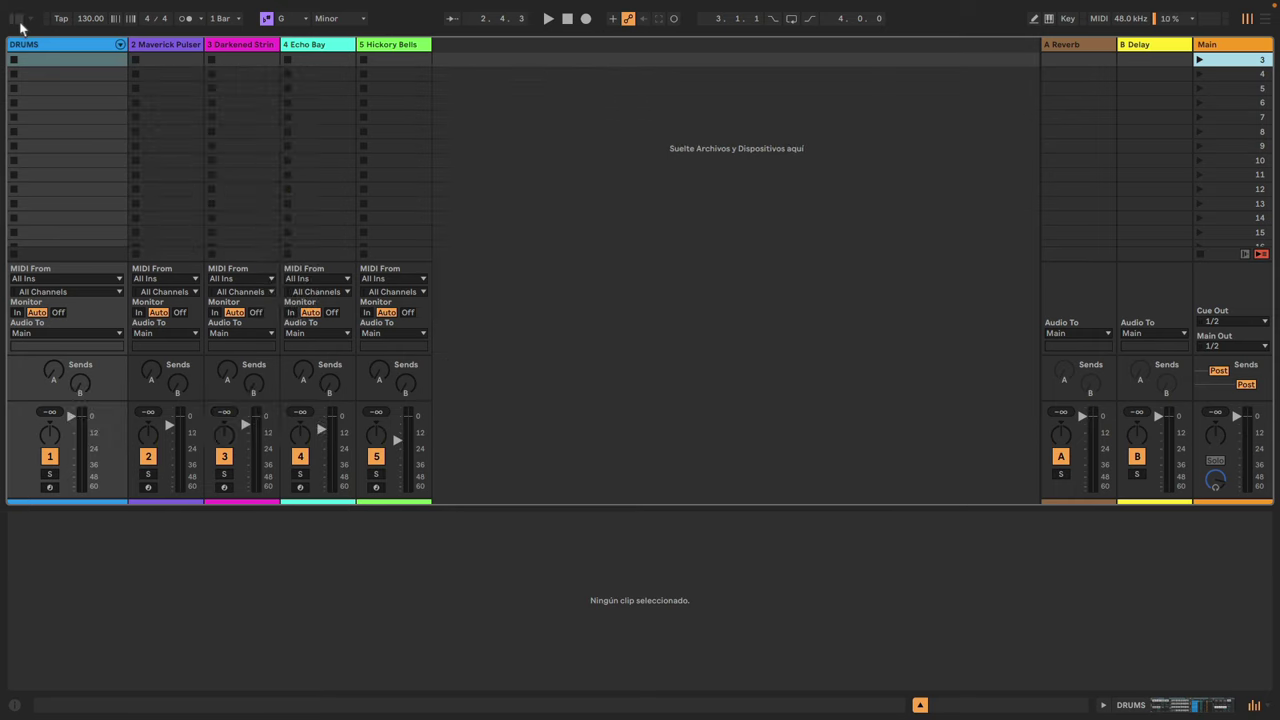
# - Show and hide the browser, toggle scale mode, and review the root note and scale name choices without changing them
pyautogui.click(17, 21)
pyautogui.click(17, 20)
pyautogui.click(267, 21)
pyautogui.click(267, 21)
pyautogui.click(290, 20)
pyautogui.click(289, 20)
pyautogui.click(318, 20)
pyautogui.click(320, 20)
# - Hide and show the Session mixer and review the list of mixer sections that can be displayed
pyautogui.click(1255, 707)
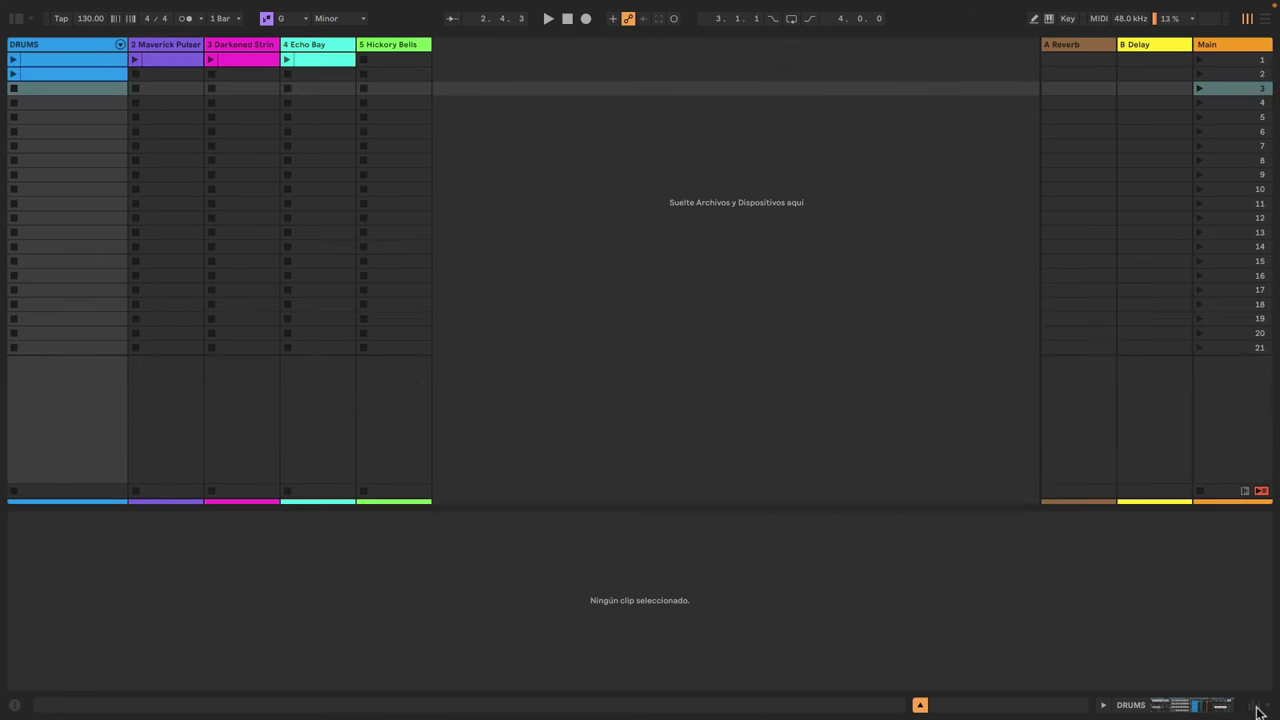
pyautogui.click(1255, 707)
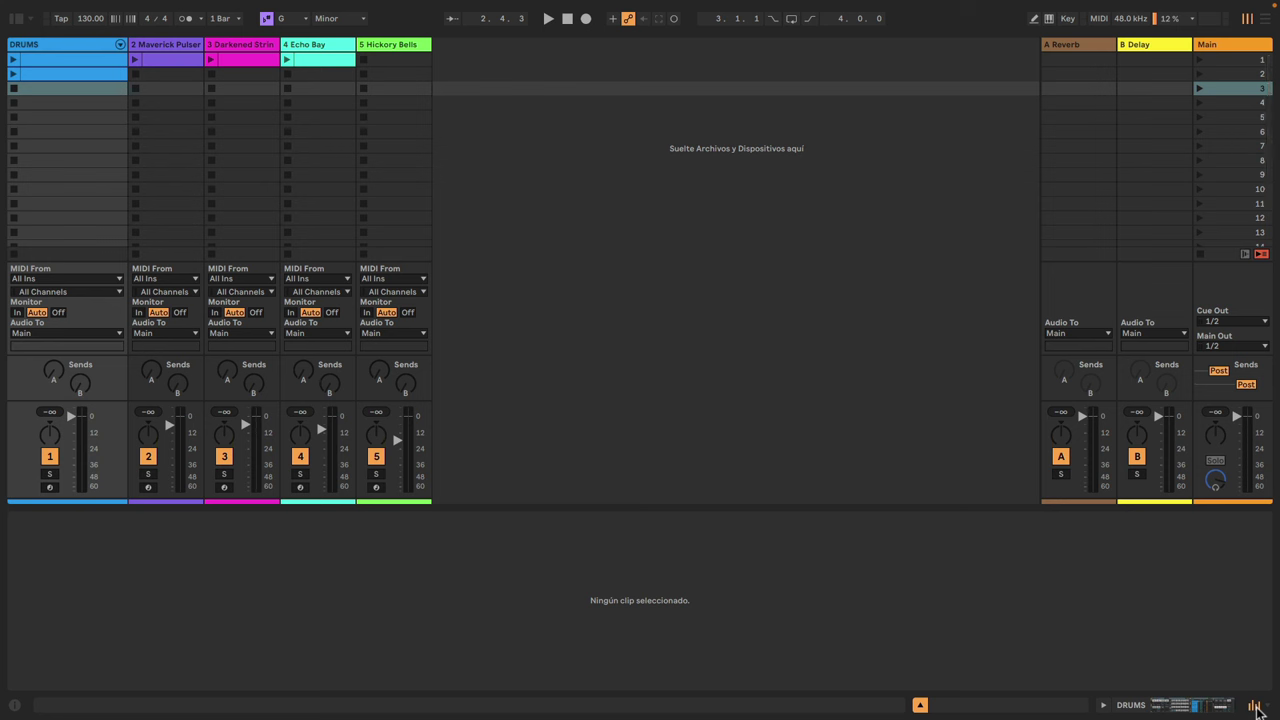
pyautogui.click(1255, 707)
pyautogui.click(1255, 707)
pyautogui.rightClick(1270, 708)
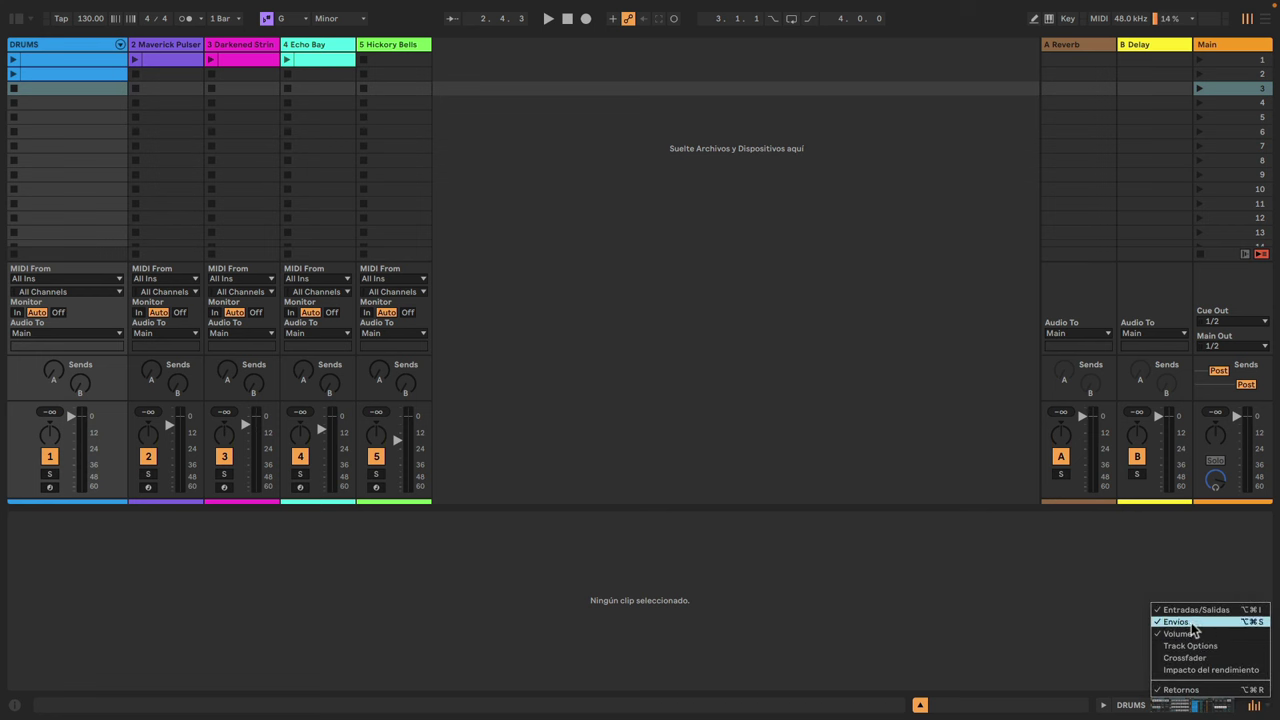
pyautogui.click(1257, 711)
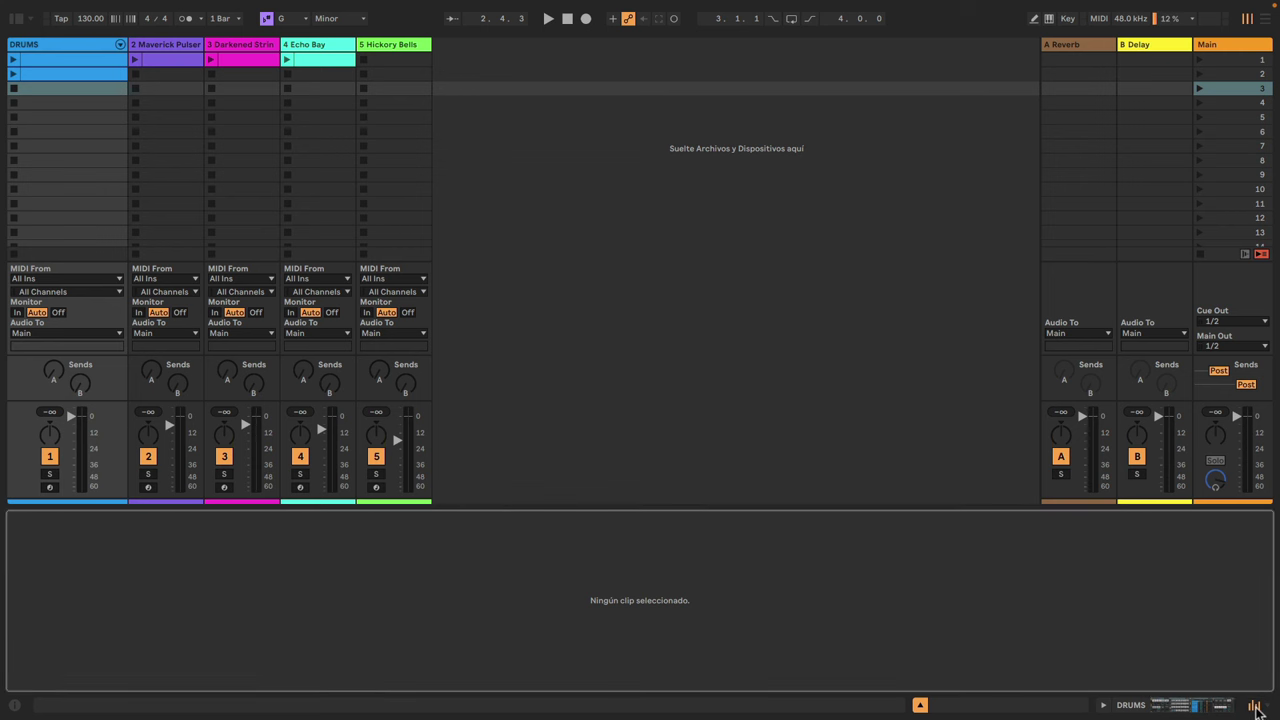
# - Open the first DRUMS clip and display its clip view and the track's device view at the same time
pyautogui.click(1192, 706)
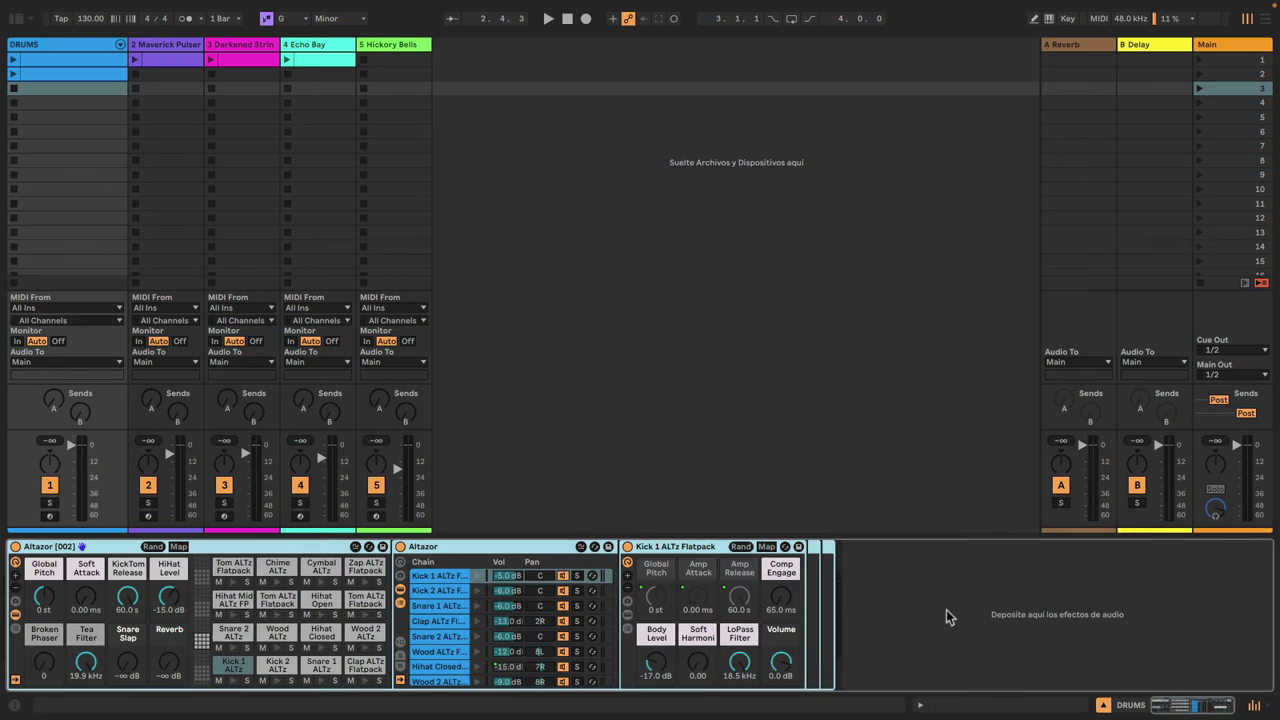
pyautogui.doubleClick(86, 63)
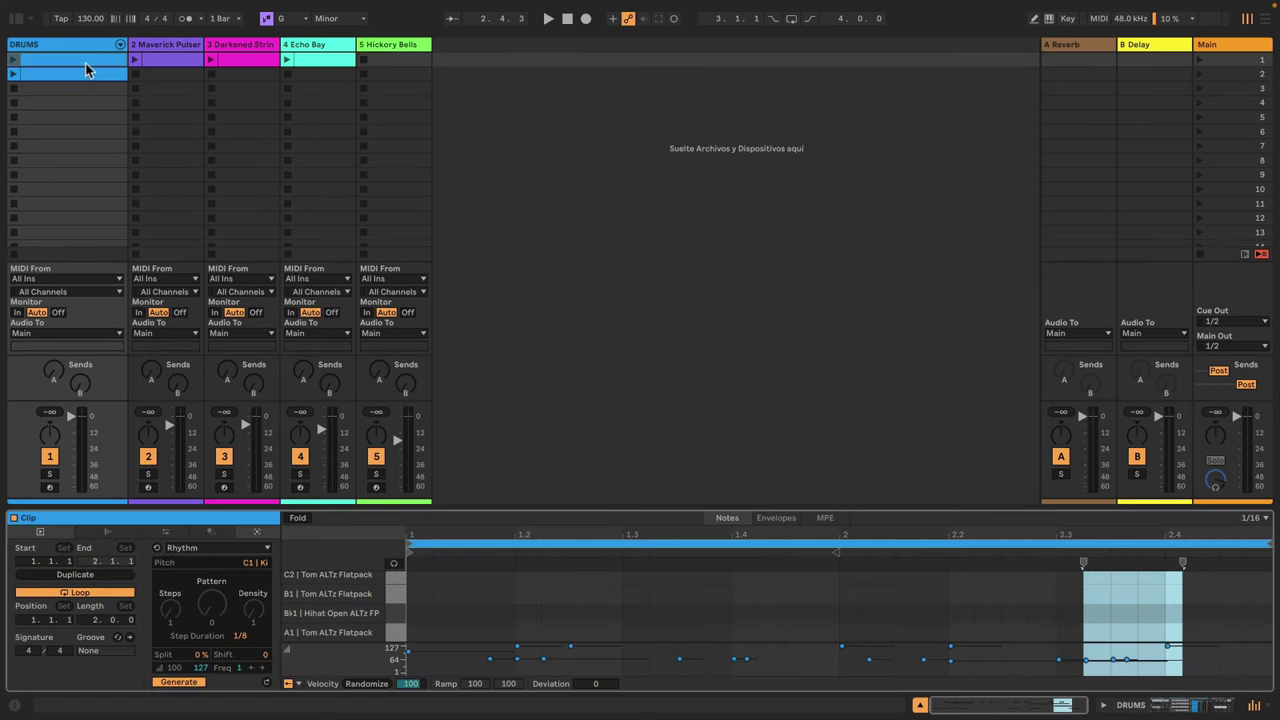
pyautogui.click(1200, 707)
pyautogui.click(1103, 706)
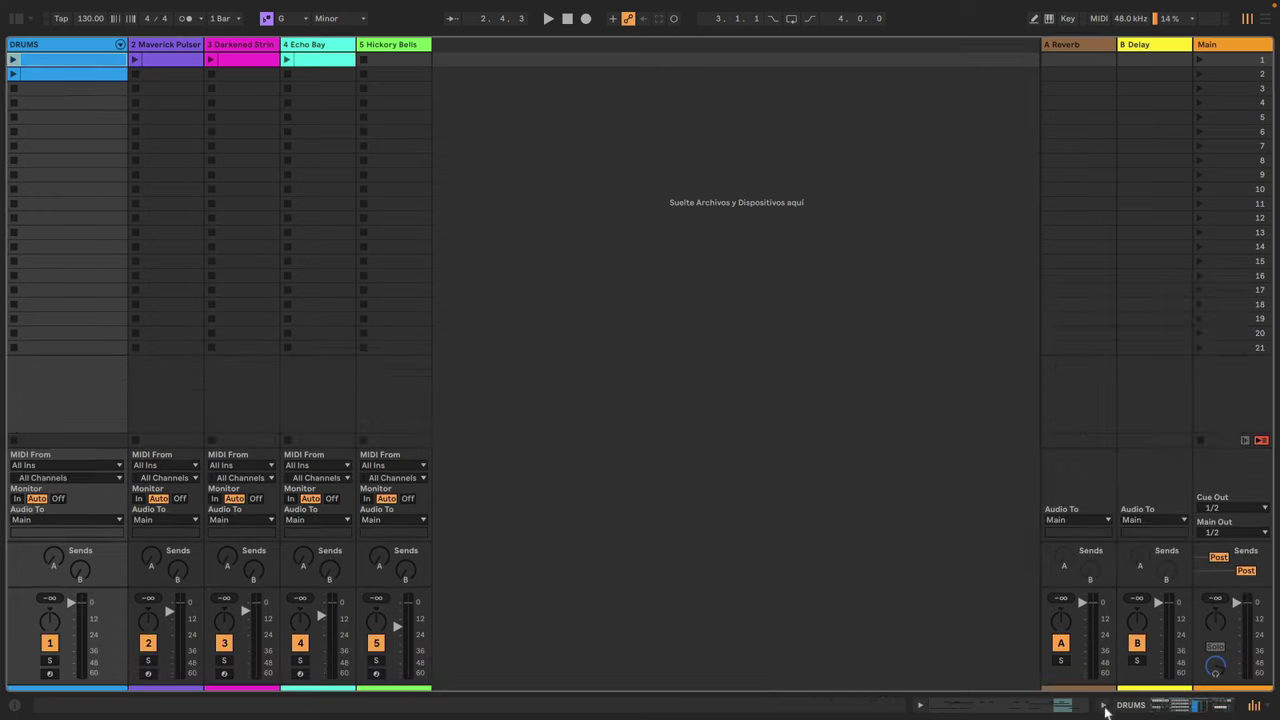
pyautogui.click(1103, 706)
pyautogui.click(919, 706)
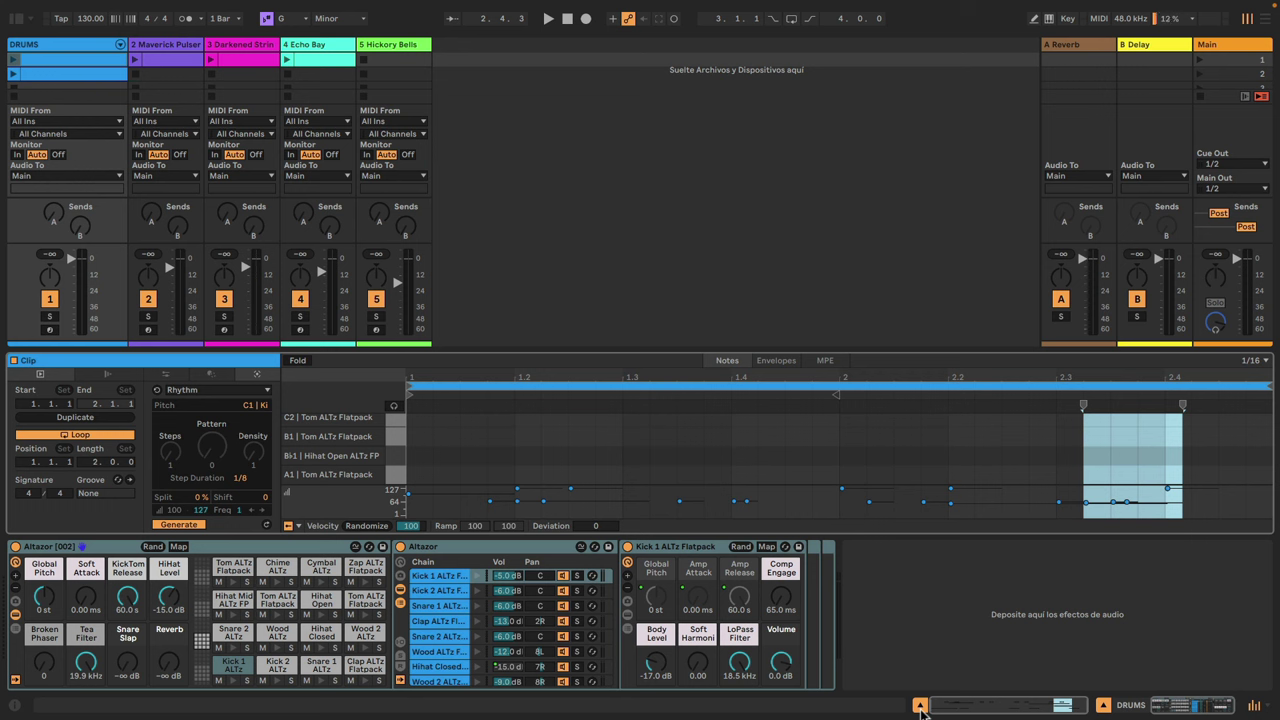
# - Show the mixer in Arrangement View, then hide and restore the clip and device views
pyautogui.click(920, 706)
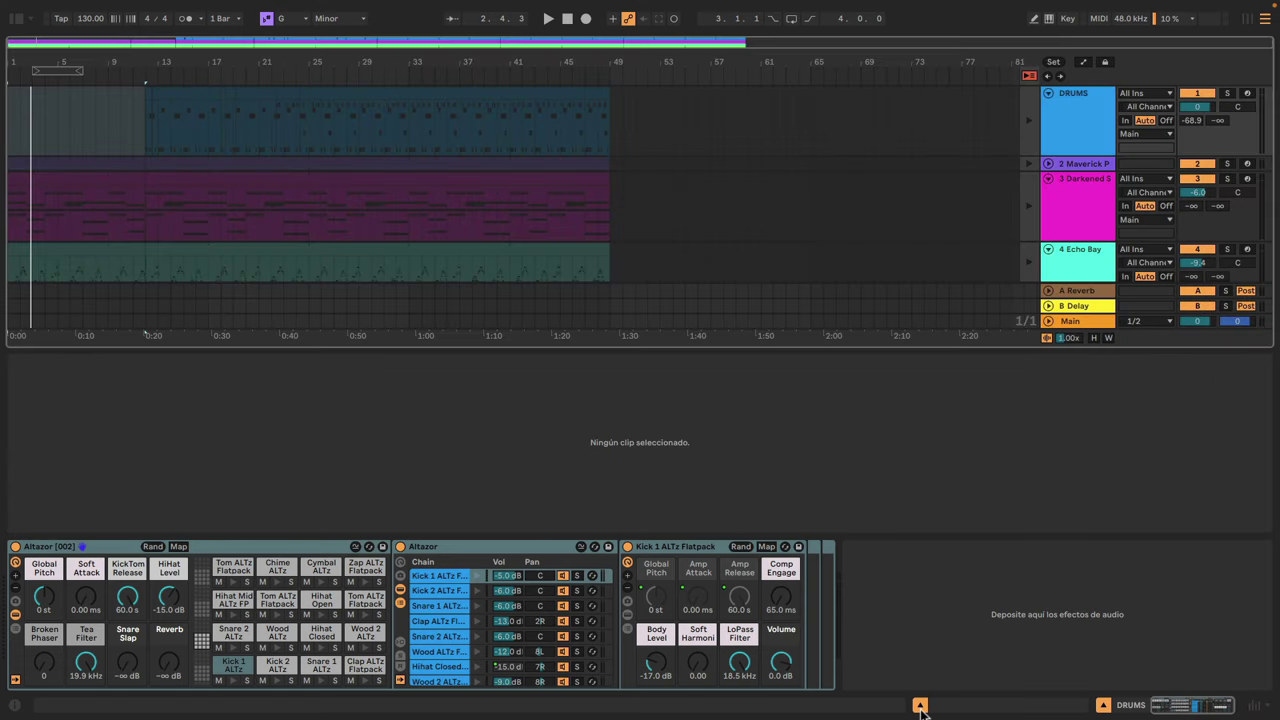
pyautogui.click(1255, 707)
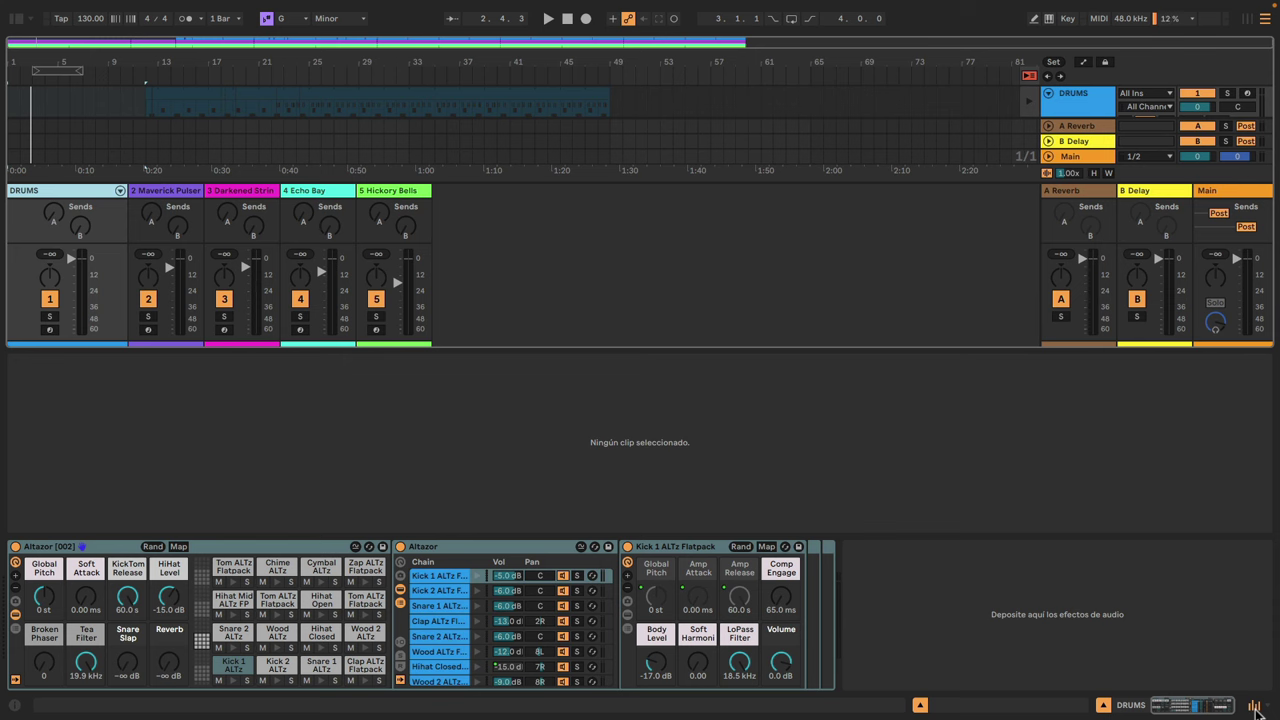
pyautogui.click(1103, 706)
pyautogui.click(919, 706)
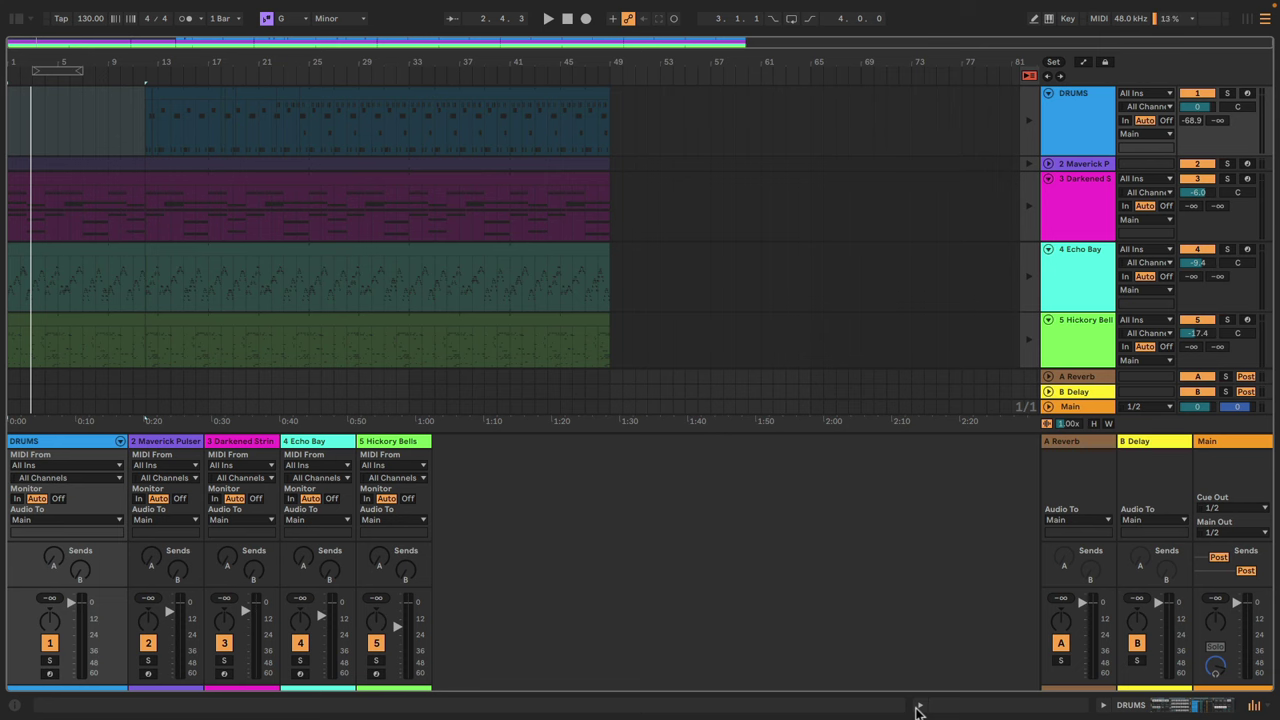
pyautogui.click(919, 706)
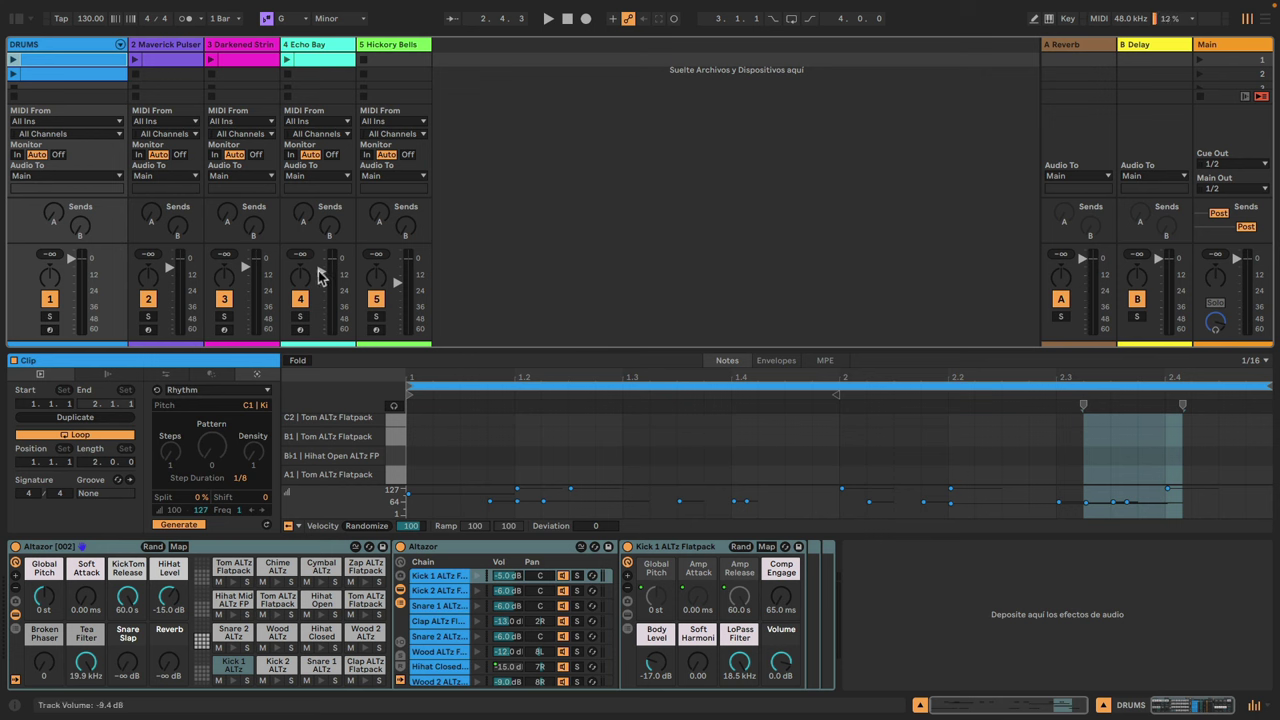
# - Open the Theme & Colors preferences, try the Warm and Cool tones, and set the tone back to Neutral
pyautogui.press('super+comma')
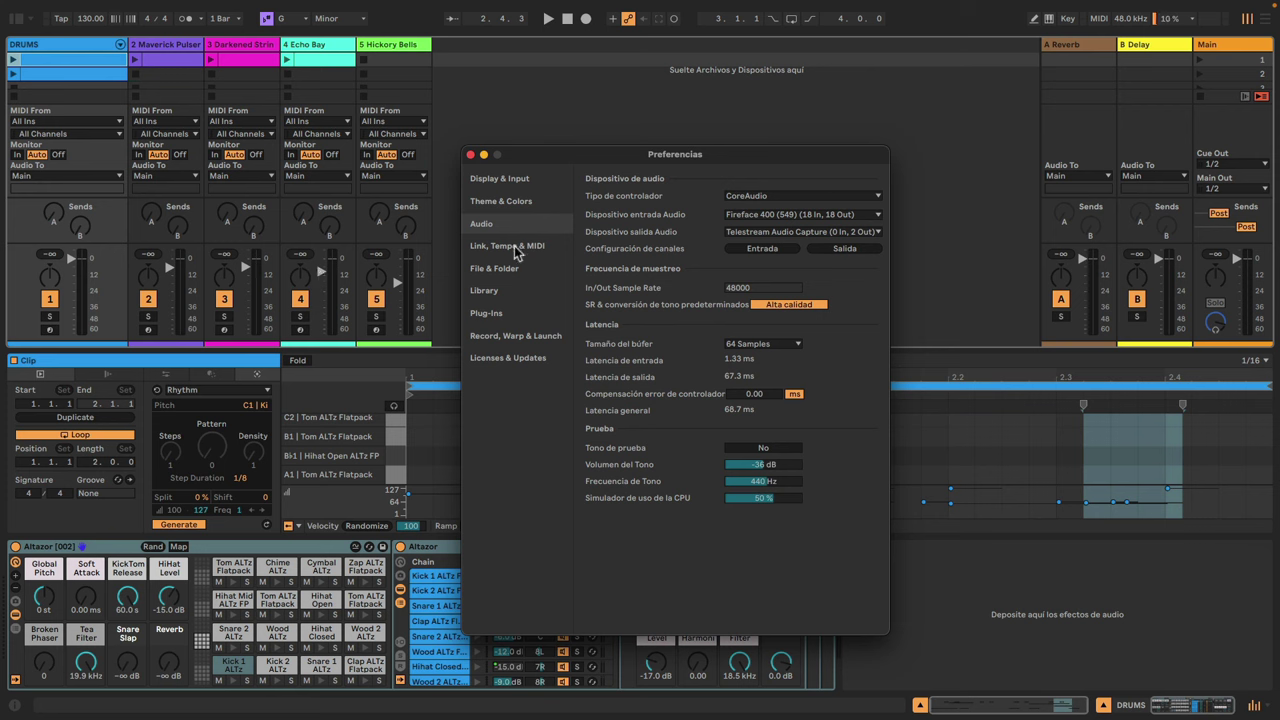
pyautogui.click(513, 210)
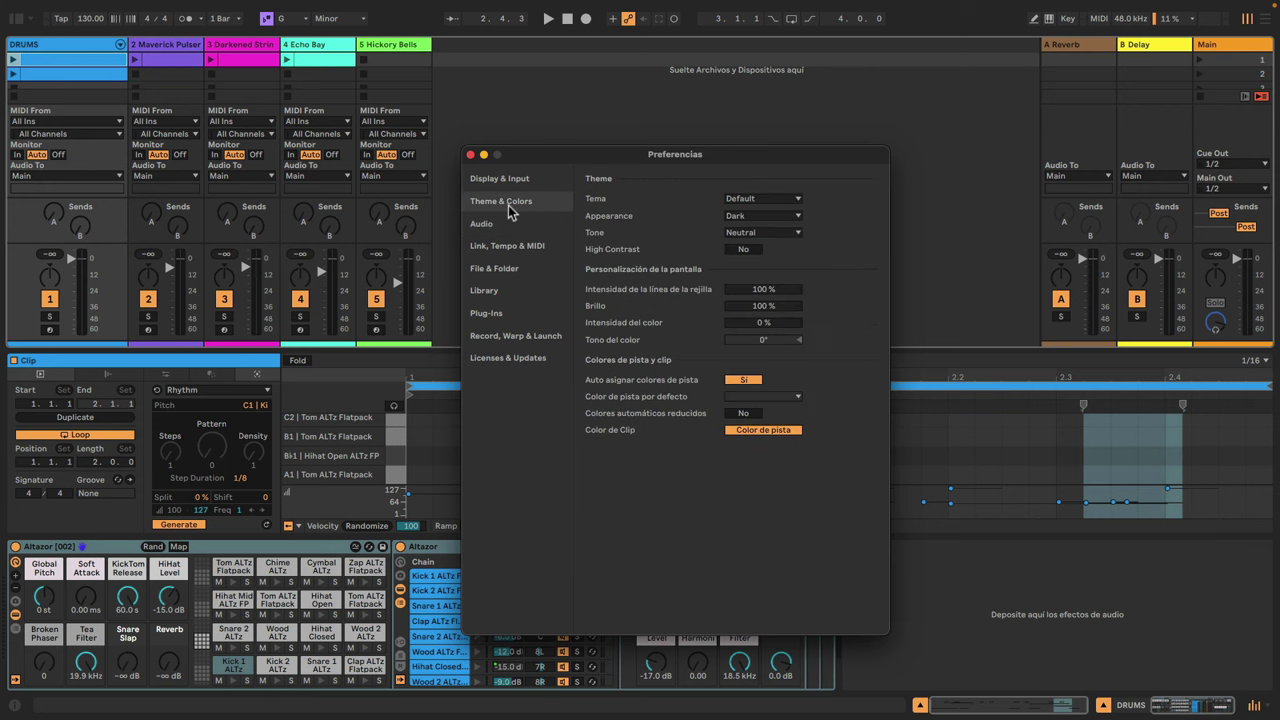
pyautogui.click(745, 234)
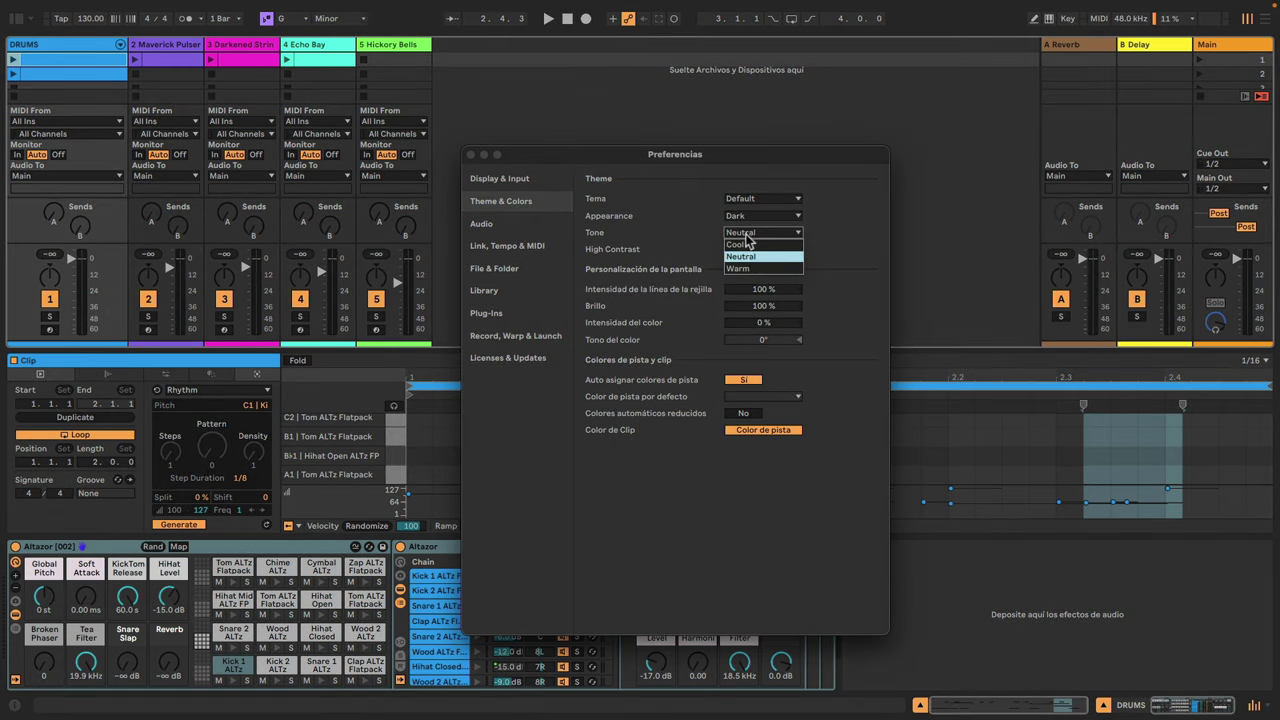
pyautogui.click(745, 268)
pyautogui.click(745, 236)
pyautogui.click(746, 247)
pyautogui.click(746, 235)
pyautogui.click(746, 256)
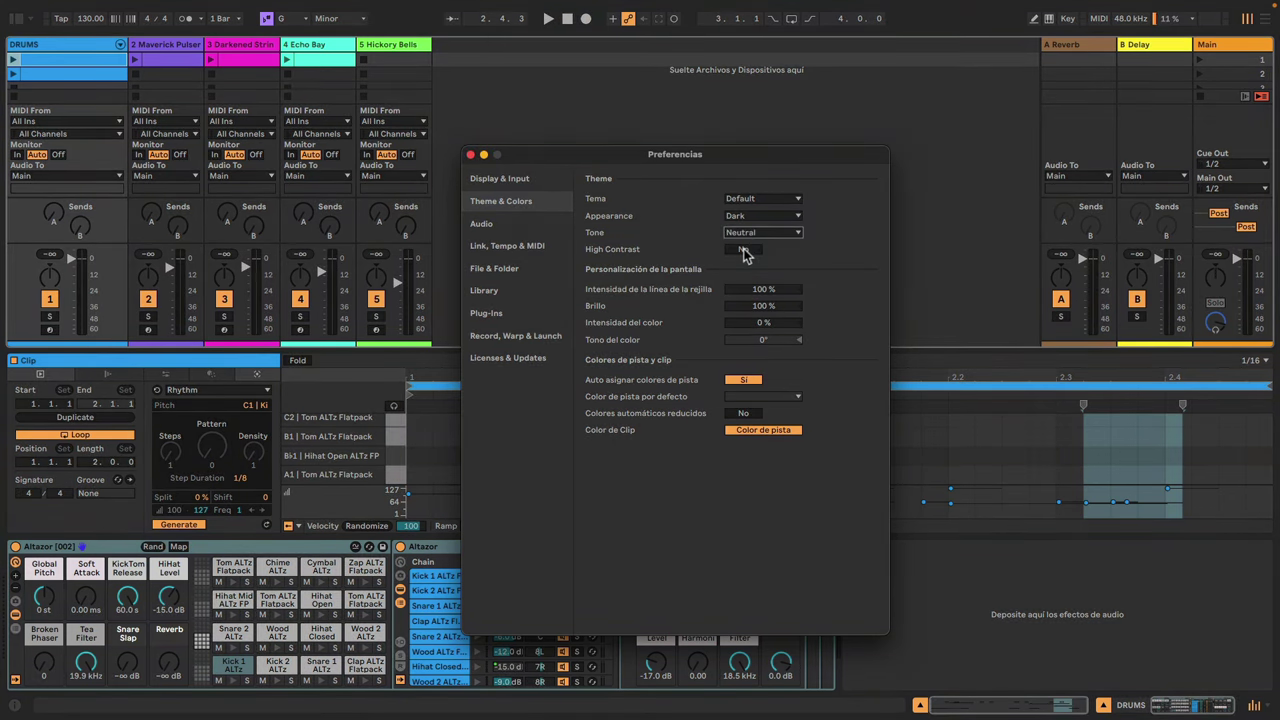
# - Switch High Contrast on and back off, and close the preferences
pyautogui.click(743, 249)
pyautogui.click(743, 249)
pyautogui.click(471, 156)
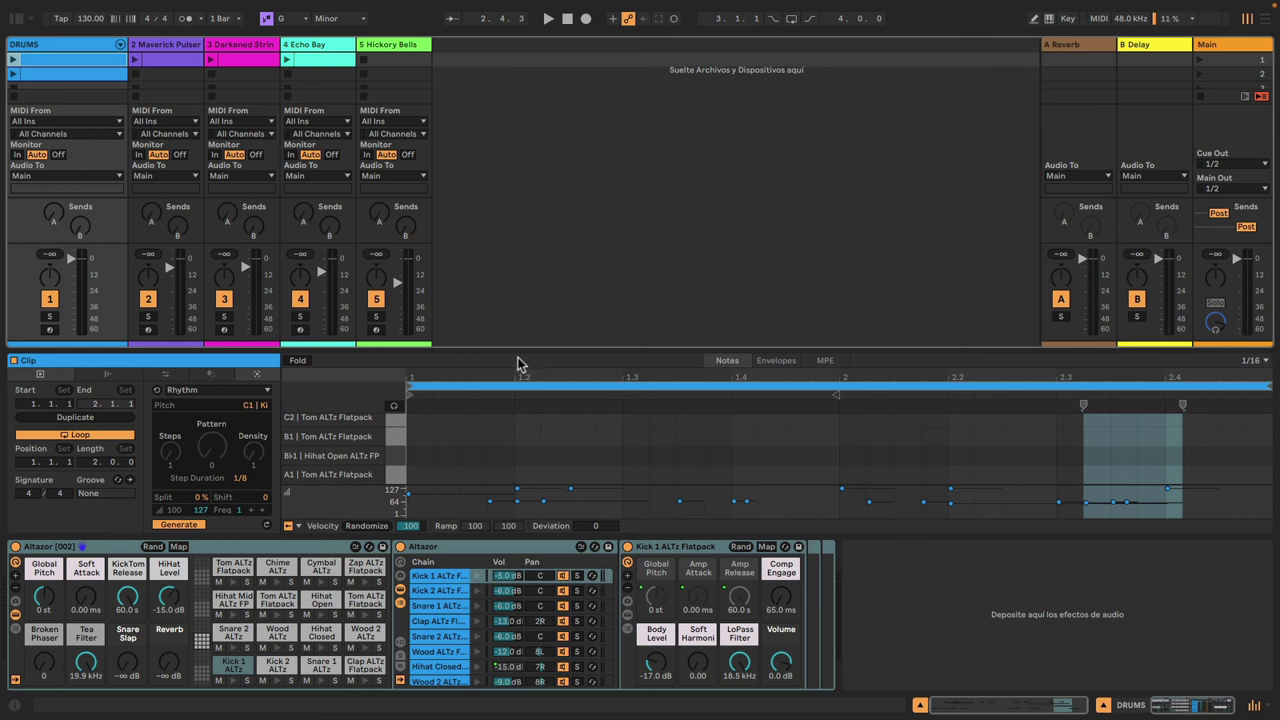
# - Collapse the clip and device views and create an empty MIDI clip in the third slot of the DRUMS track
pyautogui.moveTo(514, 350); pyautogui.dragTo(523, 677)
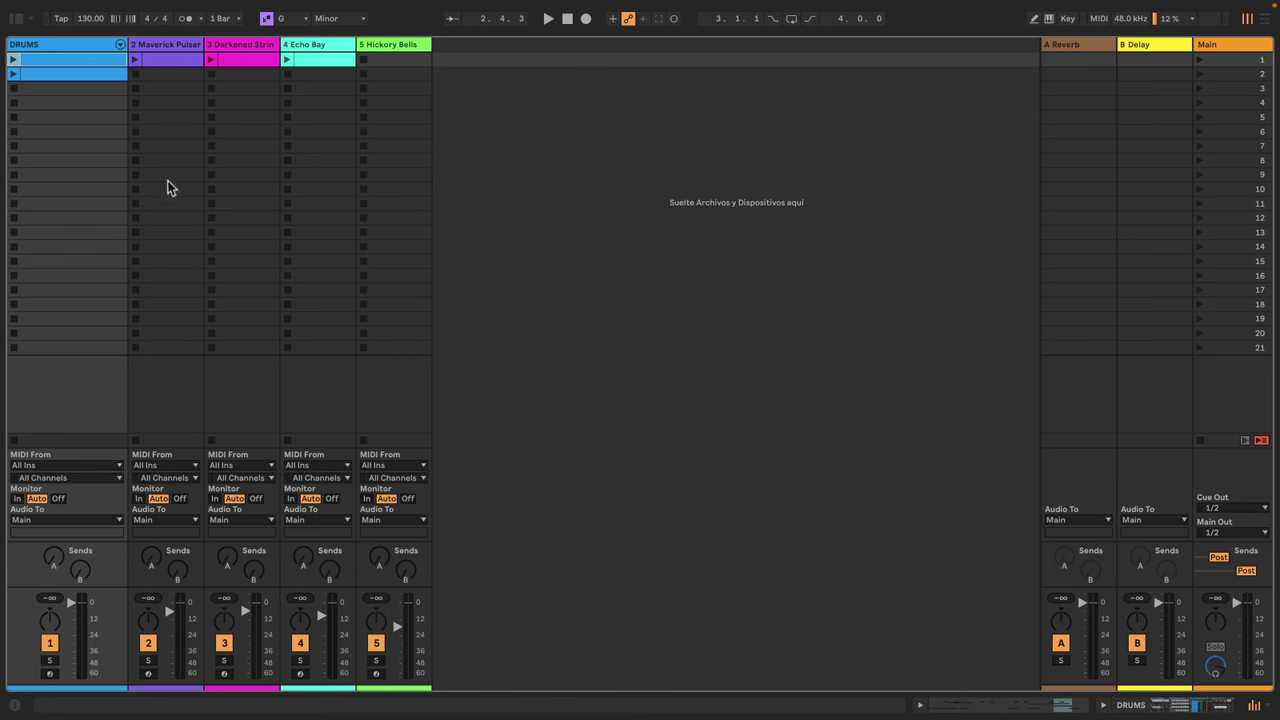
pyautogui.doubleClick(59, 88)
pyautogui.scroll(-2, 58, 88)
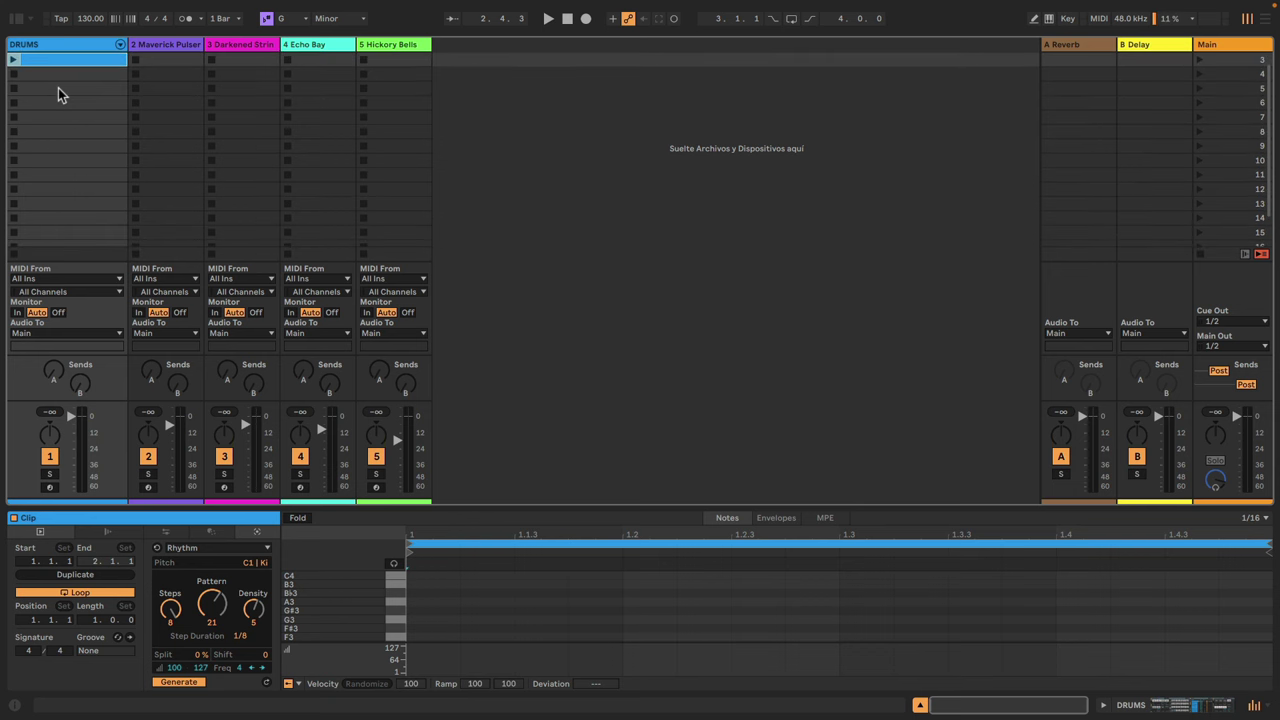
# - Review the new clip's pitch and time utilities, the Arpeggiate transformation and the Rhythm generator settings
pyautogui.click(171, 534)
pyautogui.click(209, 533)
pyautogui.click(257, 533)
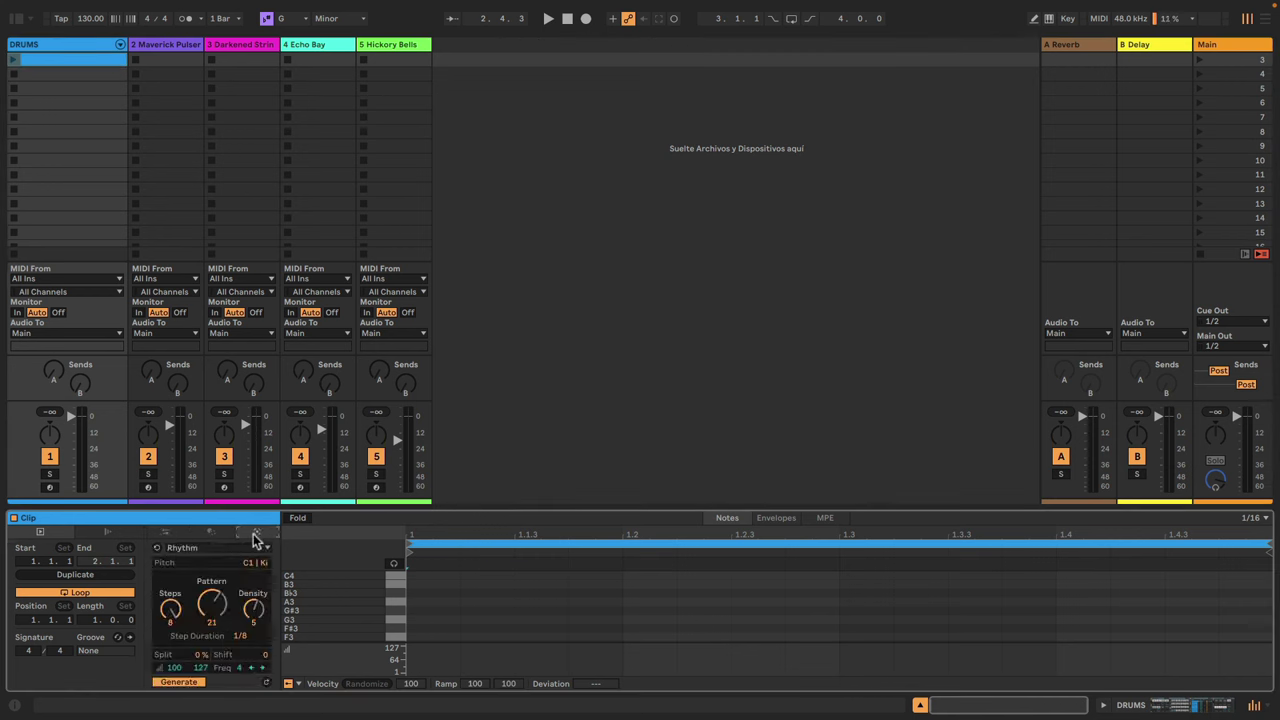
pyautogui.click(171, 535)
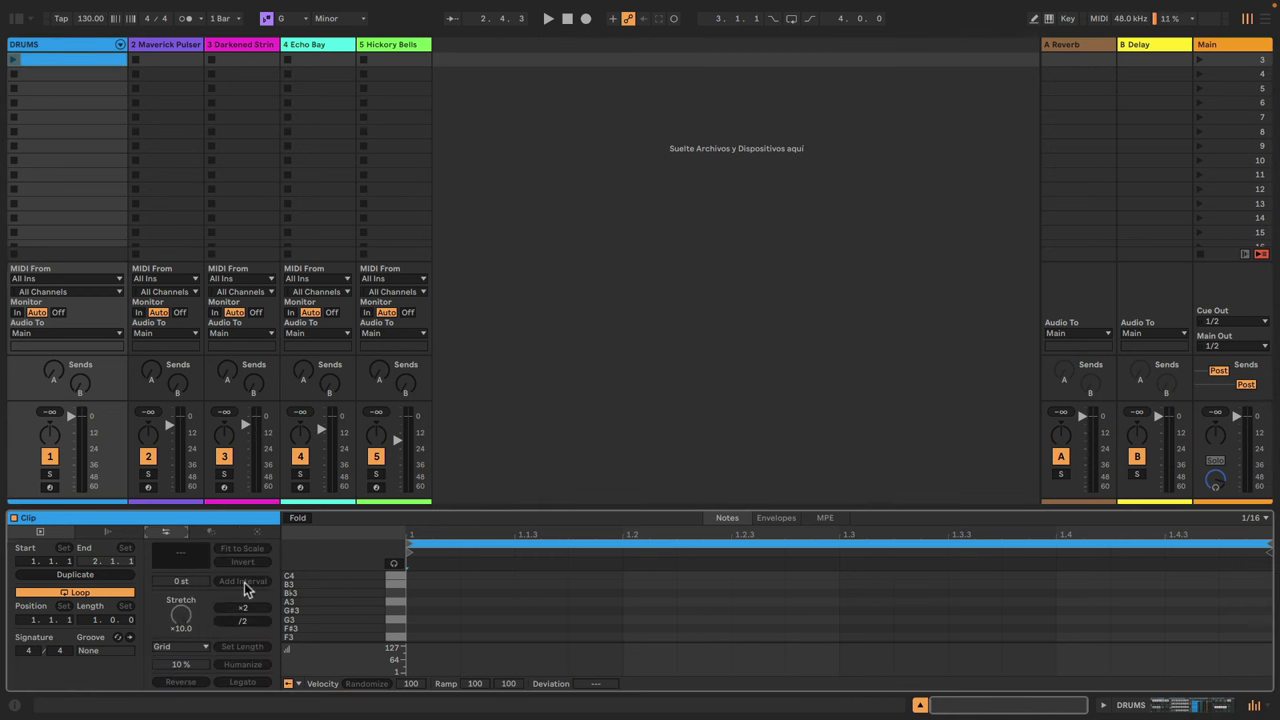
pyautogui.click(211, 533)
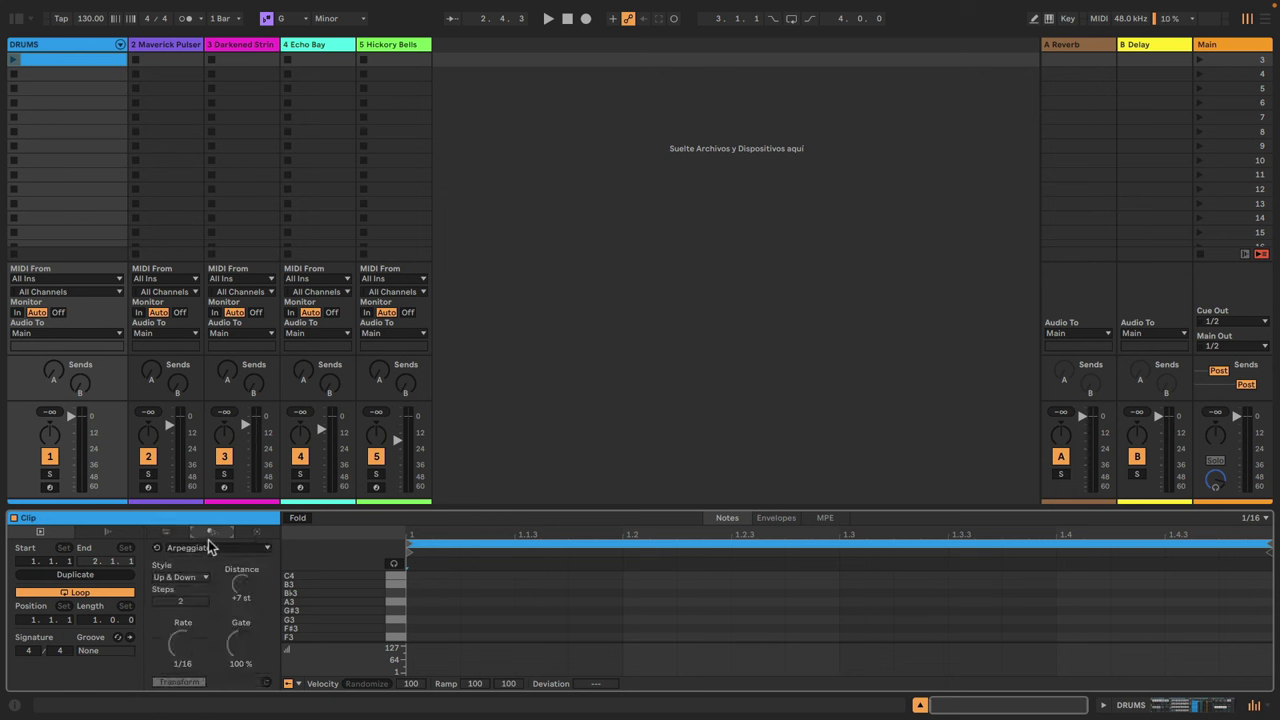
# - Generate a Kick 1 rhythm on C1 with the Rhythm generator set to pattern 19, and launch the clip
pyautogui.click(258, 534)
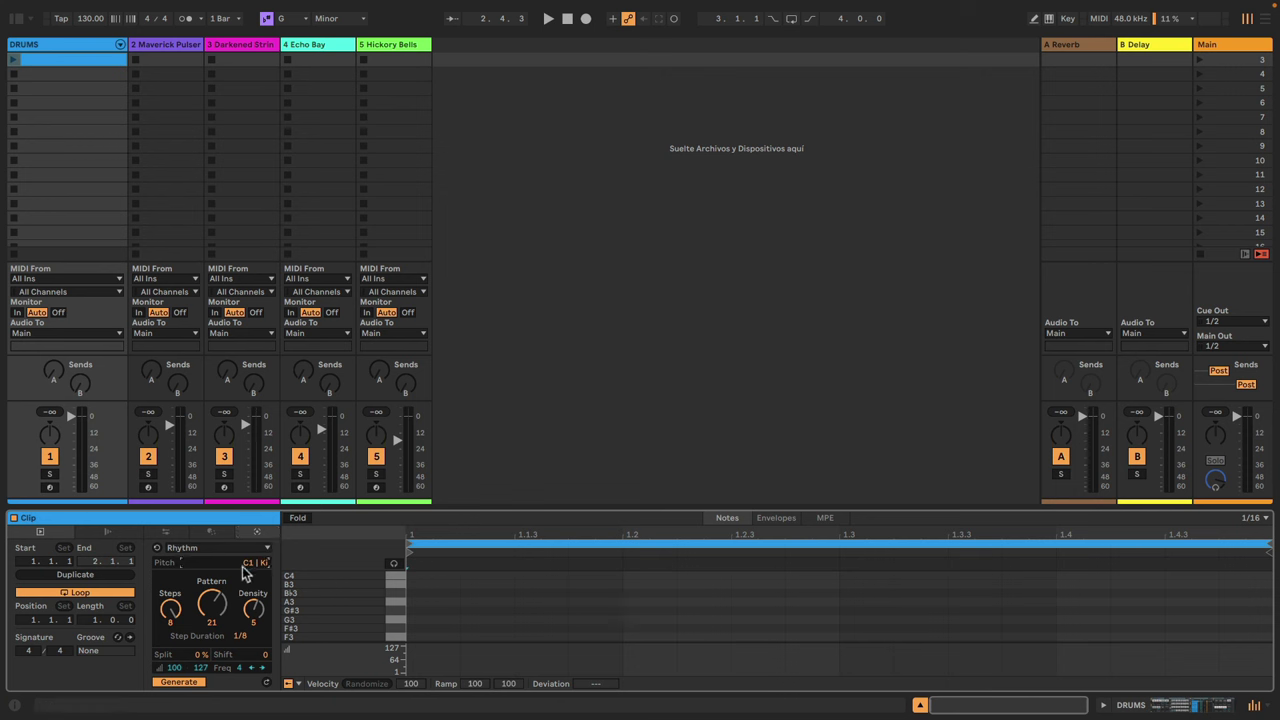
pyautogui.moveTo(213, 607); pyautogui.dragTo(213, 610)
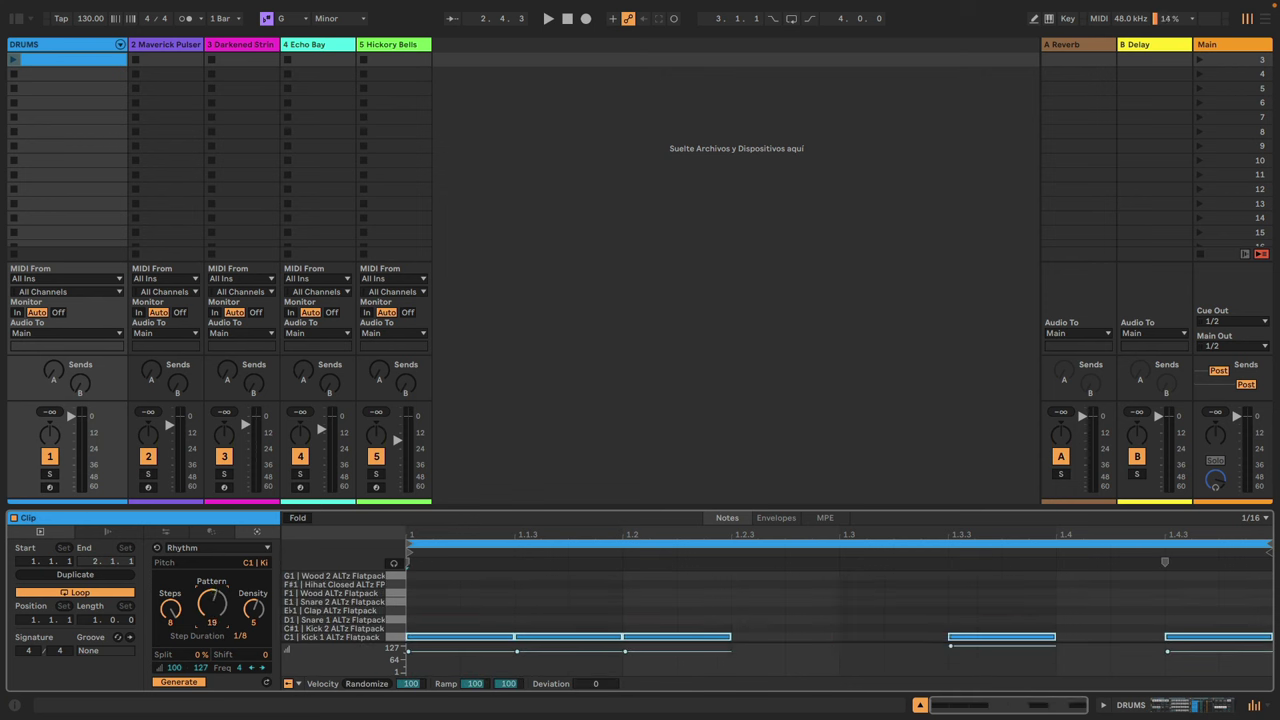
pyautogui.click(13, 60)
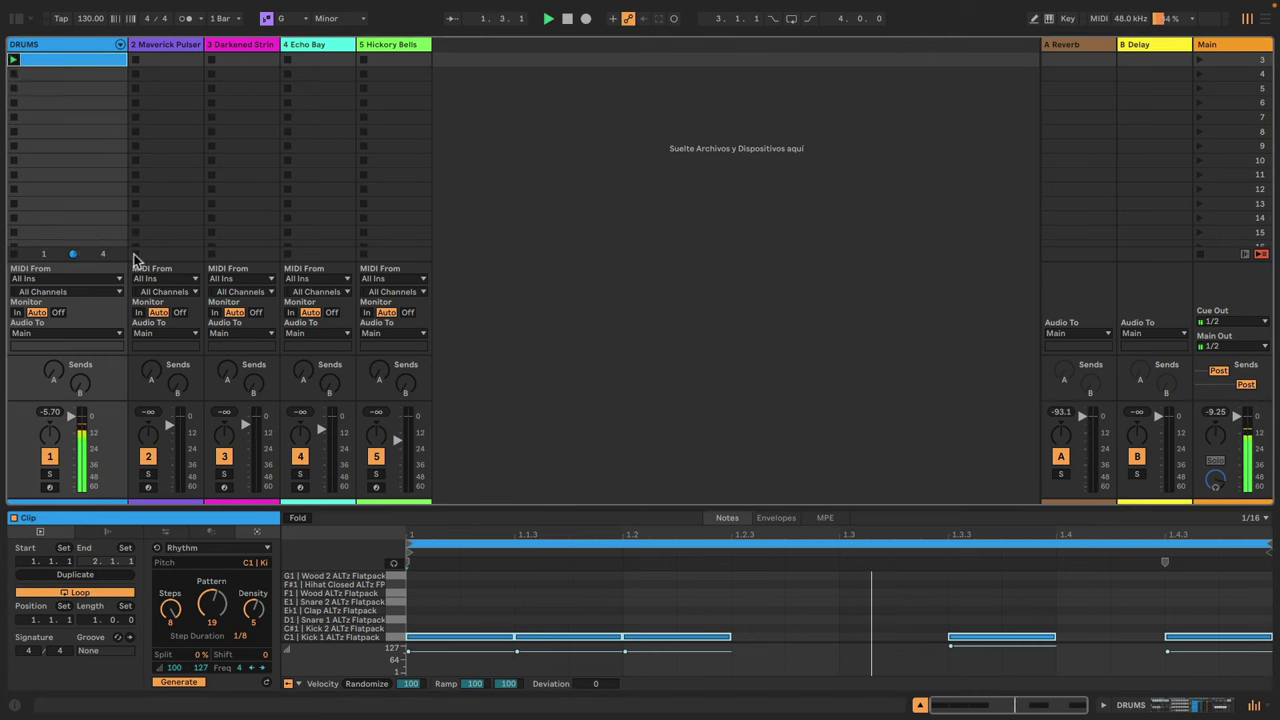
# - Set the kick rhythm's density to 3, pattern to 11 and shift to 4
pyautogui.moveTo(217, 613); pyautogui.dragTo(171, 610)
pyautogui.moveTo(255, 613); pyautogui.dragTo(214, 602)
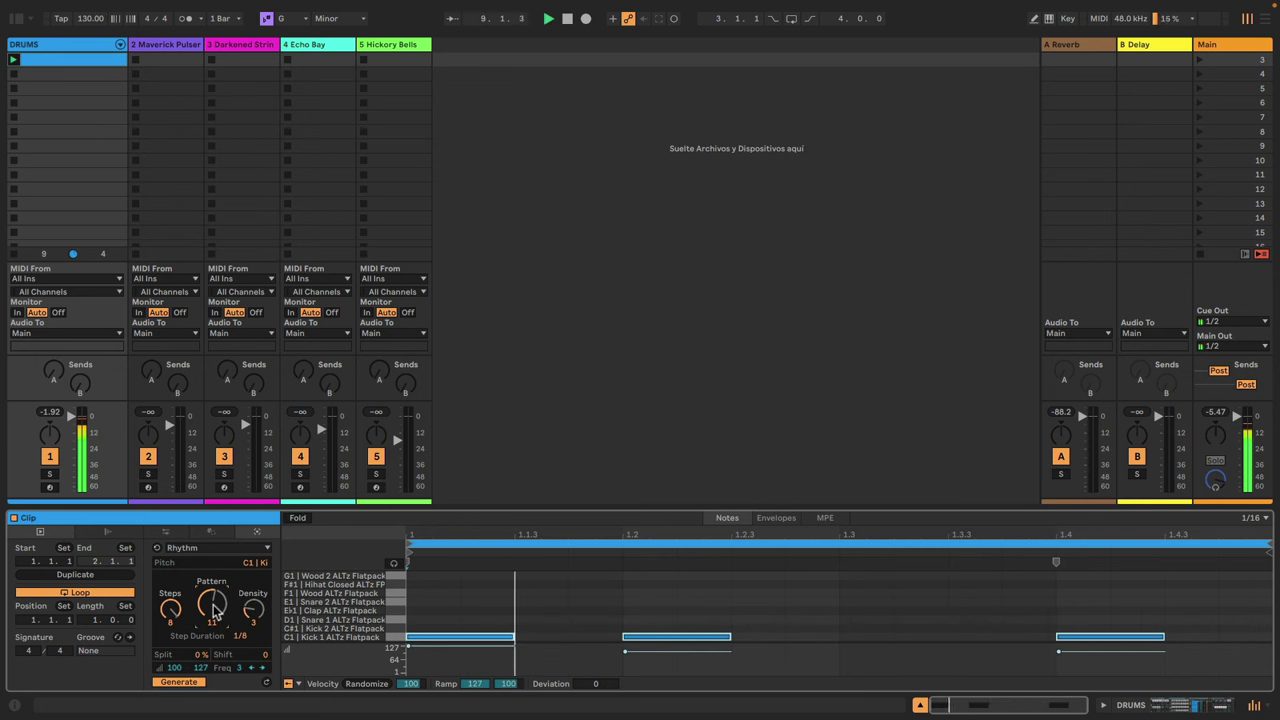
pyautogui.moveTo(199, 654); pyautogui.dragTo(248, 625)
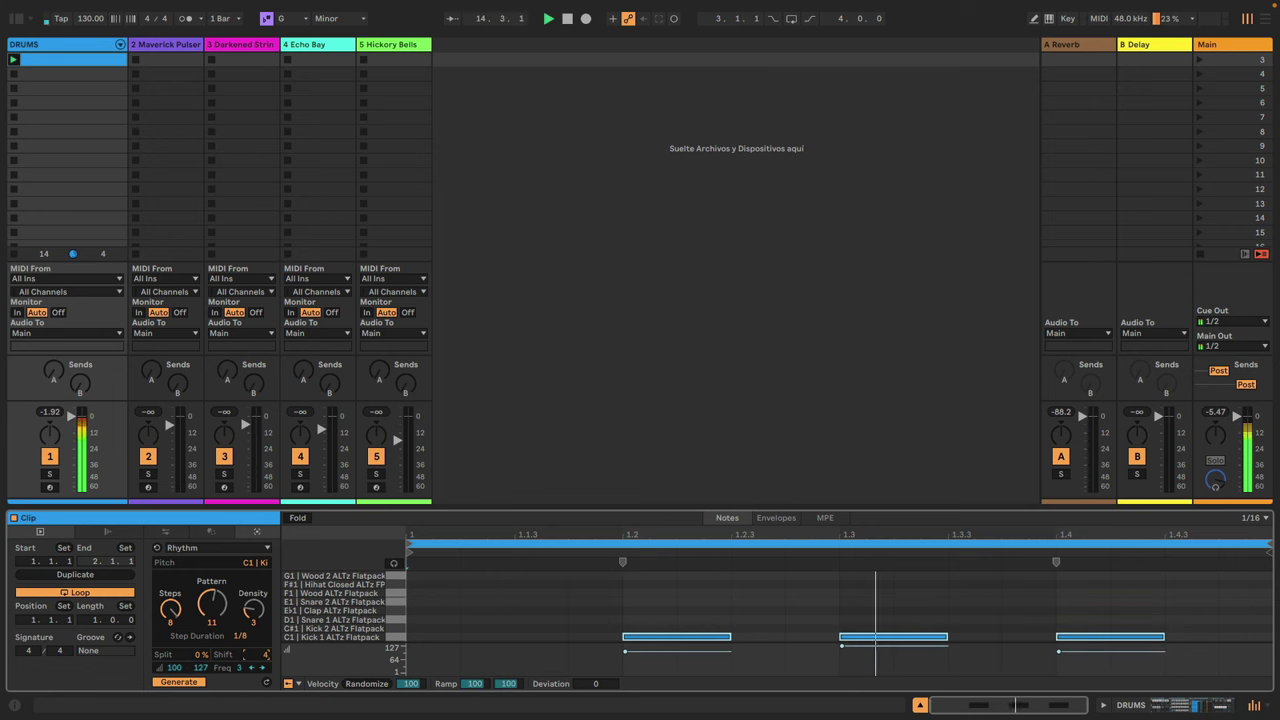
# - Delete the generated kick notes, undo the deletion, and try the velocity deviation control
pyautogui.press('Delete')
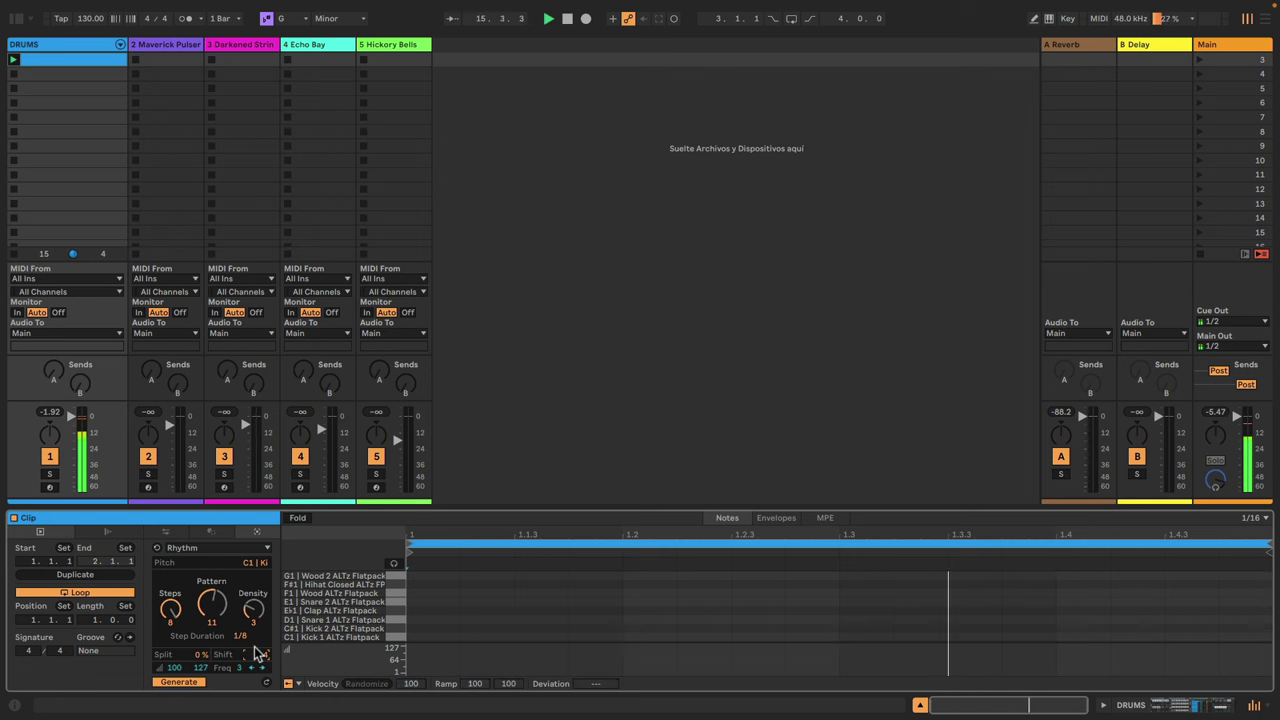
pyautogui.hotkey('ctrl', 'z')
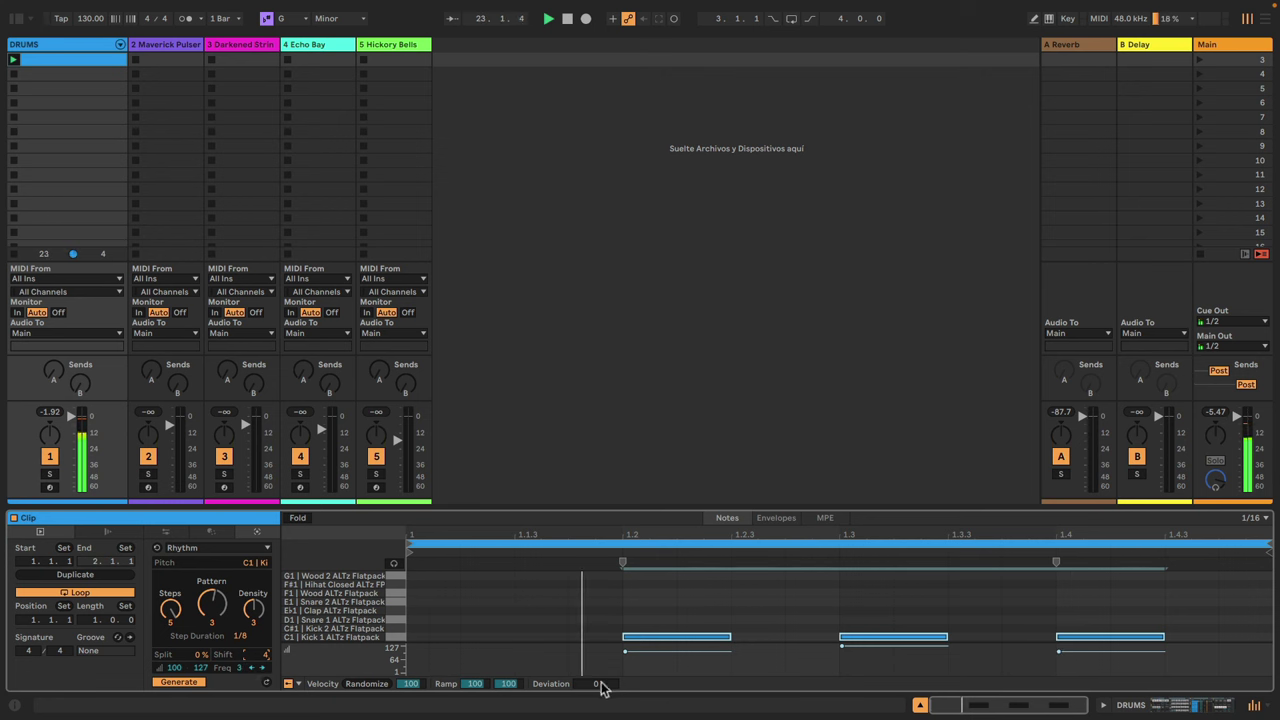
pyautogui.moveTo(595, 683)
pyautogui.mouseDown()
pyautogui.moveTo(595, 656)
pyautogui.moveTo(595, 684)
pyautogui.mouseUp()
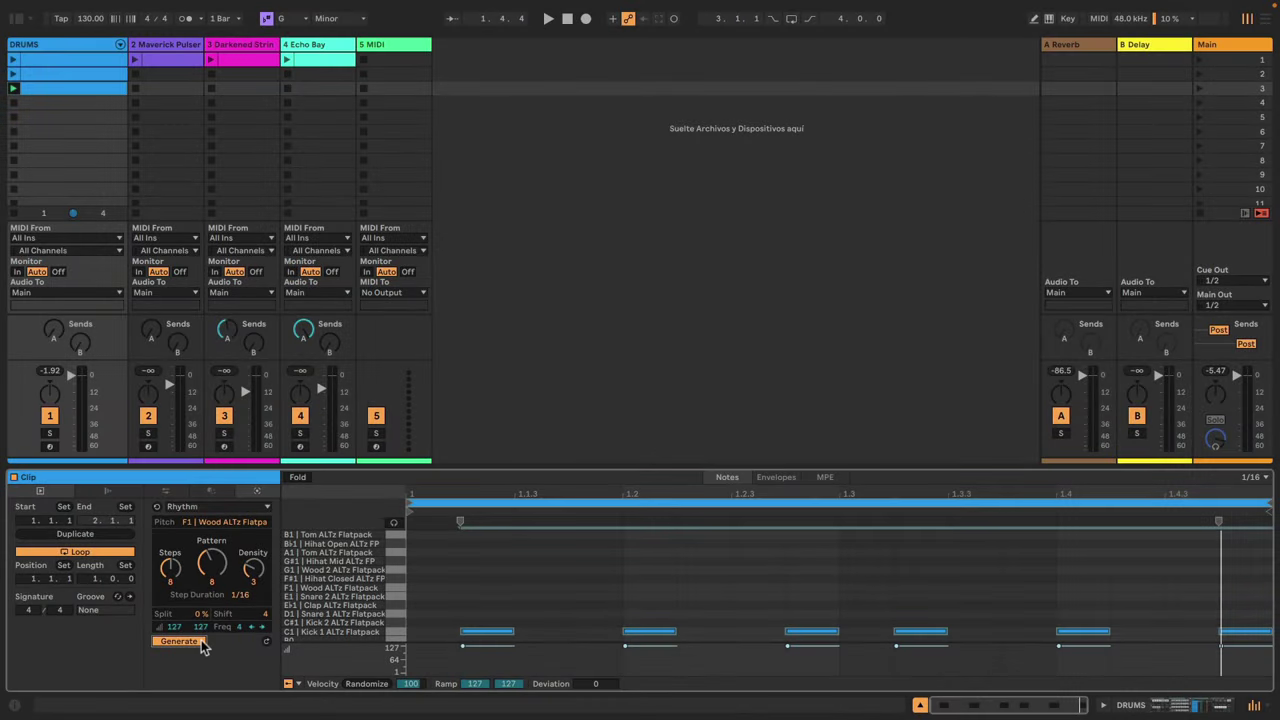
# - Generate a closed hi-hat rhythm on F#1 with pattern 10, and start playback
pyautogui.click(399, 554)
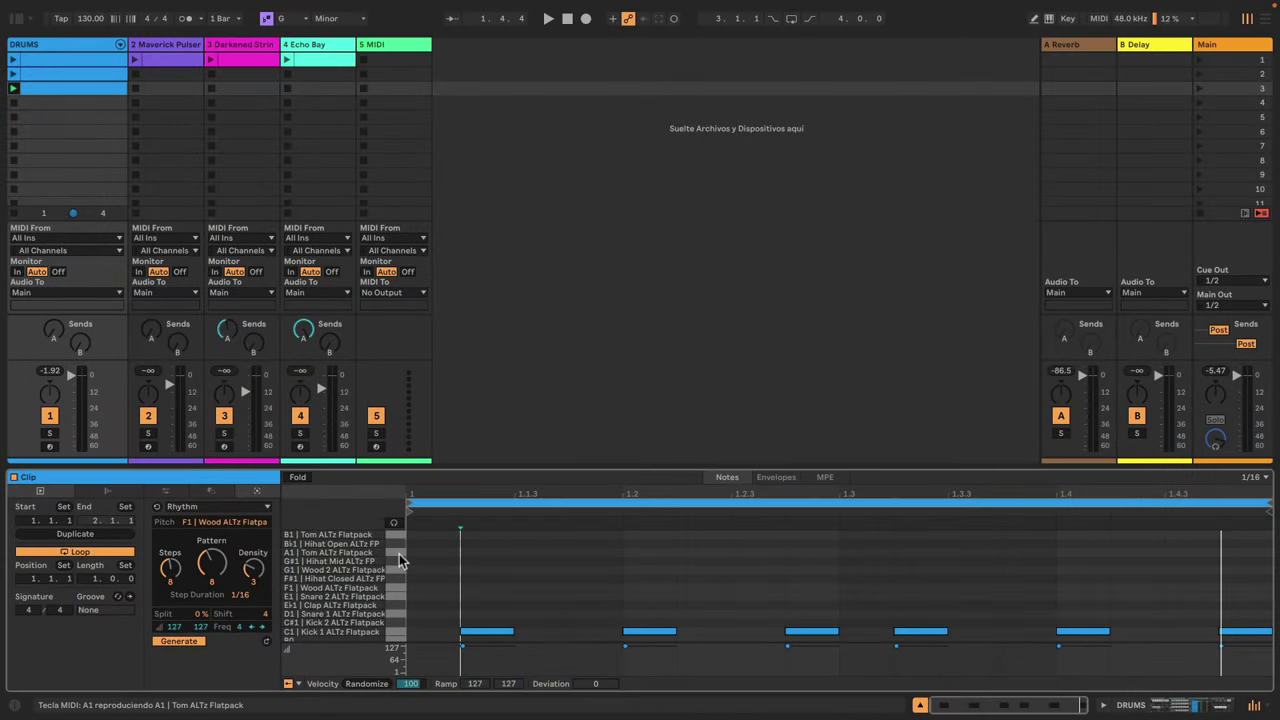
pyautogui.moveTo(233, 526); pyautogui.dragTo(211, 561)
pyautogui.press('space')
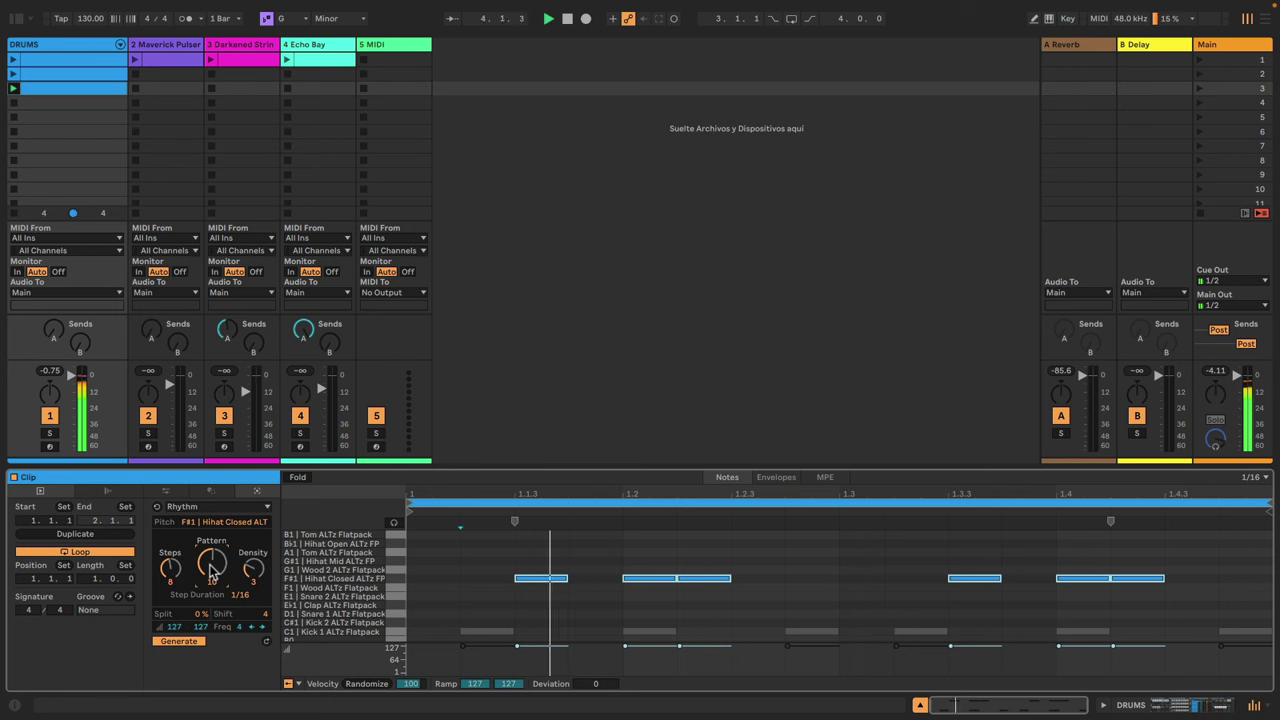
# - Randomize the closed hi-hat note velocities, undo that result, and randomize them again
pyautogui.click(367, 686)
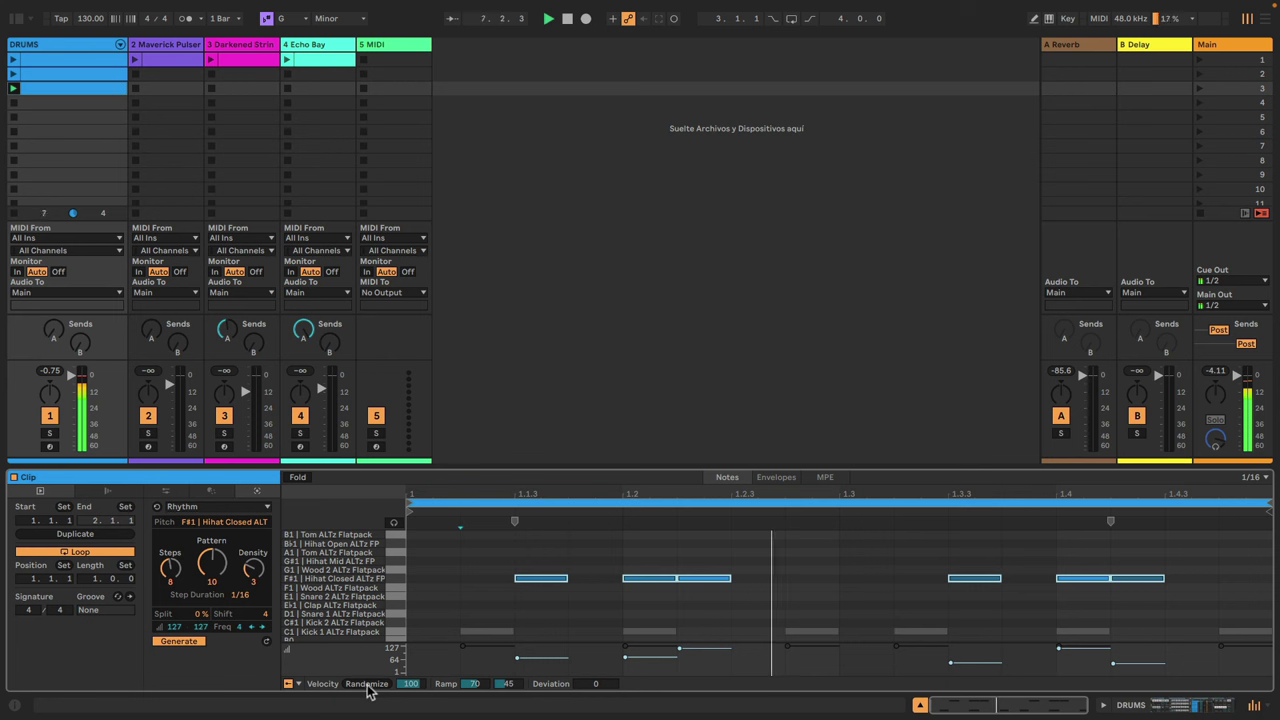
pyautogui.hotkey('ctrl', 'z')
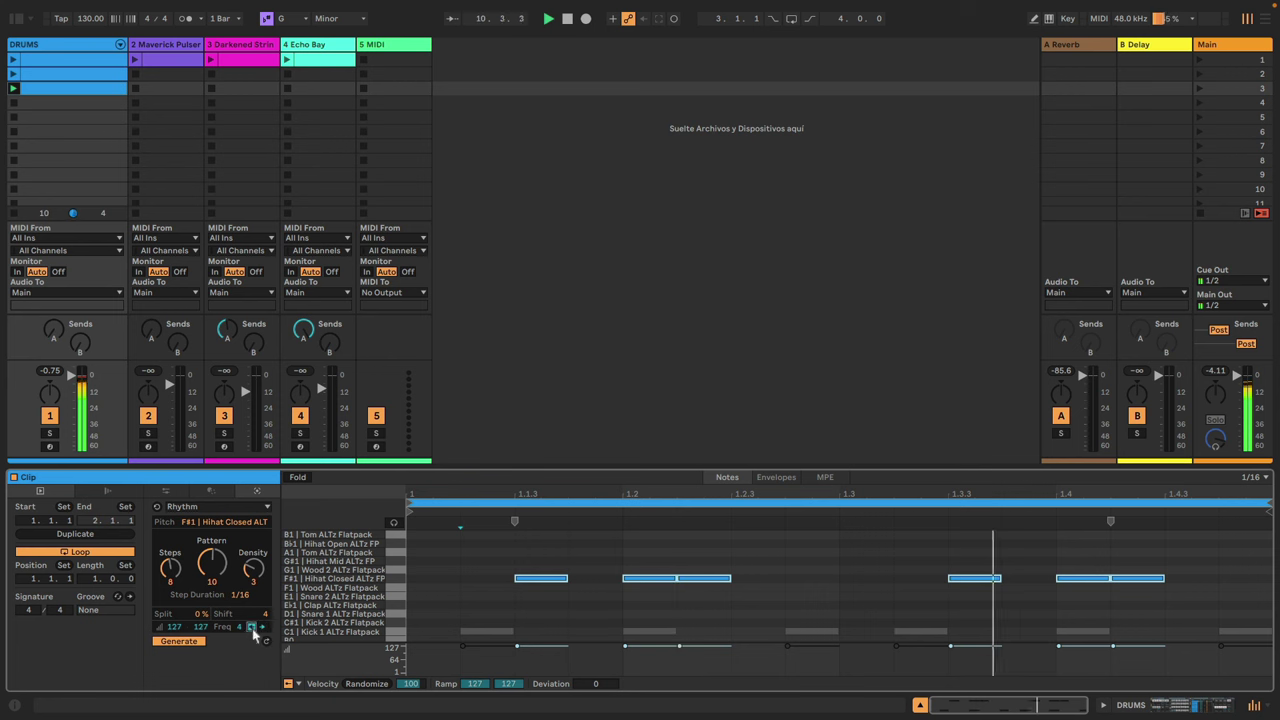
pyautogui.click(372, 685)
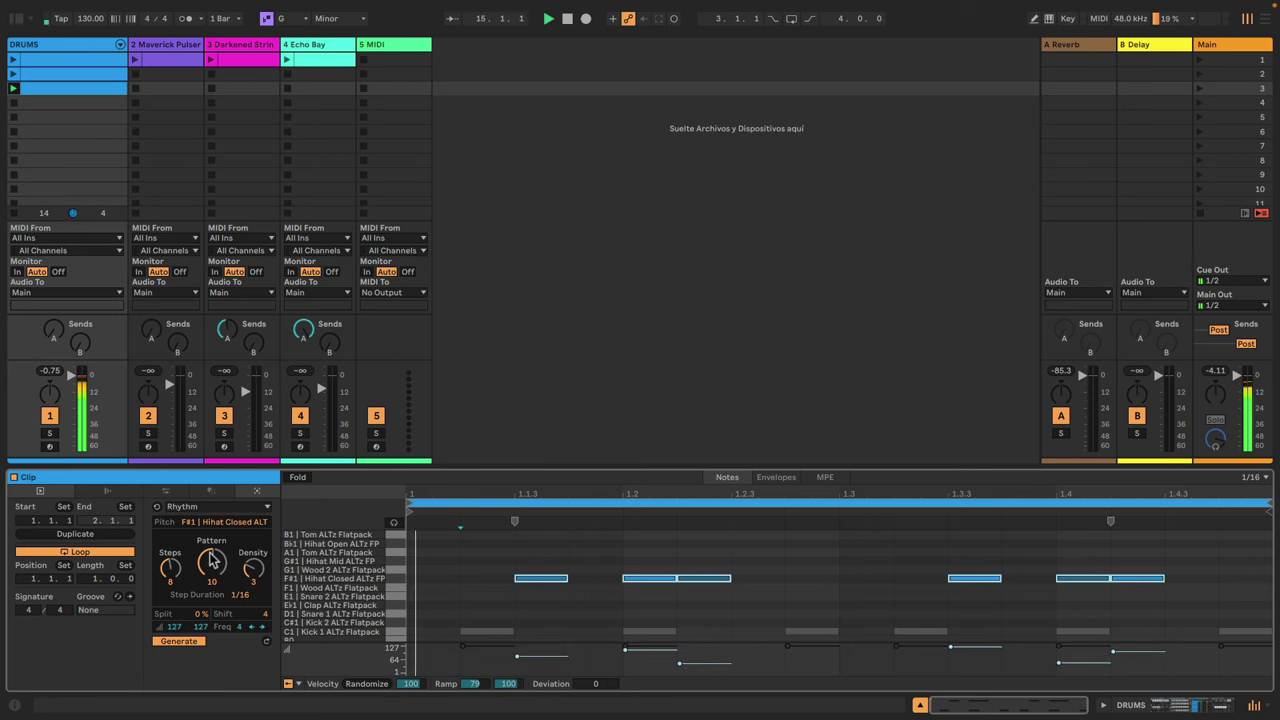
# - Generate another rhythm layer, try it on the clap and Snare 2 during playback, and assign it to G#1 Hihat Mid
pyautogui.click(397, 551)
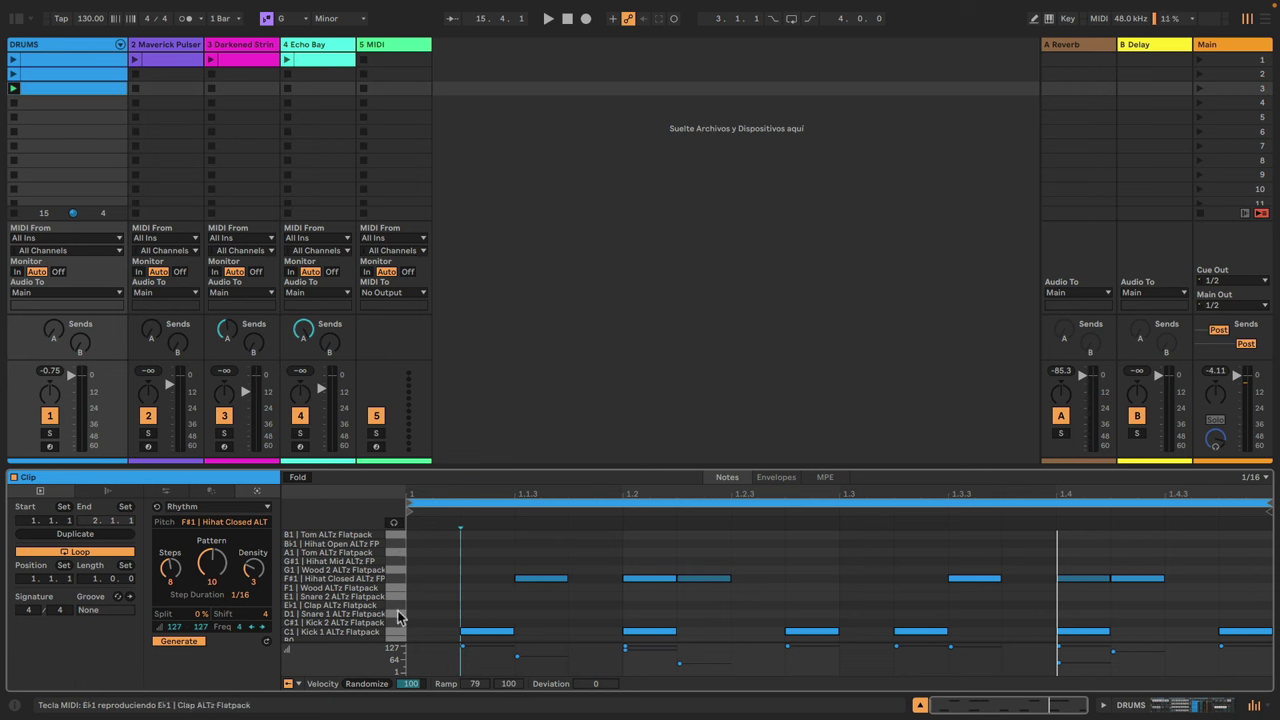
pyautogui.click(180, 642)
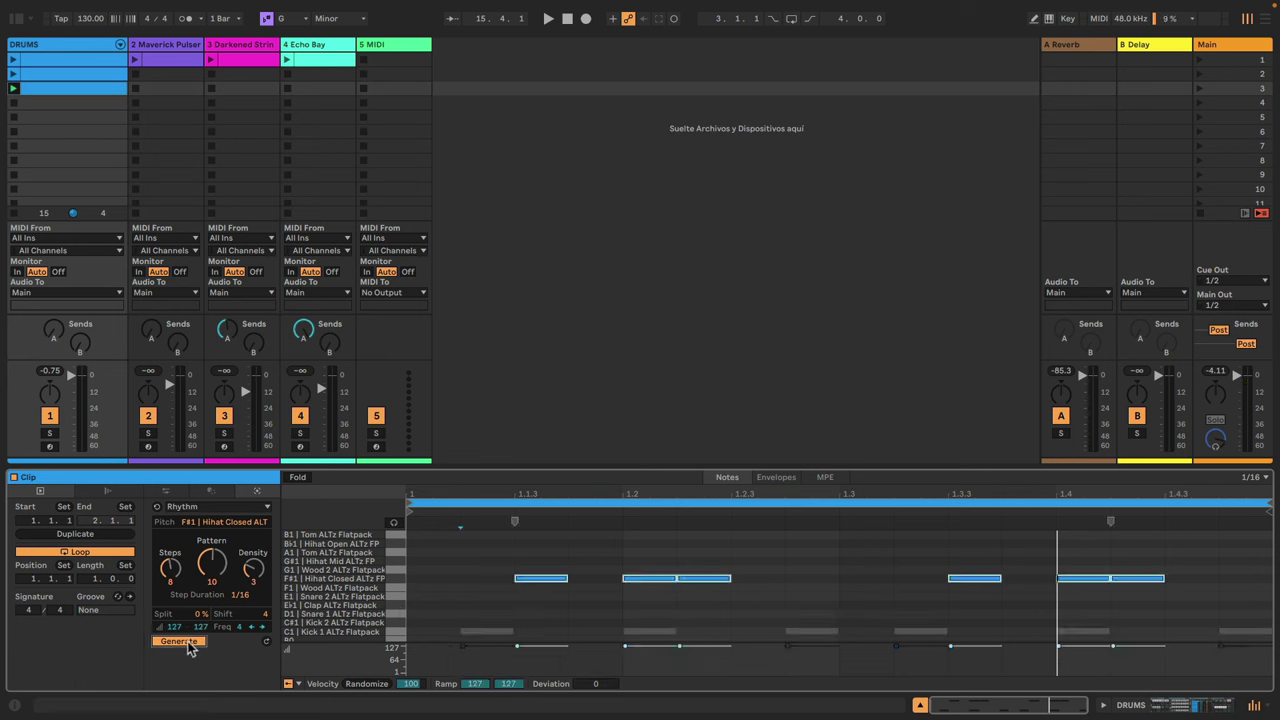
pyautogui.click(189, 645)
pyautogui.click(189, 645)
pyautogui.moveTo(237, 528); pyautogui.dragTo(237, 545)
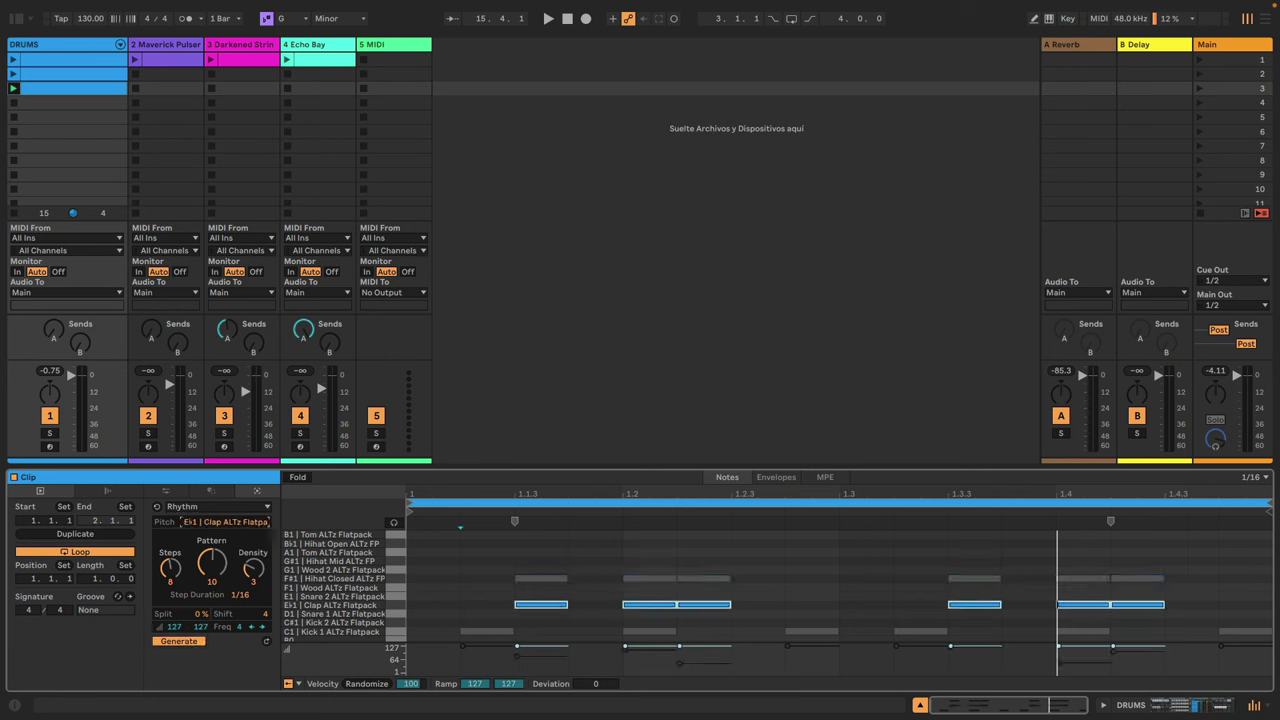
pyautogui.press('space')
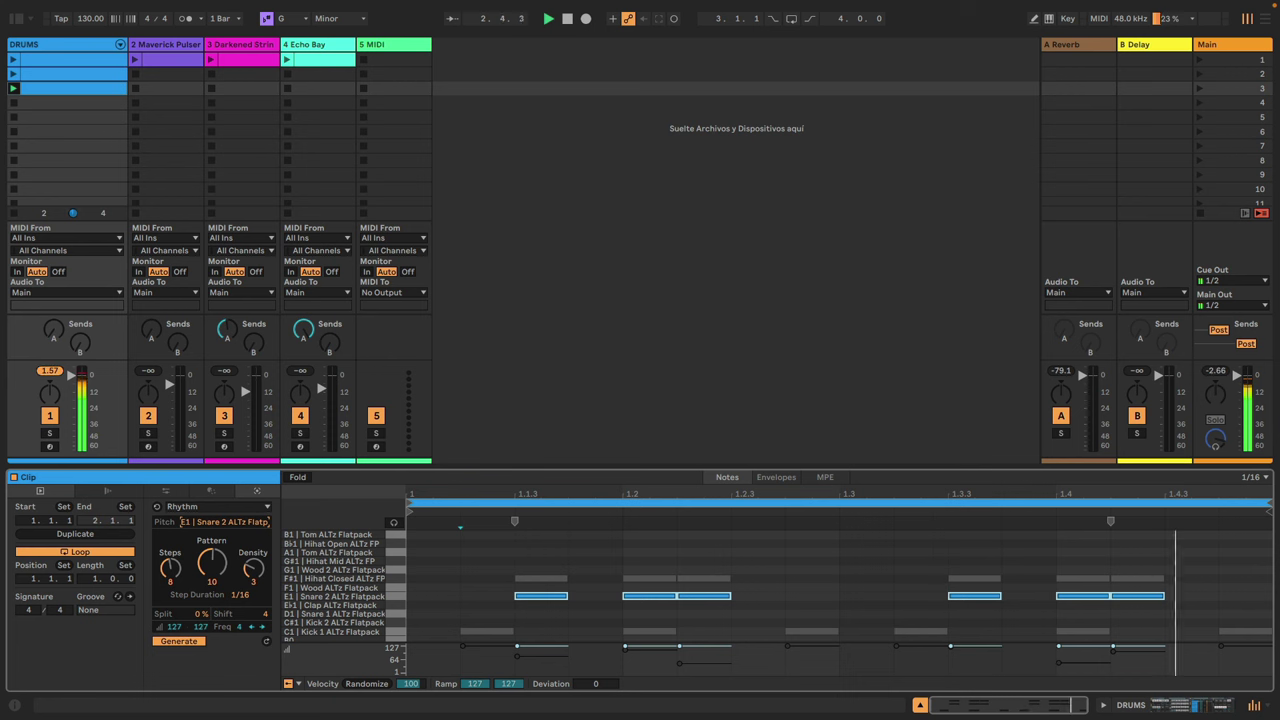
pyautogui.moveTo(237, 530); pyautogui.dragTo(237, 513)
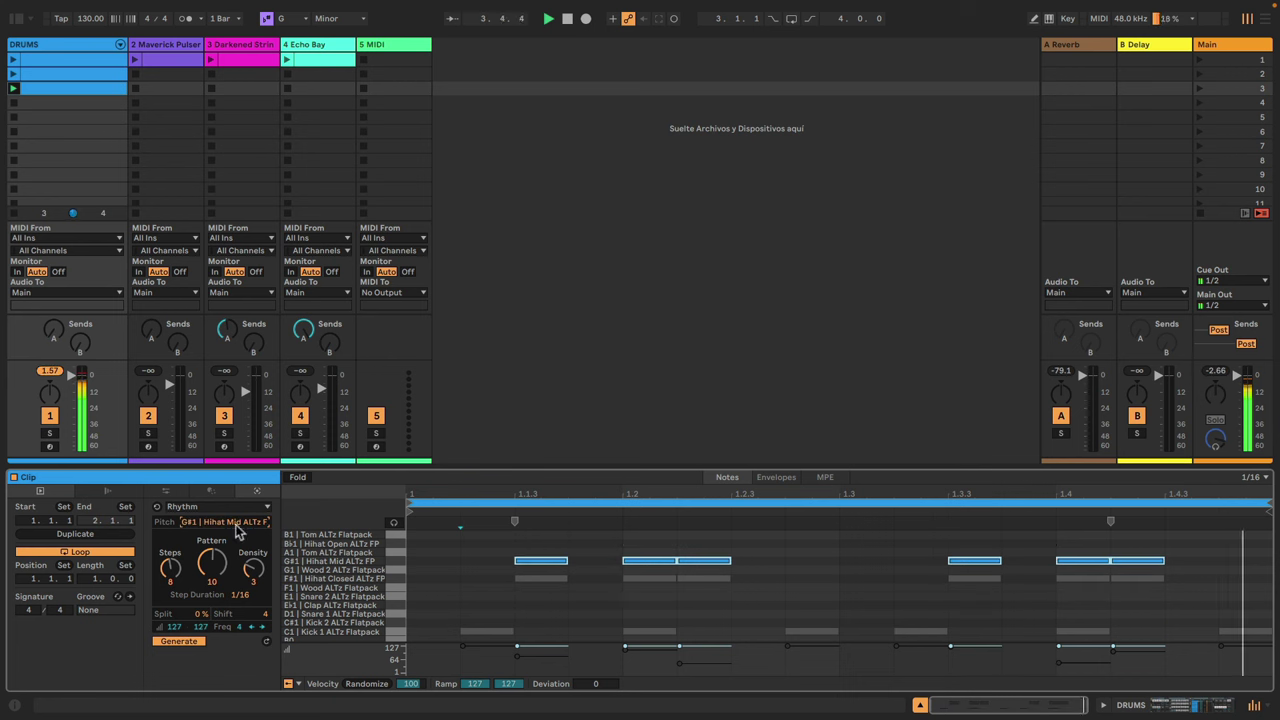
# - Try the mid hi-hat rhythm with pattern 14, rework it to 9 steps with density 5, and randomize the velocities each time
pyautogui.moveTo(211, 567); pyautogui.dragTo(211, 555)
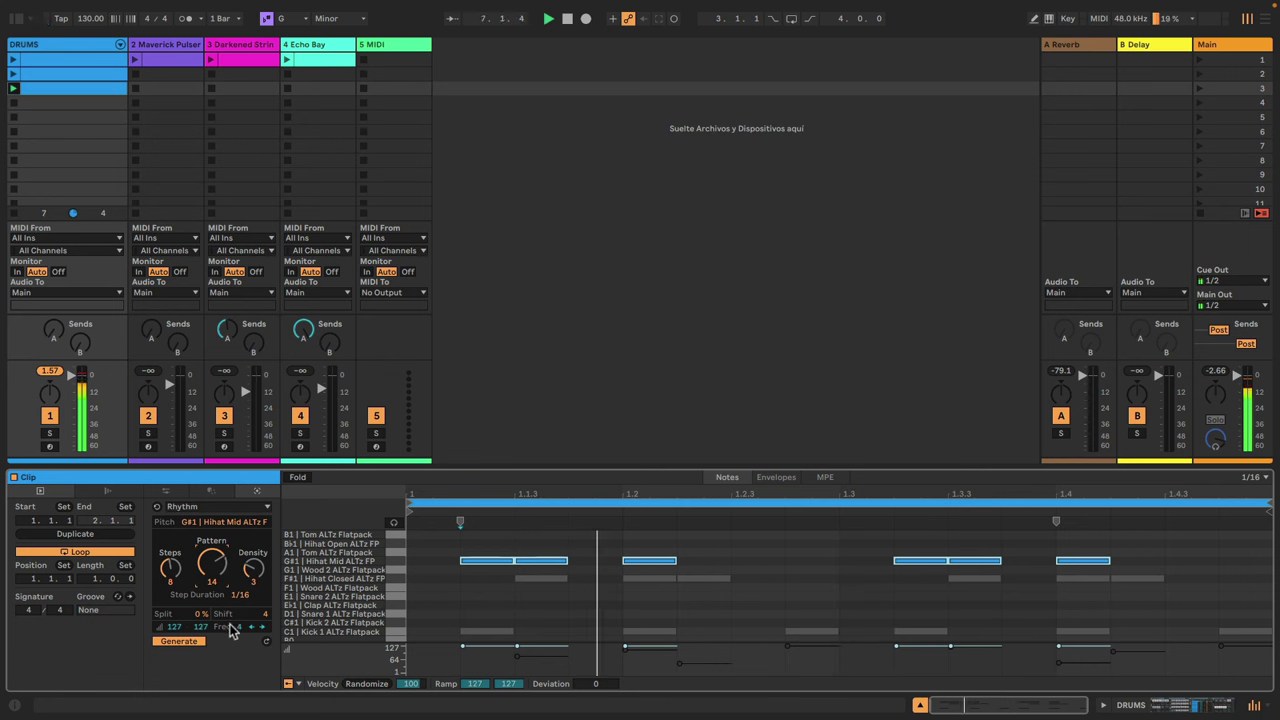
pyautogui.click(367, 684)
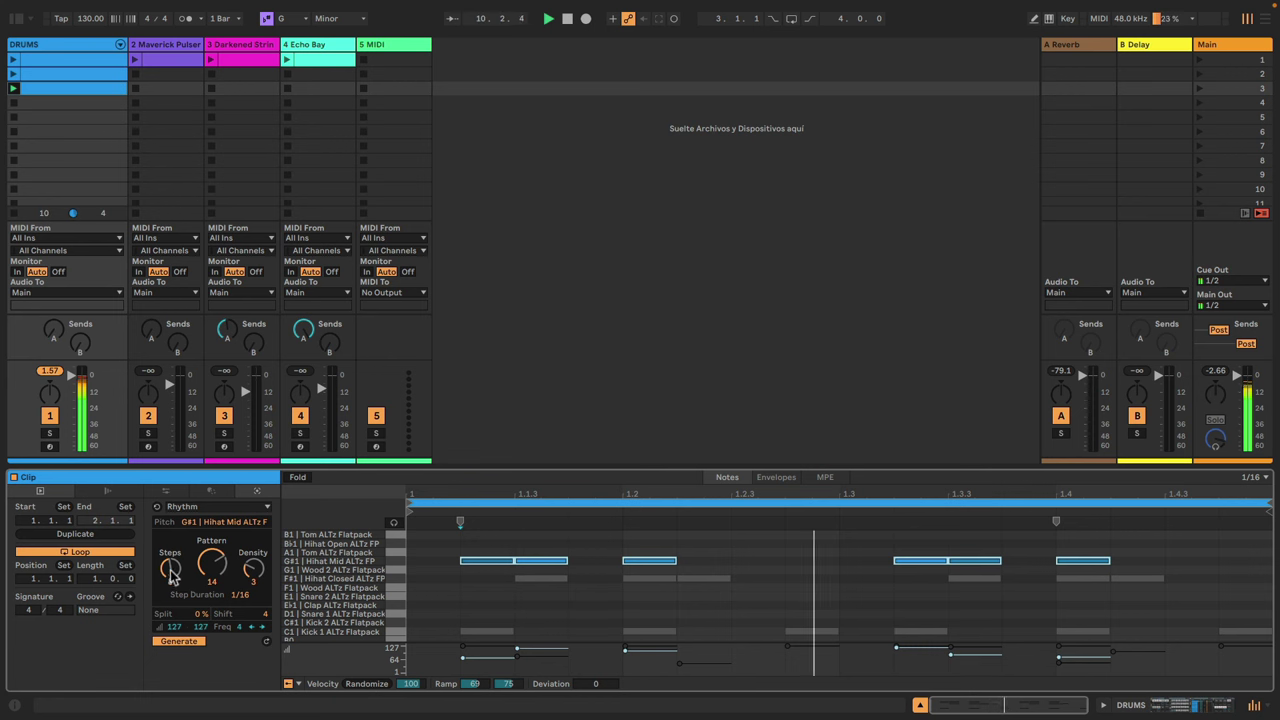
pyautogui.moveTo(170, 571); pyautogui.dragTo(170, 558)
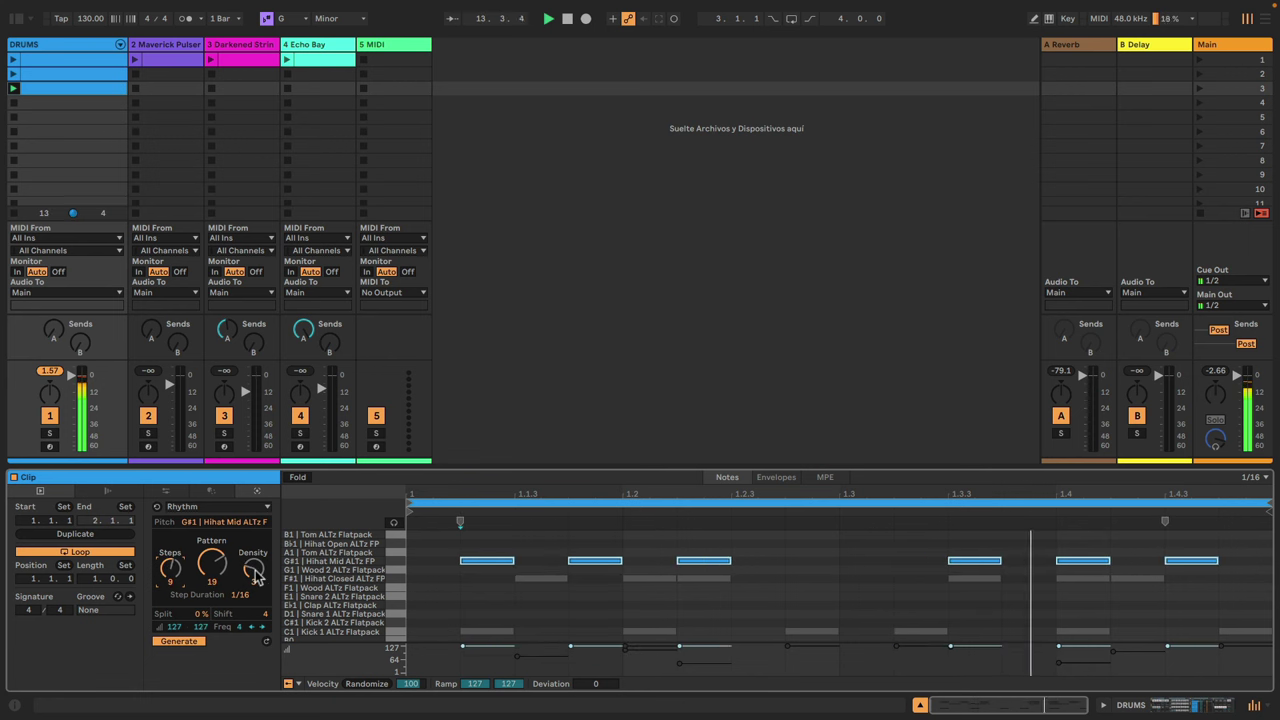
pyautogui.moveTo(253, 569); pyautogui.dragTo(253, 555)
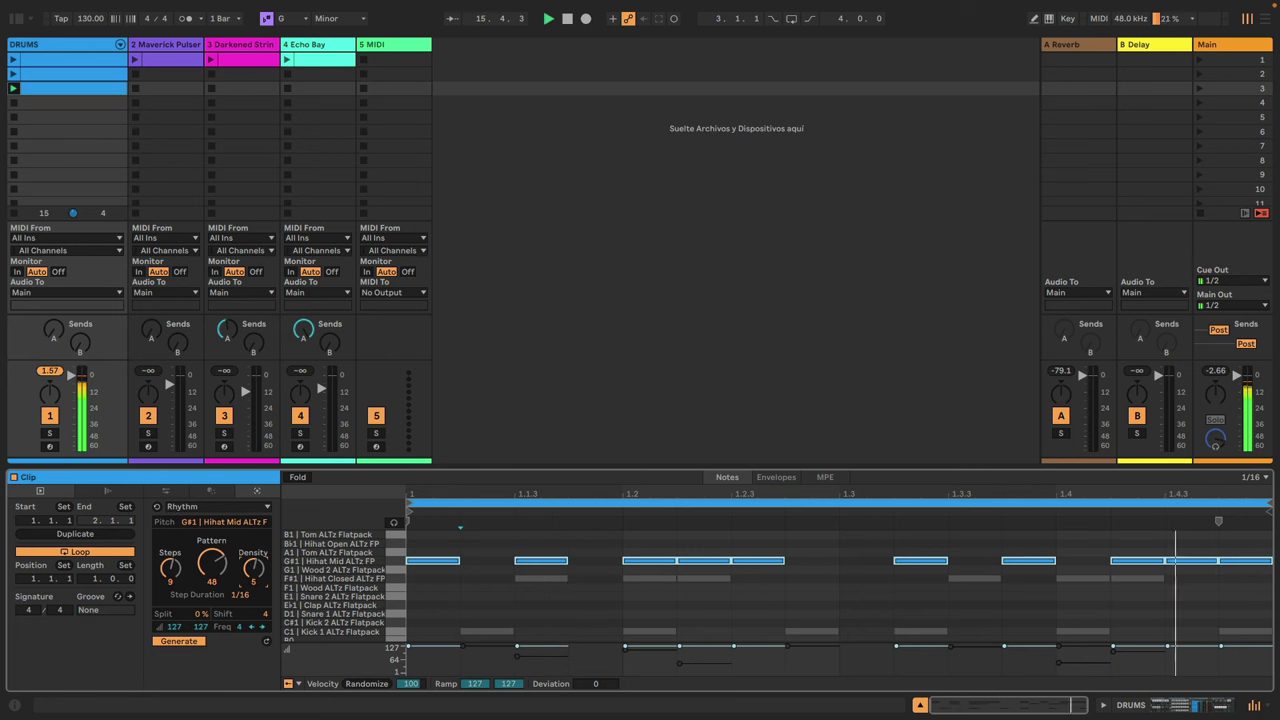
pyautogui.click(350, 685)
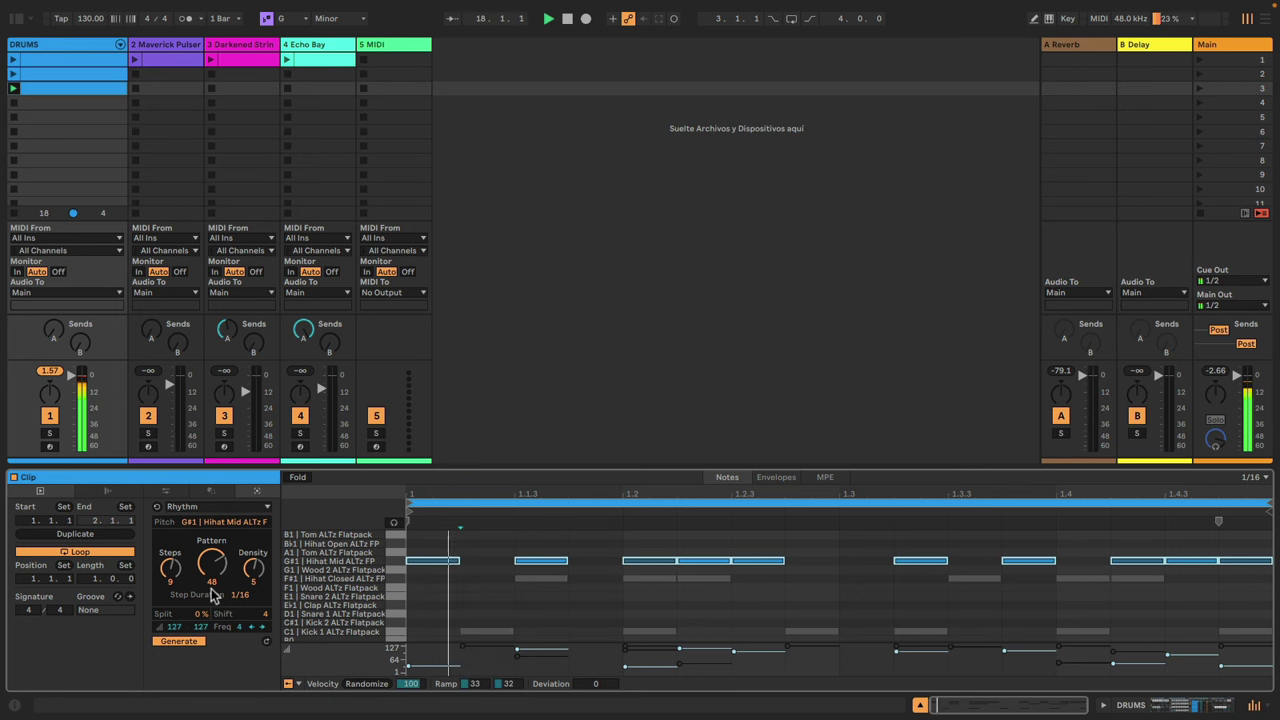
# - Set the mid hi-hat rhythm to 16 steps with pattern 953, randomize its velocities and apply a velocity ramp from 60 to 127
pyautogui.moveTo(171, 569); pyautogui.dragTo(171, 541)
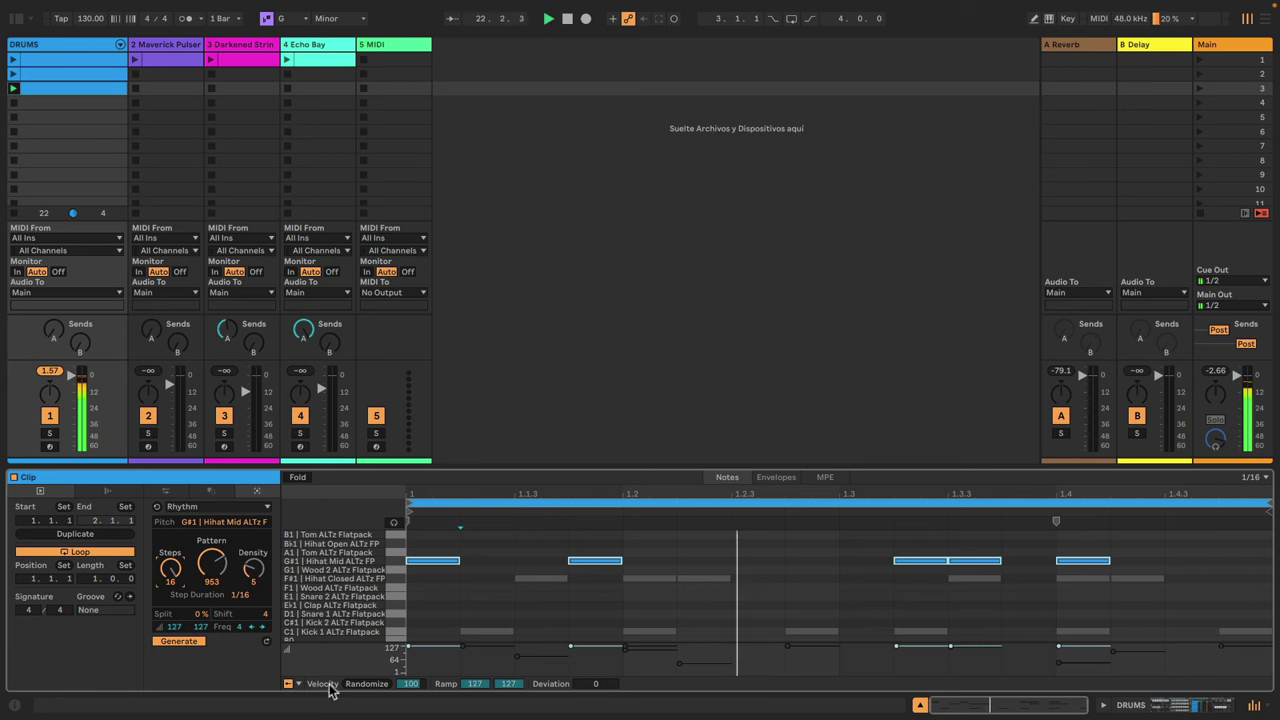
pyautogui.click(365, 685)
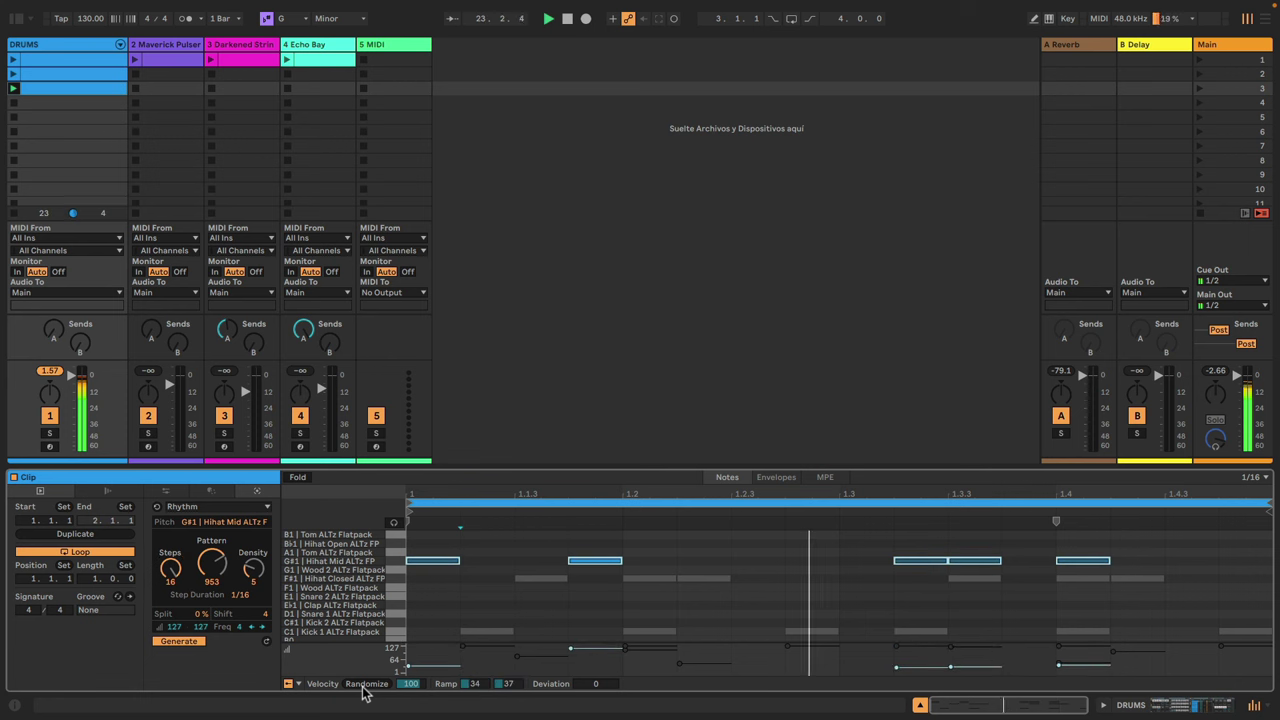
pyautogui.moveTo(509, 686); pyautogui.dragTo(509, 594)
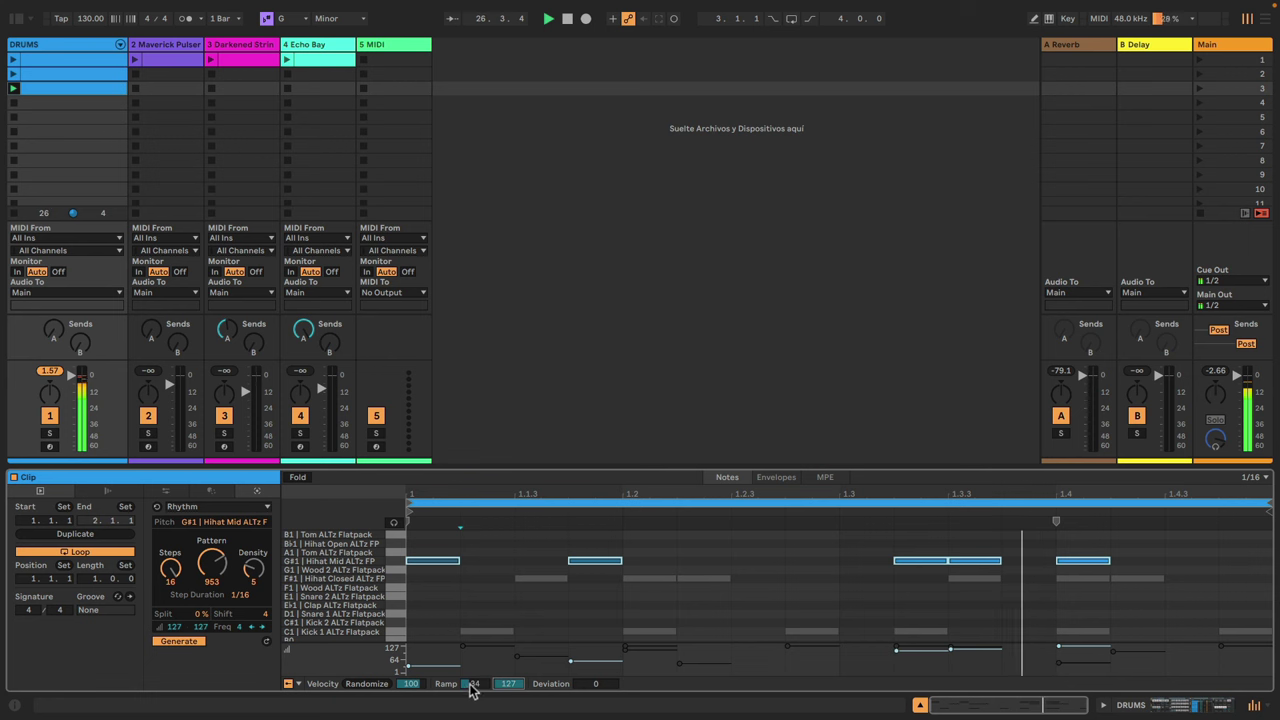
pyautogui.moveTo(475, 685); pyautogui.dragTo(475, 659)
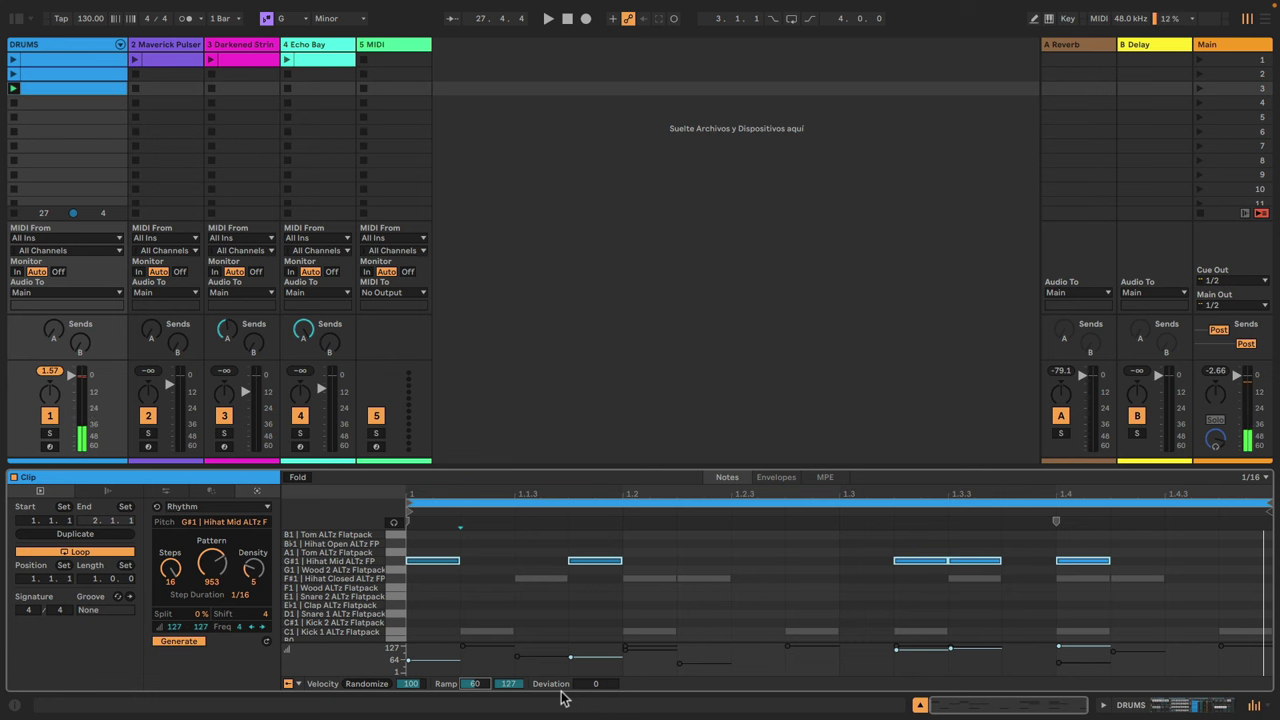
pyautogui.press('space')
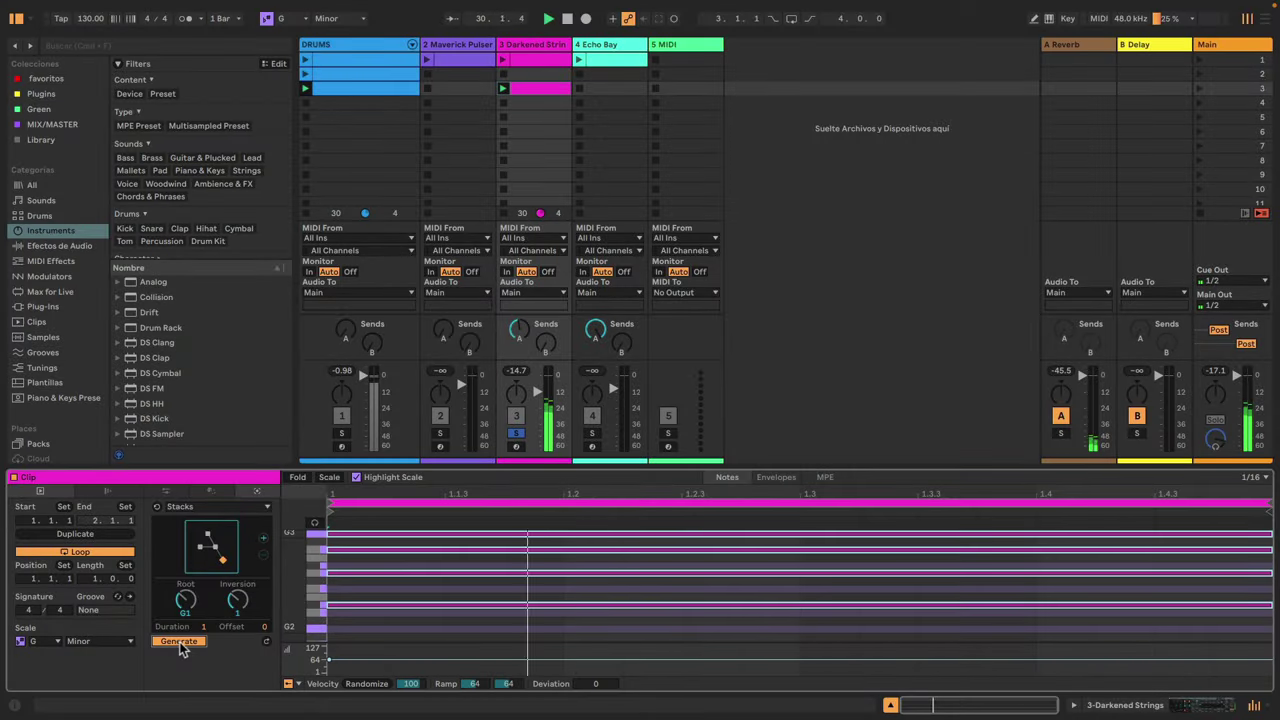
# - Set the Stacks chord's duration to 1 7/8, extend the clip's loop length to 8 bars and regenerate the chord
pyautogui.moveTo(204, 627); pyautogui.dragTo(204, 598)
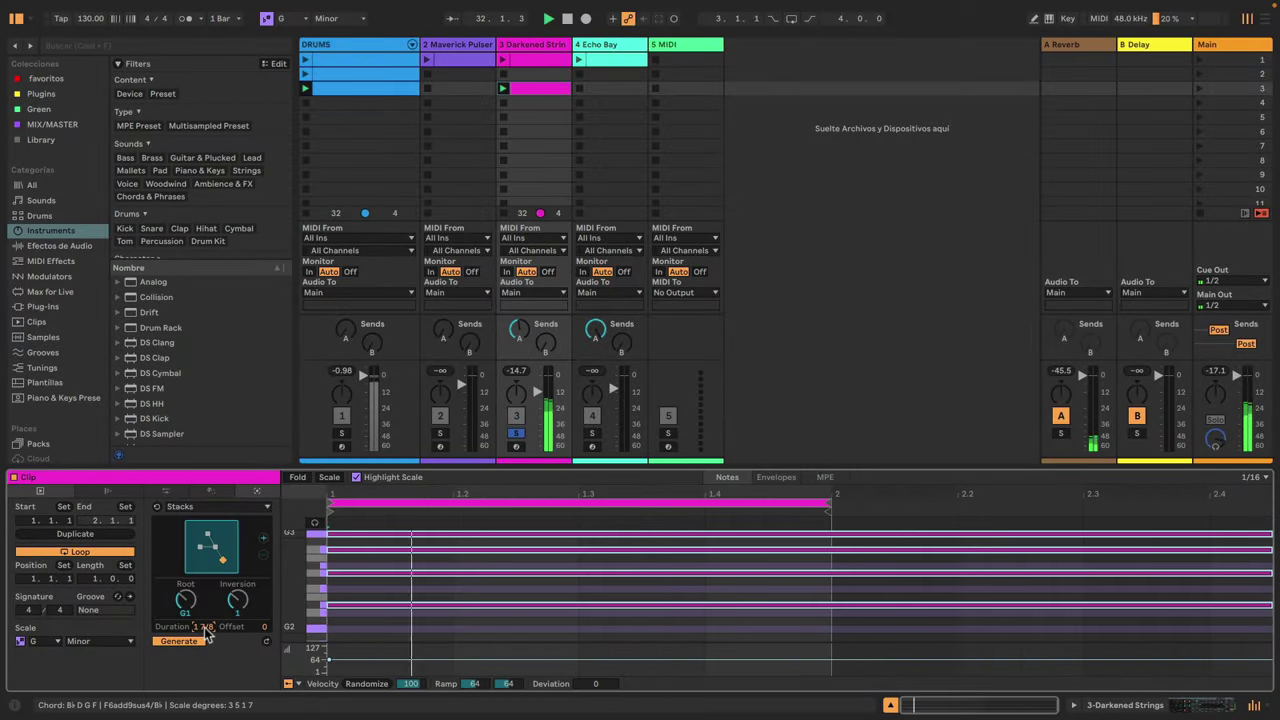
pyautogui.moveTo(92, 579); pyautogui.dragTo(92, 547)
pyautogui.click(196, 643)
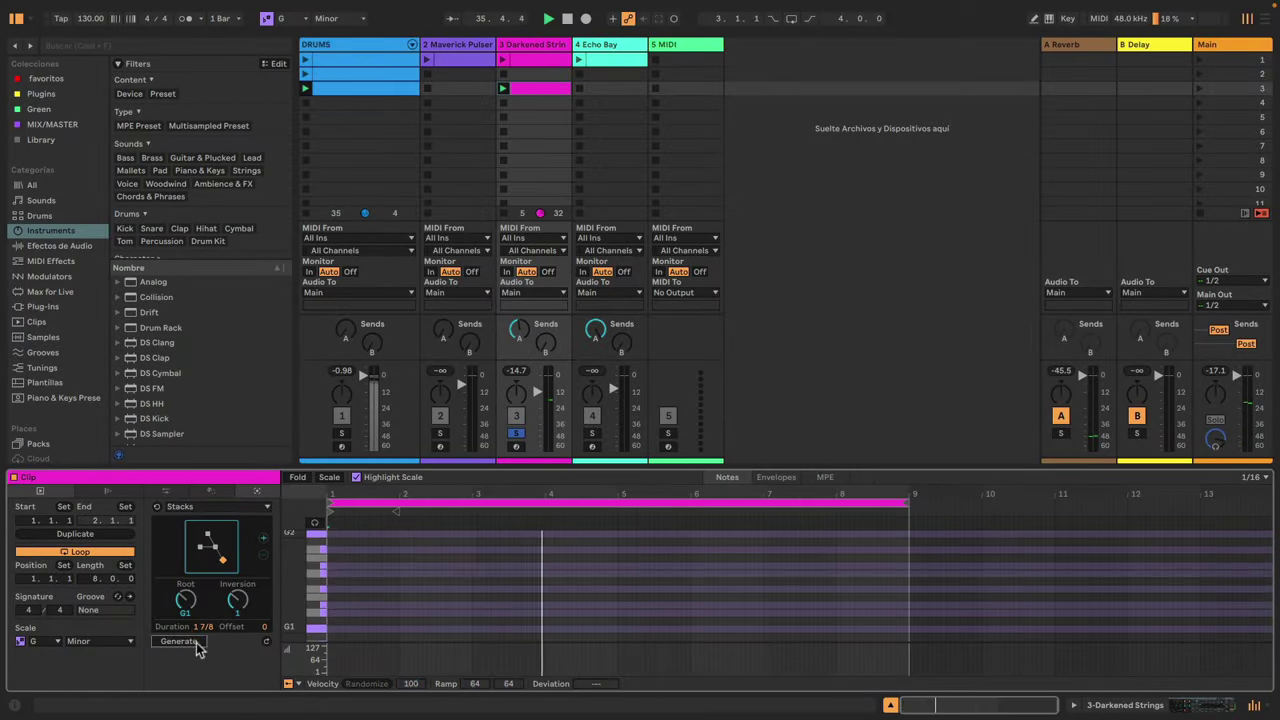
# - Add three more chords to the Stacks generator to build a four-chord progression
pyautogui.click(263, 541)
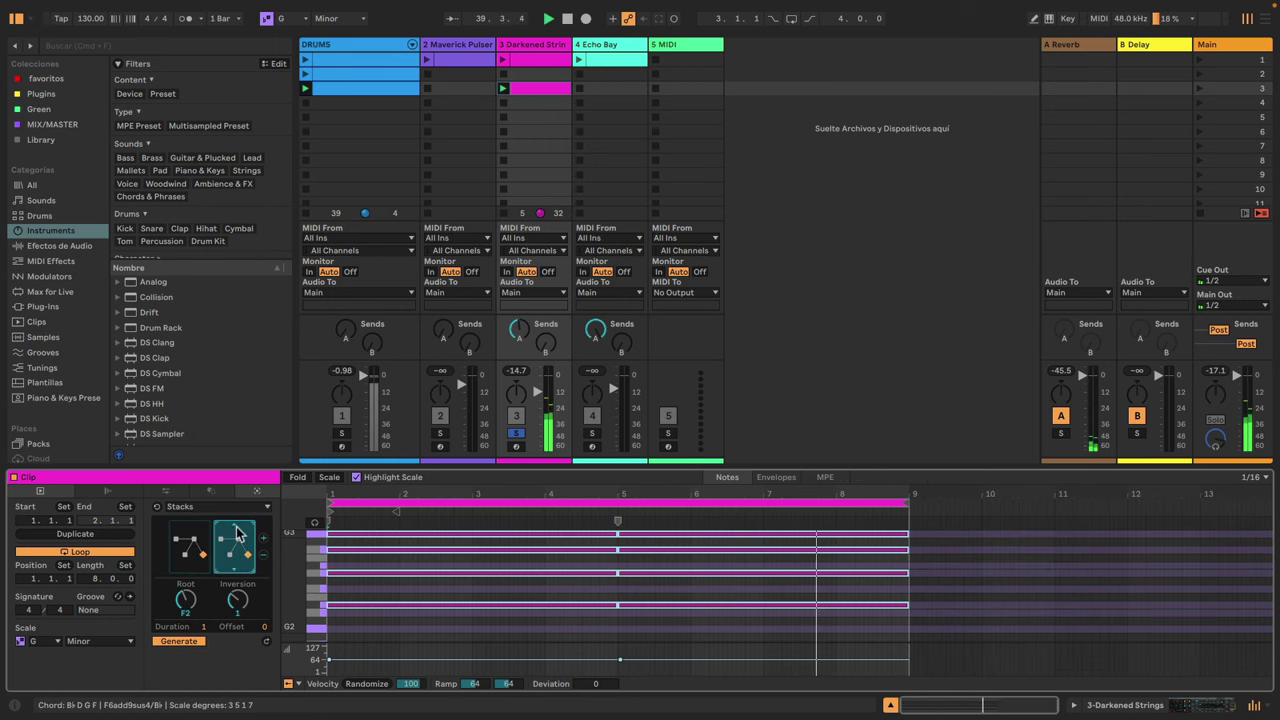
pyautogui.click(263, 540)
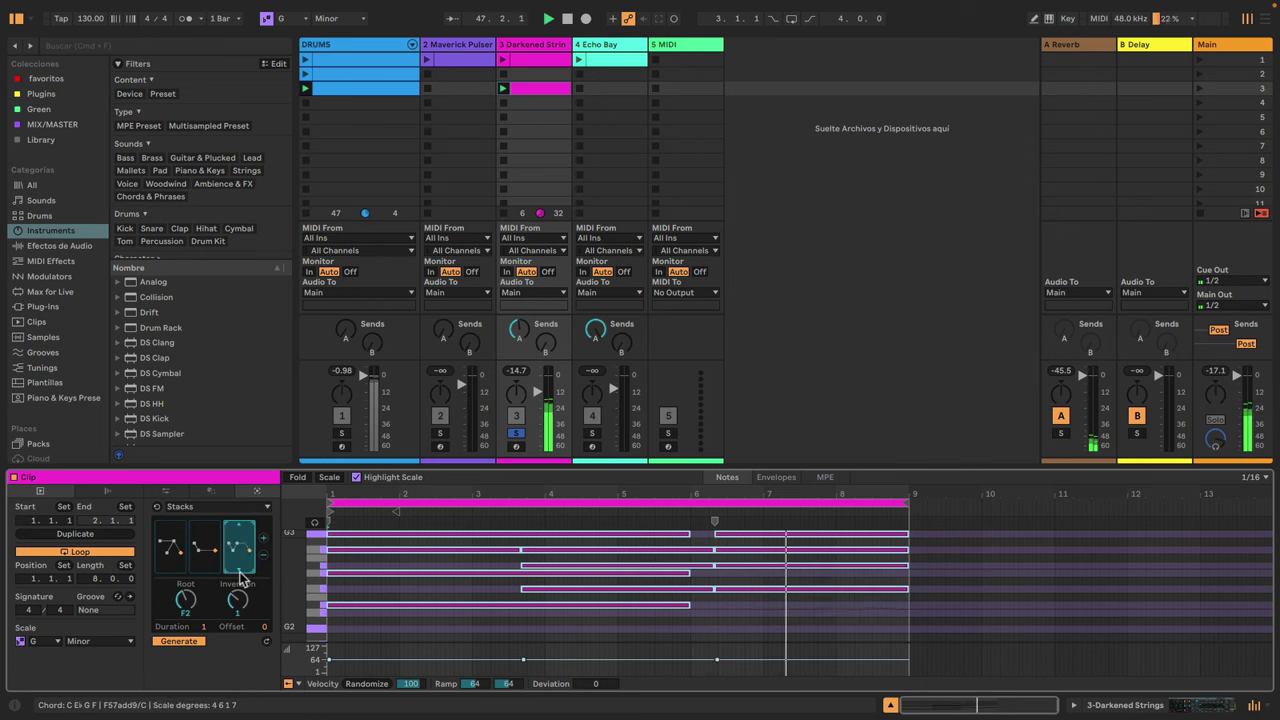
pyautogui.click(263, 539)
# - Change the shape of the fourth chord in the stack and set its inversion to 2
pyautogui.click(242, 527)
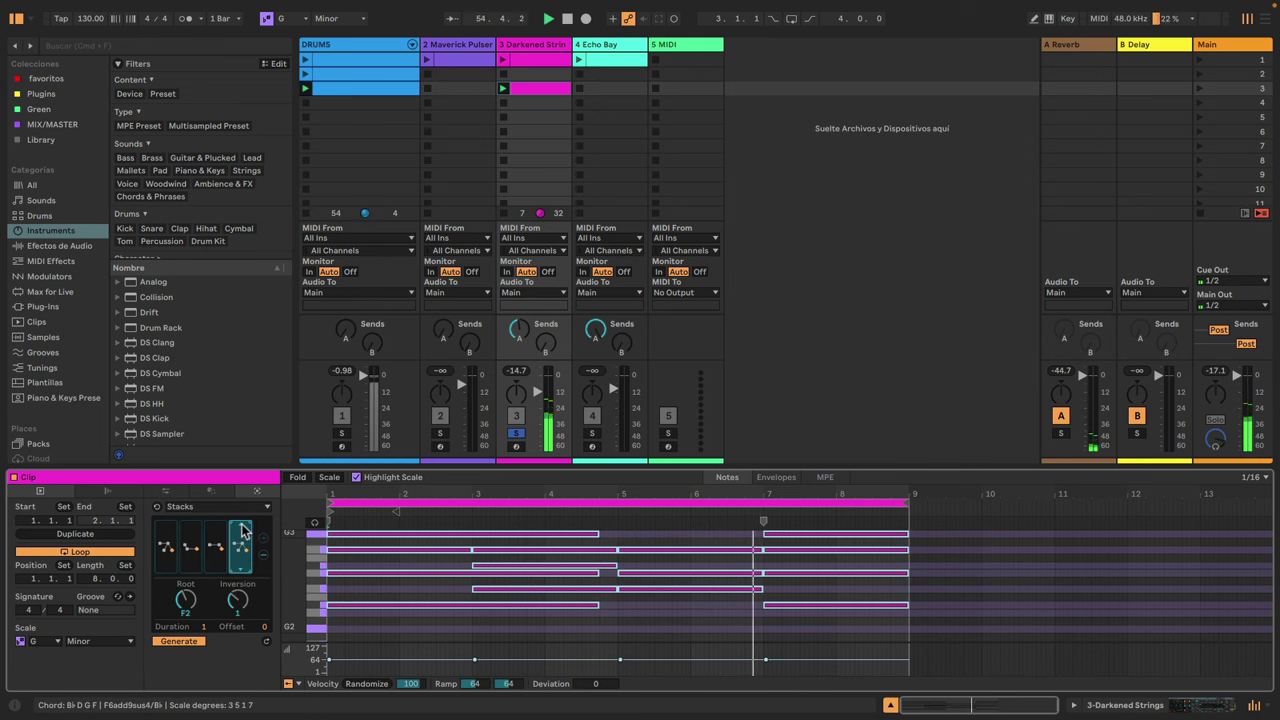
pyautogui.click(242, 530)
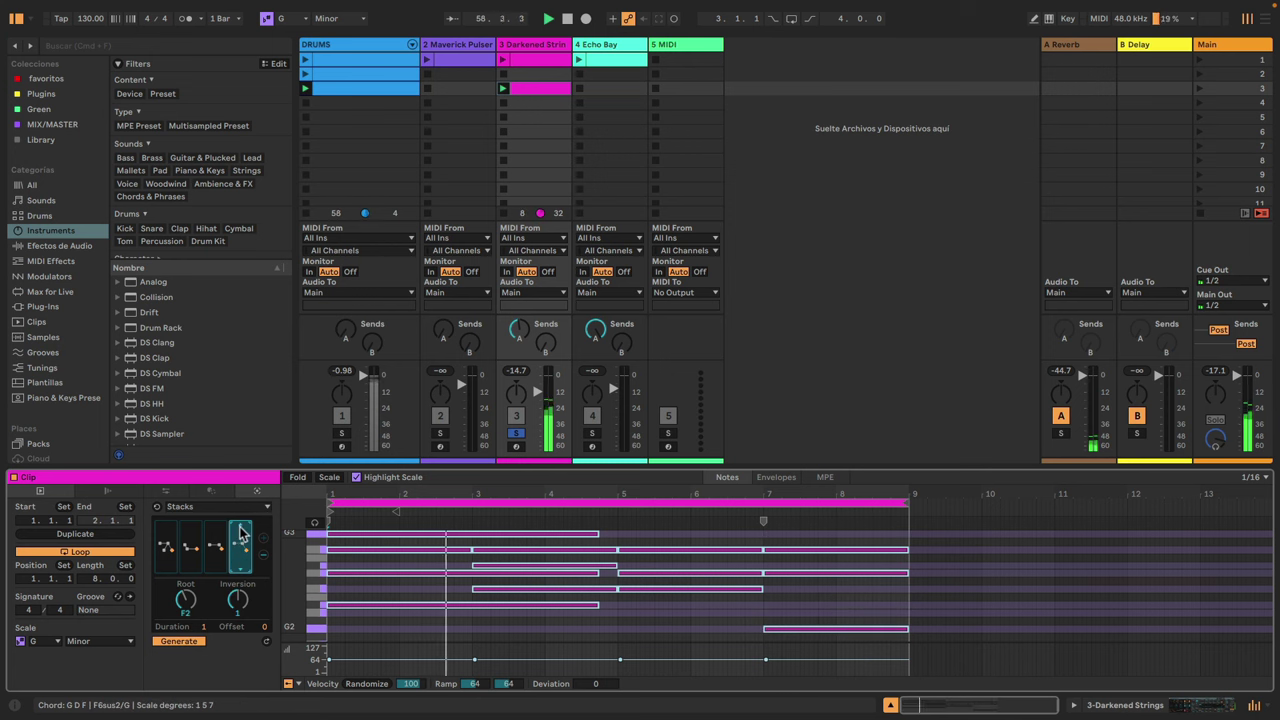
pyautogui.moveTo(238, 600); pyautogui.dragTo(238, 588)
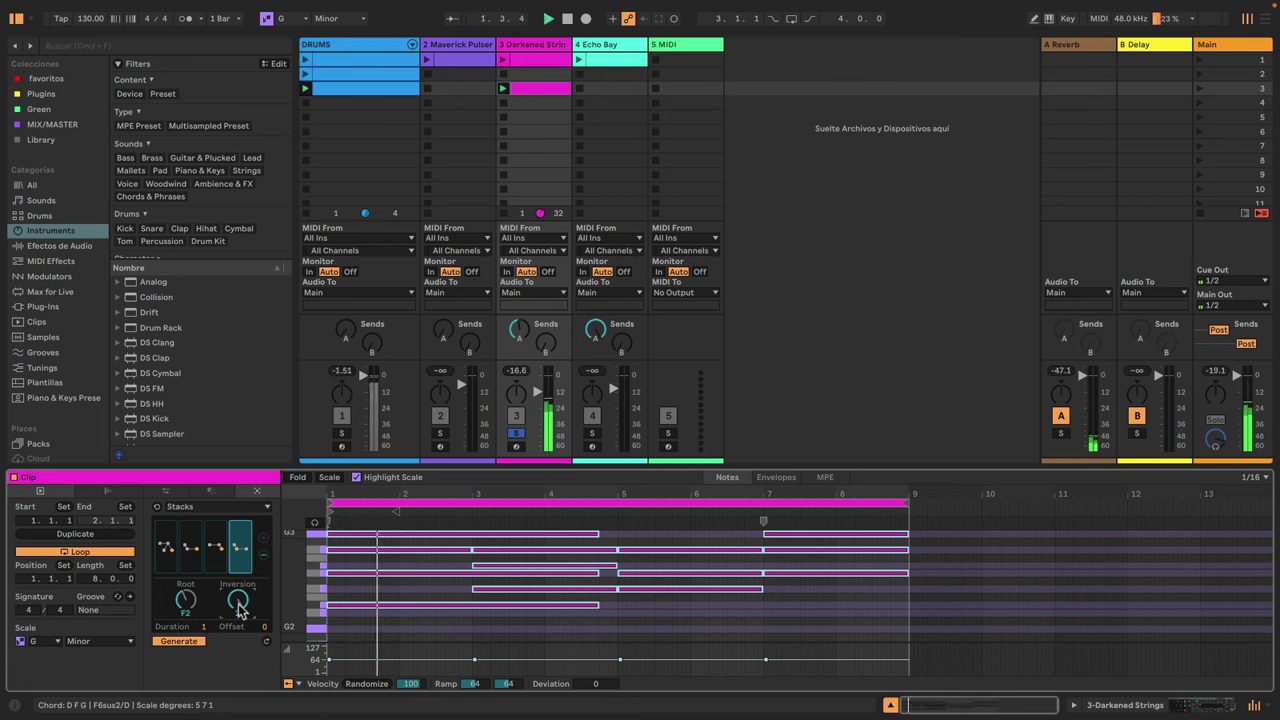
# - Create an empty clip in slot 4 of the Darkened Strings track and choose the Shape generator for it
pyautogui.click(207, 507)
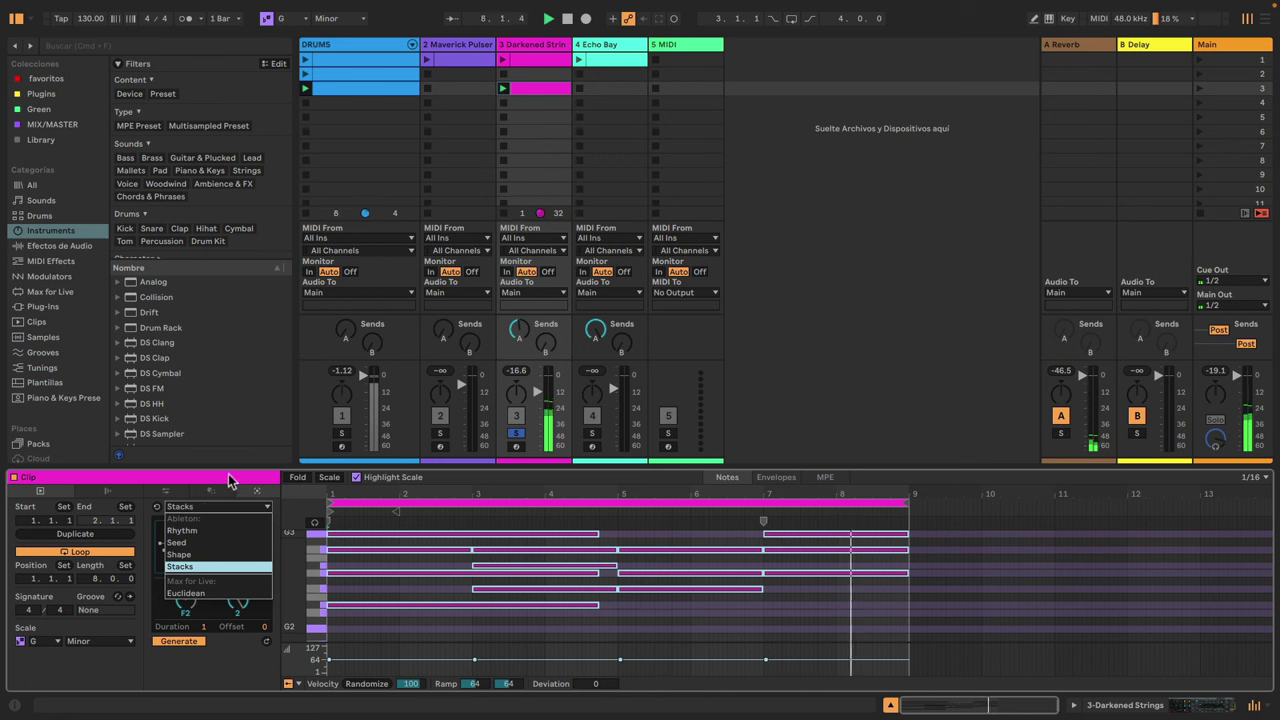
pyautogui.click(229, 478)
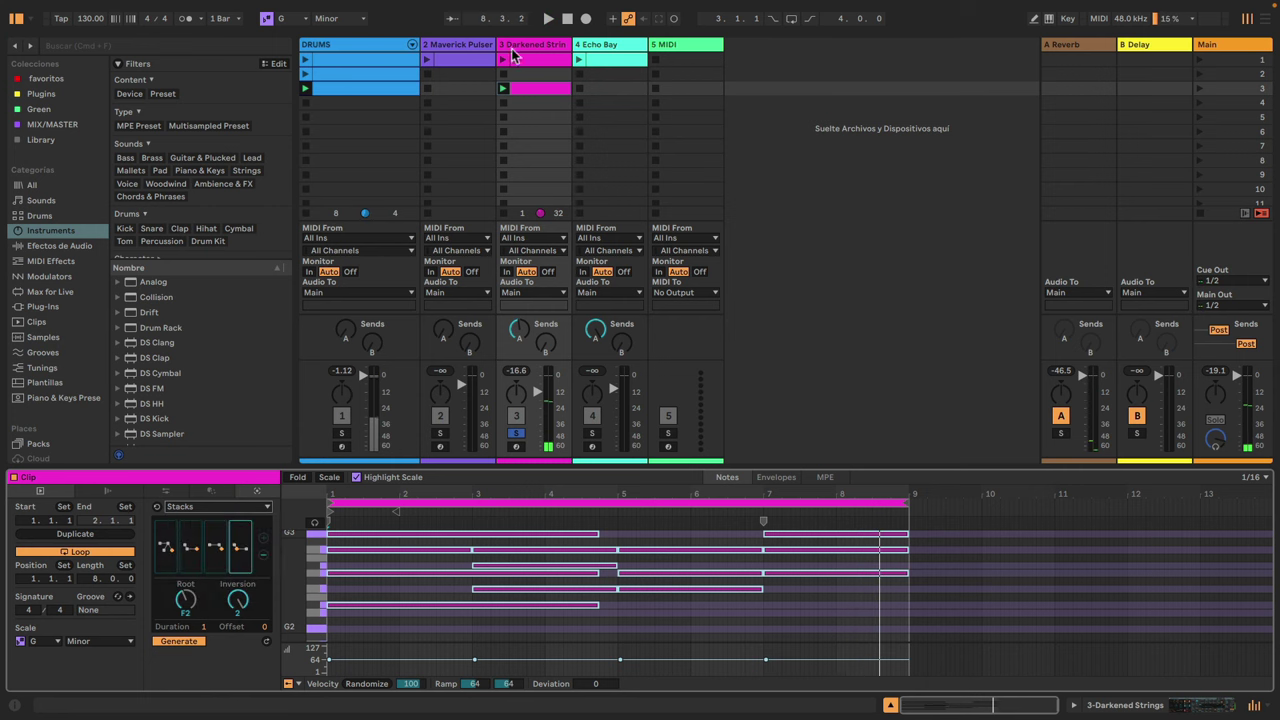
pyautogui.doubleClick(526, 100)
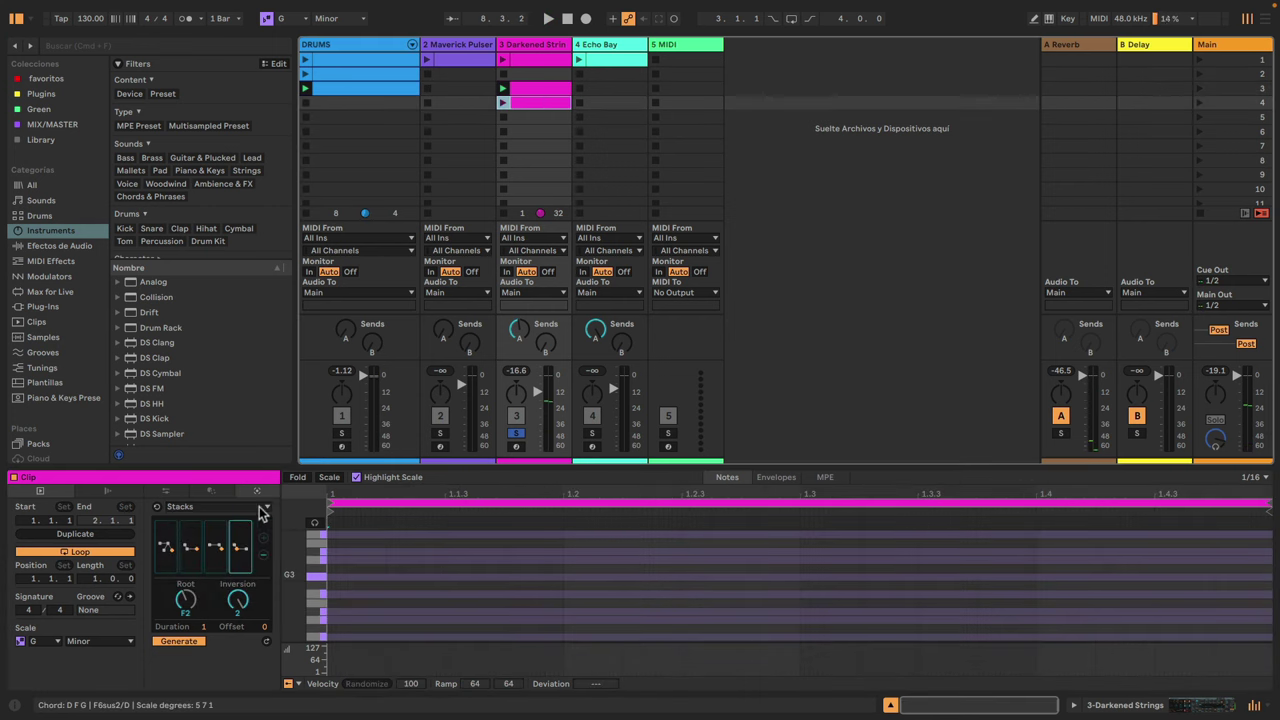
pyautogui.click(207, 513)
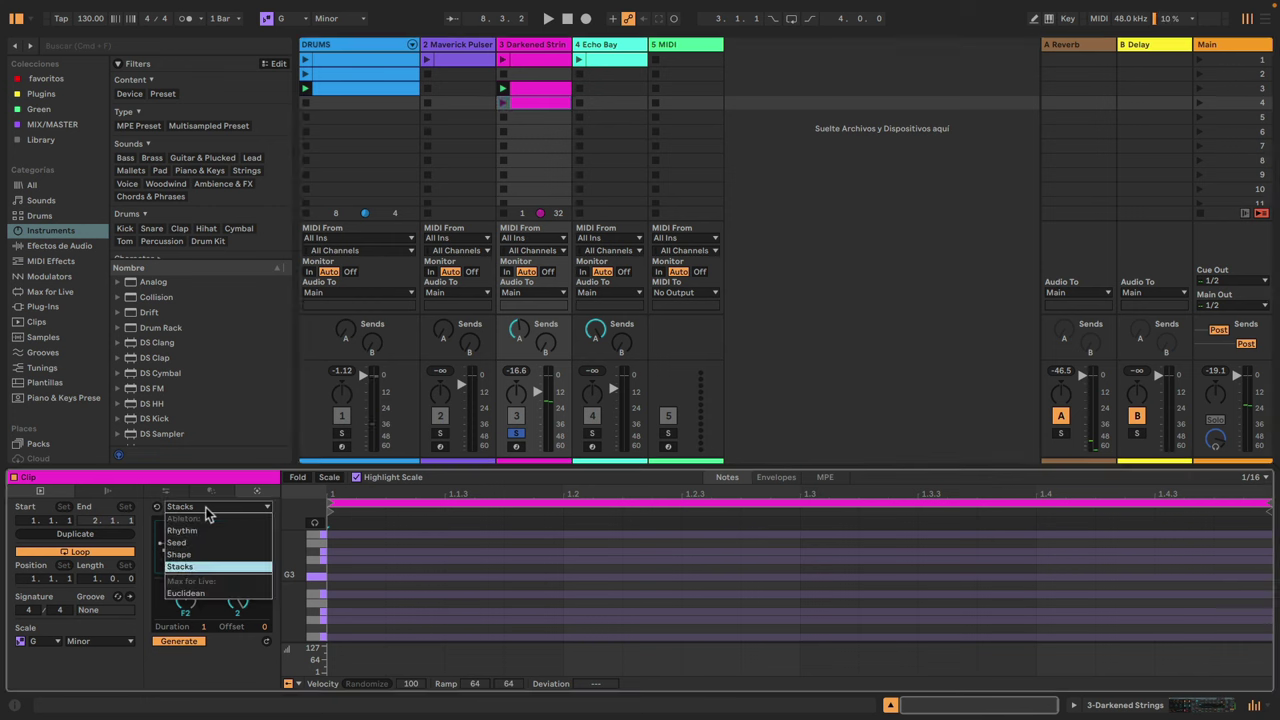
pyautogui.click(200, 555)
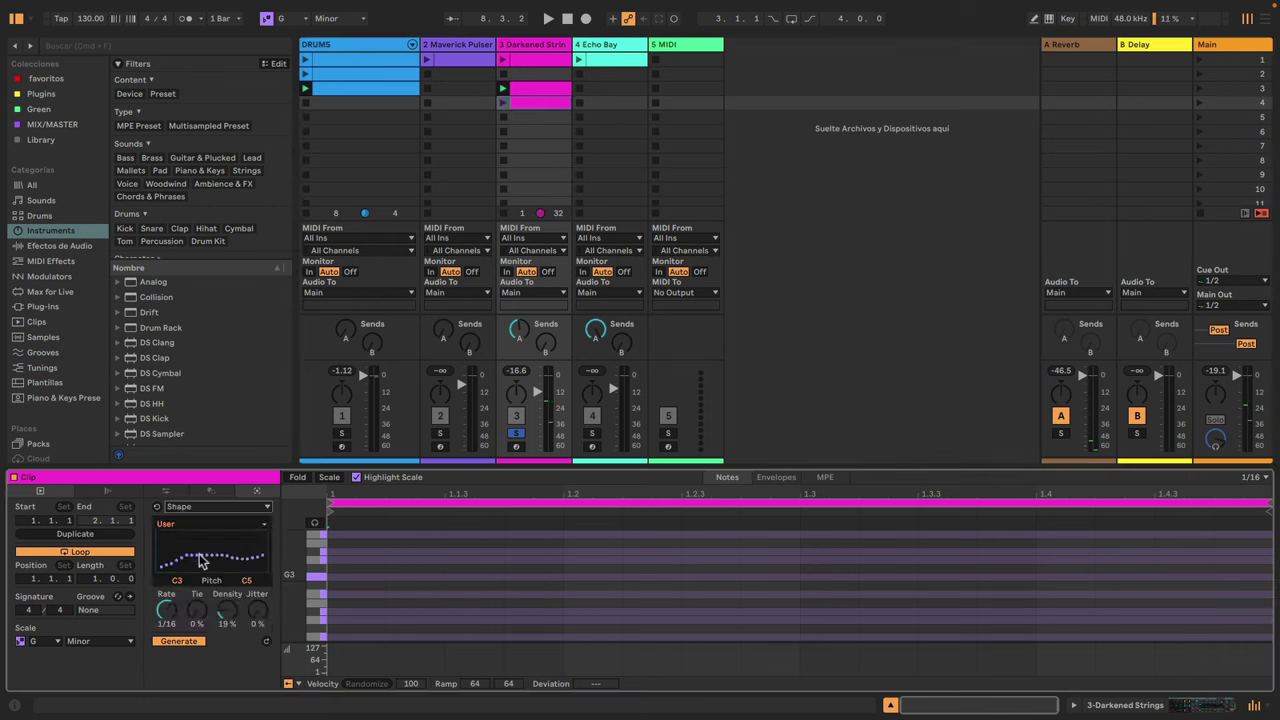
# - Draw a rising pitch curve, set the tie to 38% and the density to 48%, and regenerate the melody
pyautogui.moveTo(178, 580); pyautogui.dragTo(255, 557)
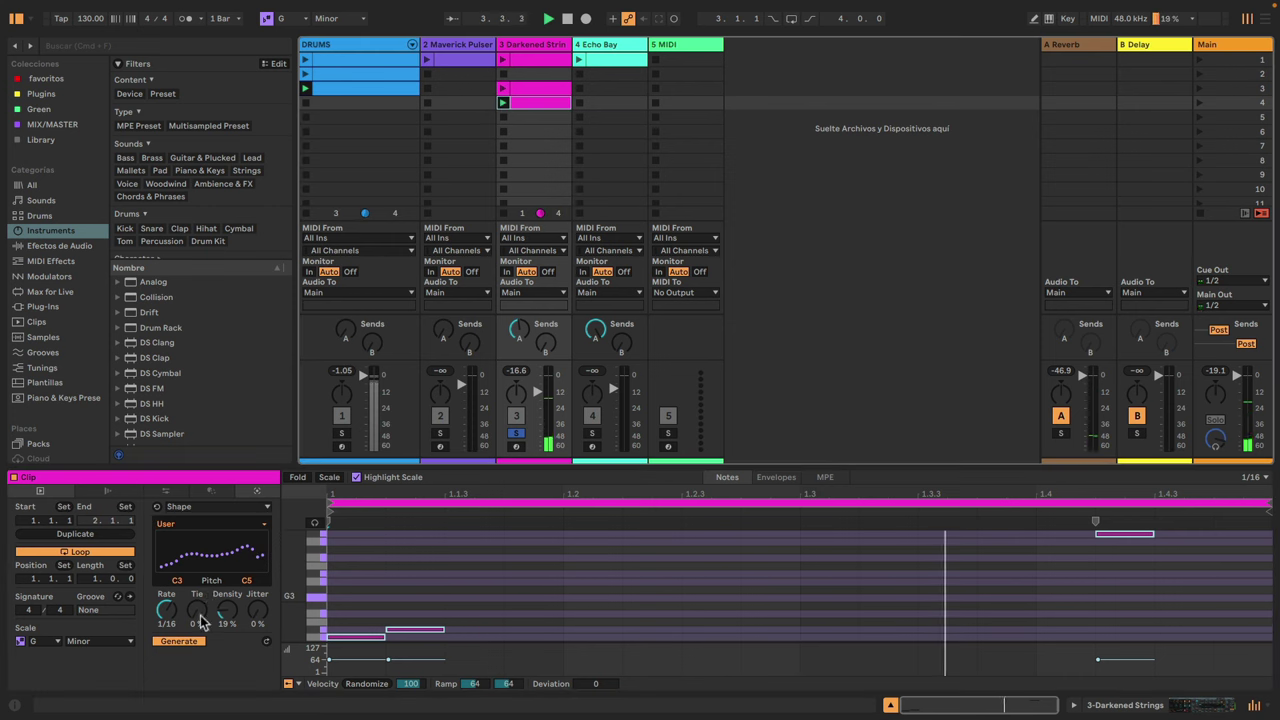
pyautogui.moveTo(227, 612); pyautogui.dragTo(200, 606)
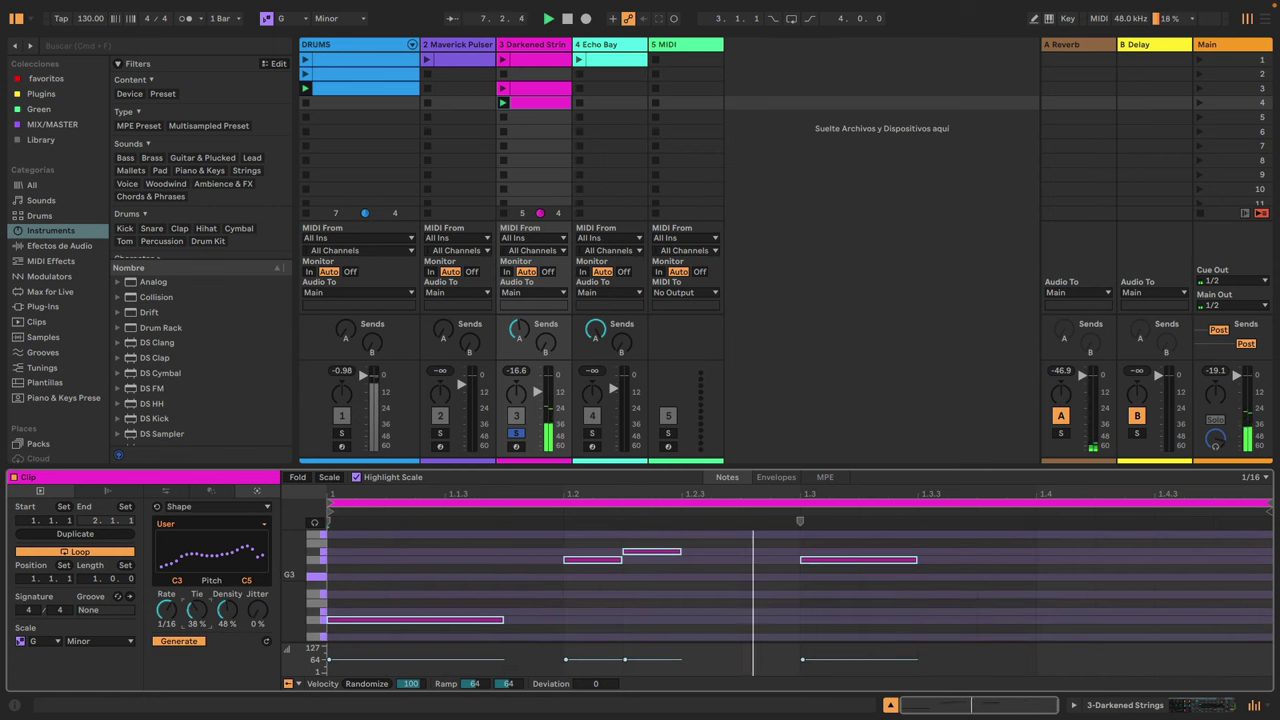
pyautogui.click(194, 643)
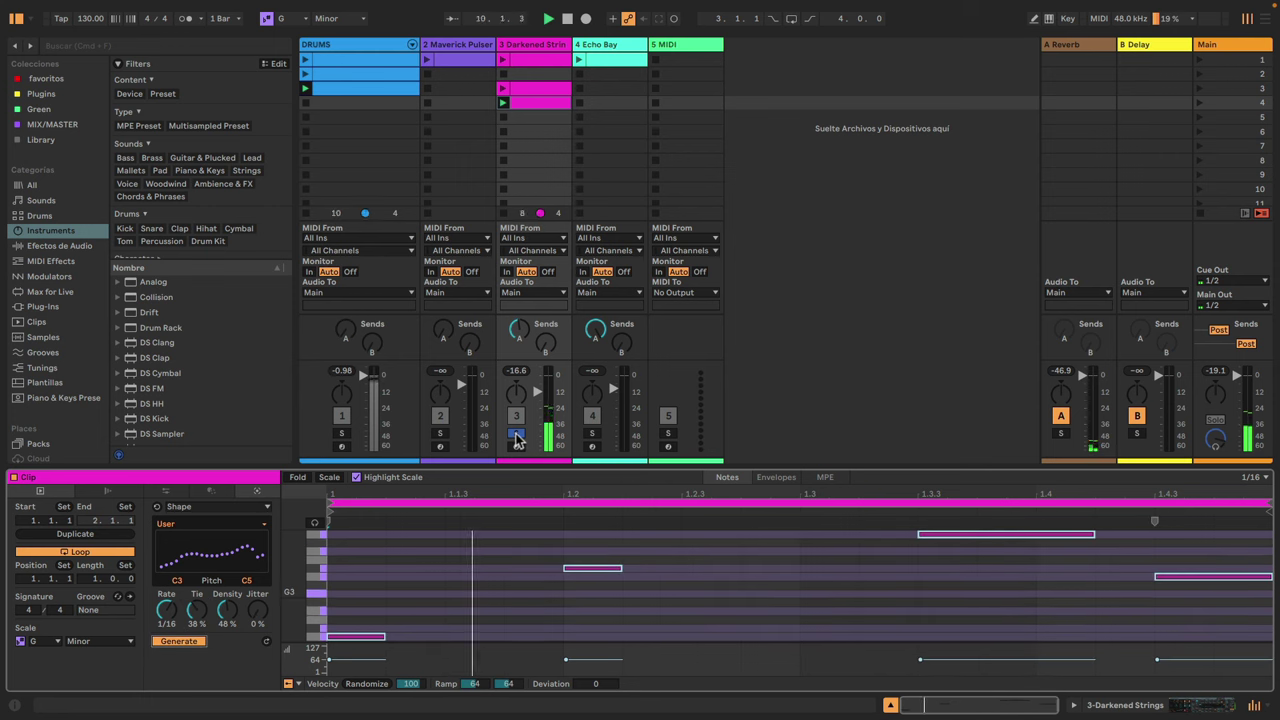
# - Solo the DRUMS track alongside the strings and raise the Darkened Strings track's send to the reverb
pyautogui.click(342, 436)
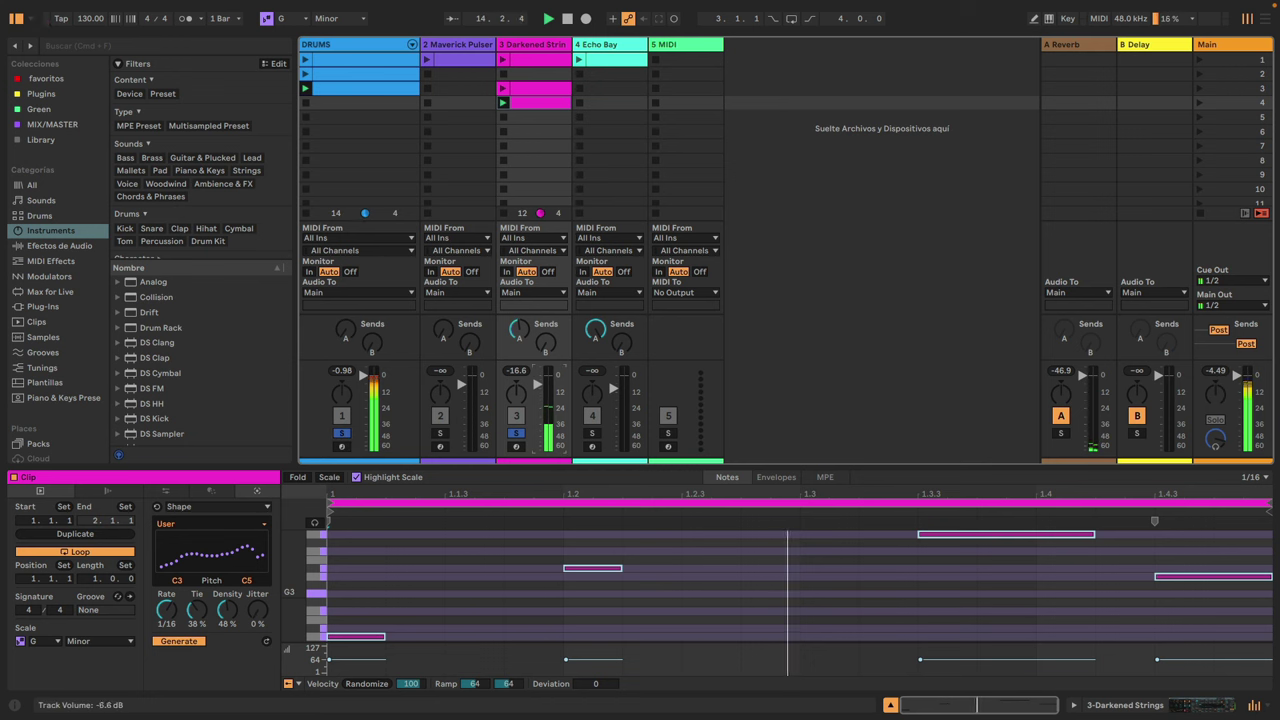
pyautogui.moveTo(519, 331); pyautogui.dragTo(519, 268)
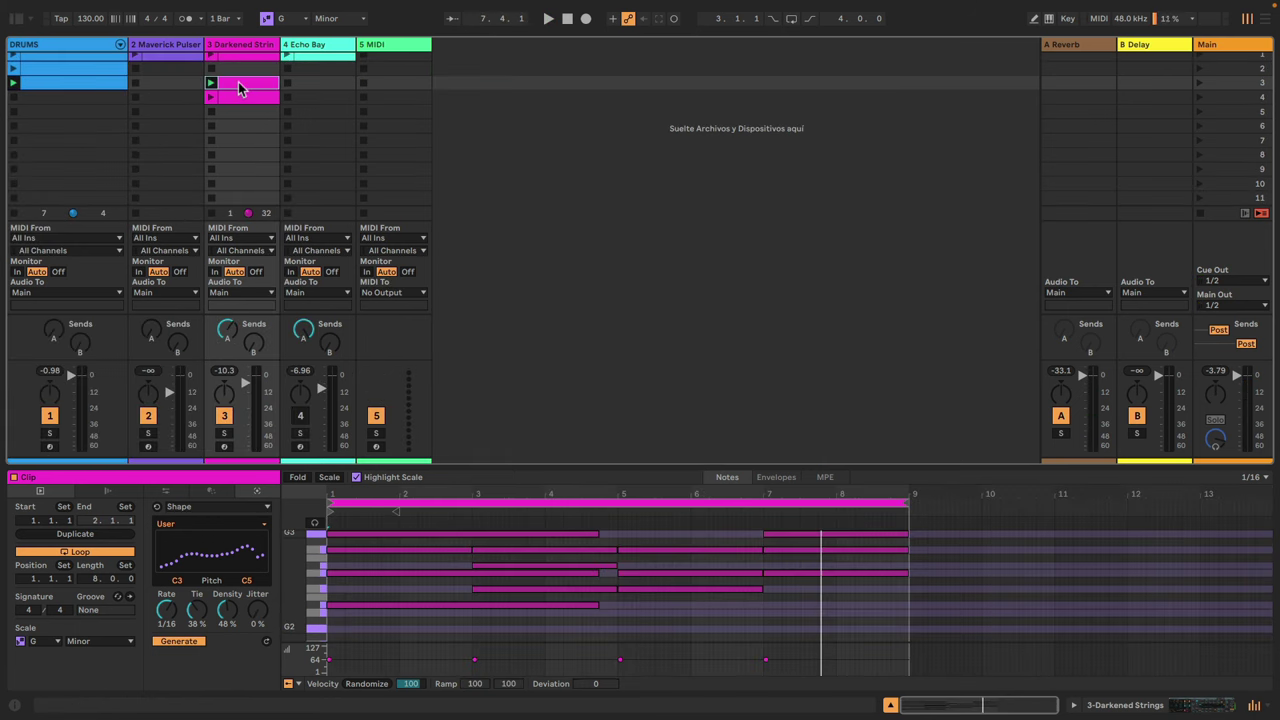
# - Open the generated melody clip in slot 4 of the Darkened Strings track and launch it
pyautogui.doubleClick(231, 98)
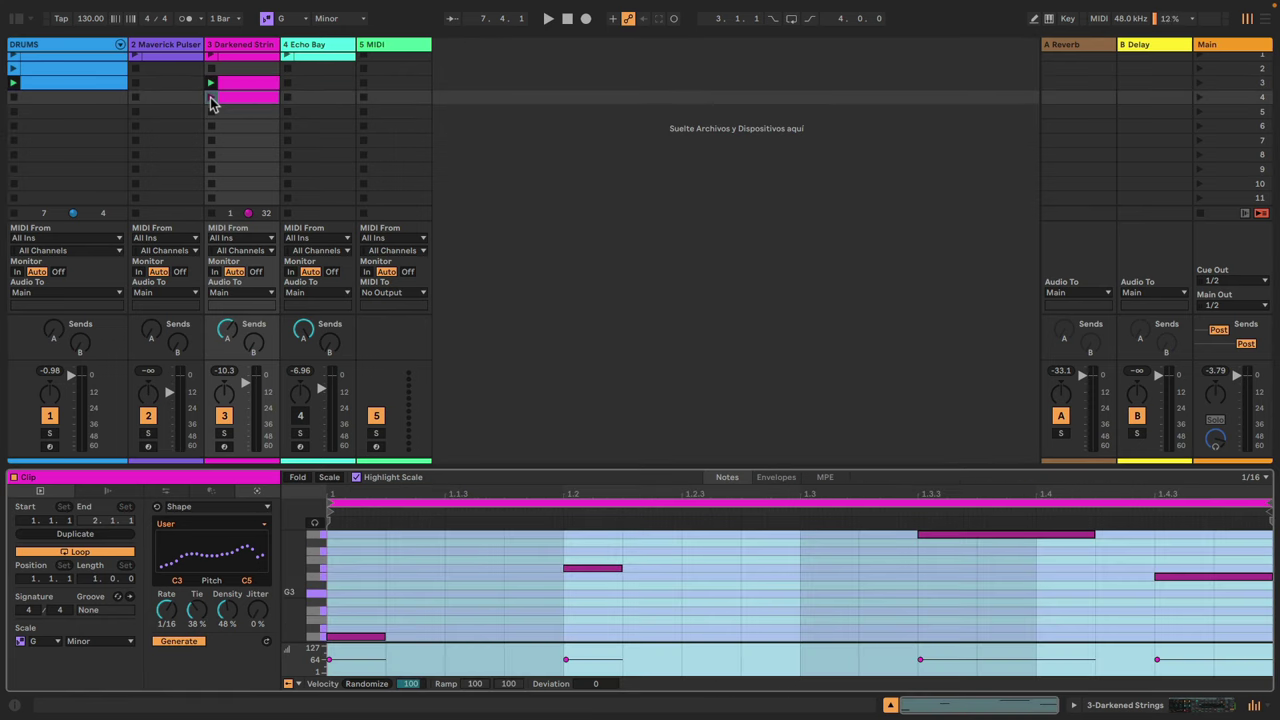
pyautogui.click(211, 99)
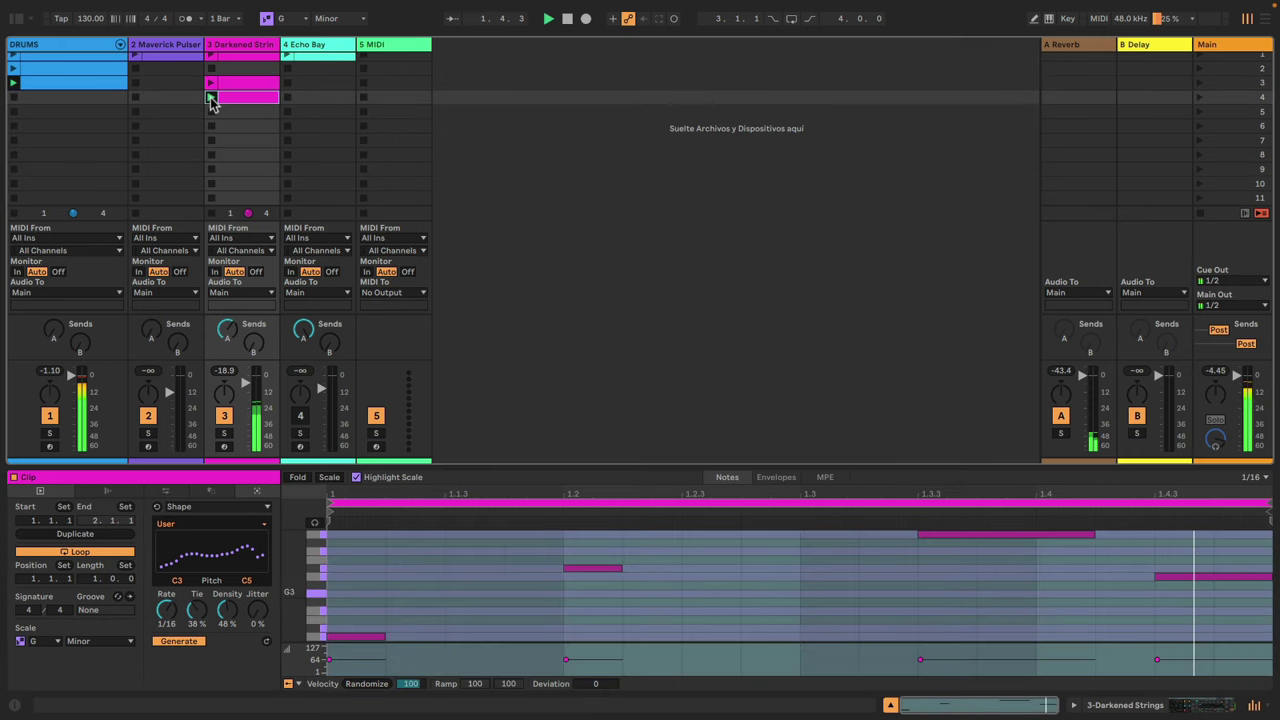
# - Copy the slot 3 chord clip from Darkened Strings to Echo Bay and arpeggiate it with the Up & Down style and Steps 1
pyautogui.click(241, 88)
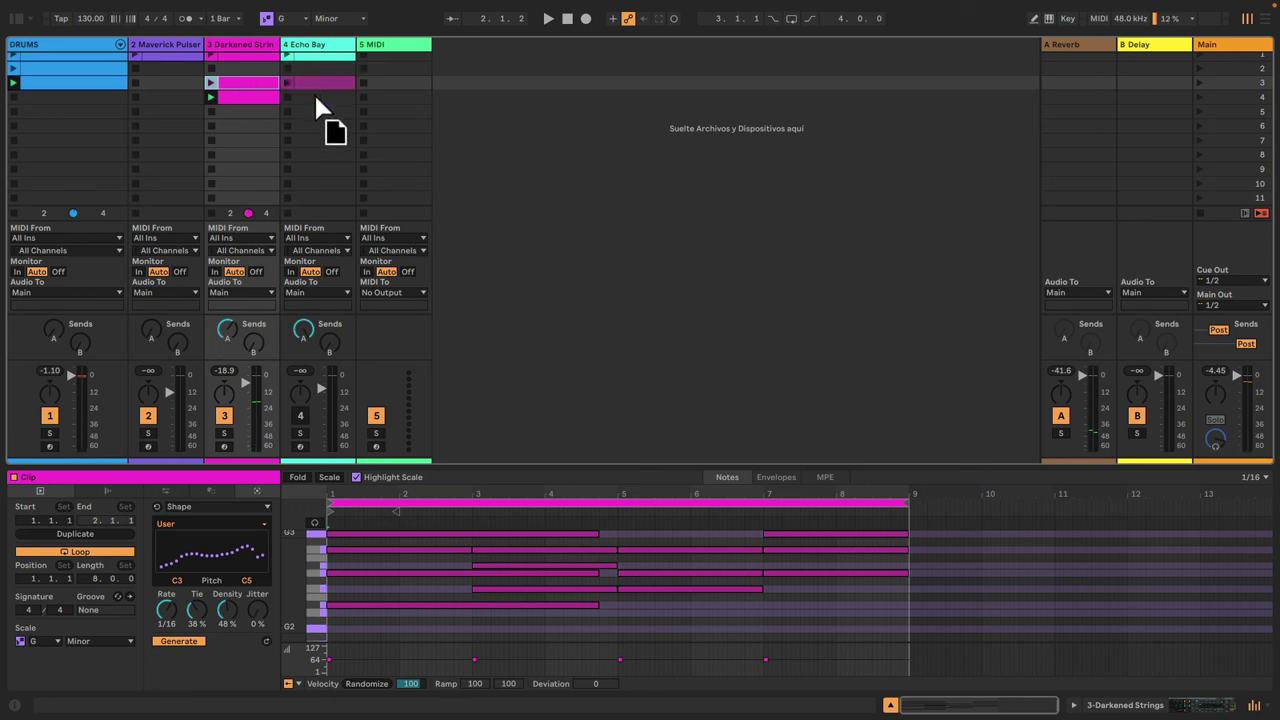
pyautogui.moveTo(318, 95); pyautogui.dragTo(316, 88)
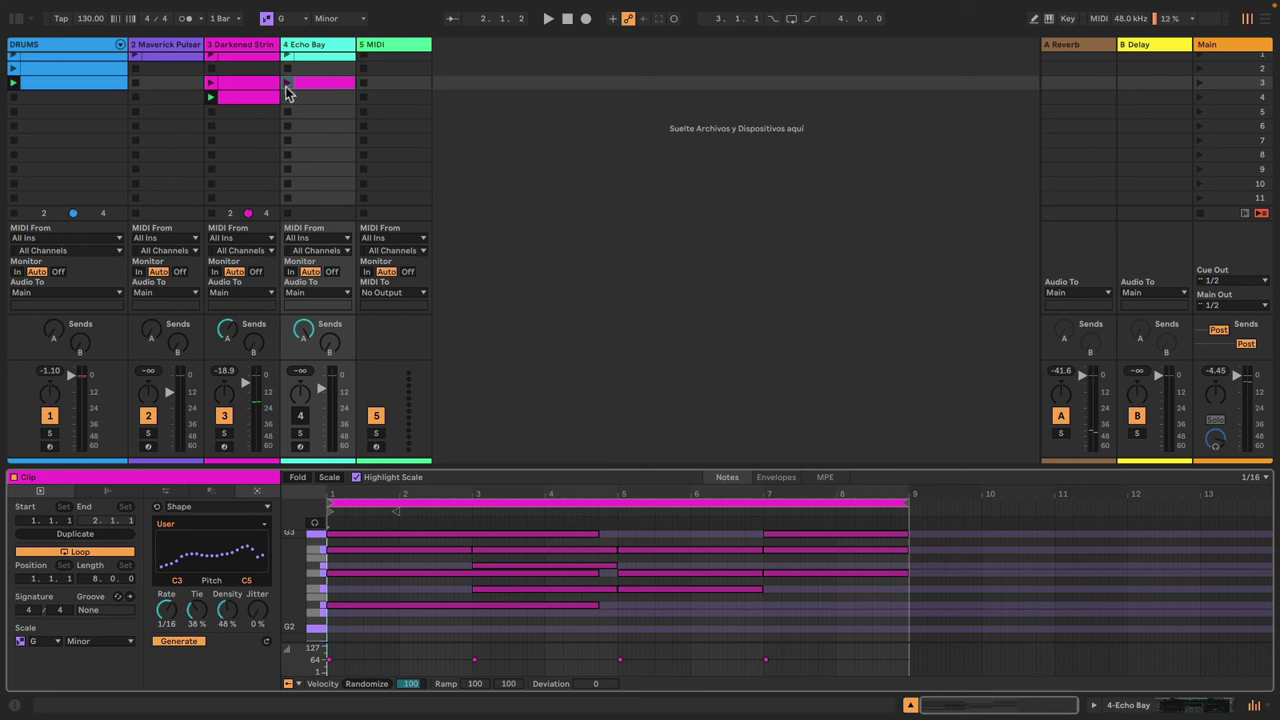
pyautogui.click(208, 494)
pyautogui.click(213, 508)
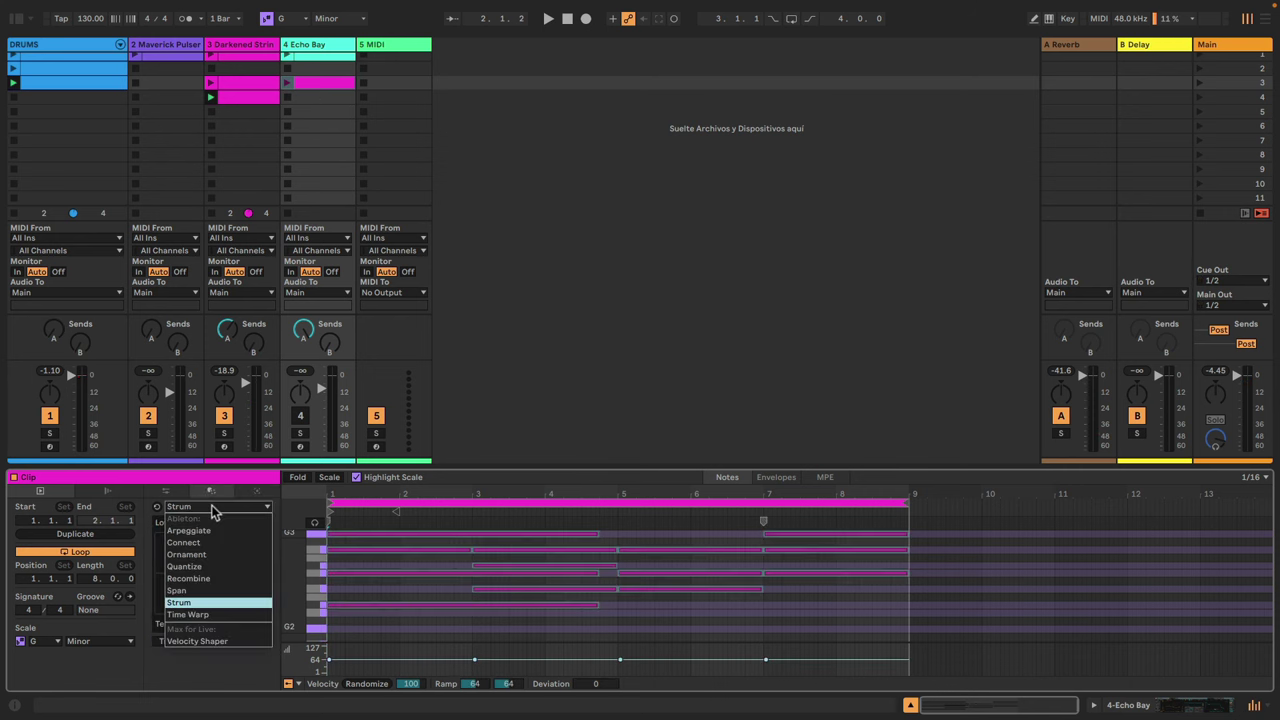
pyautogui.click(210, 530)
pyautogui.moveTo(195, 565); pyautogui.dragTo(195, 575)
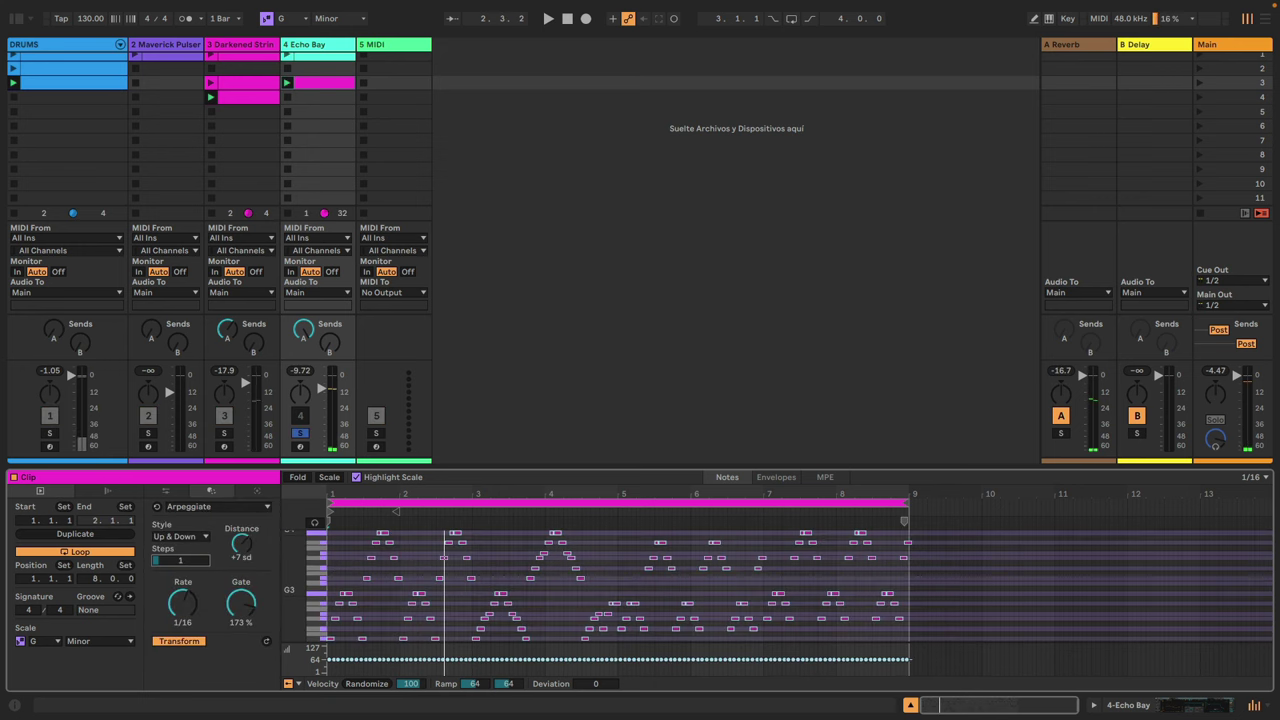
pyautogui.press('space')
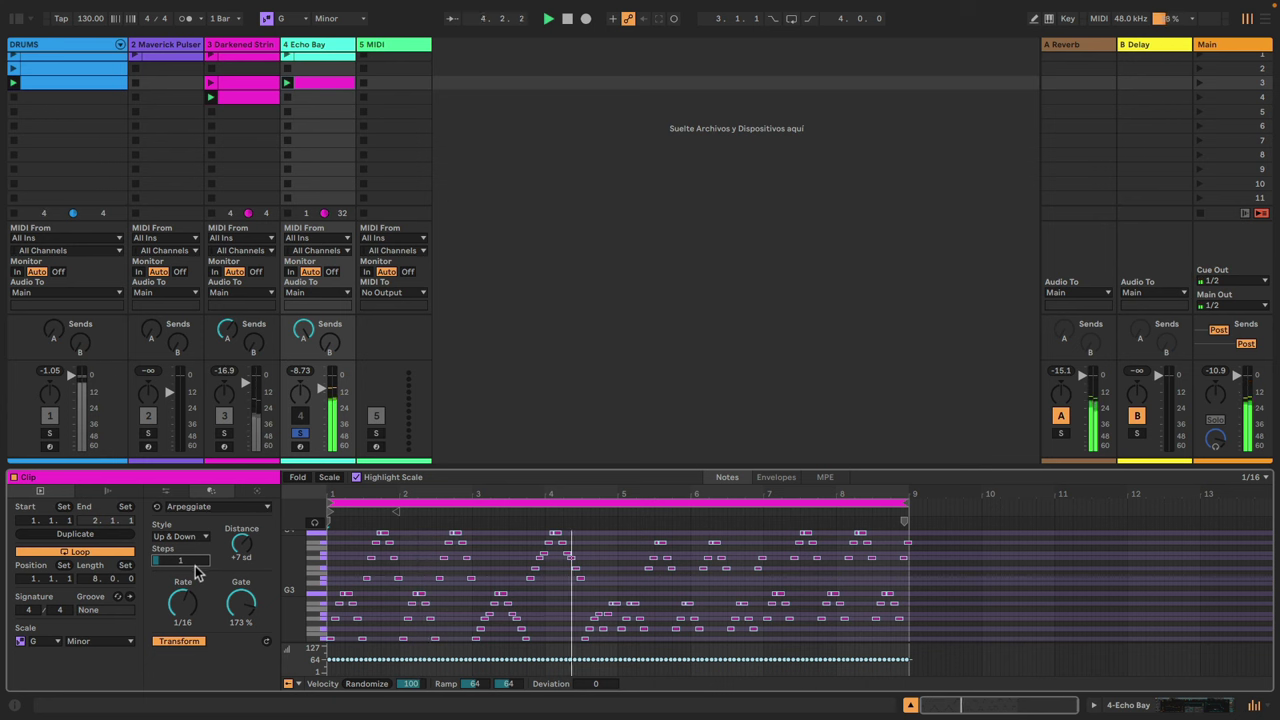
# - Launch the Darkened Strings chord clip, unsolo Echo Bay, and compare the mix with Echo Bay muted and unmuted
pyautogui.click(212, 84)
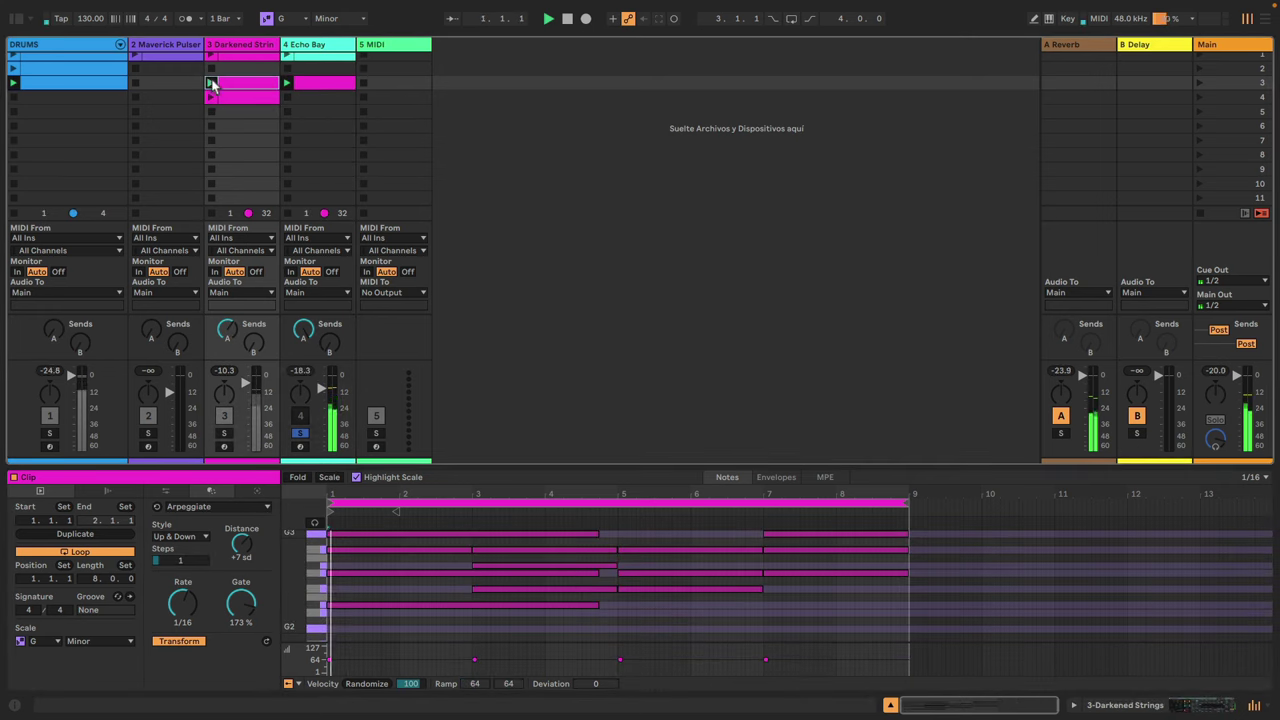
pyautogui.click(299, 433)
pyautogui.click(299, 415)
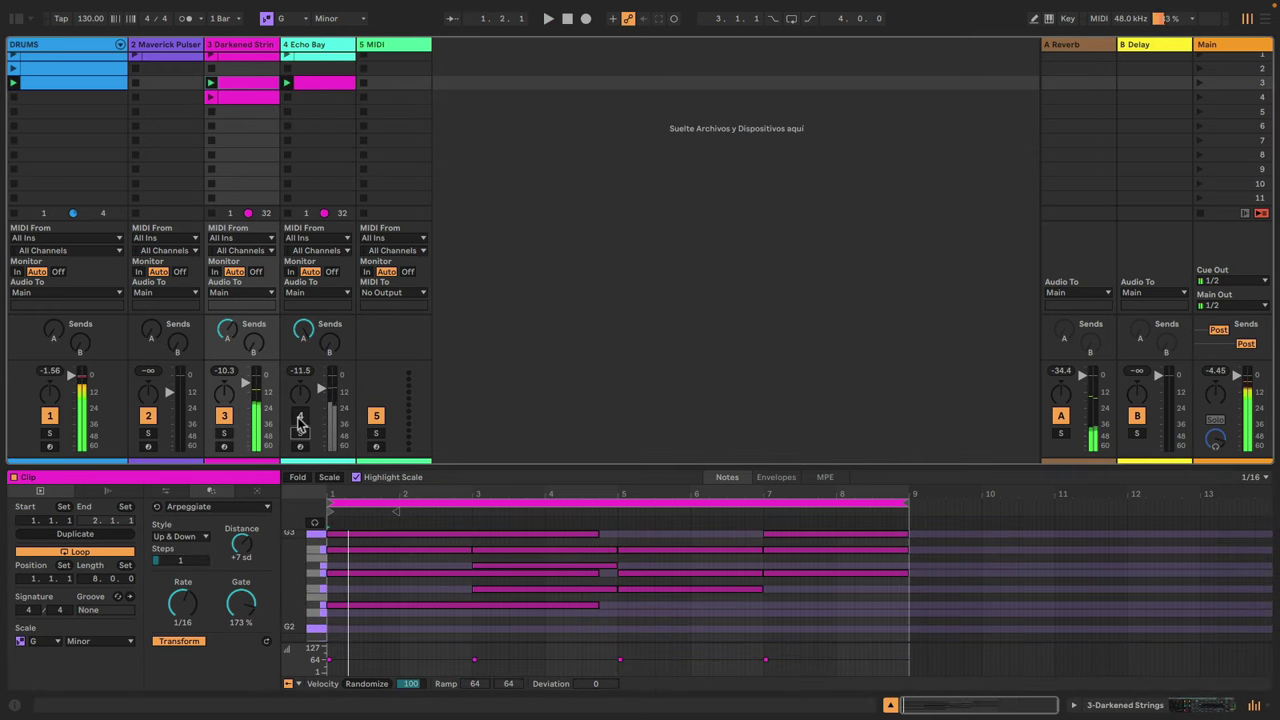
pyautogui.click(299, 416)
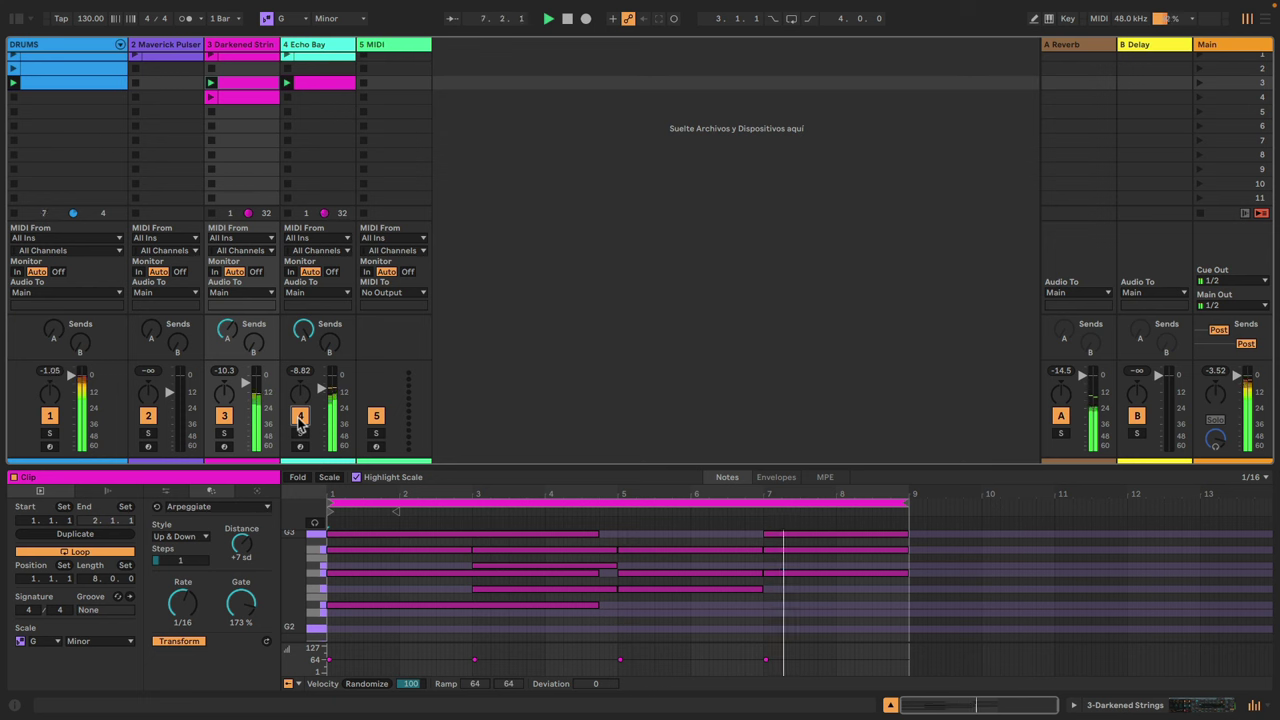
# - Create an empty MIDI clip in slot 3 of the 5 MIDI track
pyautogui.click(329, 84)
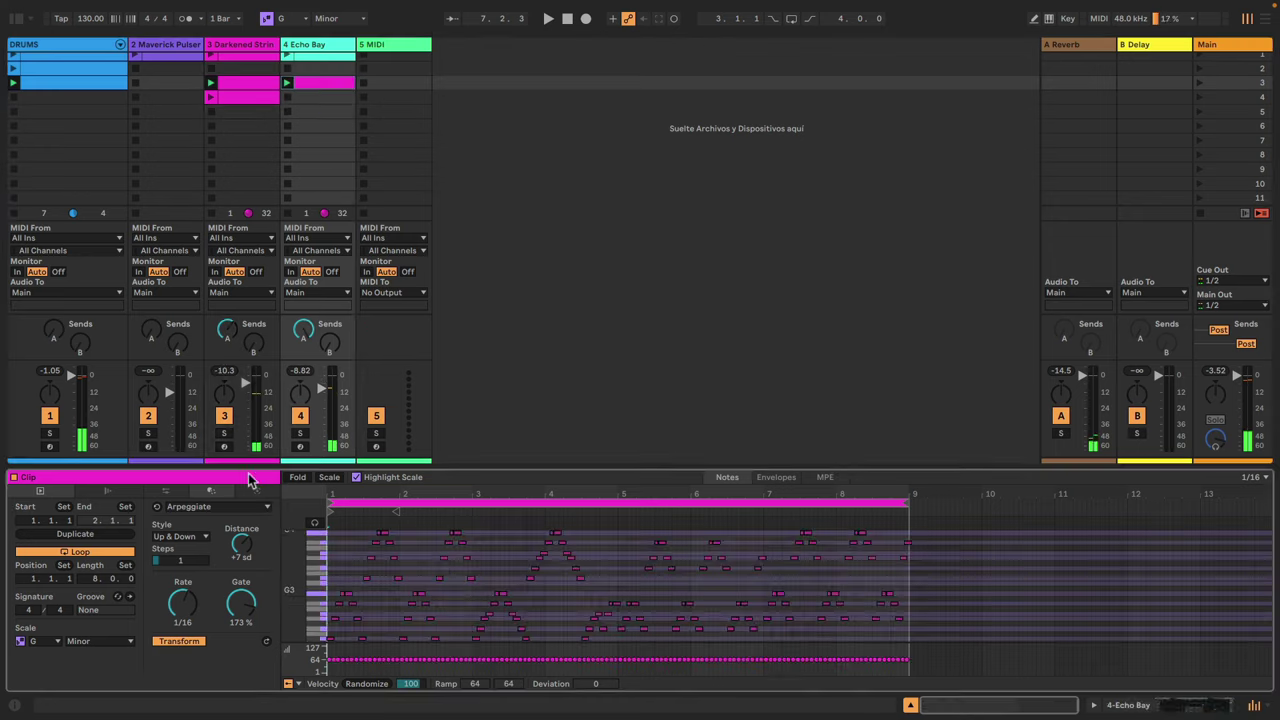
pyautogui.press('Right')
pyautogui.doubleClick(405, 80)
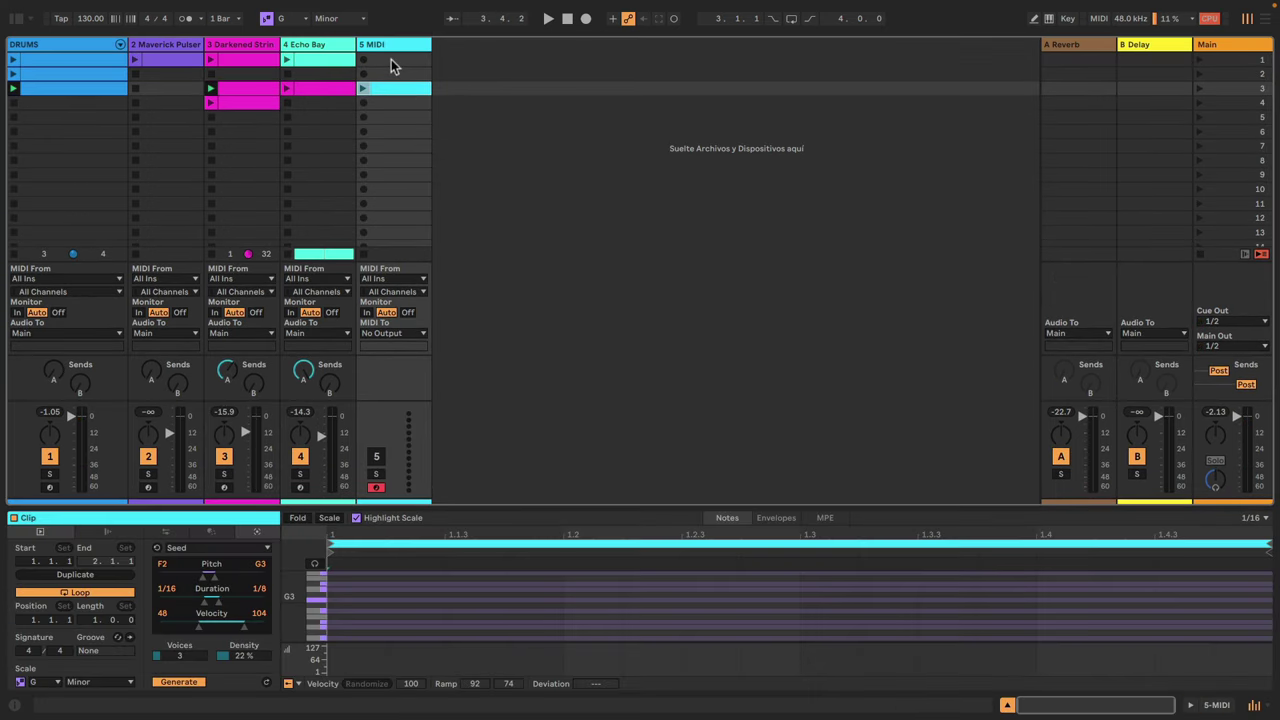
# - Show the browser, filter the instruments to Piano & Keys presets, and list the presets for Meld
pyautogui.click(15, 21)
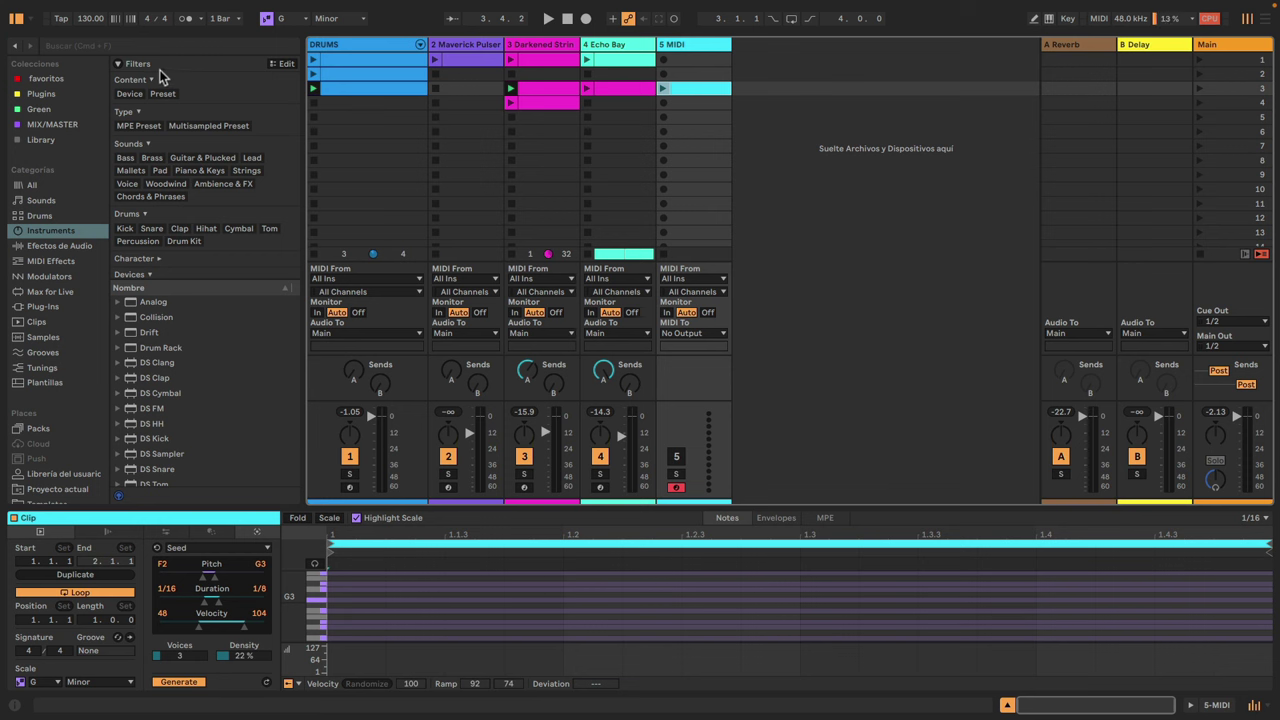
pyautogui.click(163, 95)
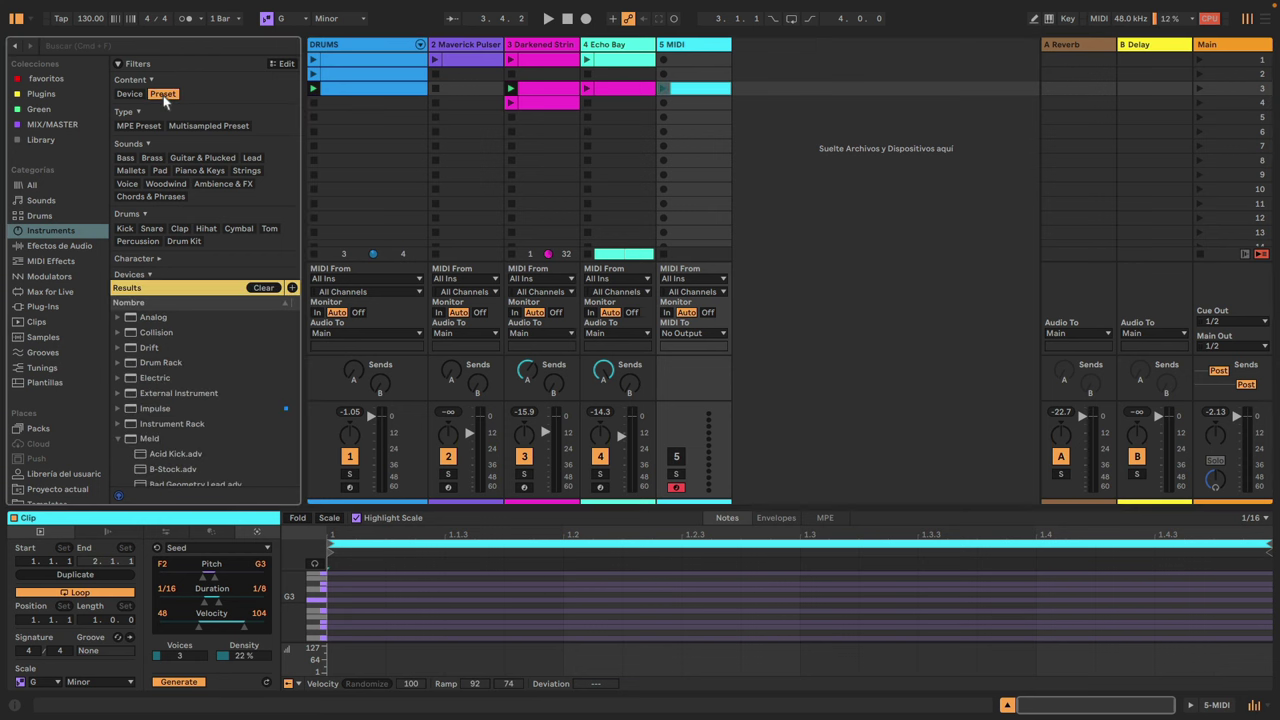
pyautogui.click(199, 171)
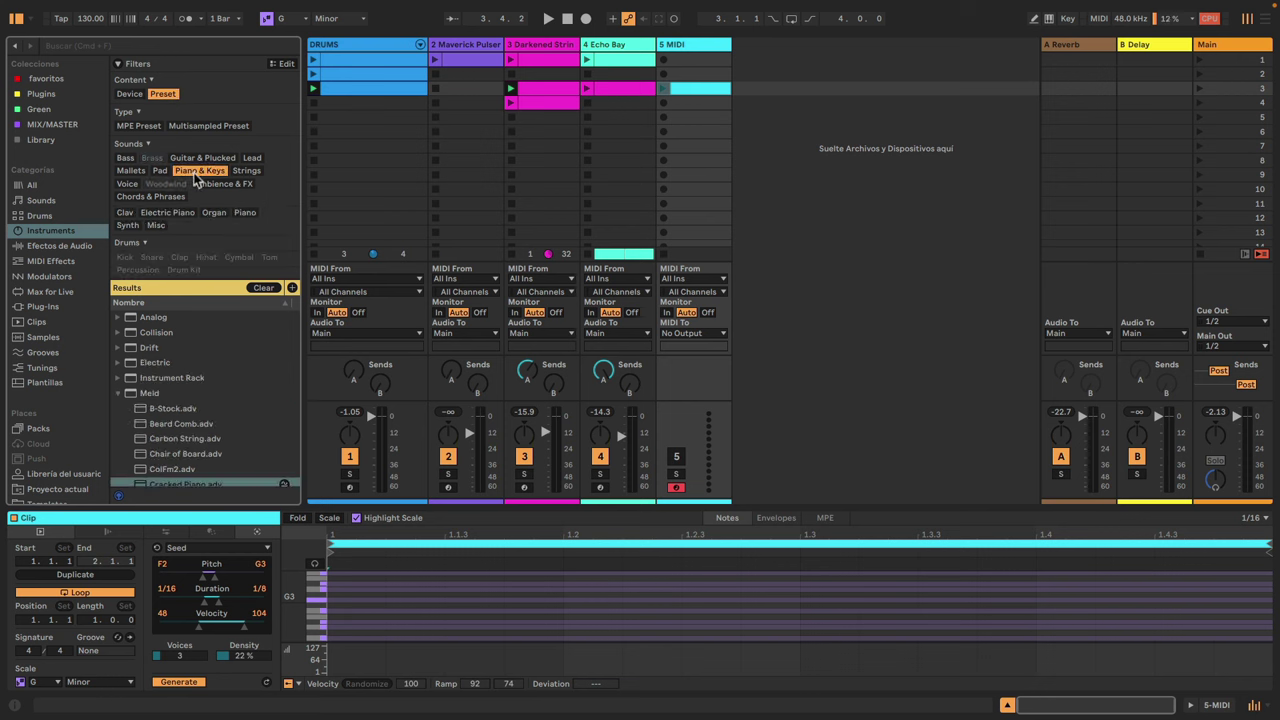
pyautogui.click(118, 394)
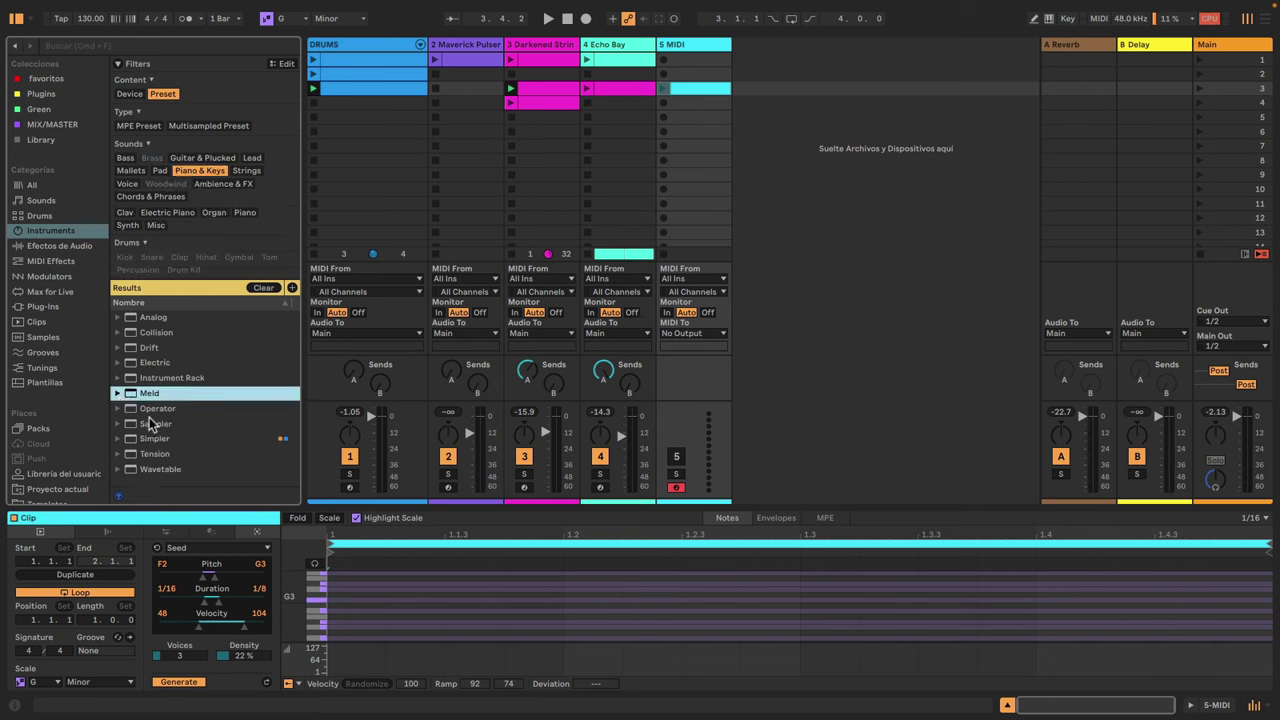
pyautogui.click(118, 394)
pyautogui.scroll(-2, 196, 426)
pyautogui.scroll(2, 196, 426)
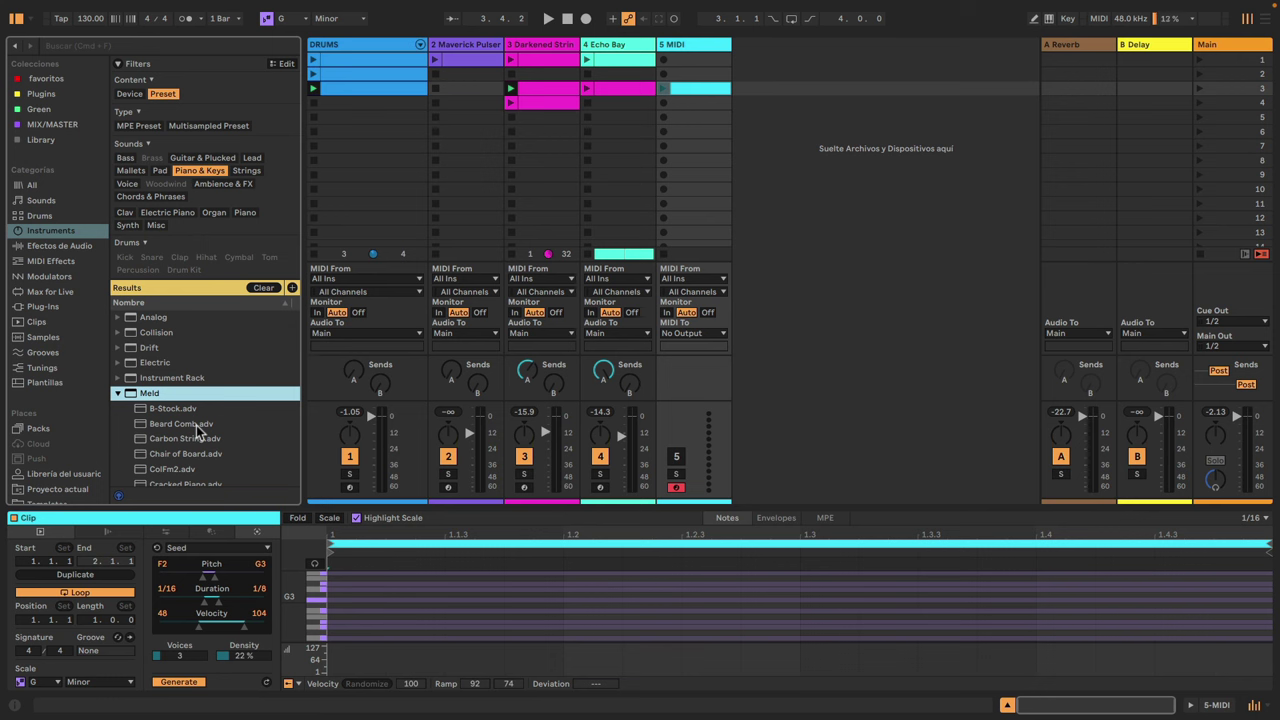
pyautogui.click(285, 65)
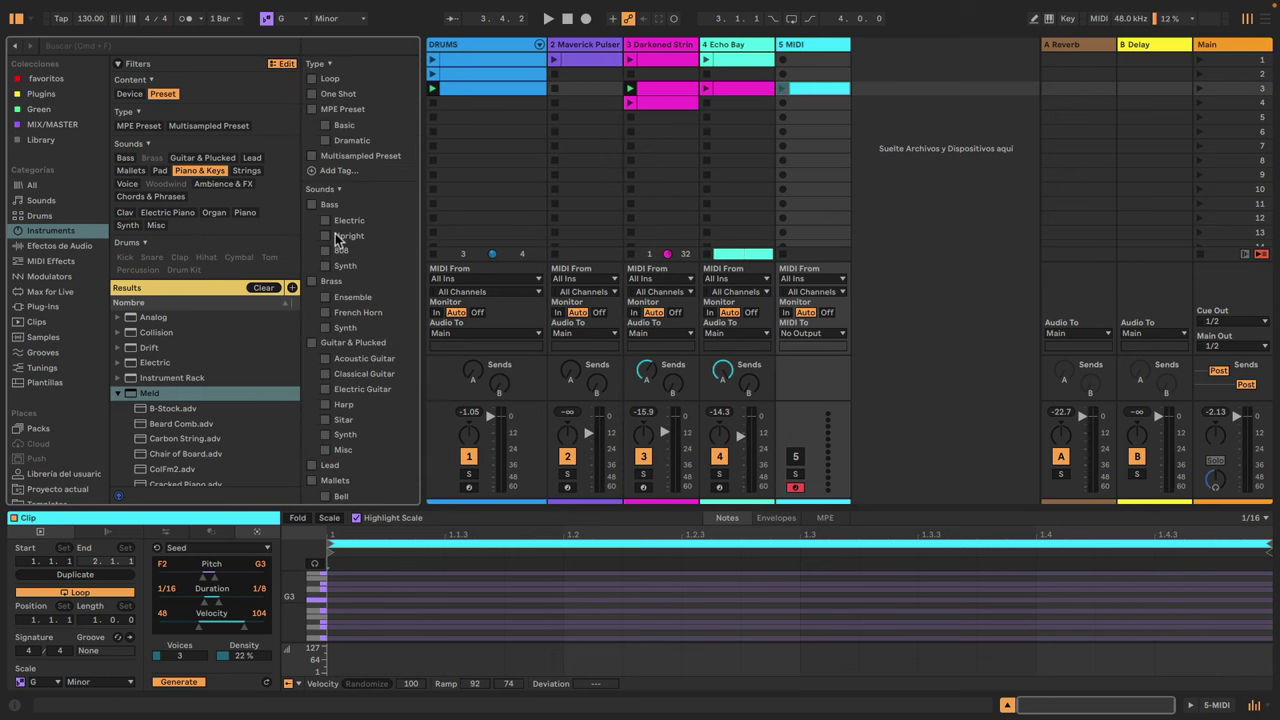
pyautogui.click(285, 65)
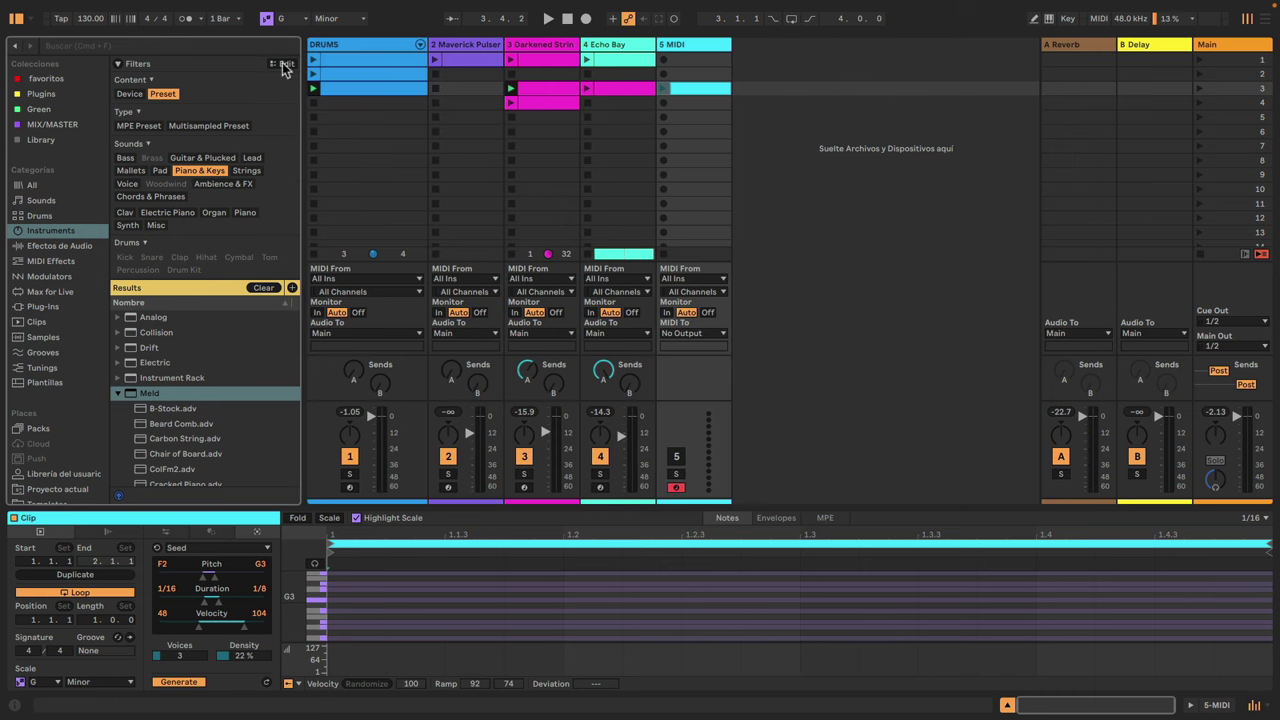
# - Preview the Meld presets from Carbon String to Cracked Piano and load Cracked Piano on the 5 MIDI track
pyautogui.scroll(-1, 167, 430)
pyautogui.click(163, 427)
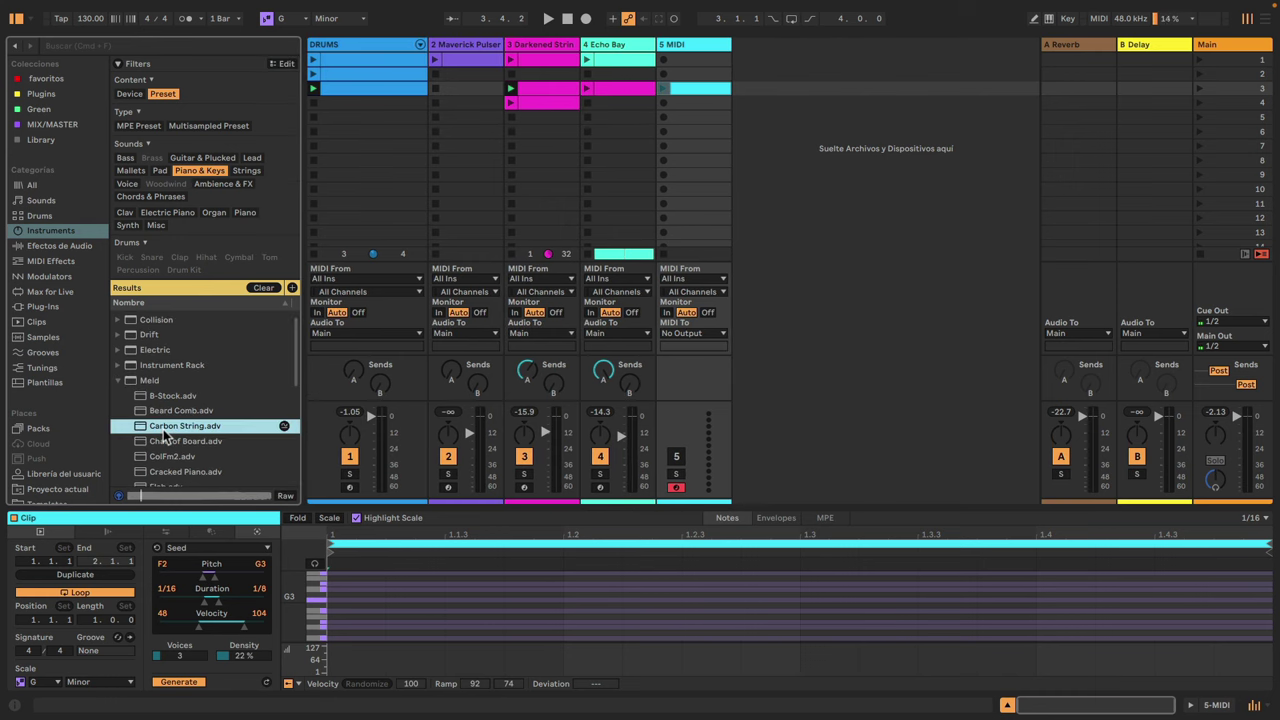
pyautogui.click(165, 441)
pyautogui.click(166, 456)
pyautogui.click(168, 472)
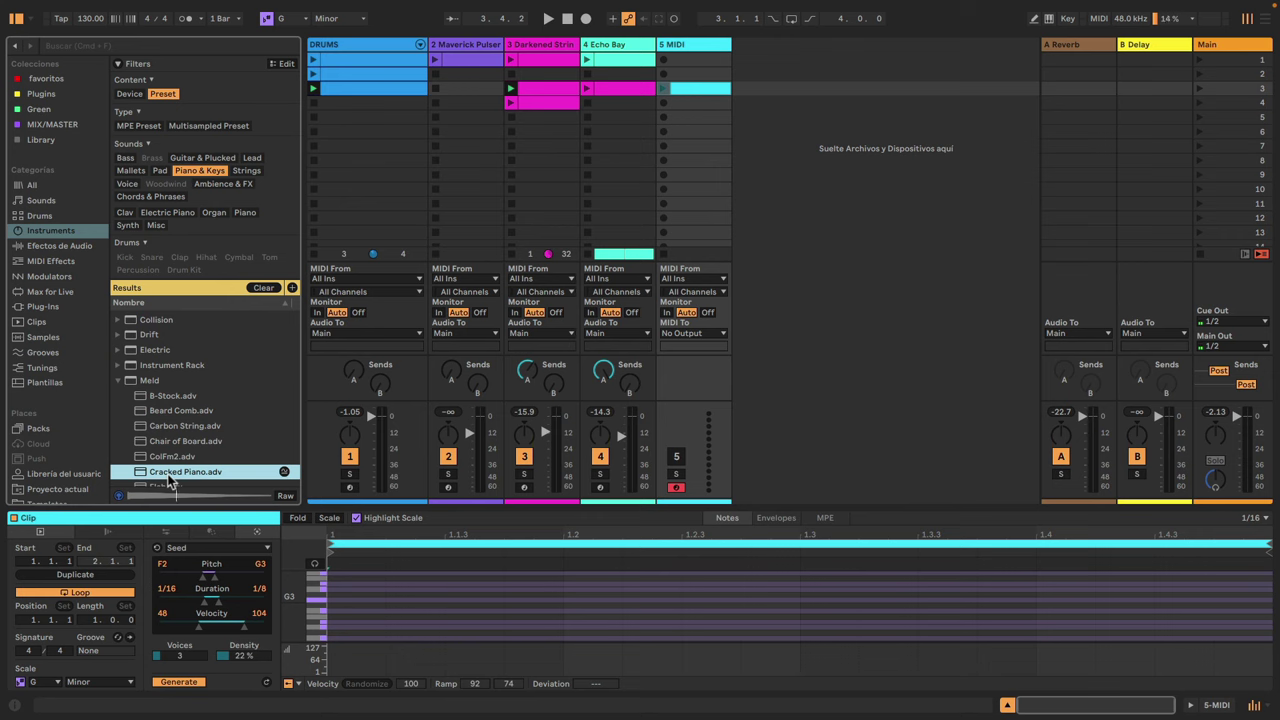
pyautogui.doubleClick(167, 474)
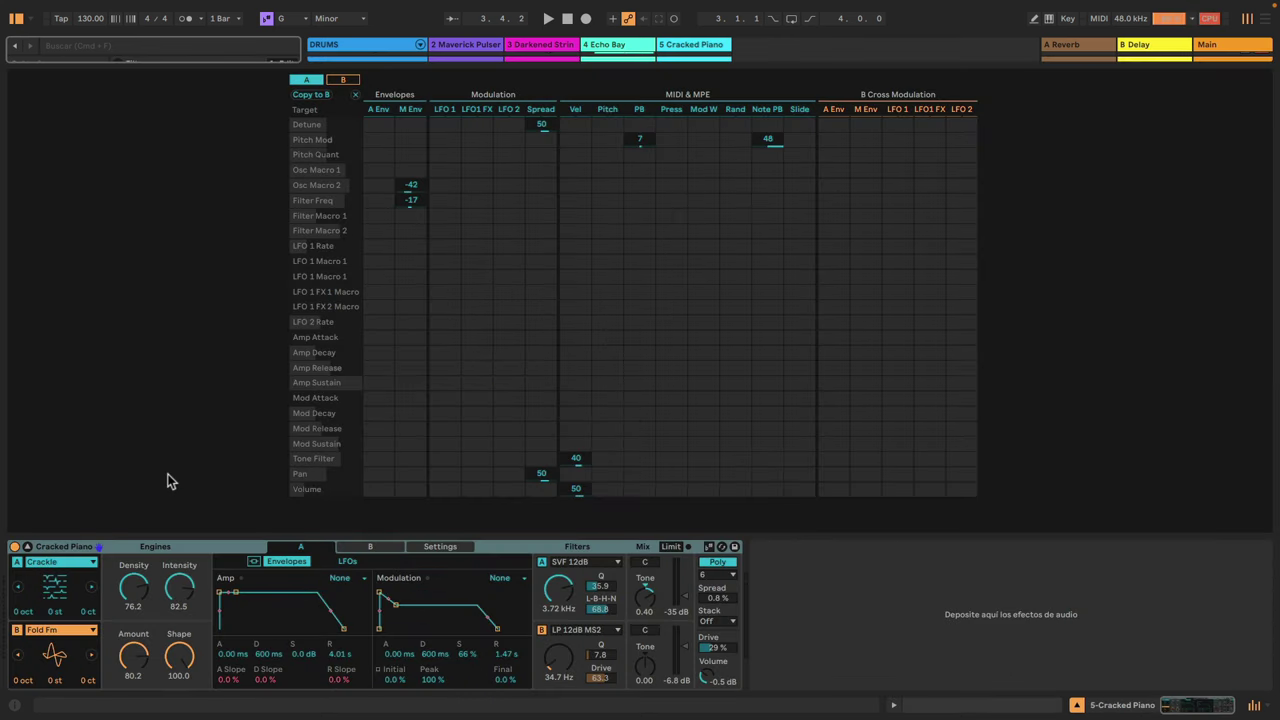
# - Examine the expanded modulation matrix of Cracked Piano's engine B, and collapse the matrix view and the browser
pyautogui.click(27, 548)
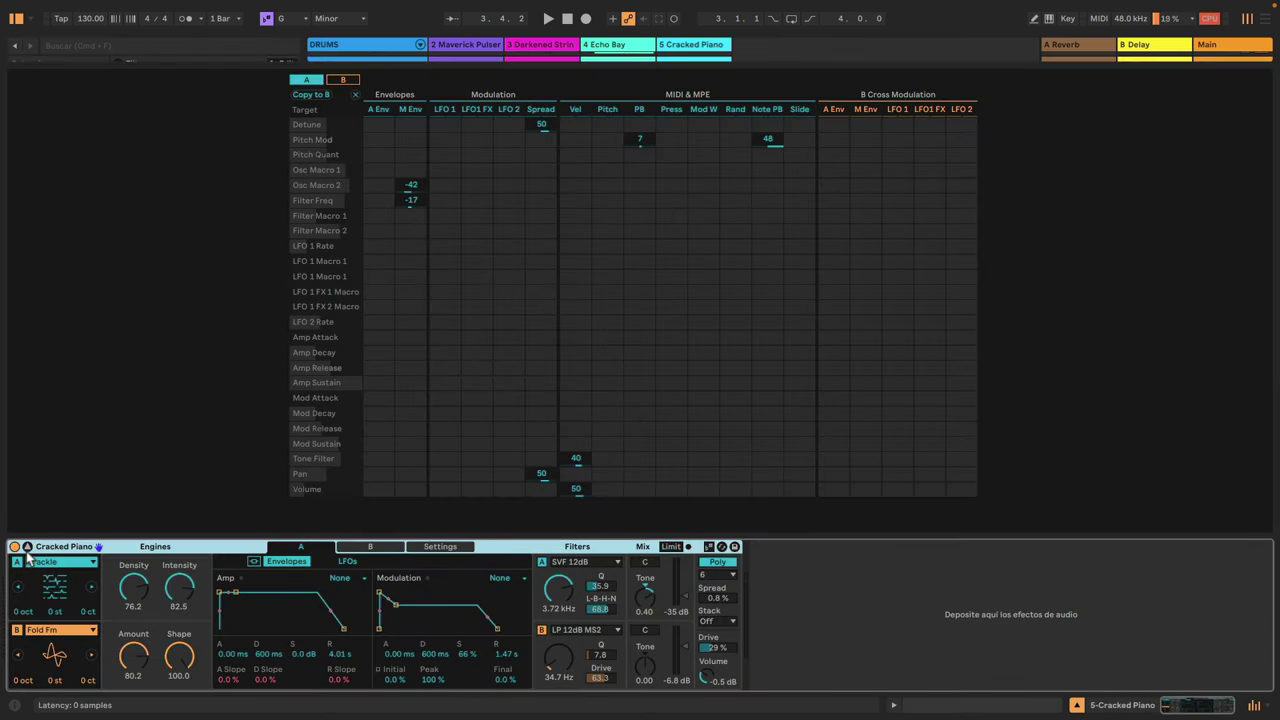
pyautogui.click(27, 548)
pyautogui.click(347, 81)
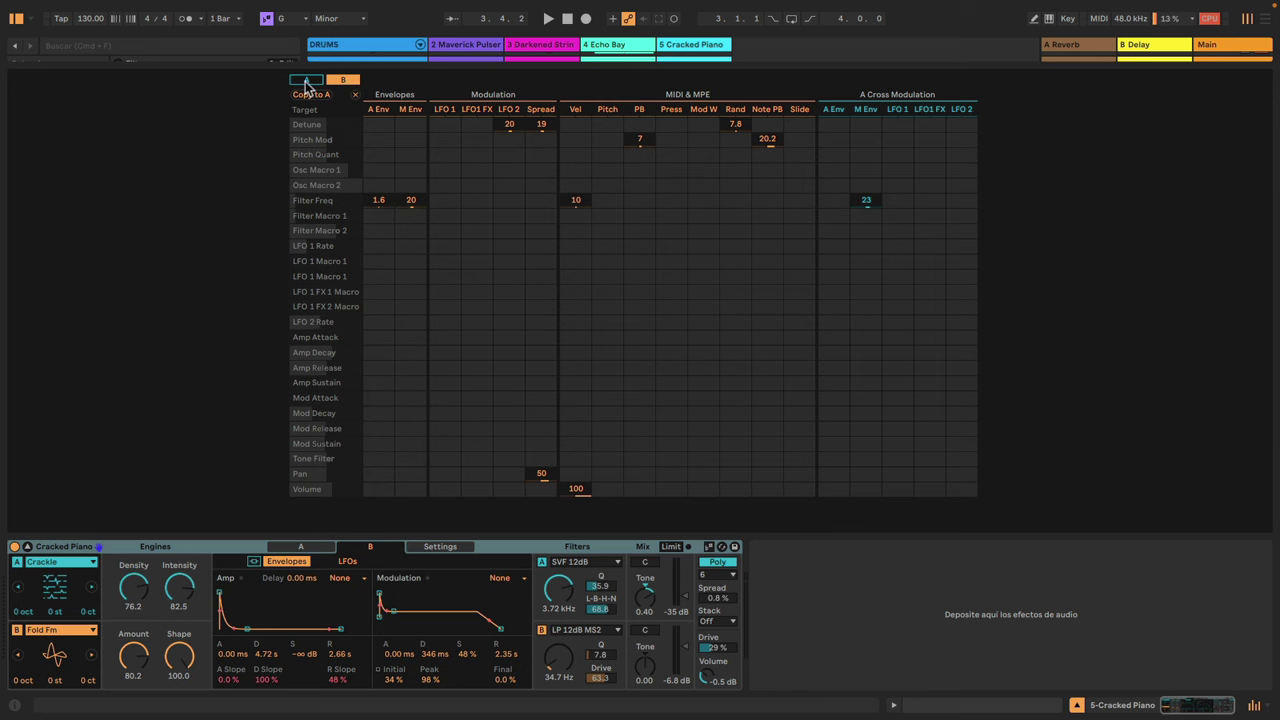
pyautogui.click(29, 548)
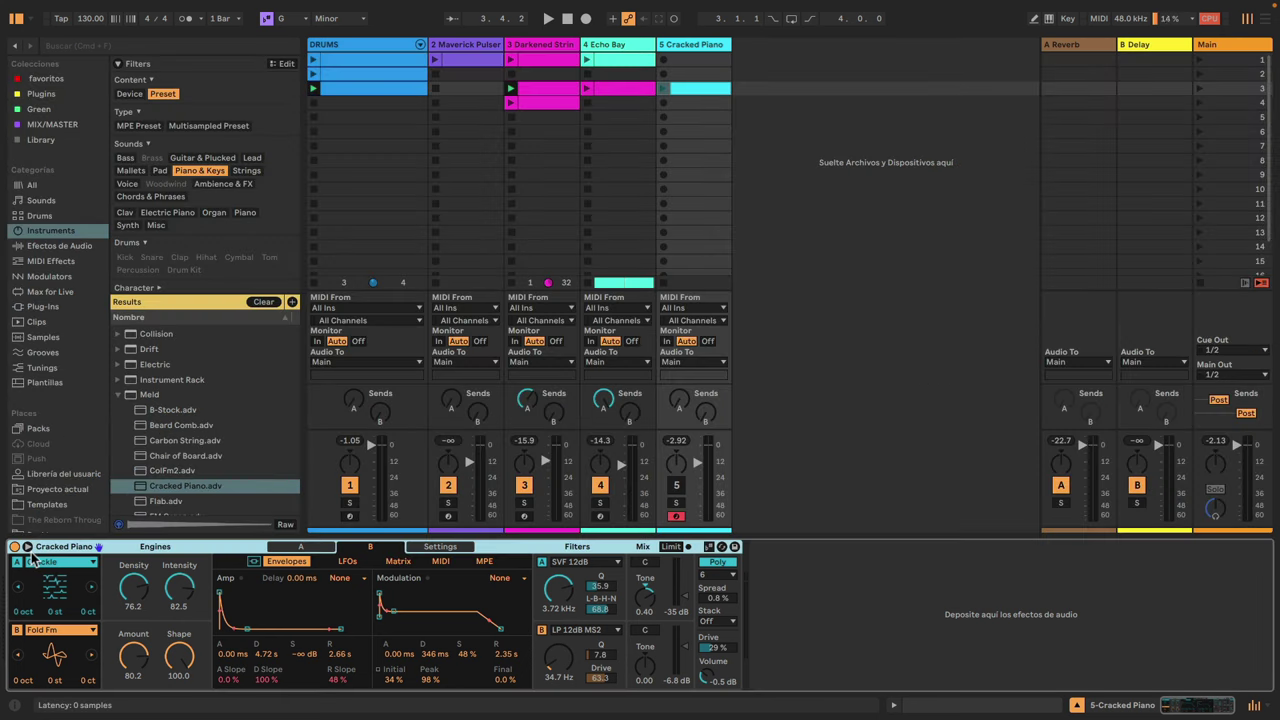
pyautogui.click(16, 20)
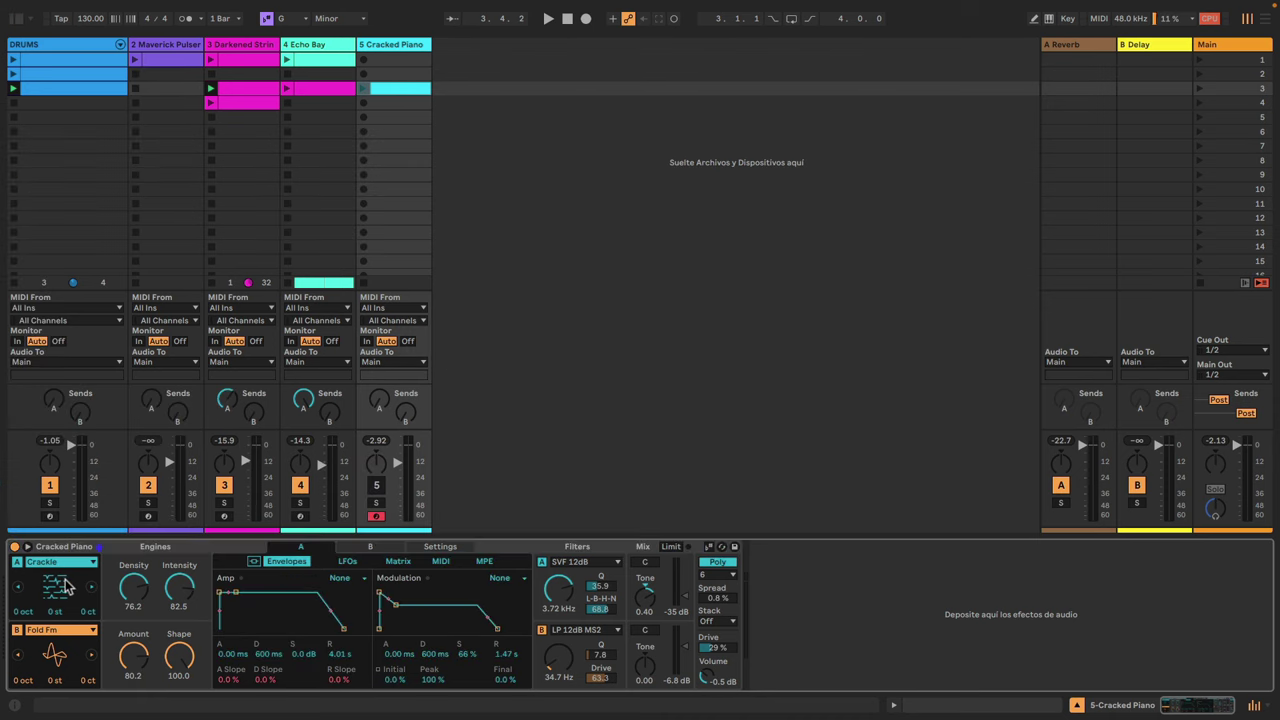
# - Look through the oscillator types available for engine A and keep Crackle
pyautogui.click(64, 585)
pyautogui.click(64, 563)
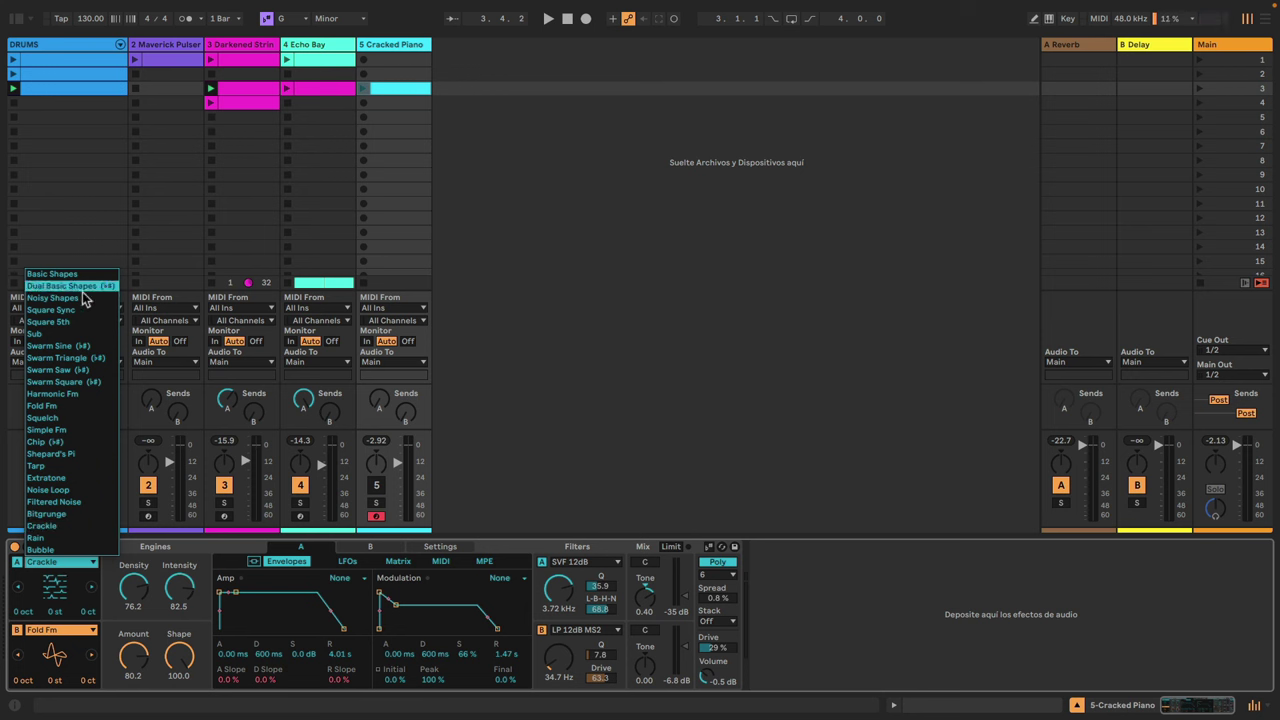
pyautogui.click(62, 525)
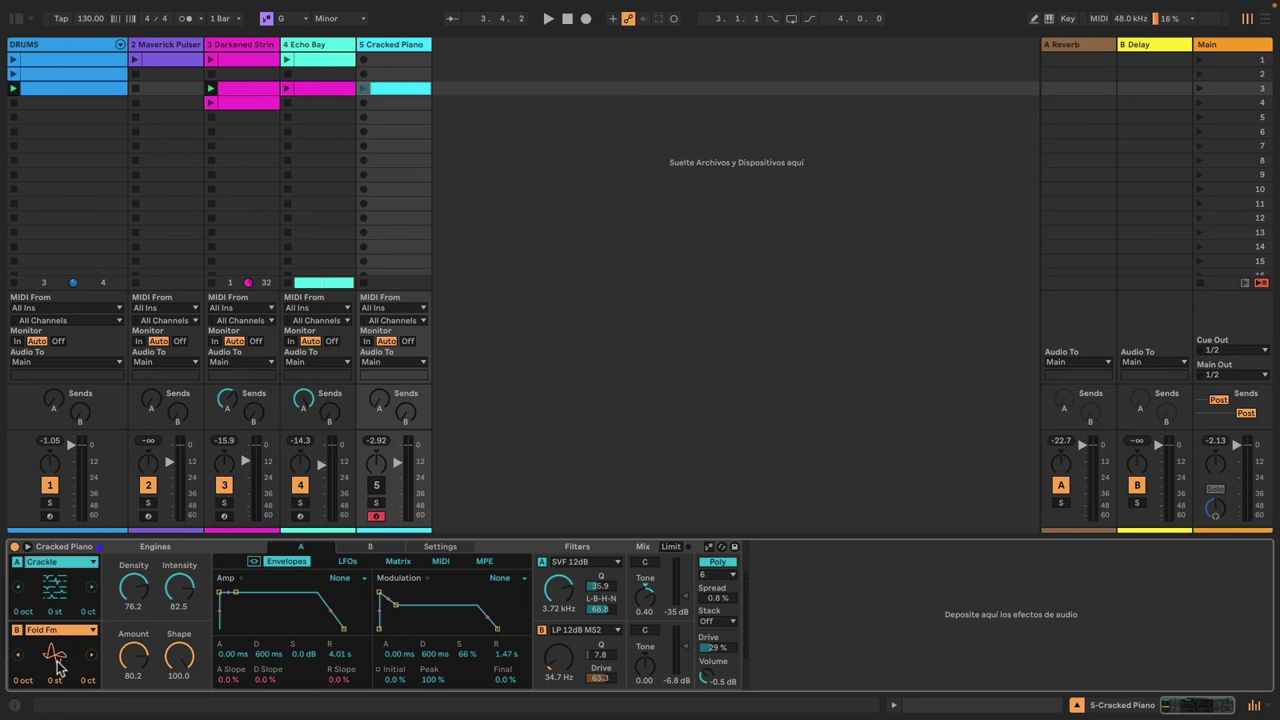
# - Examine the LFO, Matrix, MIDI and MPE settings of engine A, and the same pages plus Envelopes for engine B
pyautogui.click(347, 562)
pyautogui.click(400, 563)
pyautogui.click(445, 563)
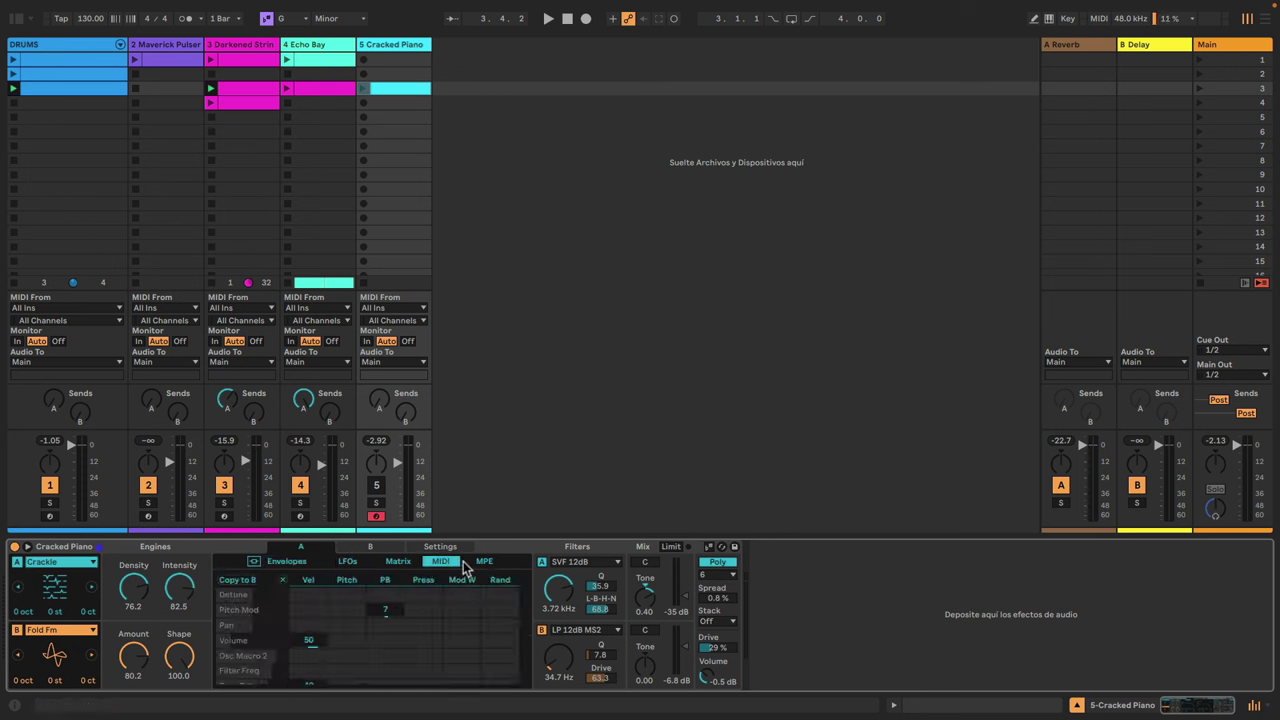
pyautogui.click(487, 563)
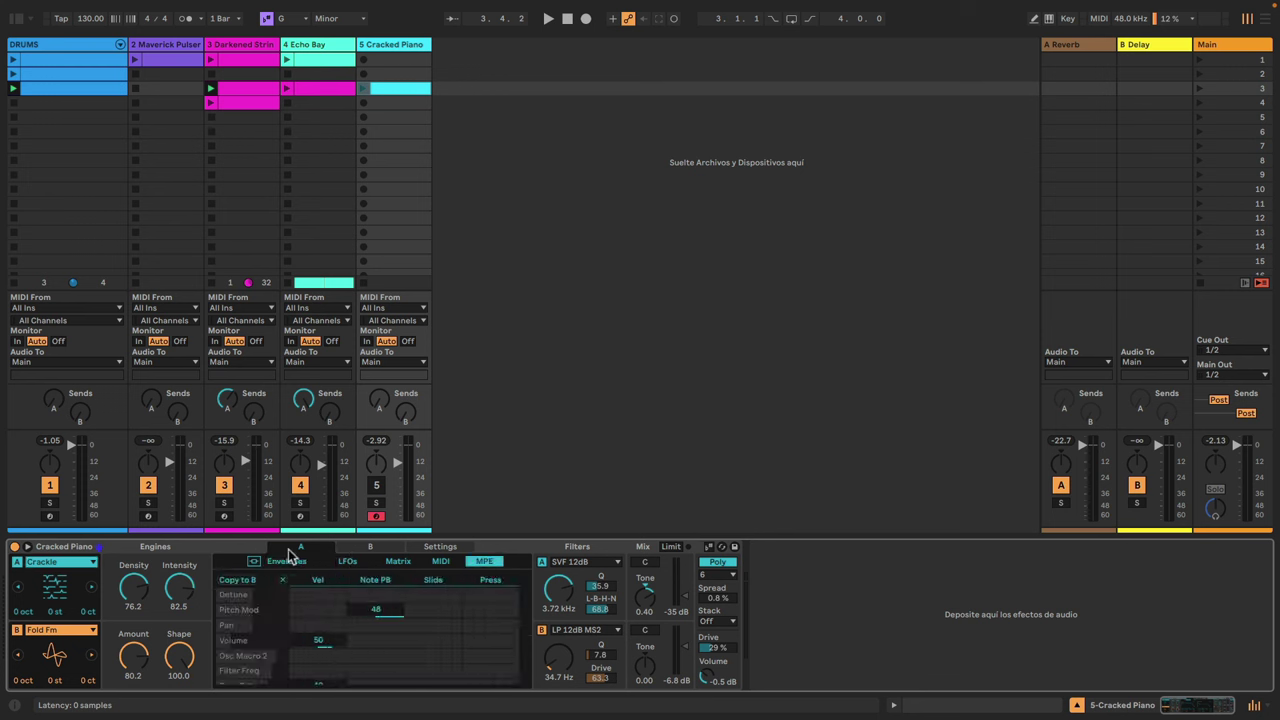
pyautogui.click(370, 550)
pyautogui.click(288, 563)
pyautogui.click(349, 563)
pyautogui.click(400, 563)
pyautogui.click(441, 563)
pyautogui.click(487, 563)
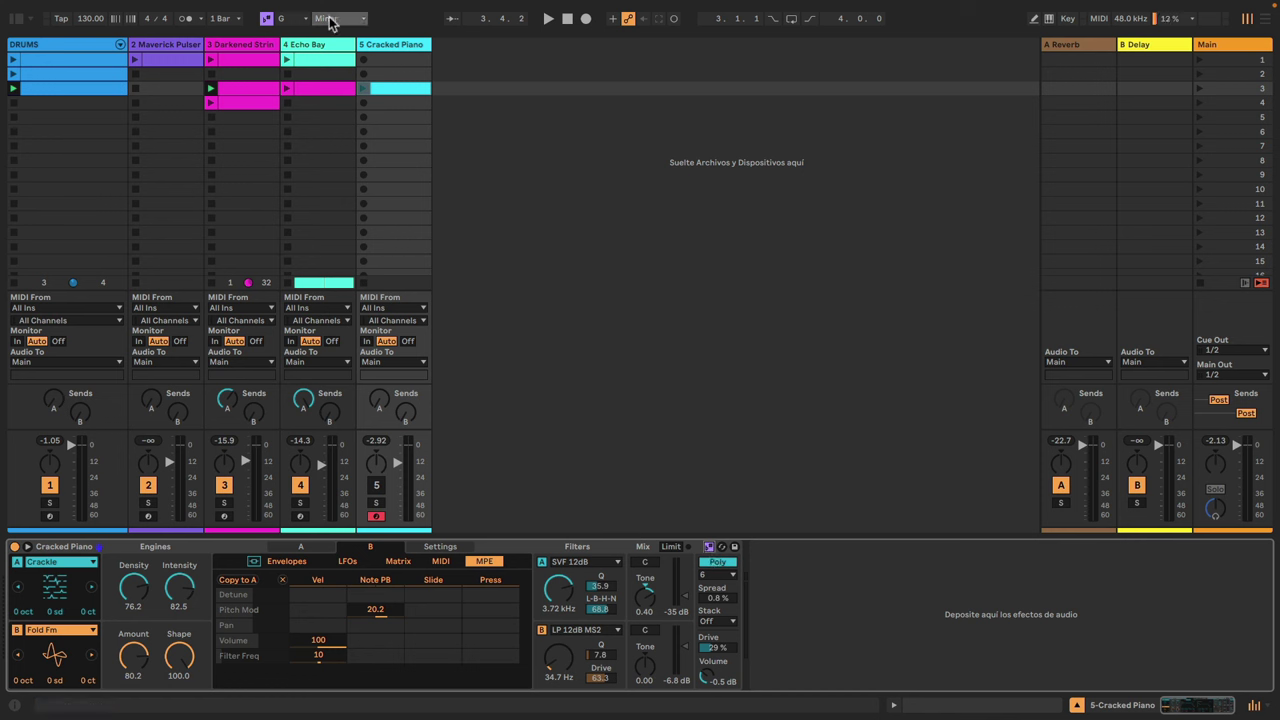
# - Solo the Cracked Piano track and open its slot 3 clip together with the instrument's device view
pyautogui.press('space')
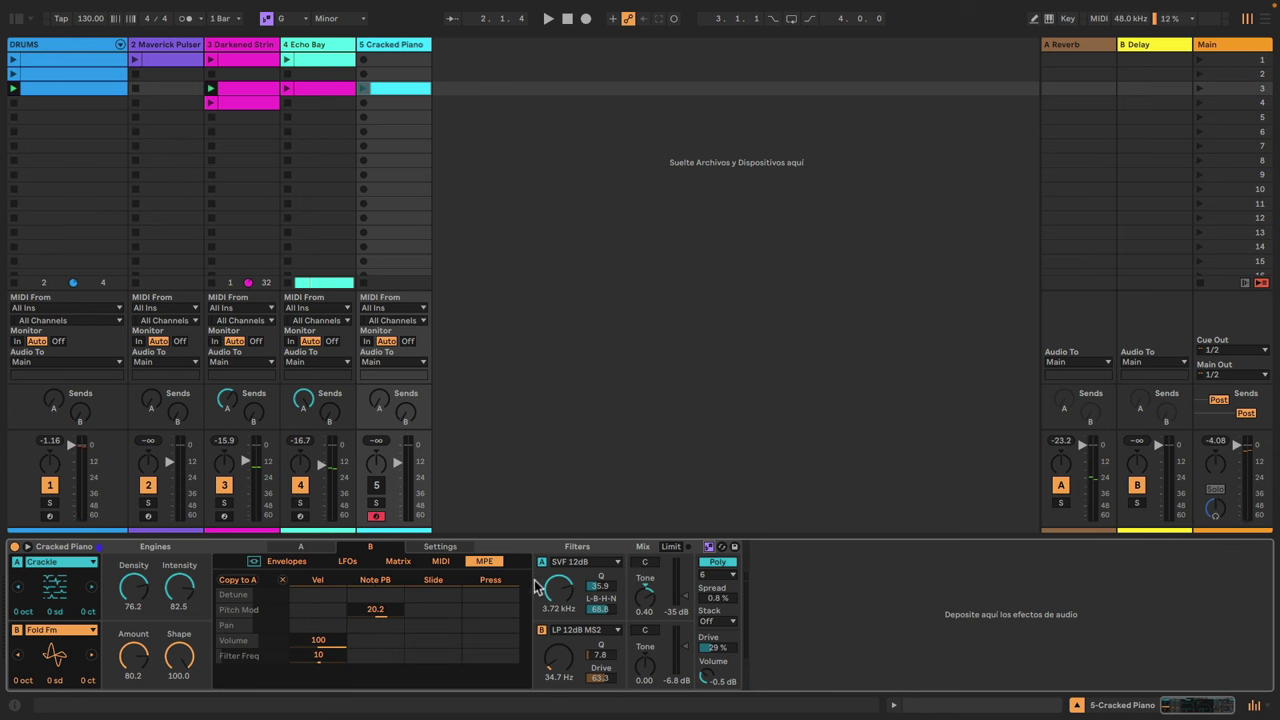
pyautogui.click(377, 502)
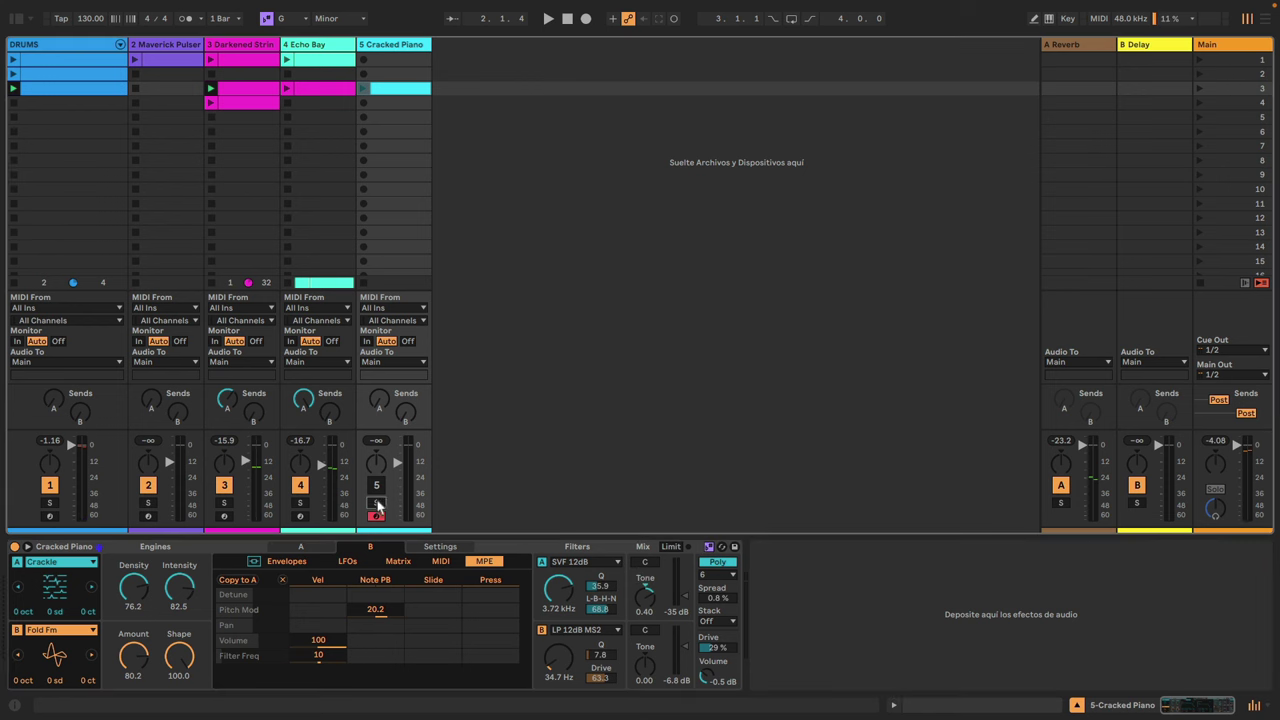
pyautogui.click(387, 92)
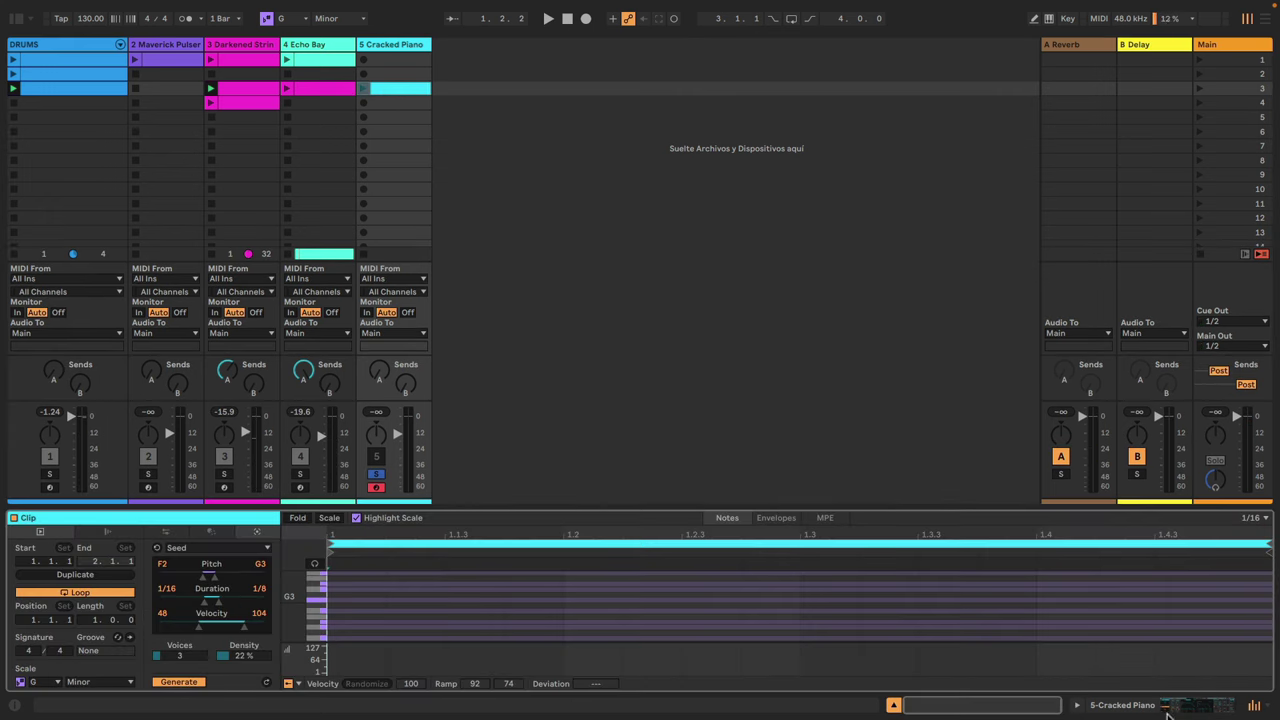
pyautogui.click(1077, 706)
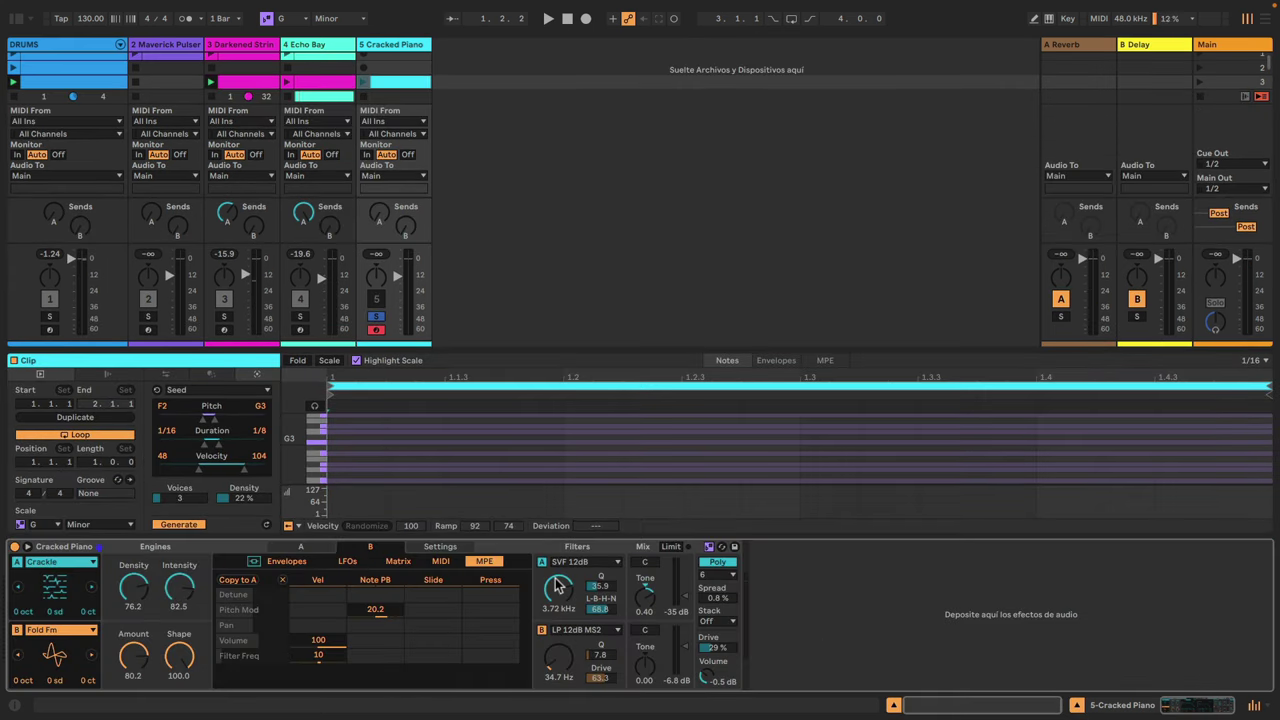
# - Generate a melody in the Cracked Piano clip with the Shape generator at a rate of 1/16
pyautogui.click(256, 376)
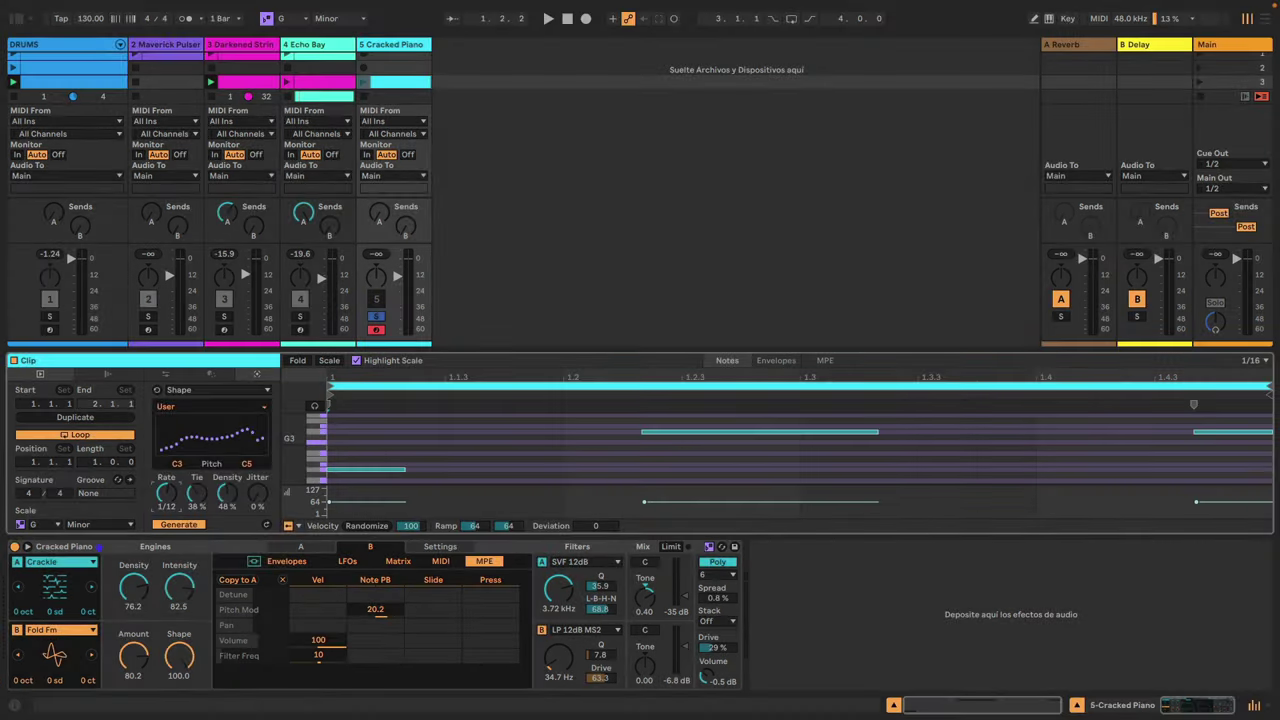
pyautogui.moveTo(167, 493); pyautogui.dragTo(167, 487)
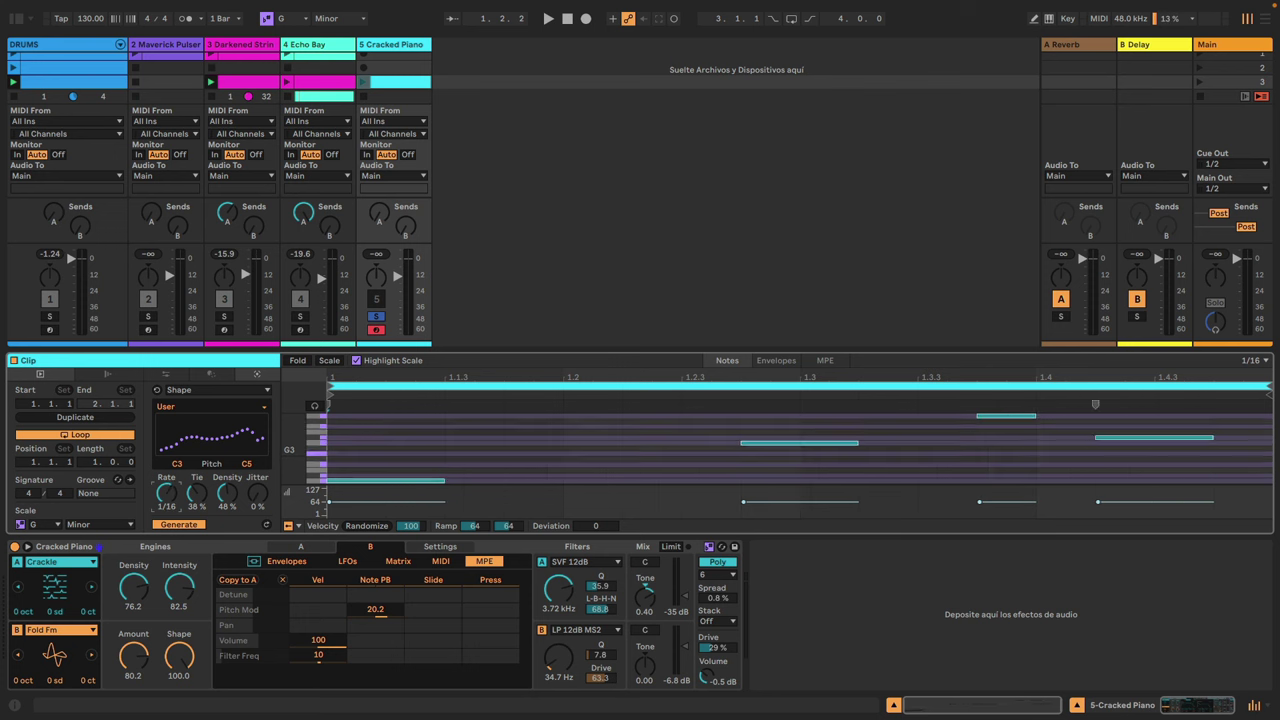
# - Launch the Cracked Piano slot 3 clip, set its loop length to 4 bars, and generate the melody again
pyautogui.click(363, 81)
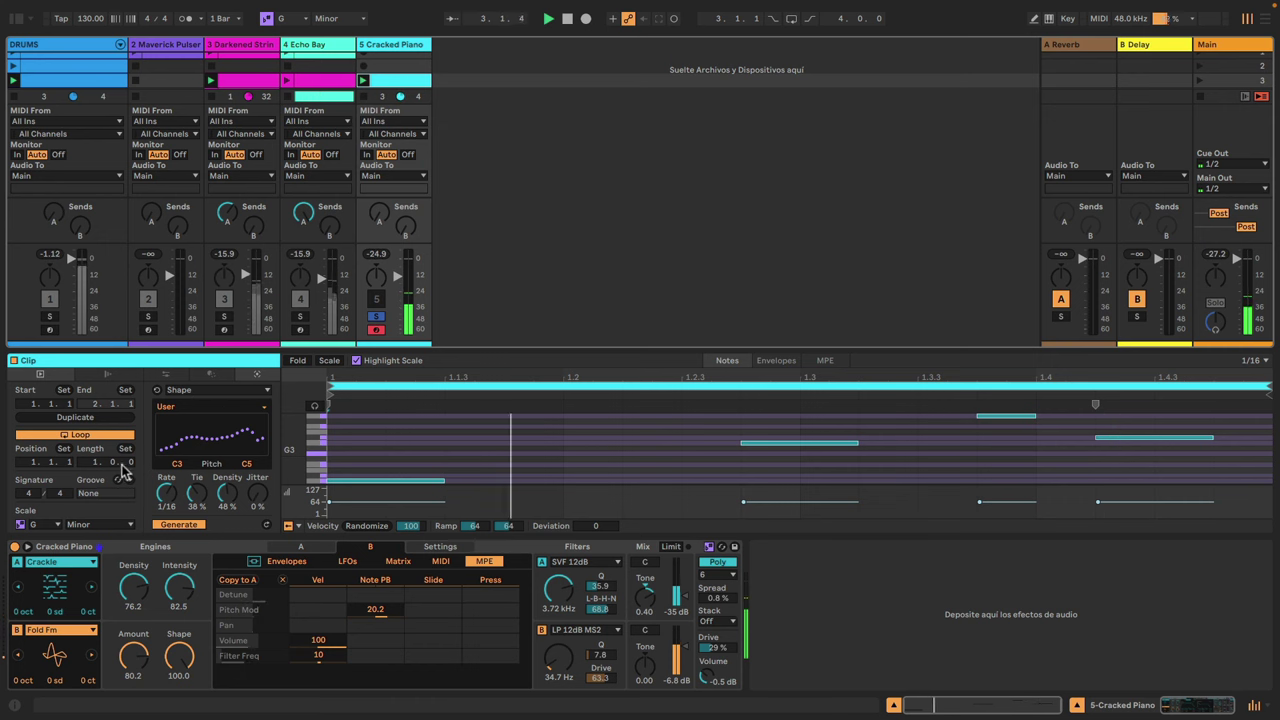
pyautogui.moveTo(97, 463); pyautogui.dragTo(97, 446)
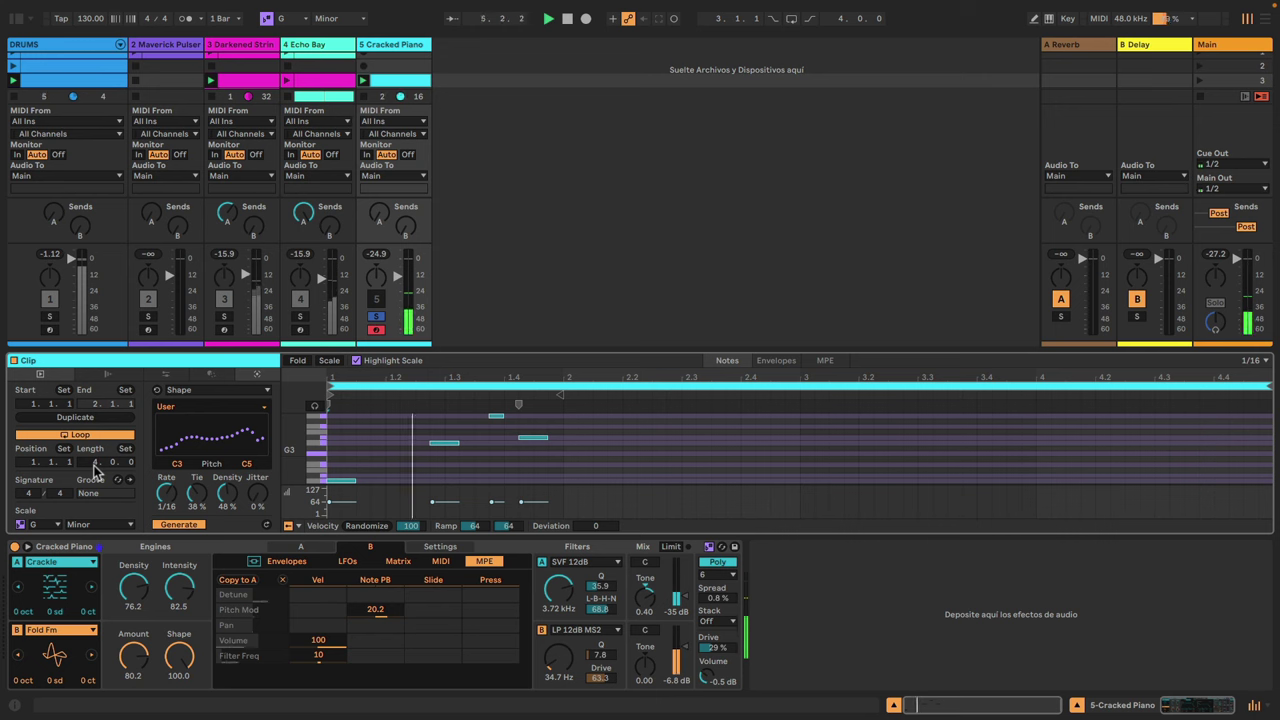
pyautogui.click(190, 526)
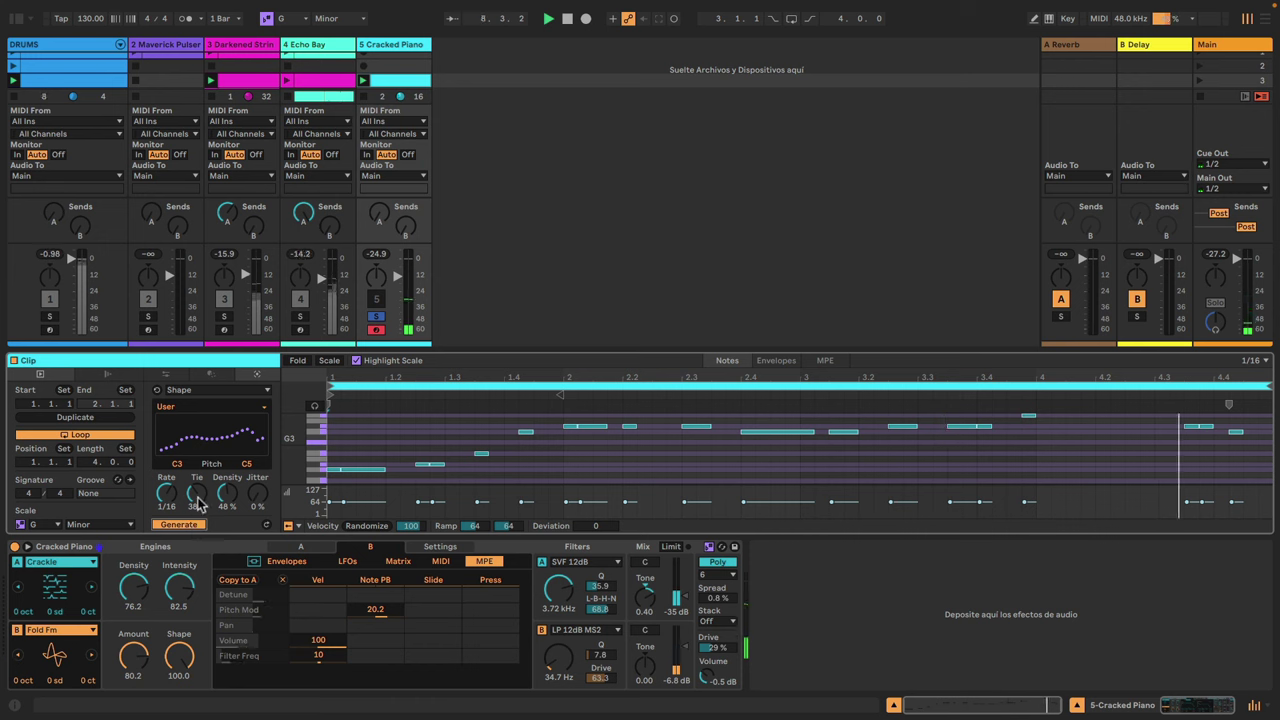
# - Set the Shape generator's Tie to 59 %, Density to 63 % and Jitter to 45 %, and redraw its pitch curve
pyautogui.moveTo(196, 493); pyautogui.dragTo(196, 472)
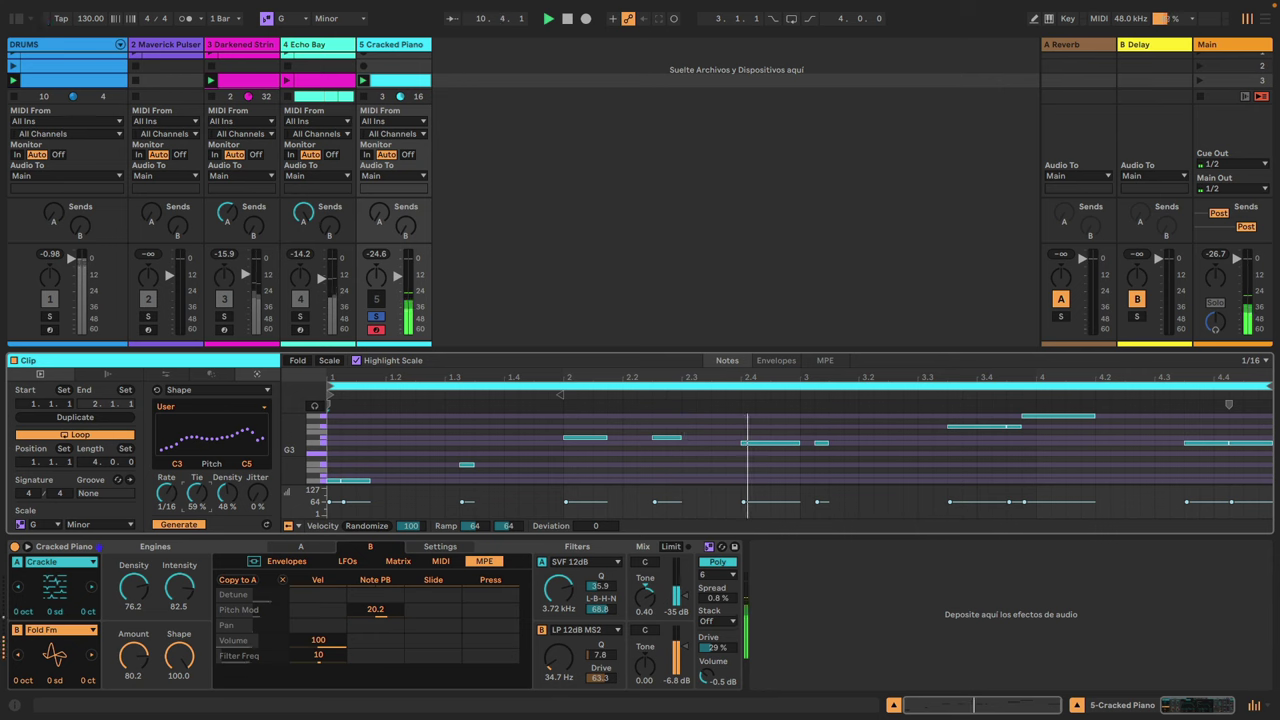
pyautogui.moveTo(227, 493); pyautogui.dragTo(227, 478)
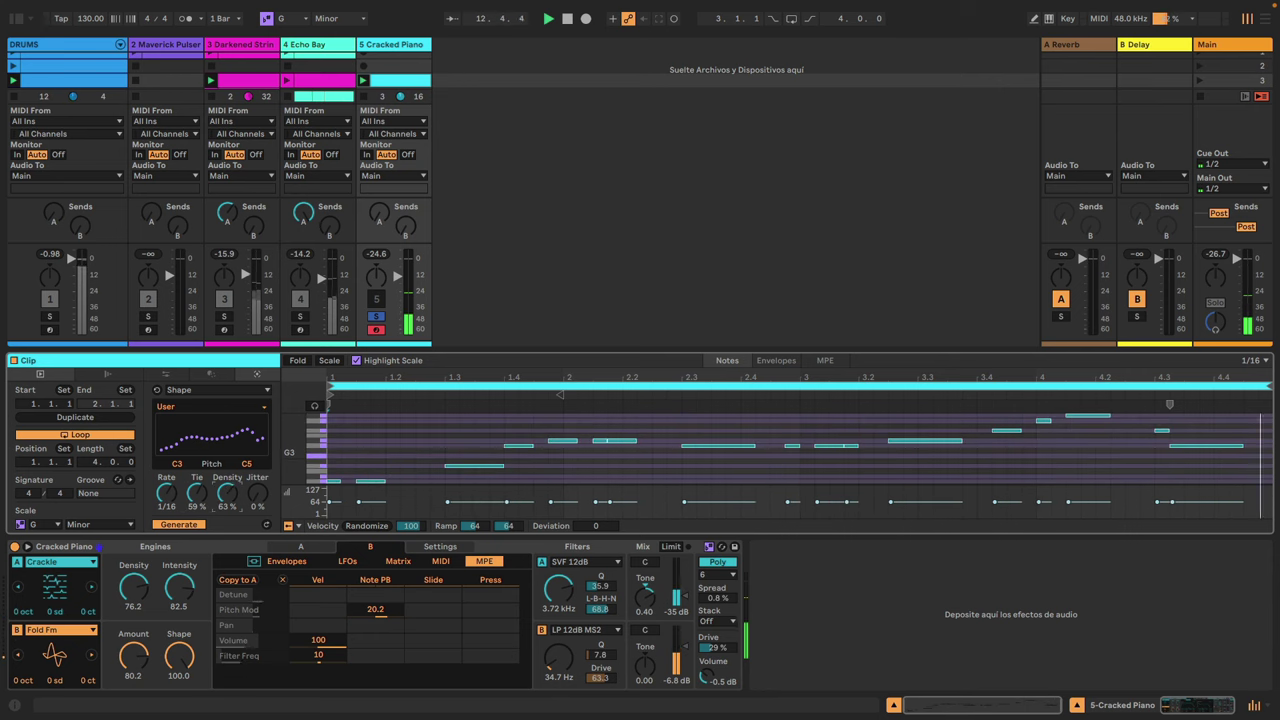
pyautogui.moveTo(257, 493); pyautogui.dragTo(257, 448)
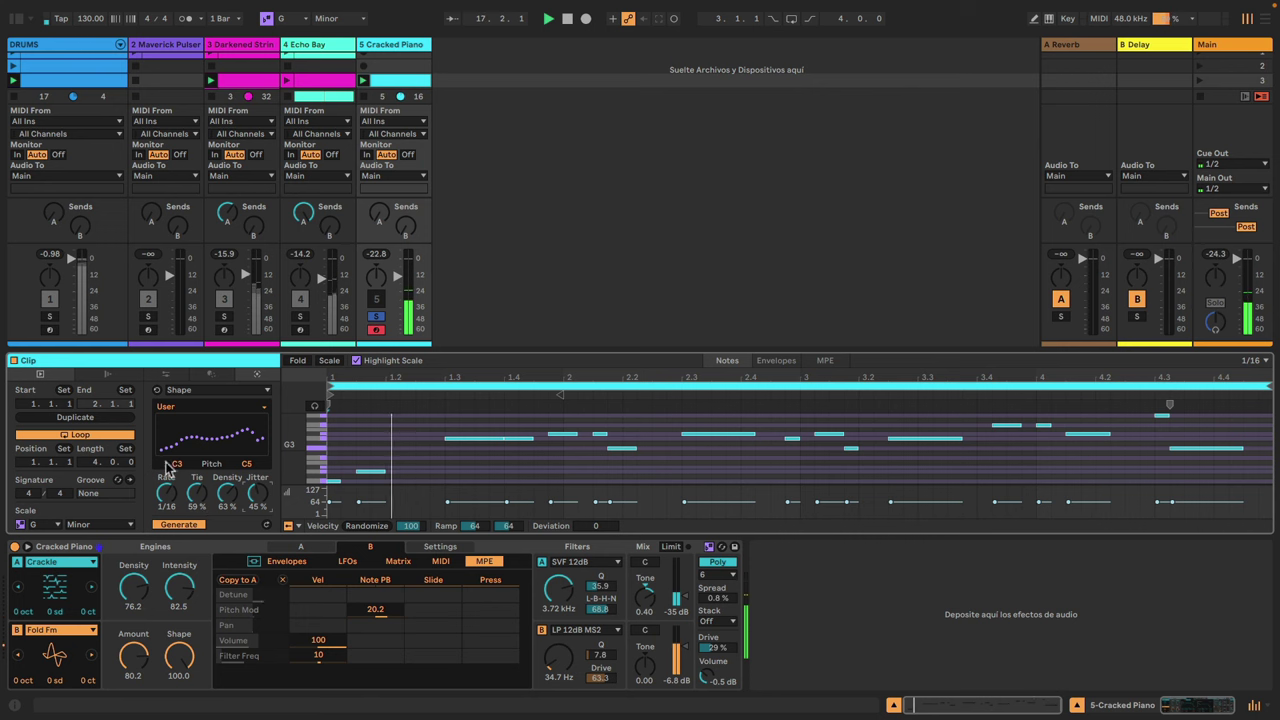
pyautogui.moveTo(167, 455)
pyautogui.mouseDown()
pyautogui.moveTo(175, 428)
pyautogui.moveTo(210, 444)
pyautogui.moveTo(258, 432)
pyautogui.mouseUp()
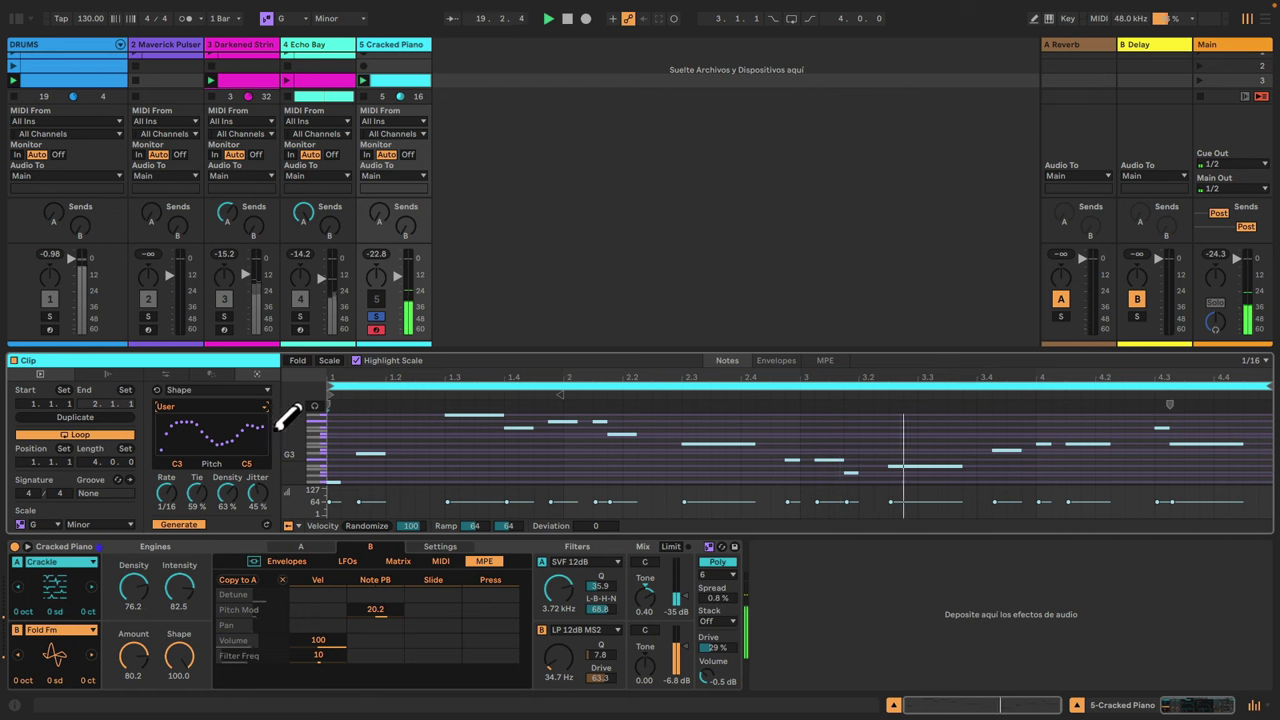
pyautogui.moveTo(221, 452); pyautogui.dragTo(269, 418)
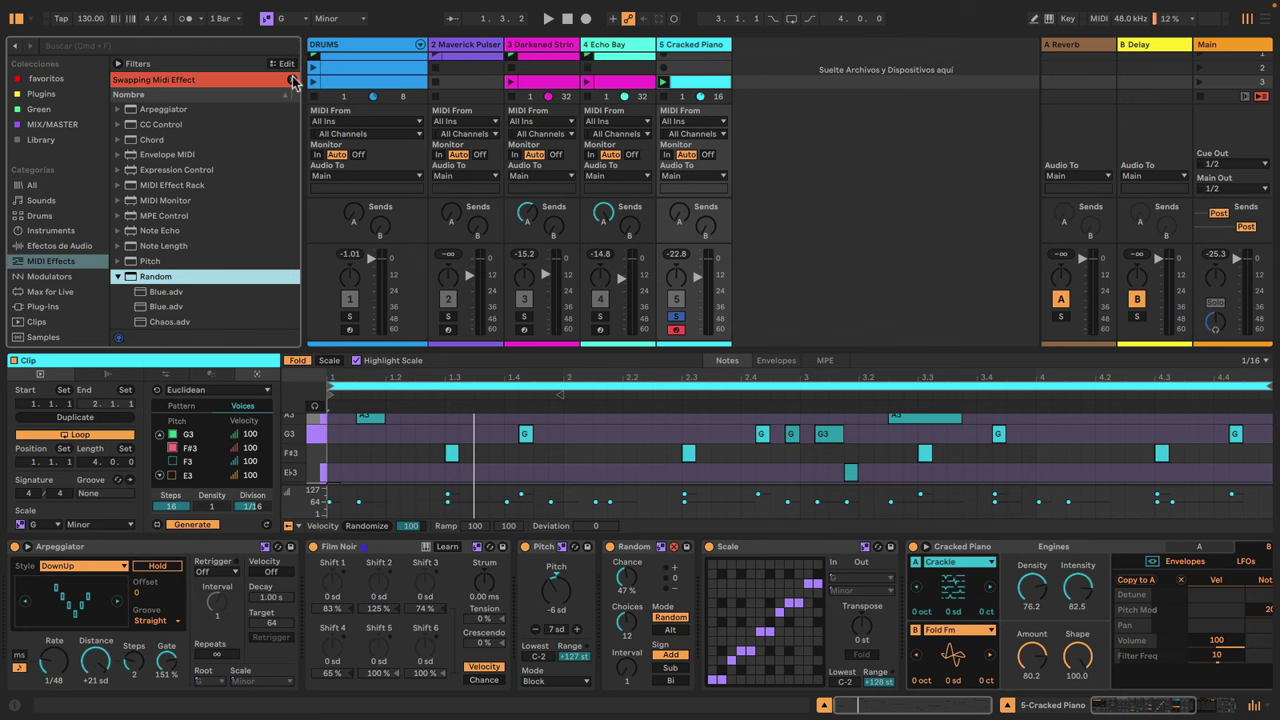
# - Play the session, unsolo the Cracked Piano track, deactivate the Echo Bay track, and fine-tune the Cracked Piano volume
pyautogui.press('space')
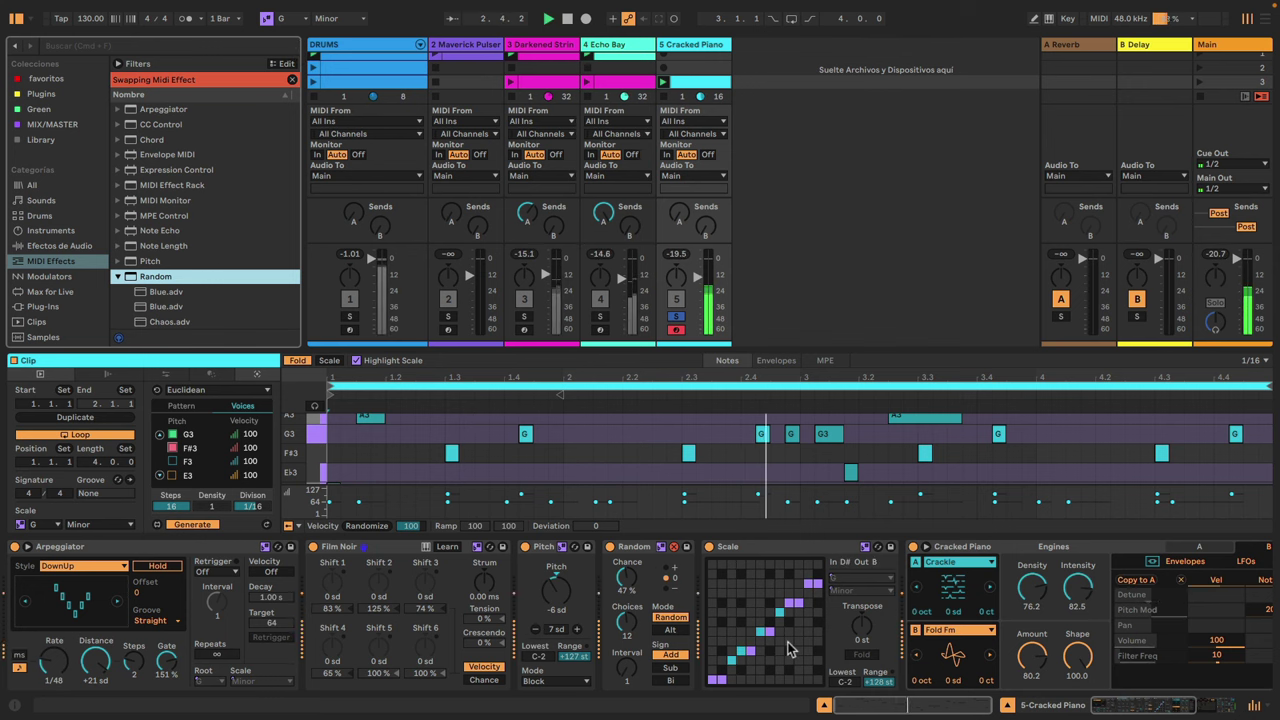
pyautogui.click(676, 317)
pyautogui.click(676, 329)
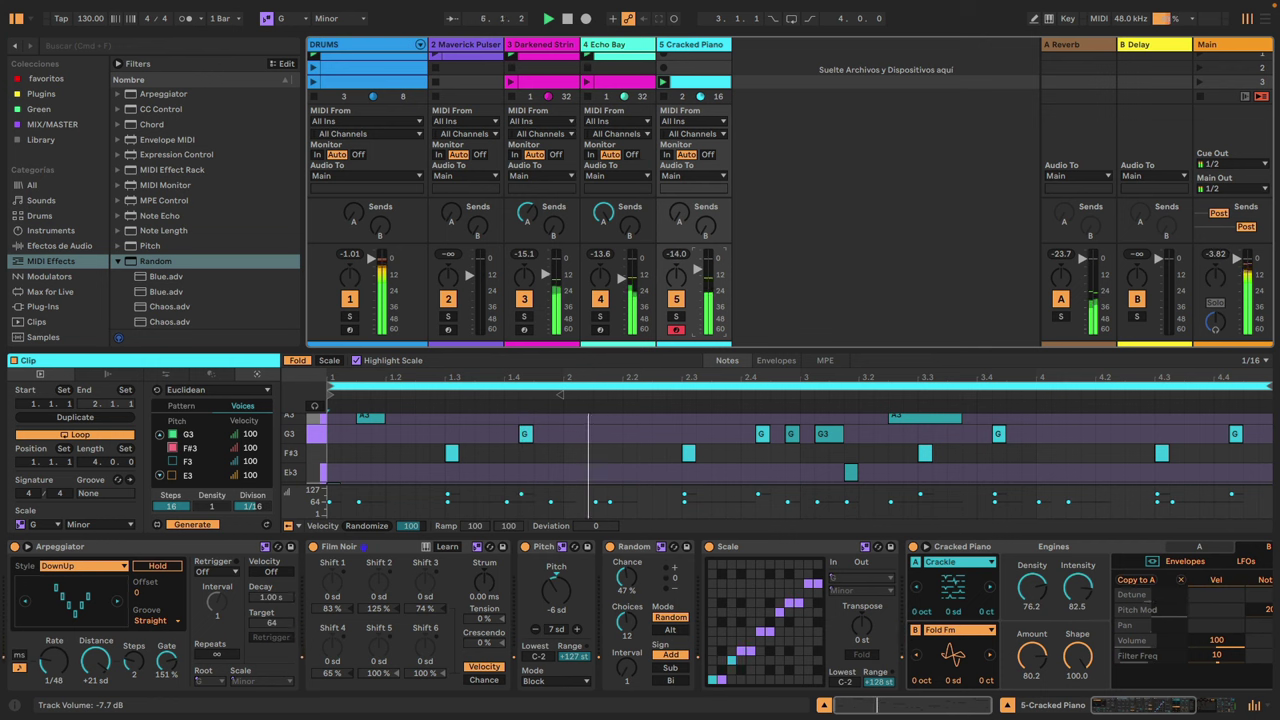
pyautogui.click(602, 302)
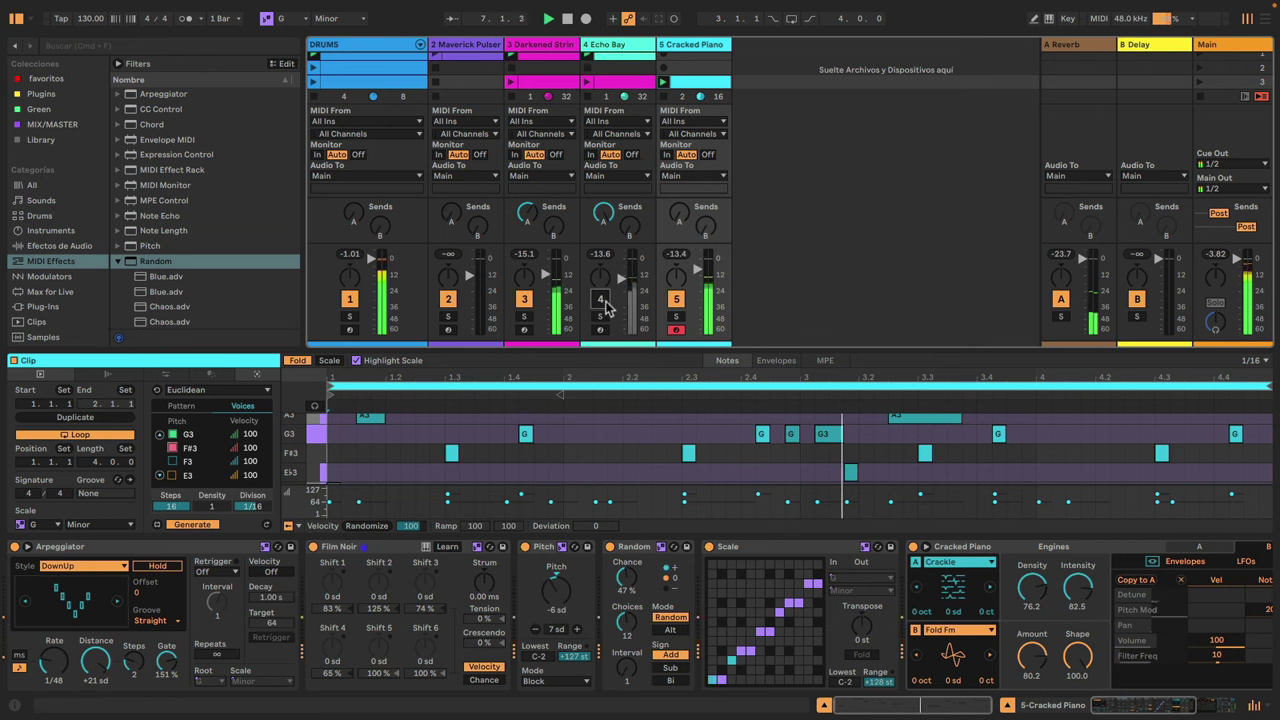
pyautogui.moveTo(698, 269); pyautogui.dragTo(698, 270)
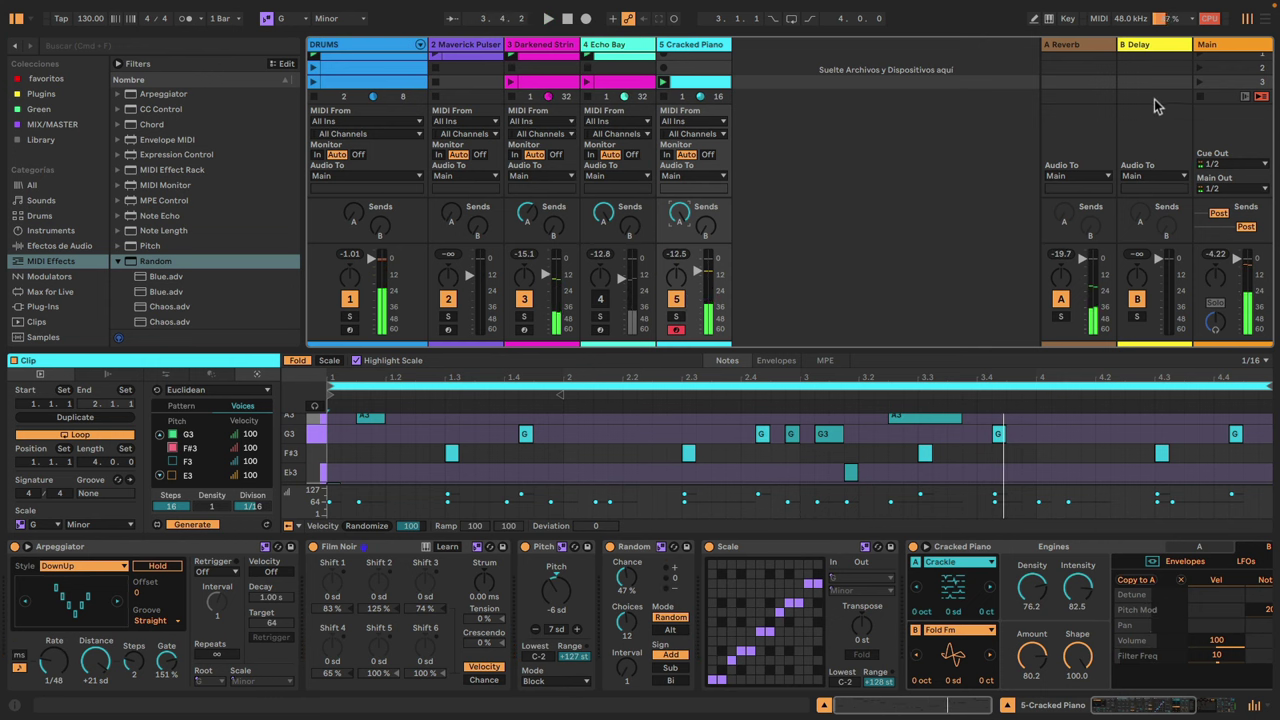
# - Launch scene 3, reactivate the Echo Bay track to lower its volume, and deactivate it again
pyautogui.click(1199, 81)
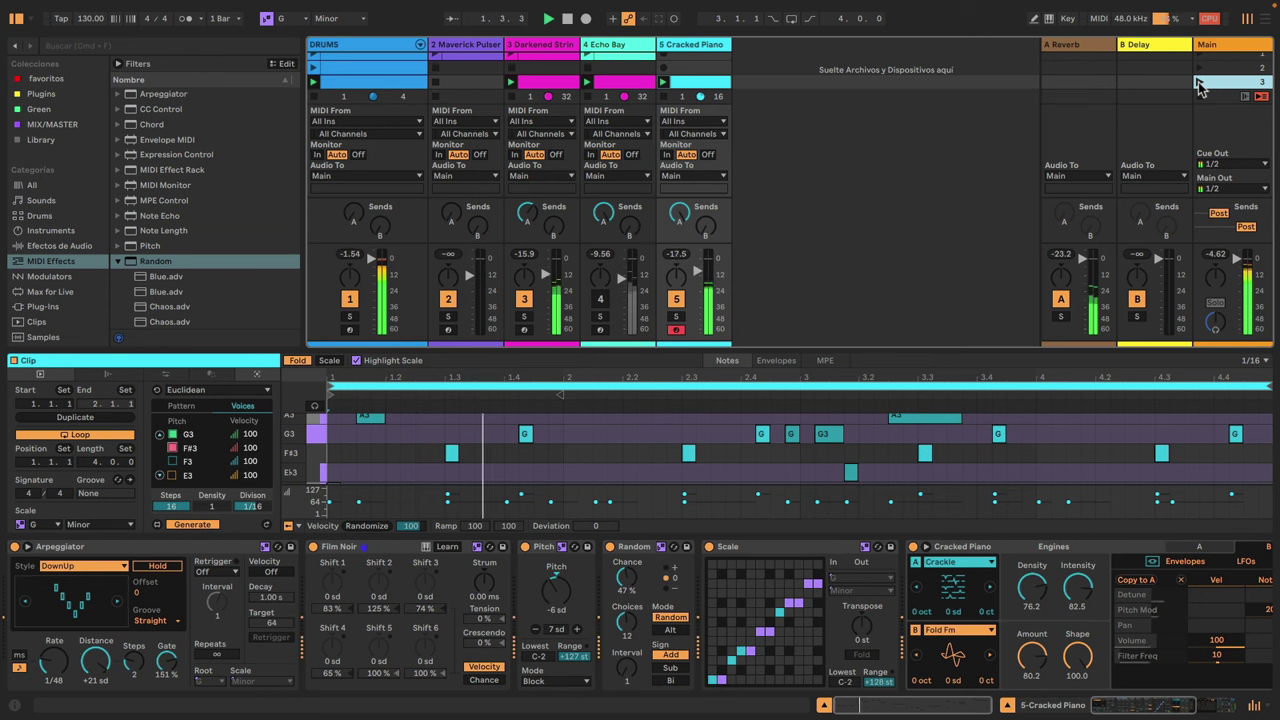
pyautogui.click(600, 300)
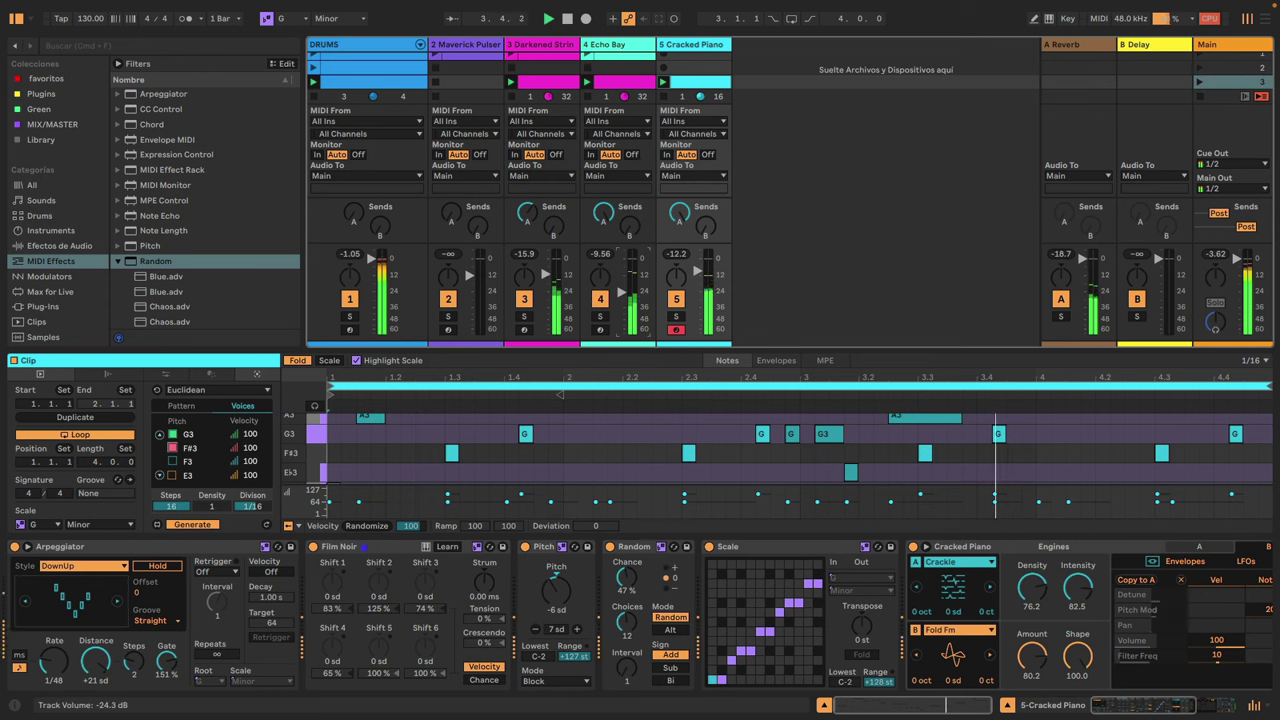
pyautogui.click(600, 300)
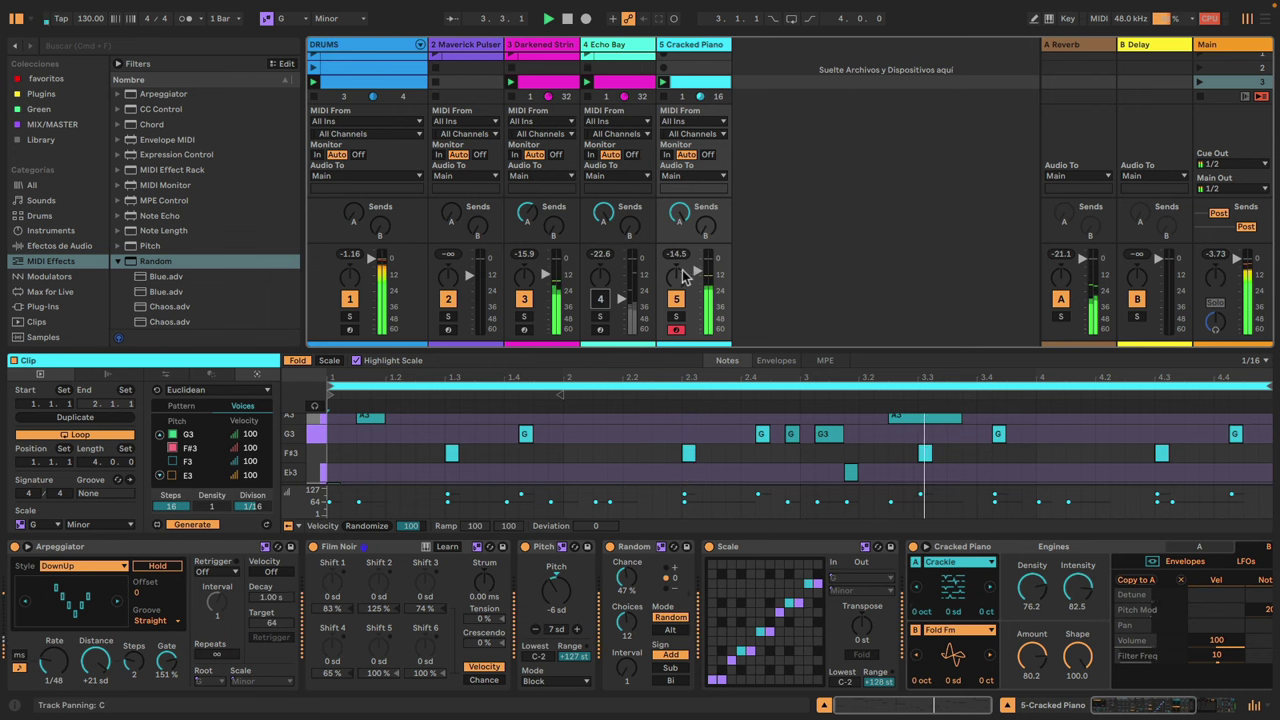
# - Hide the Session mixer, bring the Cracked Piano instrument into view, and list the audio effects in the browser
pyautogui.hotkey('ctrl', 'alt', 'm')
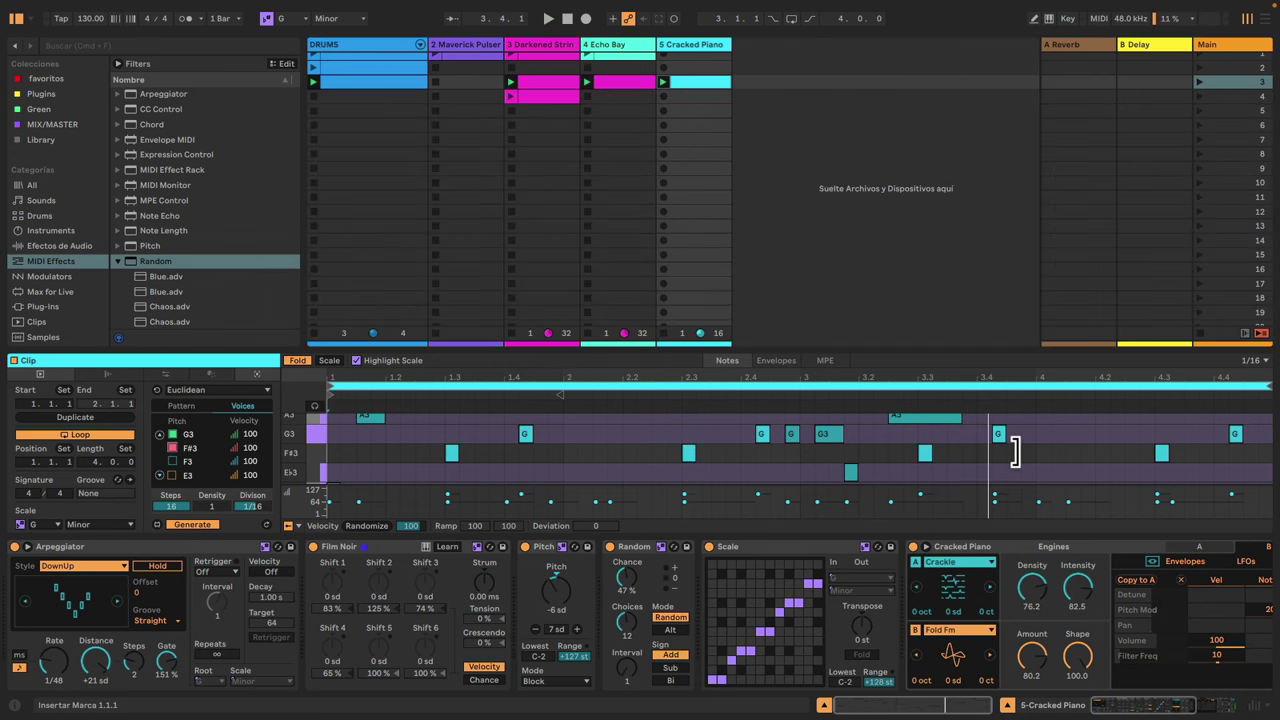
pyautogui.moveTo(1122, 710); pyautogui.dragTo(1220, 707)
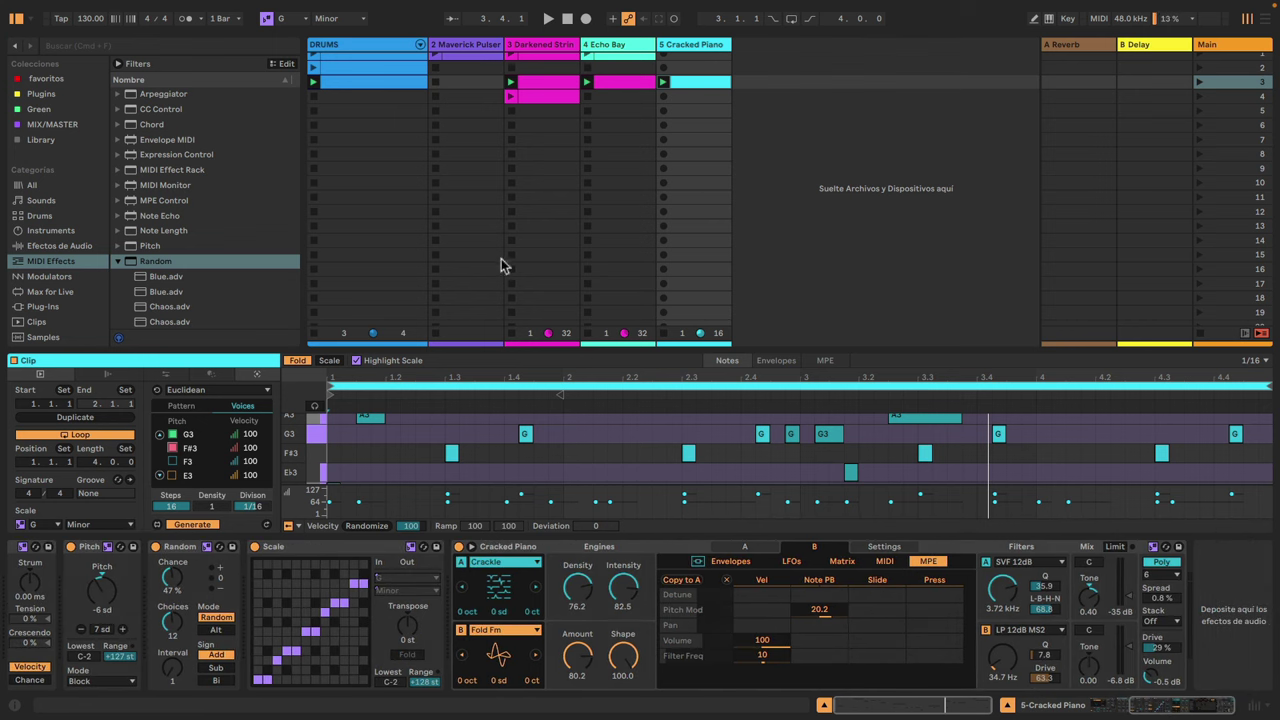
pyautogui.click(118, 262)
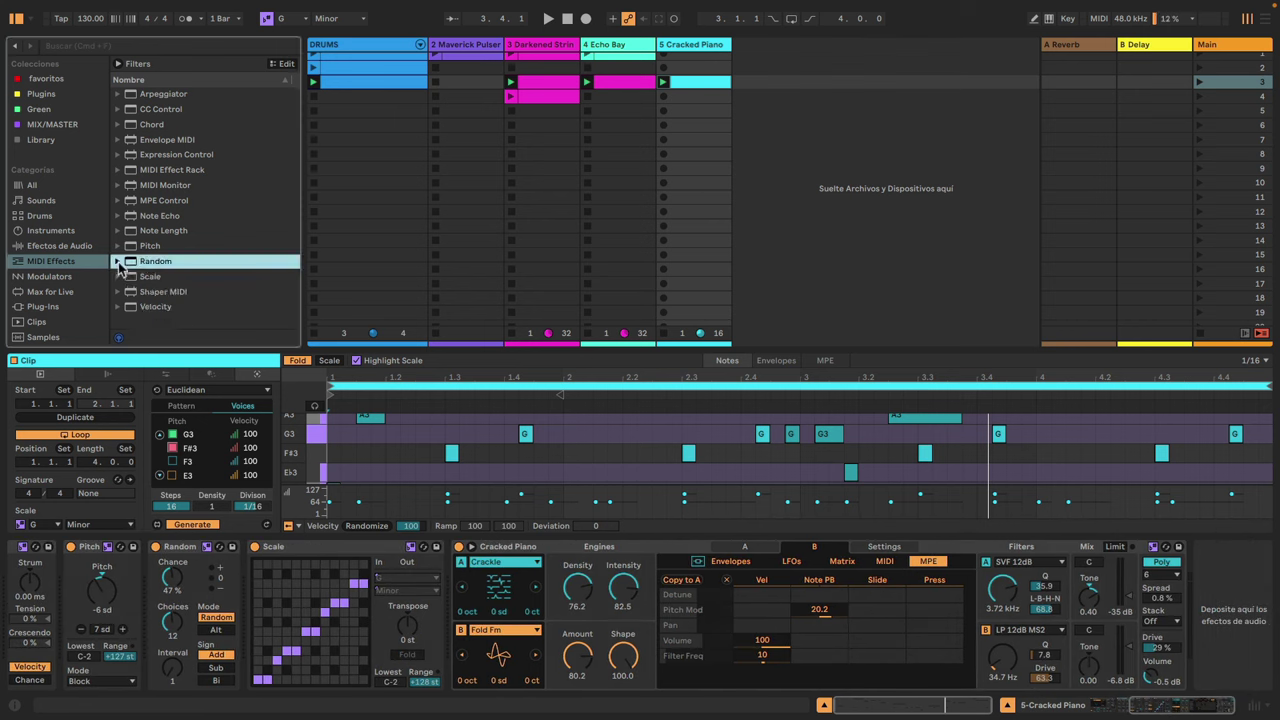
pyautogui.click(119, 64)
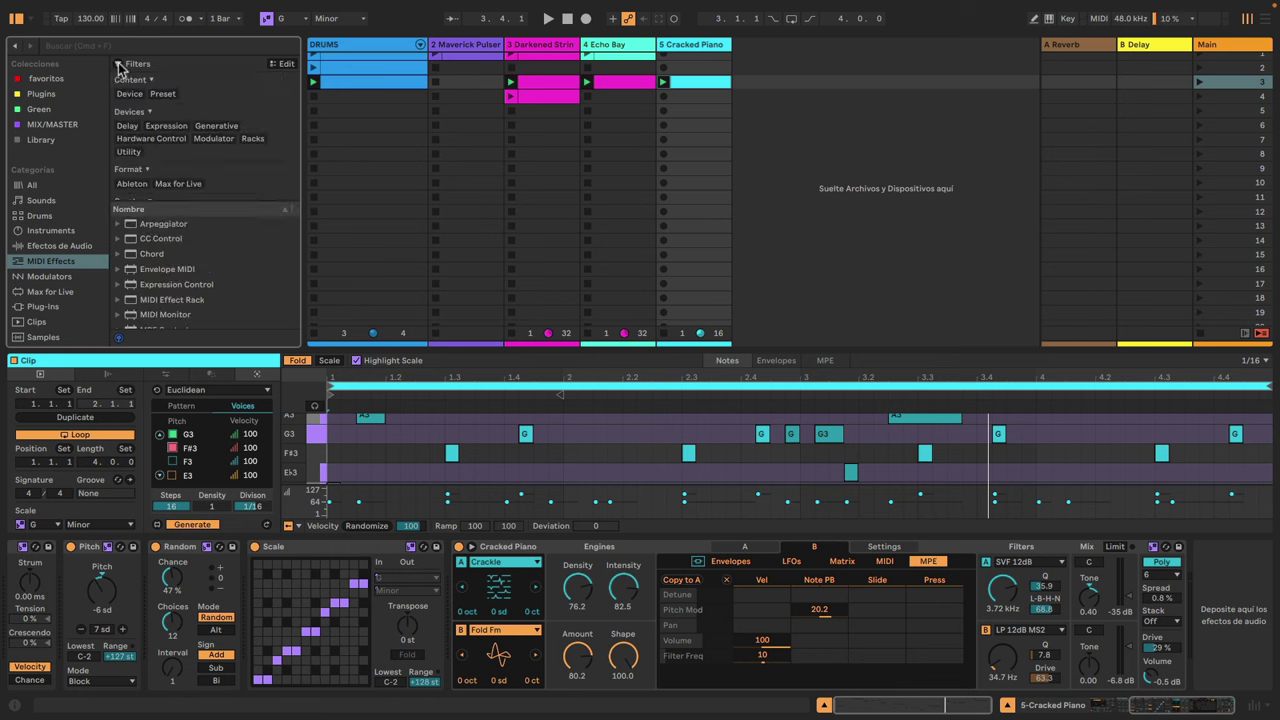
pyautogui.click(54, 248)
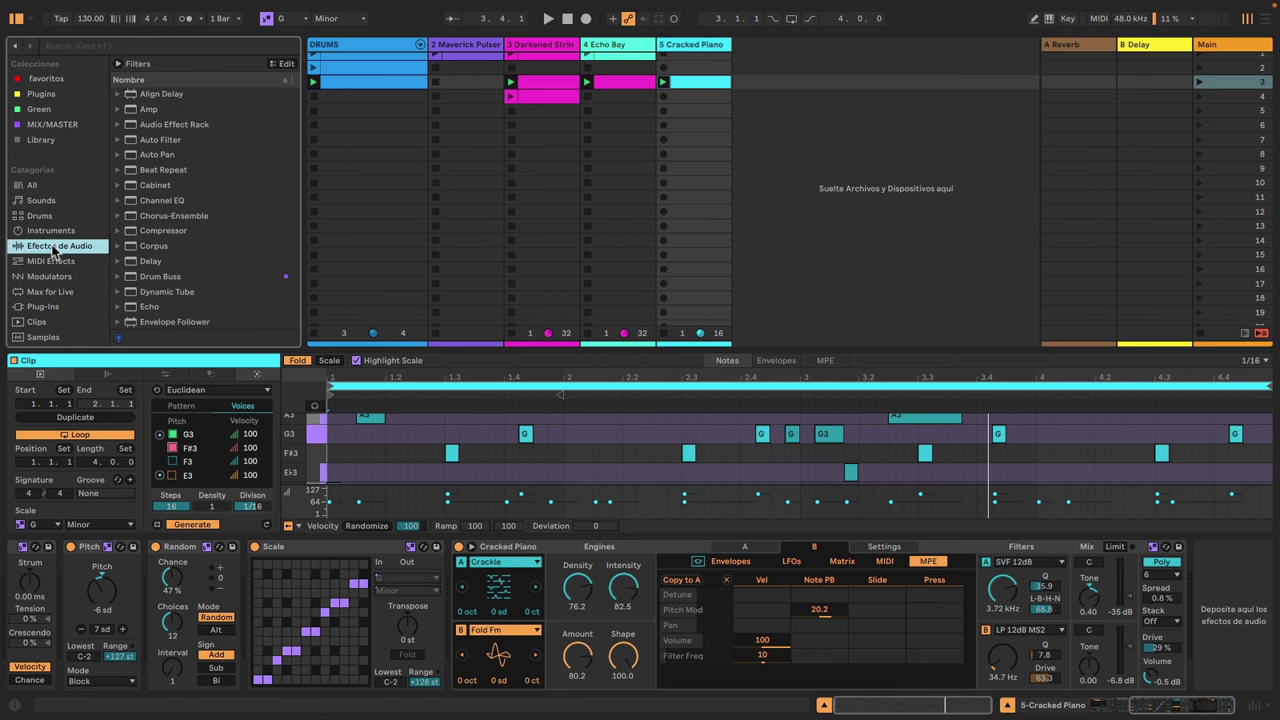
# - Filter the audio effects to Distortion devices and add Roar to the Cracked Piano track
pyautogui.click(120, 64)
pyautogui.click(132, 96)
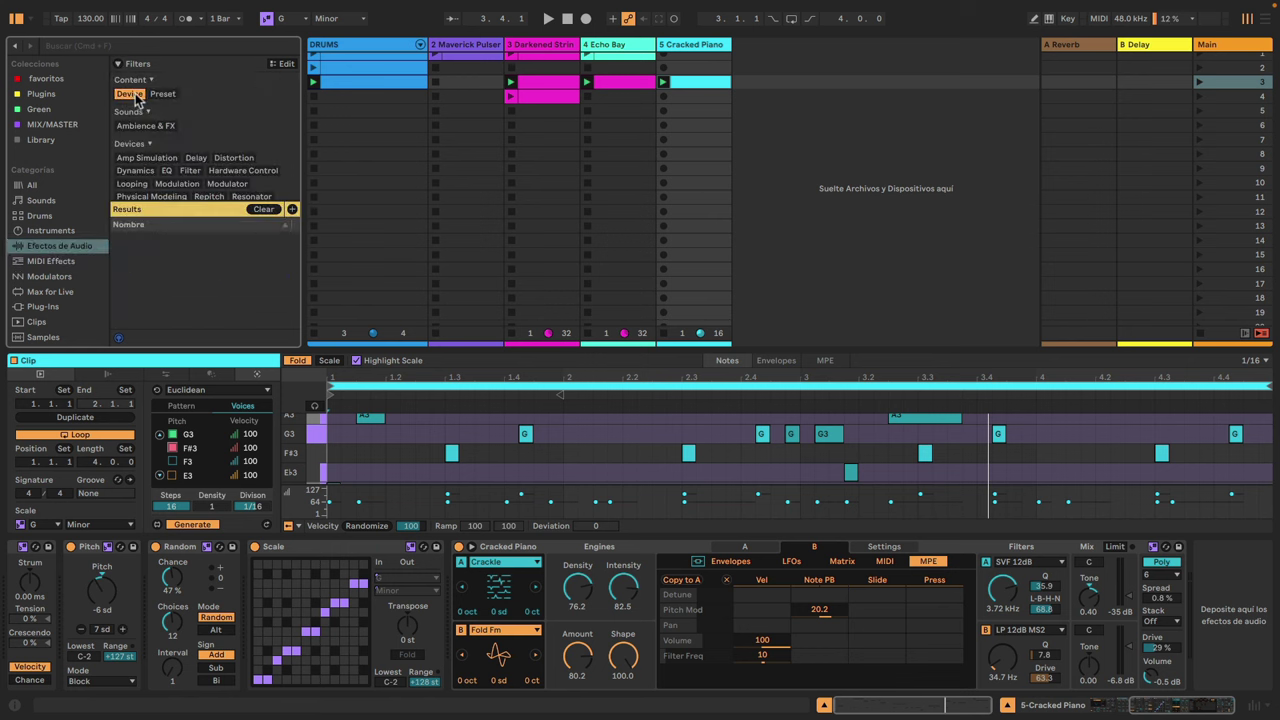
pyautogui.click(239, 158)
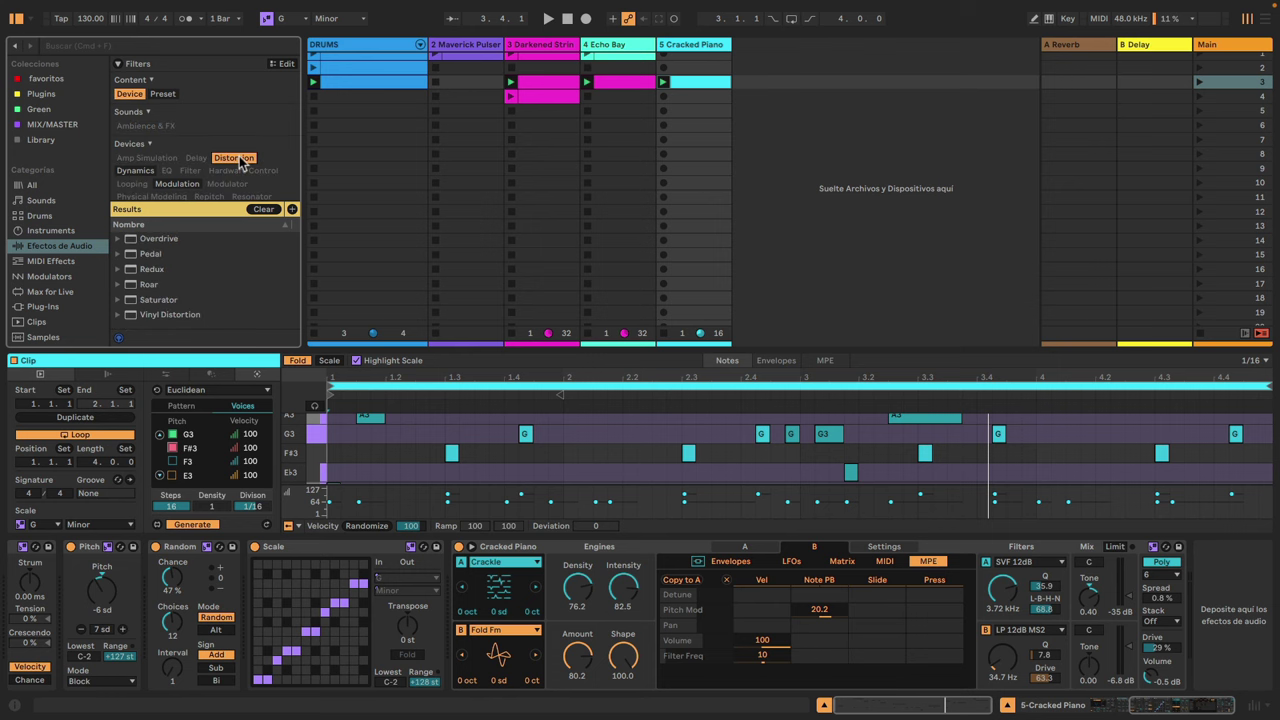
pyautogui.doubleClick(151, 286)
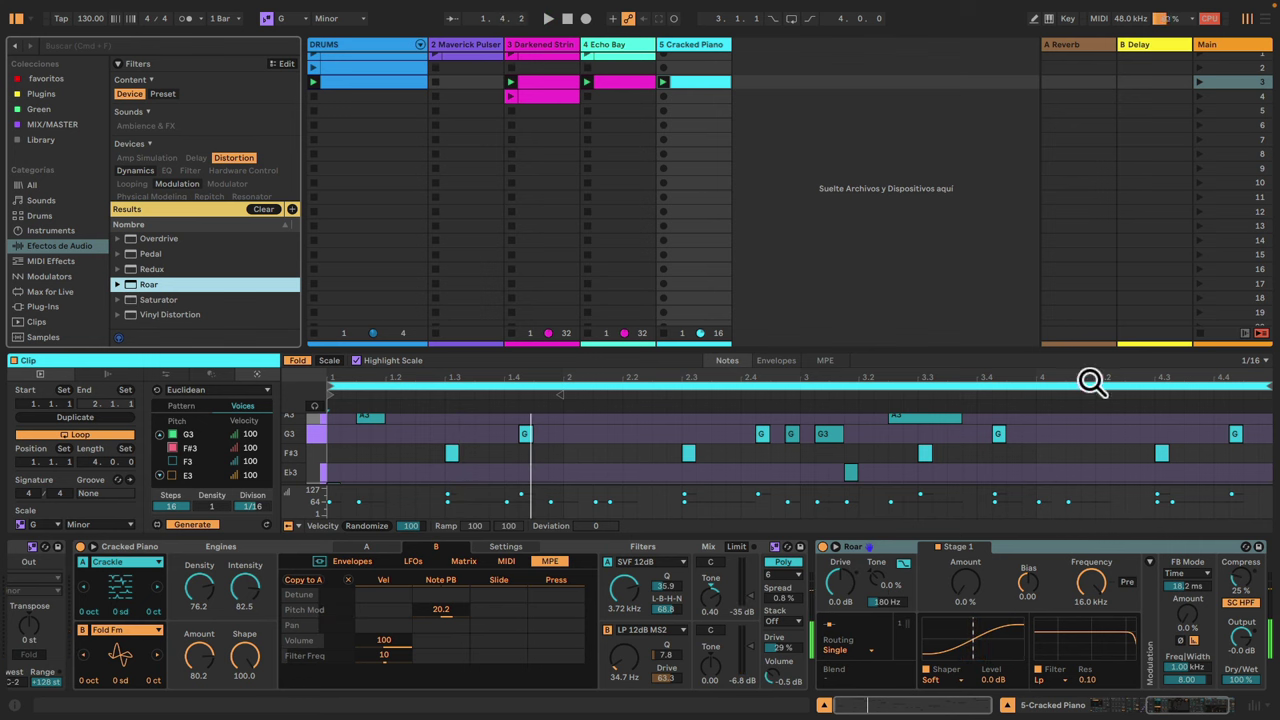
# - Show the mixer again, solo the Cracked Piano track, and play it with the Roar device in view
pyautogui.click(1253, 709)
pyautogui.click(676, 316)
pyautogui.press('space')
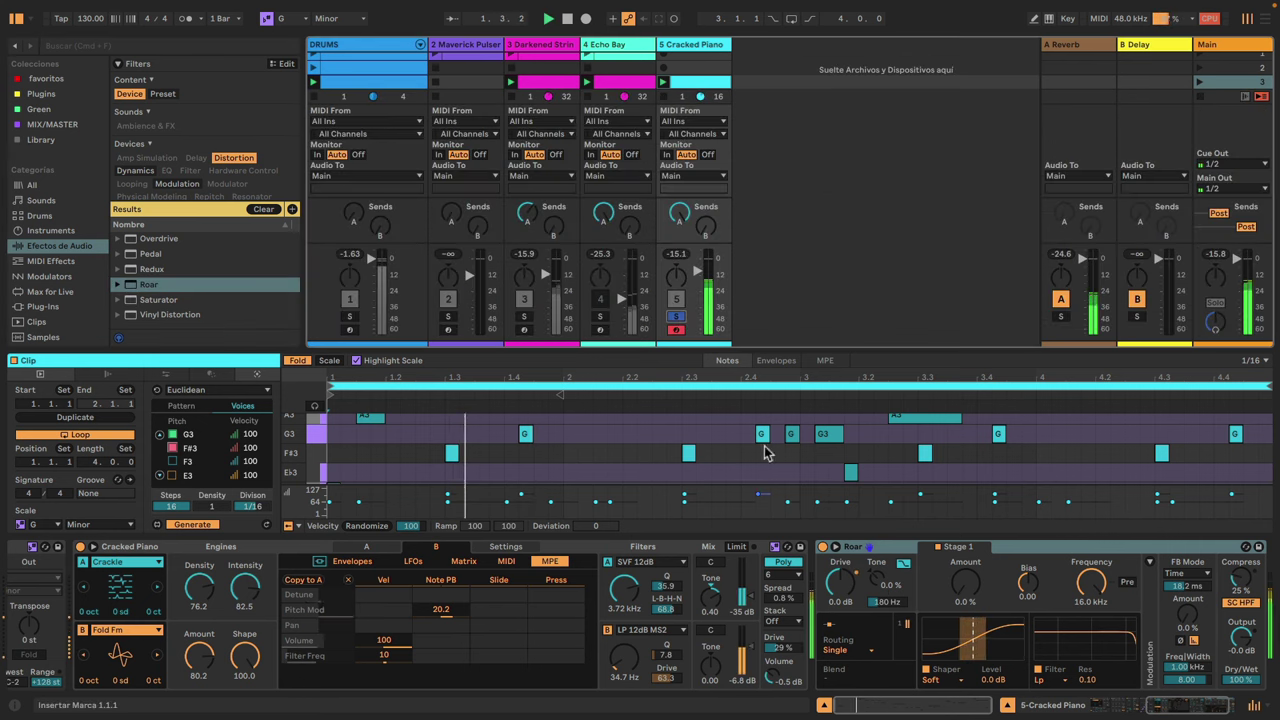
pyautogui.moveTo(1160, 705); pyautogui.dragTo(1214, 703)
pyautogui.press('space')
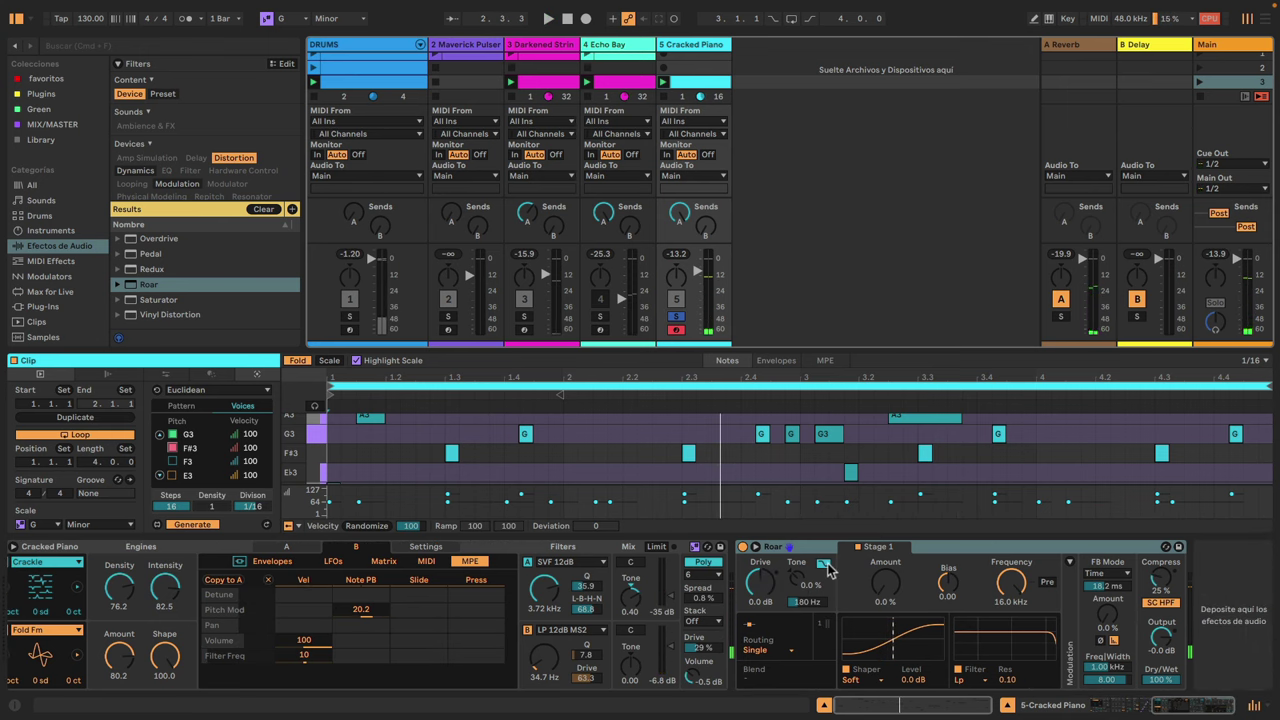
pyautogui.press('space')
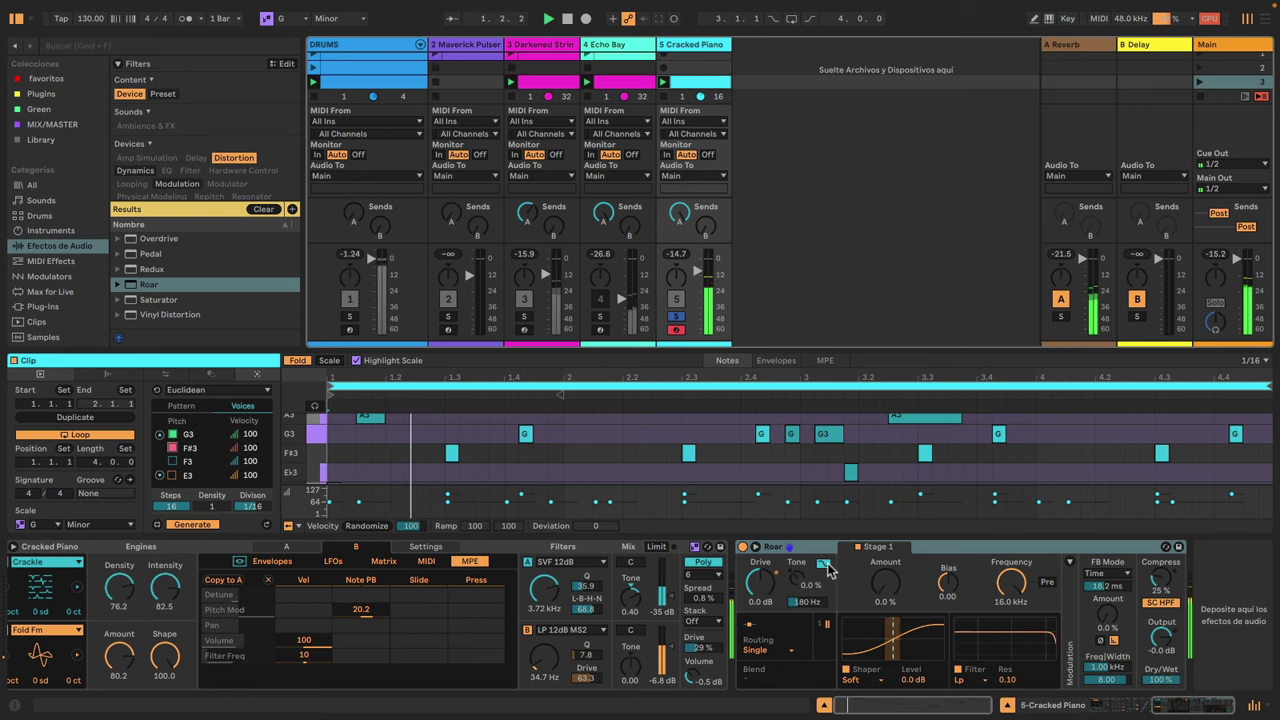
# - In Roar's Stage 1, set Drive to 1.5 dB, Amount to 24 %, Bias to 0.13 and filter Frequency to 431 Hz
pyautogui.moveTo(762, 587); pyautogui.dragTo(762, 573)
pyautogui.moveTo(884, 592); pyautogui.dragTo(884, 580)
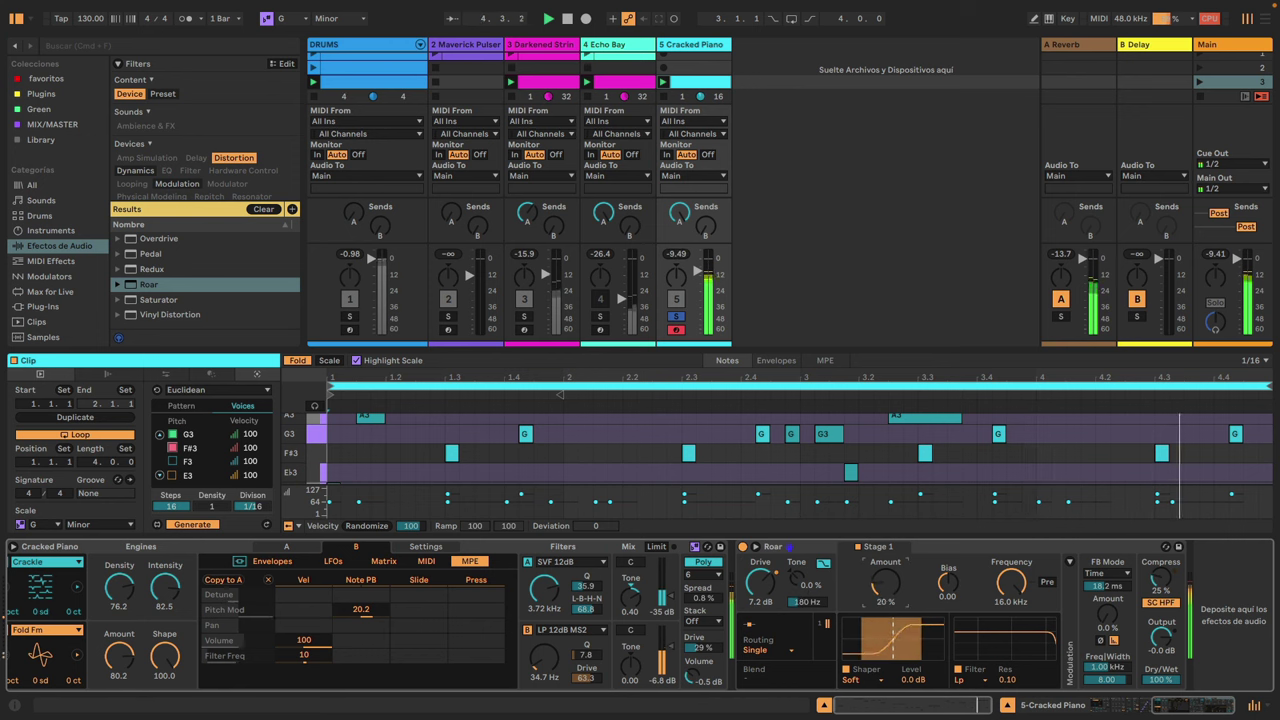
pyautogui.moveTo(760, 585); pyautogui.dragTo(760, 596)
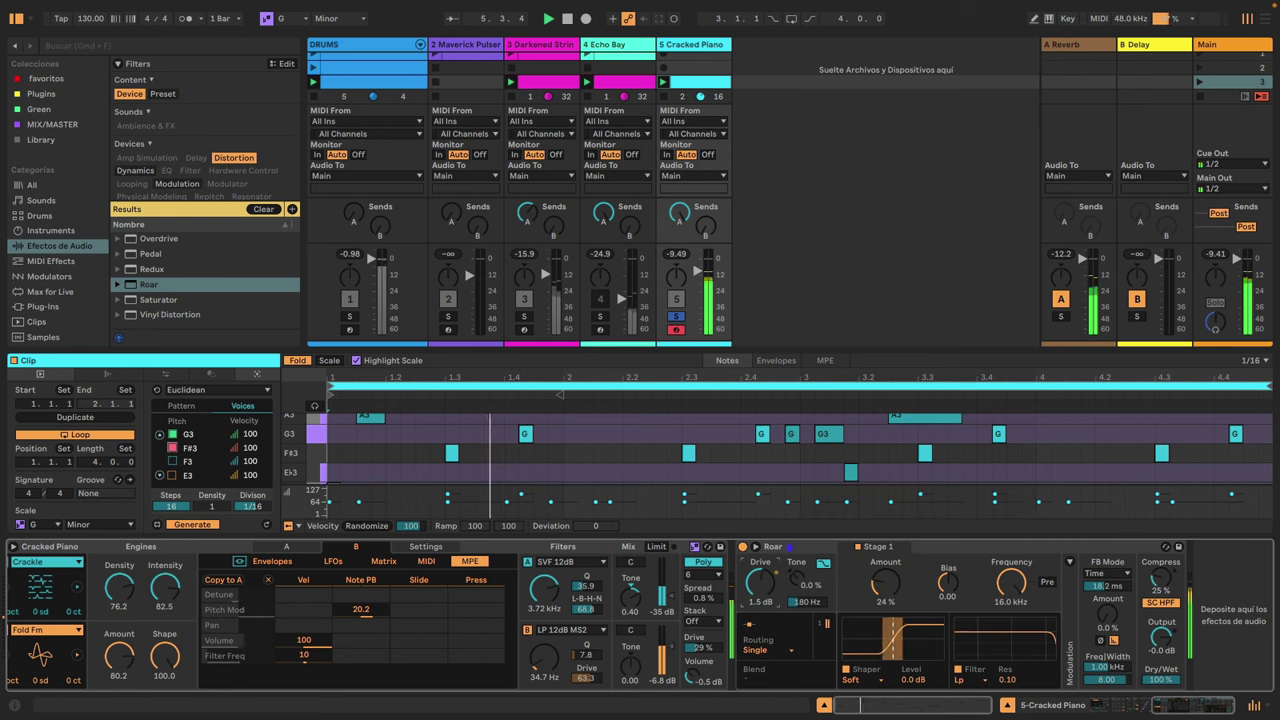
pyautogui.moveTo(950, 594); pyautogui.dragTo(1012, 593)
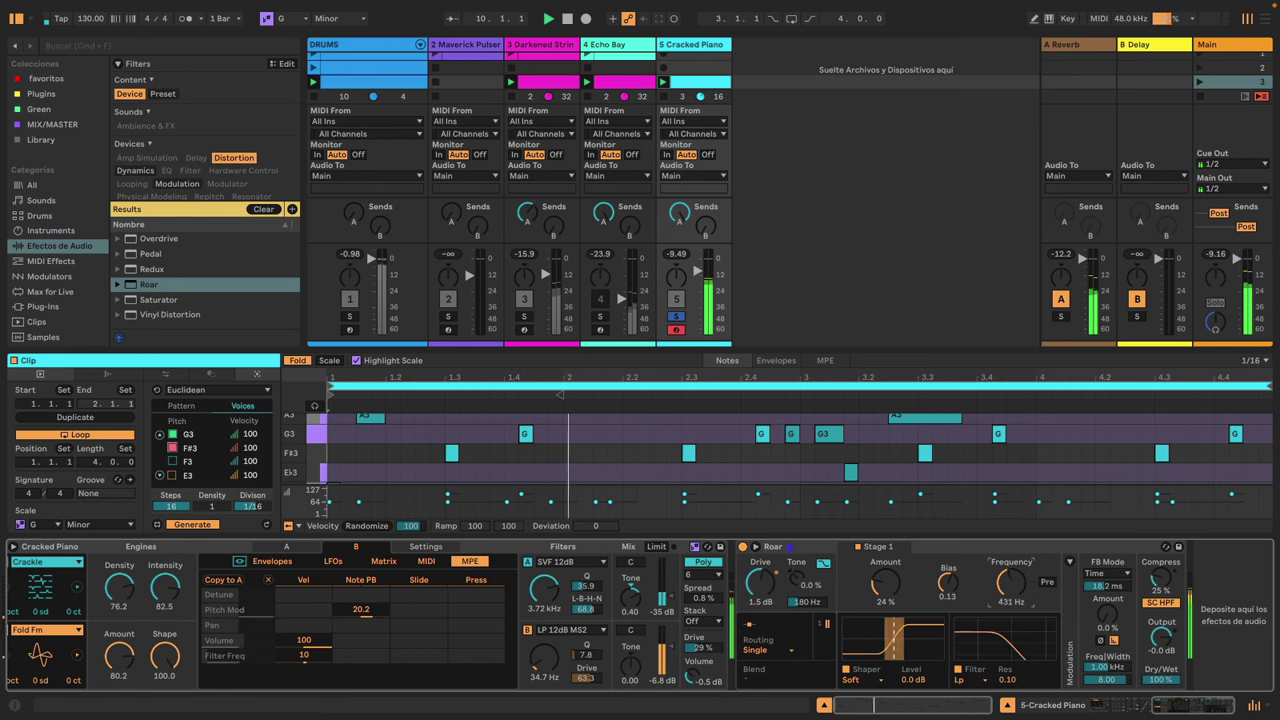
# - Set Roar's routing to Serial, compare the Stage 1 and Stage 2 settings, and play the result
pyautogui.click(768, 650)
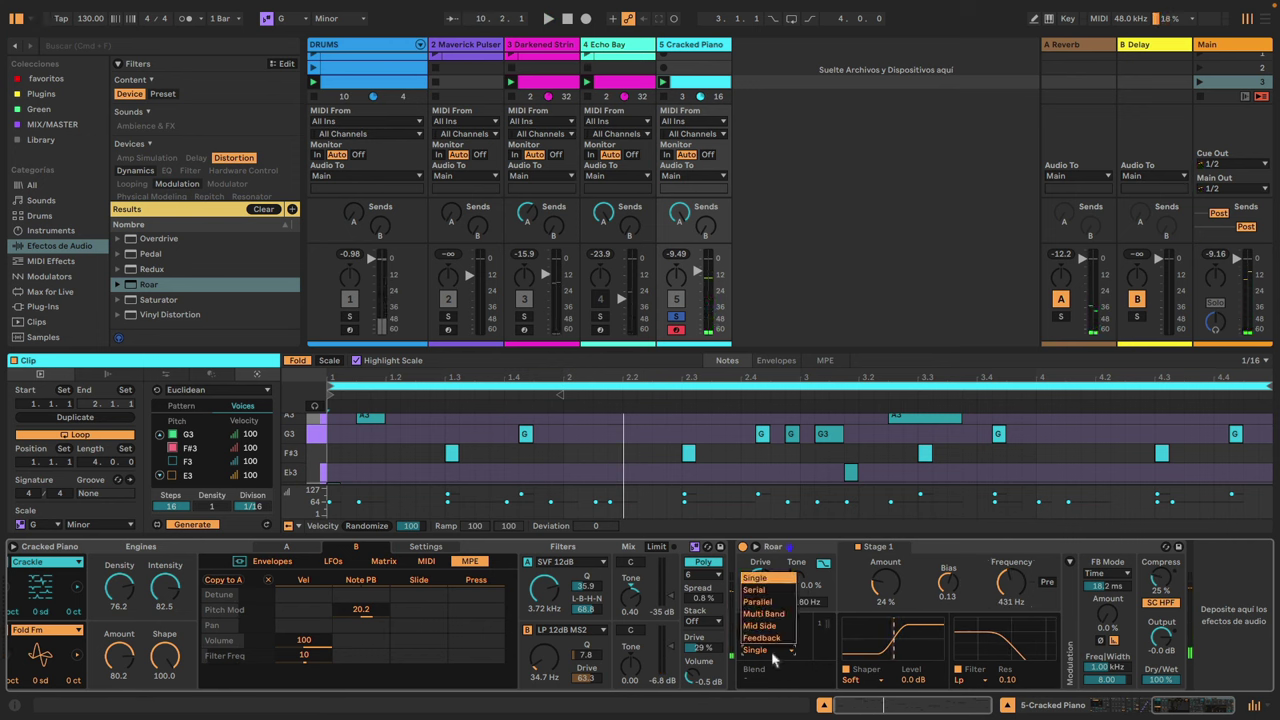
pyautogui.click(760, 590)
pyautogui.click(945, 548)
pyautogui.click(900, 550)
pyautogui.click(948, 547)
pyautogui.press('space')
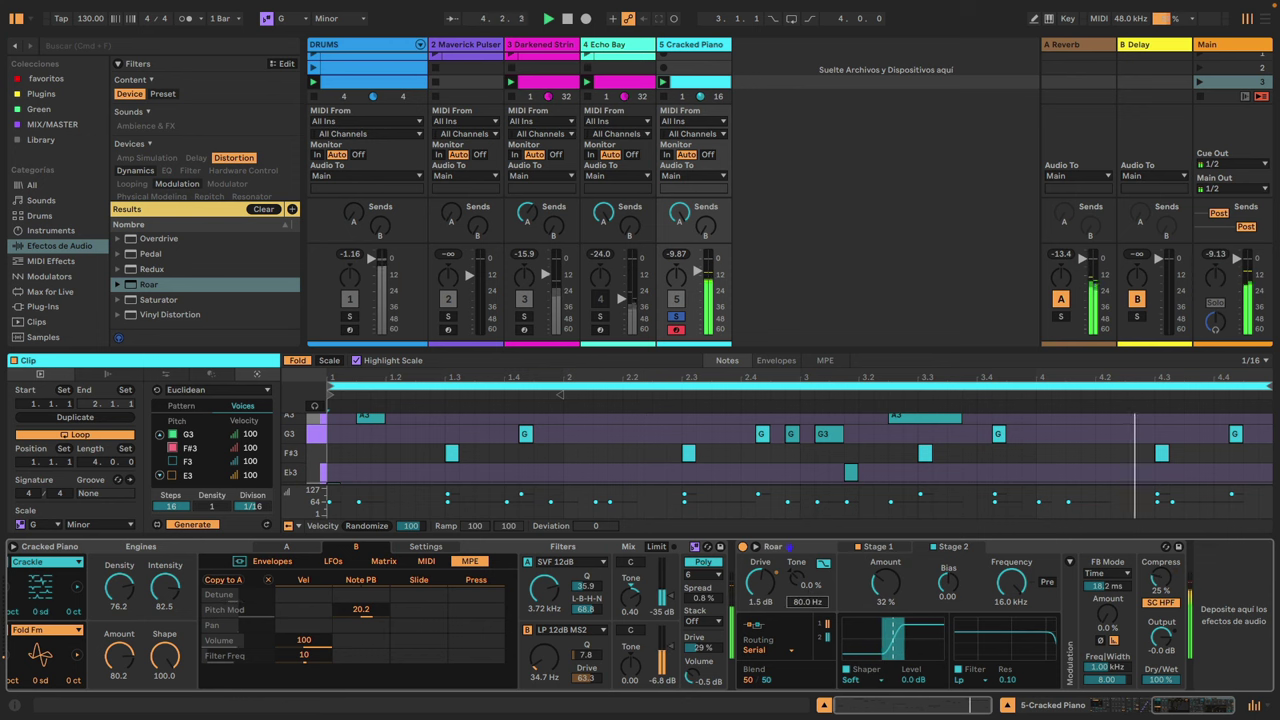
# - Reset the Stage 1 filter Frequency to 20.0 kHz and listen to the result
pyautogui.click(880, 548)
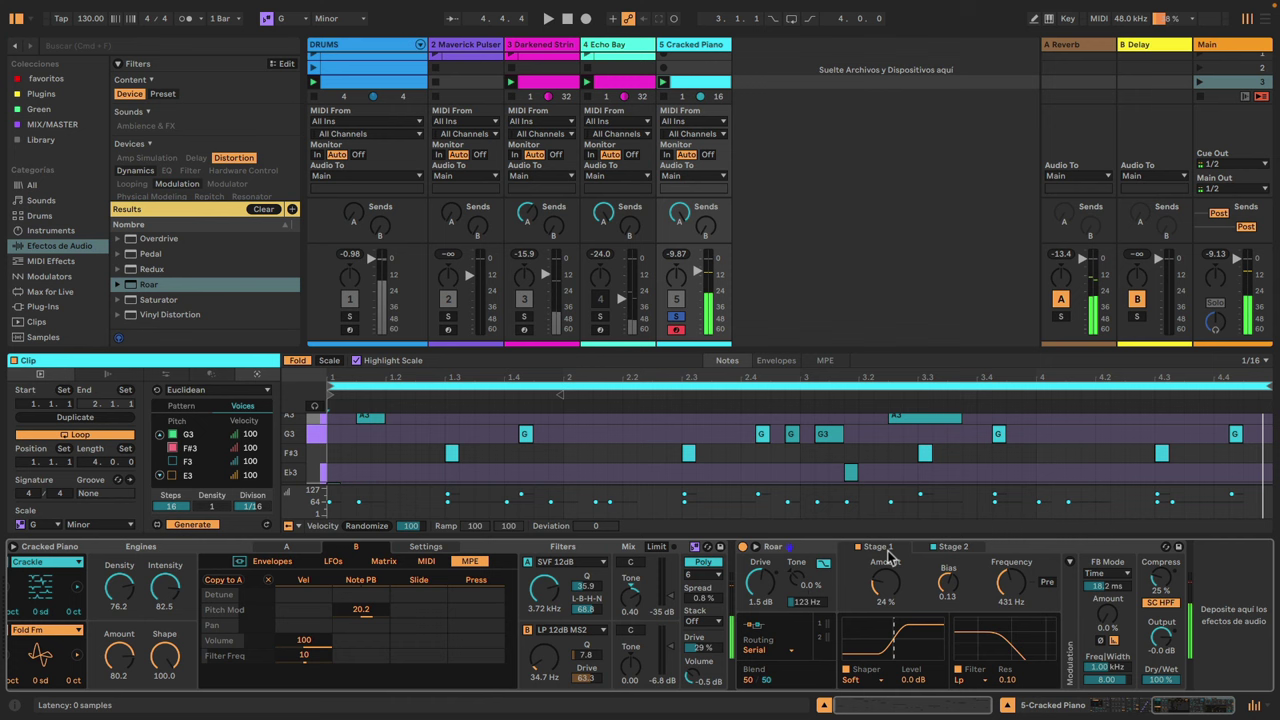
pyautogui.doubleClick(1012, 590)
pyautogui.press('space')
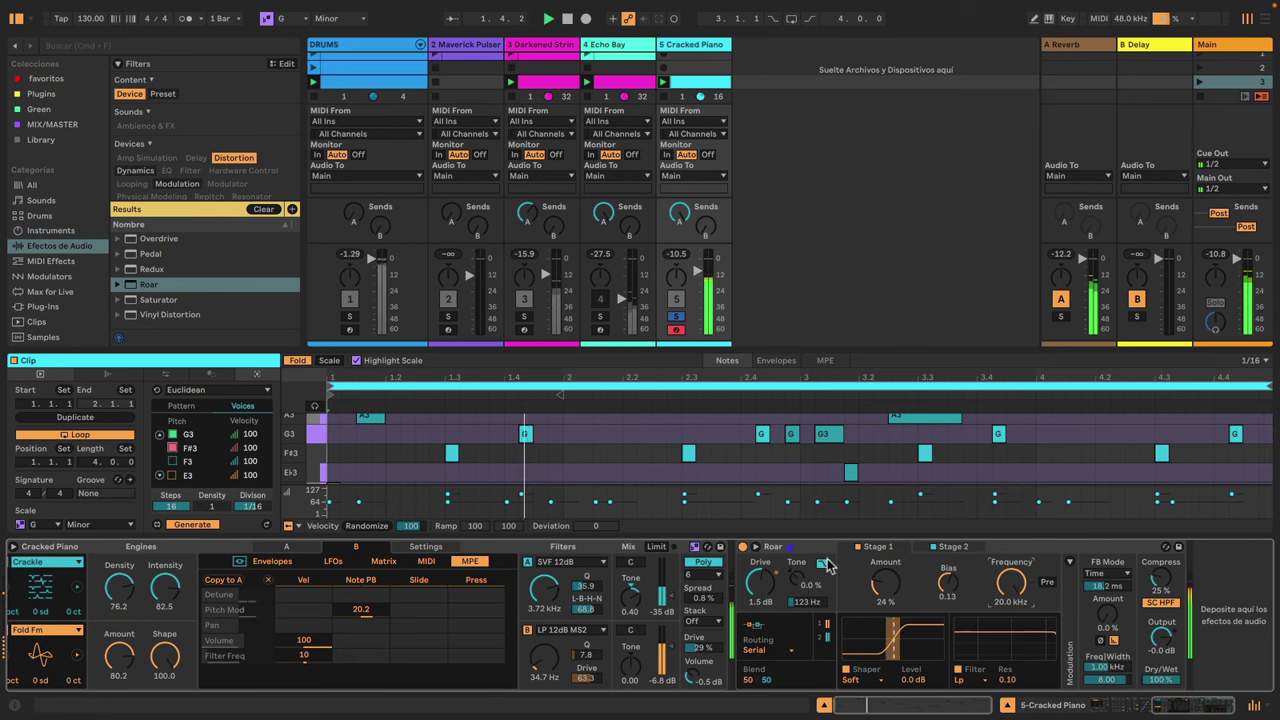
pyautogui.press('space')
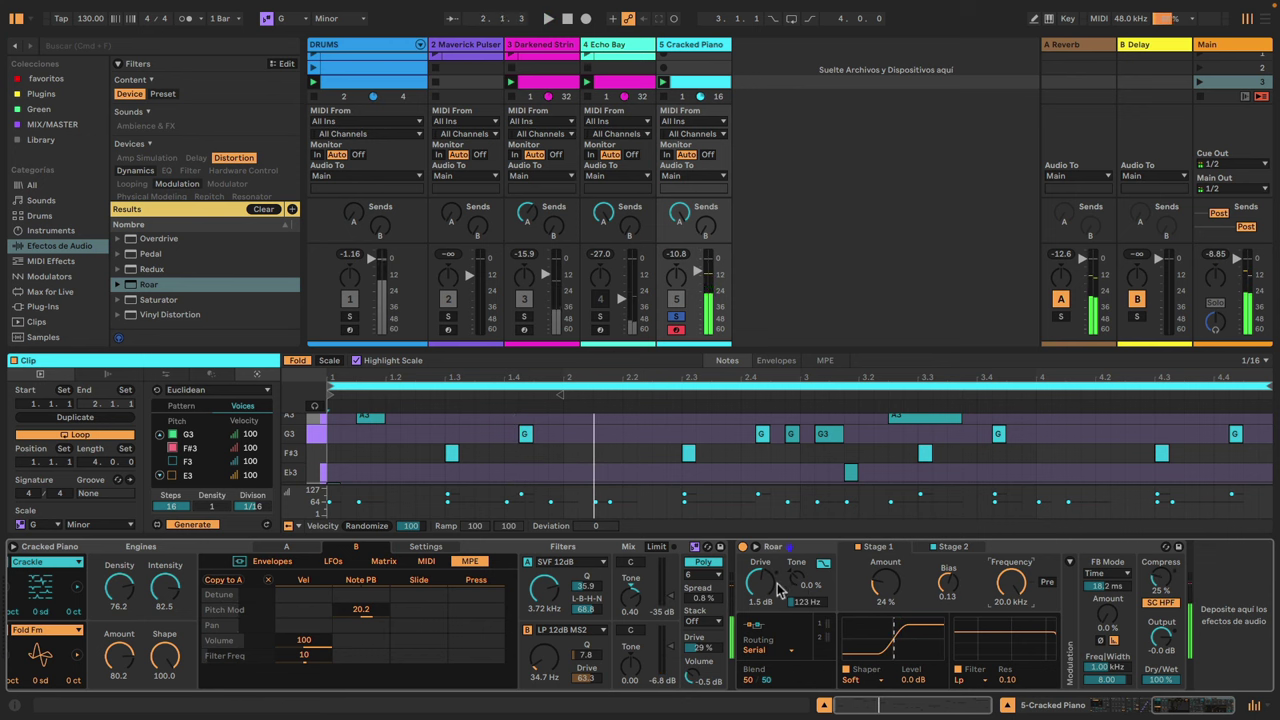
# - Try Roar's Parallel routing and switch the routing to Multi Band
pyautogui.click(765, 640)
pyautogui.click(759, 604)
pyautogui.click(757, 650)
pyautogui.click(760, 614)
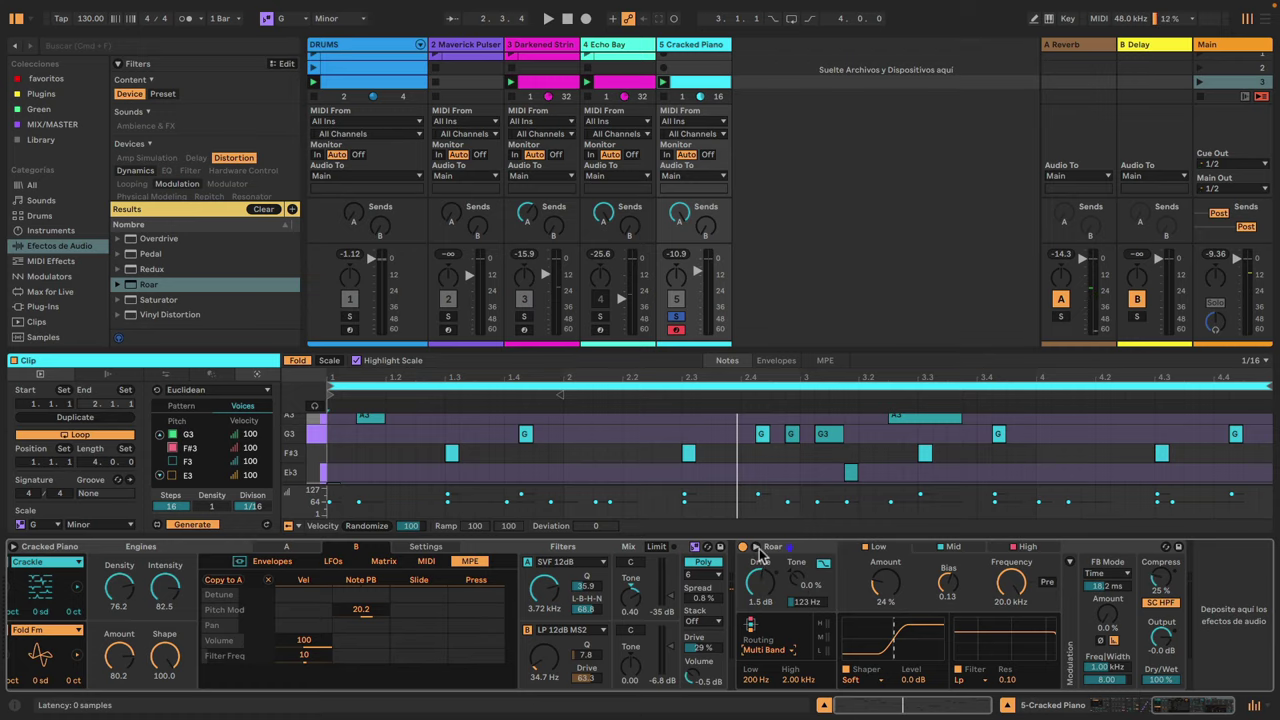
# - Expand Roar's display, raise the Mid band's Amount to 40 %, and set the Shapers to Bit Crush for Mid and Tri Fold for Low
pyautogui.click(757, 548)
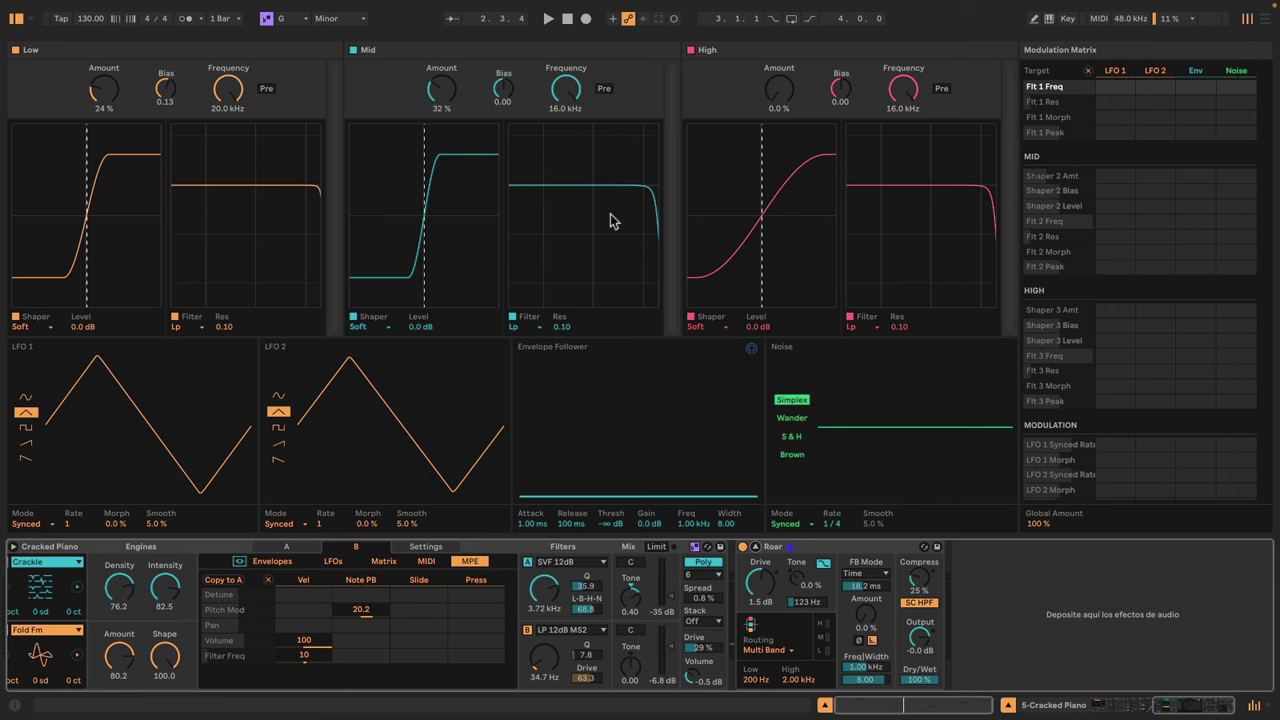
pyautogui.press('space')
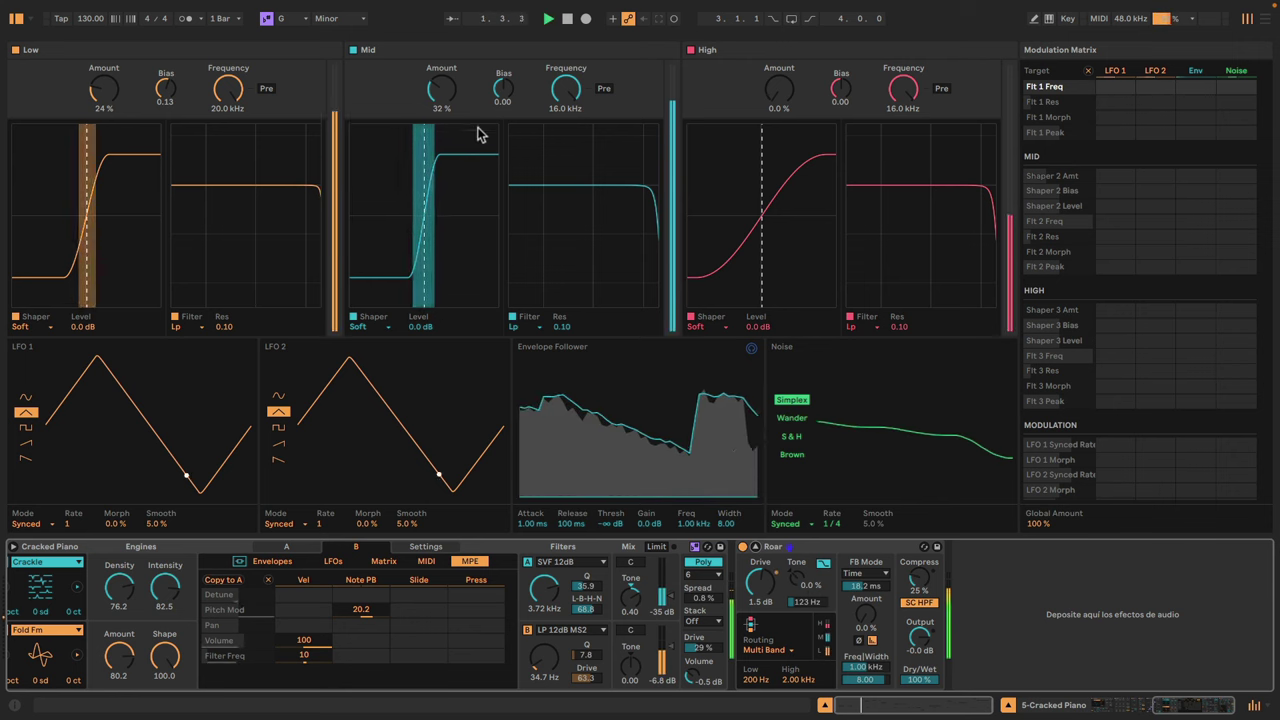
pyautogui.click(435, 107)
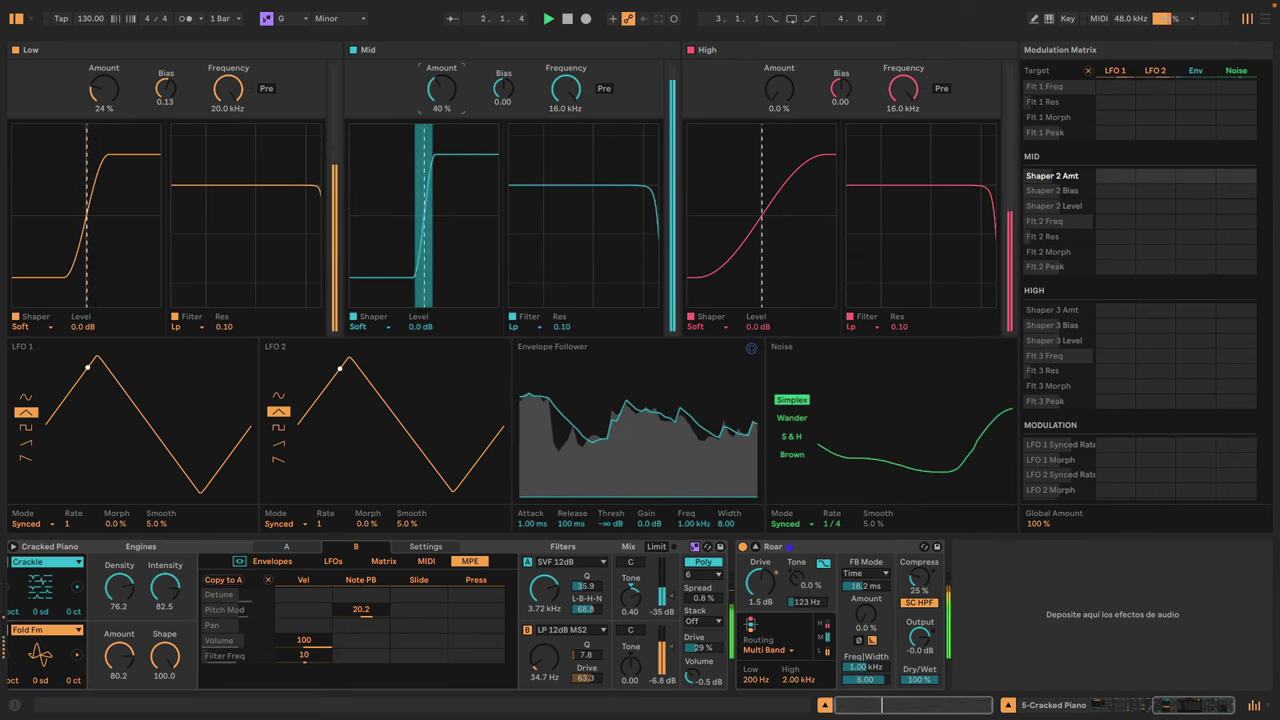
pyautogui.click(358, 330)
pyautogui.click(363, 375)
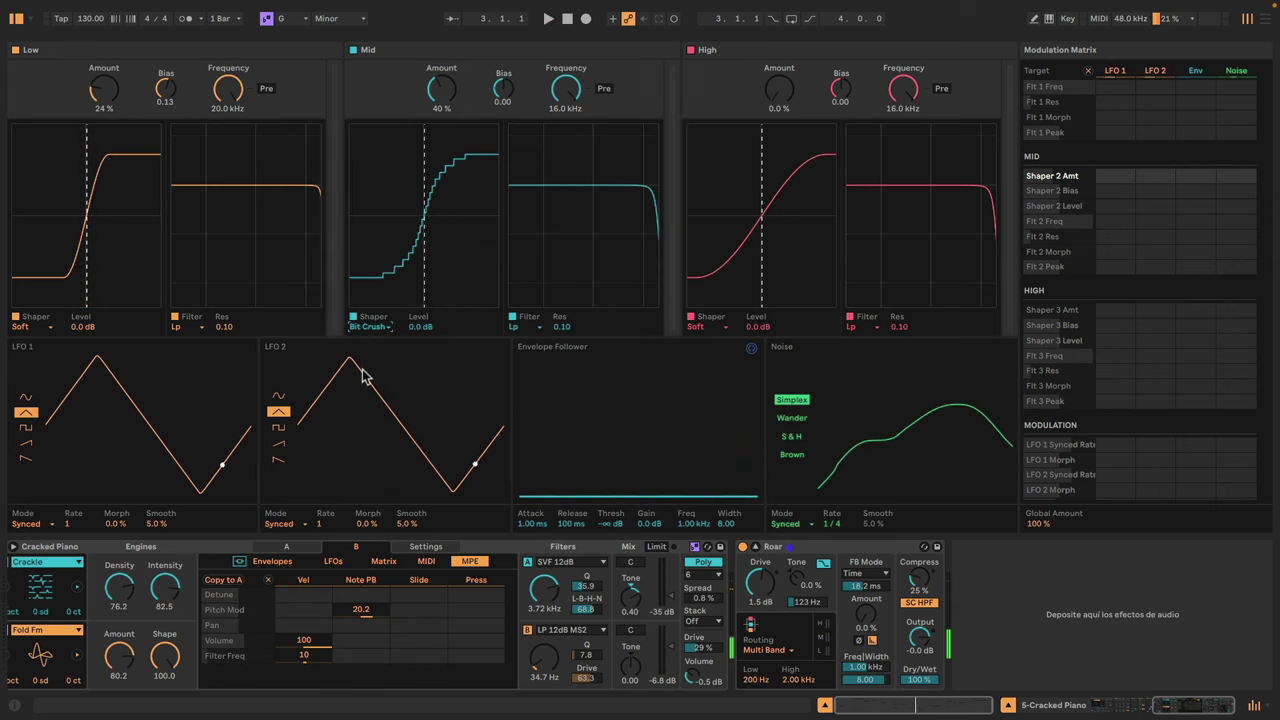
pyautogui.click(33, 338)
pyautogui.click(40, 452)
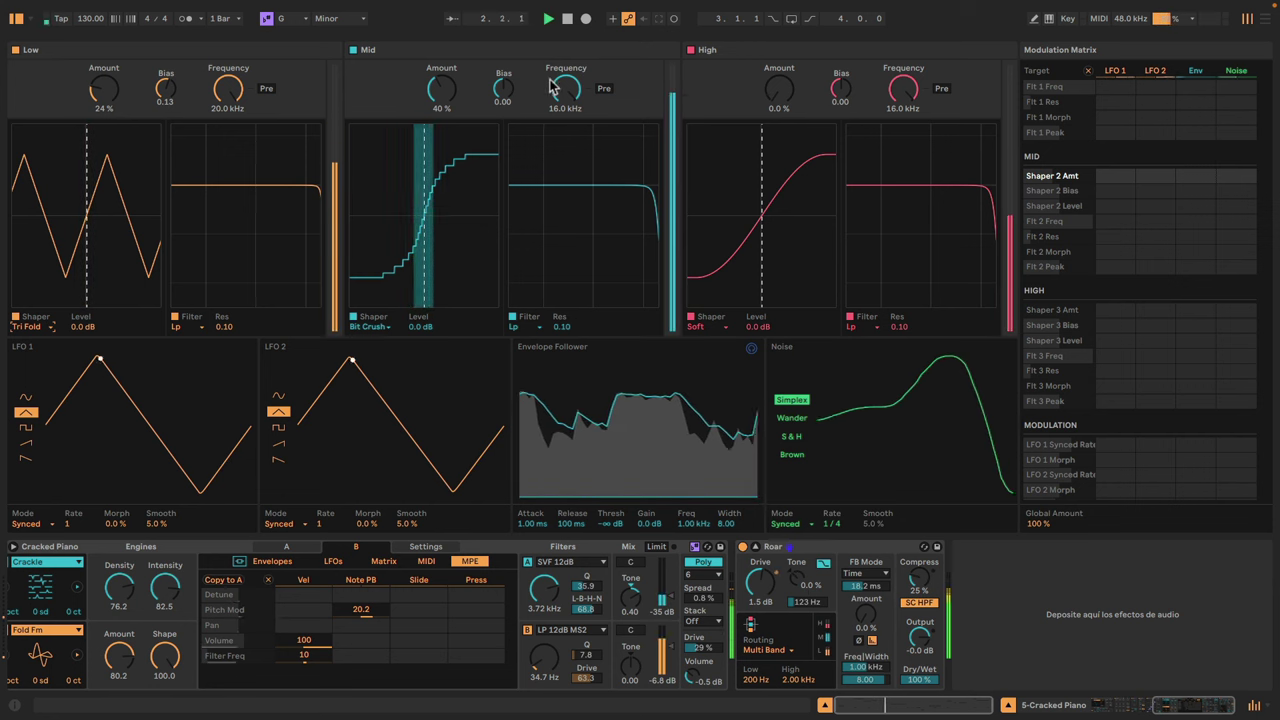
# - Set the Mid band's filter Frequency to 20.0 kHz and the Amounts to 21 % for Mid and 20 % for Low
pyautogui.moveTo(550, 84); pyautogui.dragTo(550, 50)
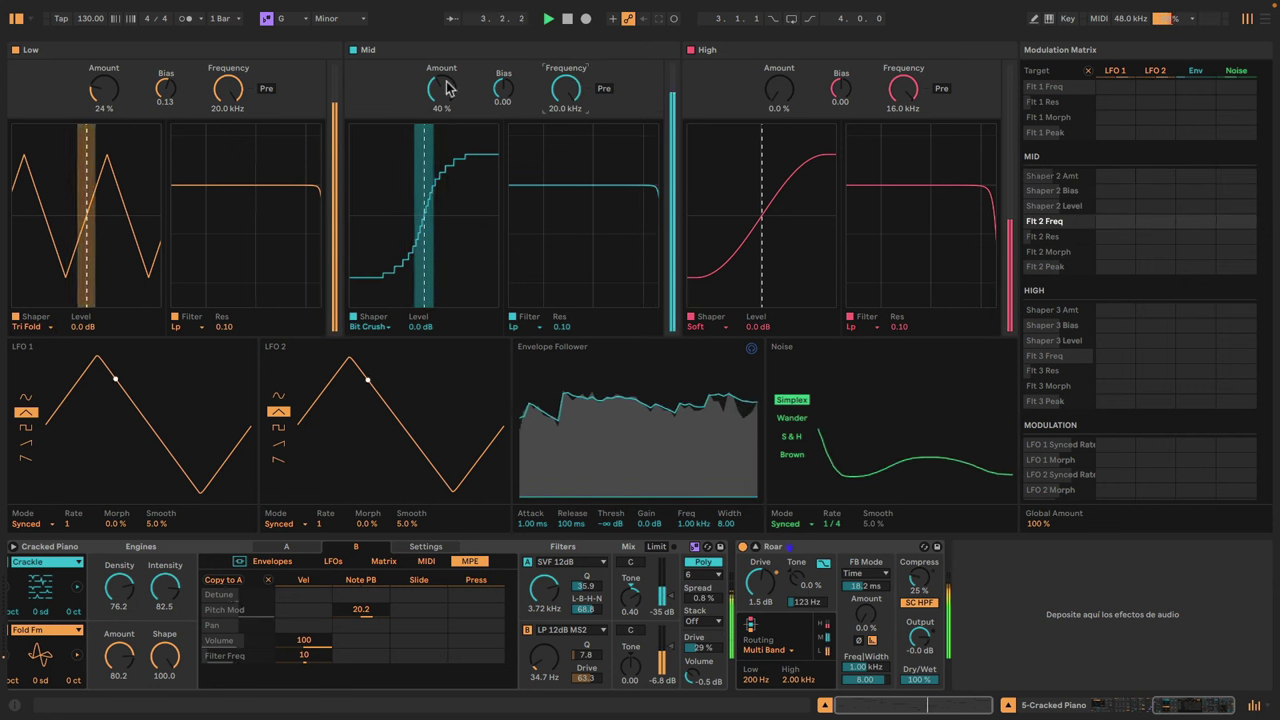
pyautogui.moveTo(447, 88); pyautogui.dragTo(447, 110)
pyautogui.moveTo(106, 90); pyautogui.dragTo(106, 99)
# - Raise Roar's High band Amount to 34 % and play the result
pyautogui.press('space')
pyautogui.click(781, 91)
pyautogui.moveTo(781, 91); pyautogui.dragTo(781, 40)
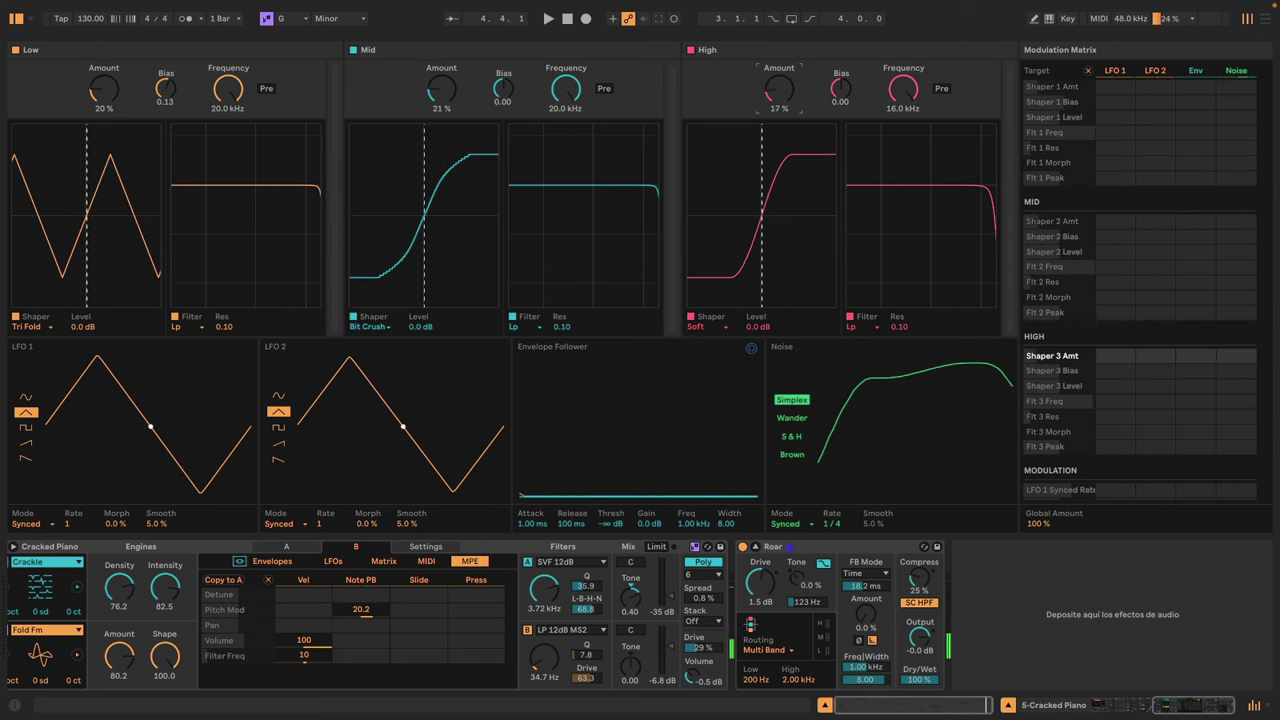
pyautogui.press('space')
pyautogui.moveTo(777, 94); pyautogui.dragTo(777, 115)
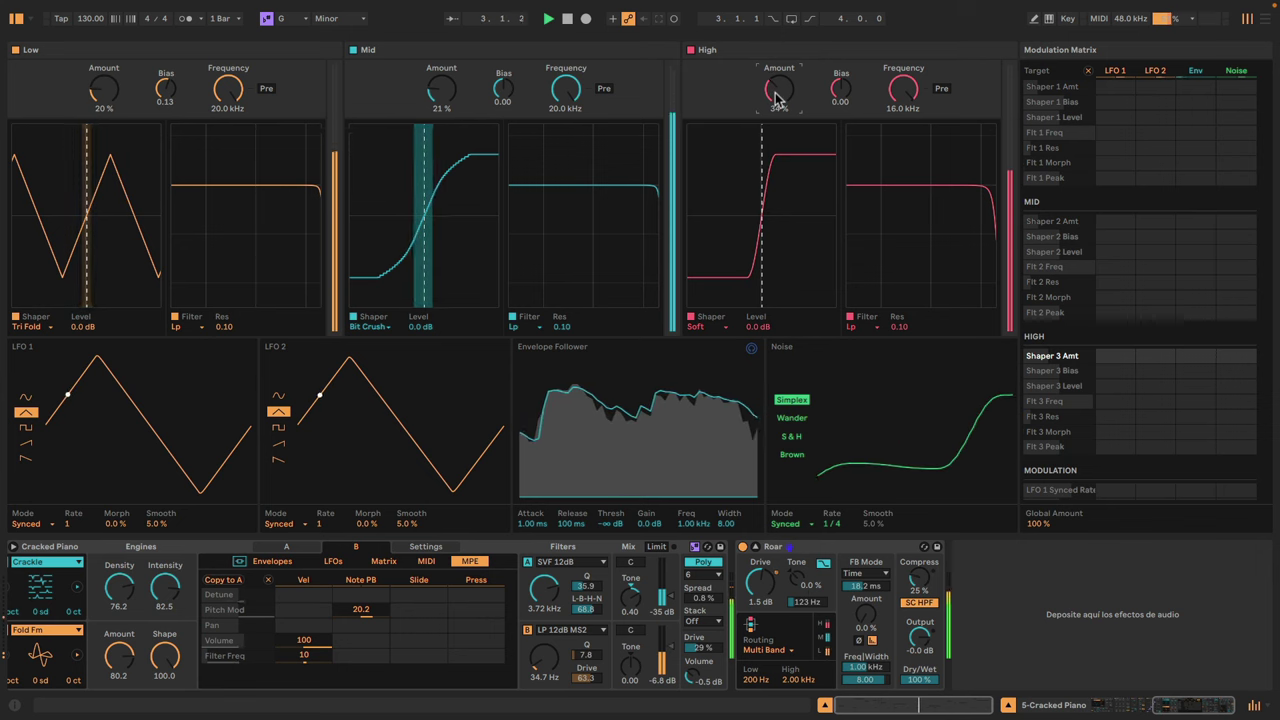
pyautogui.press('space')
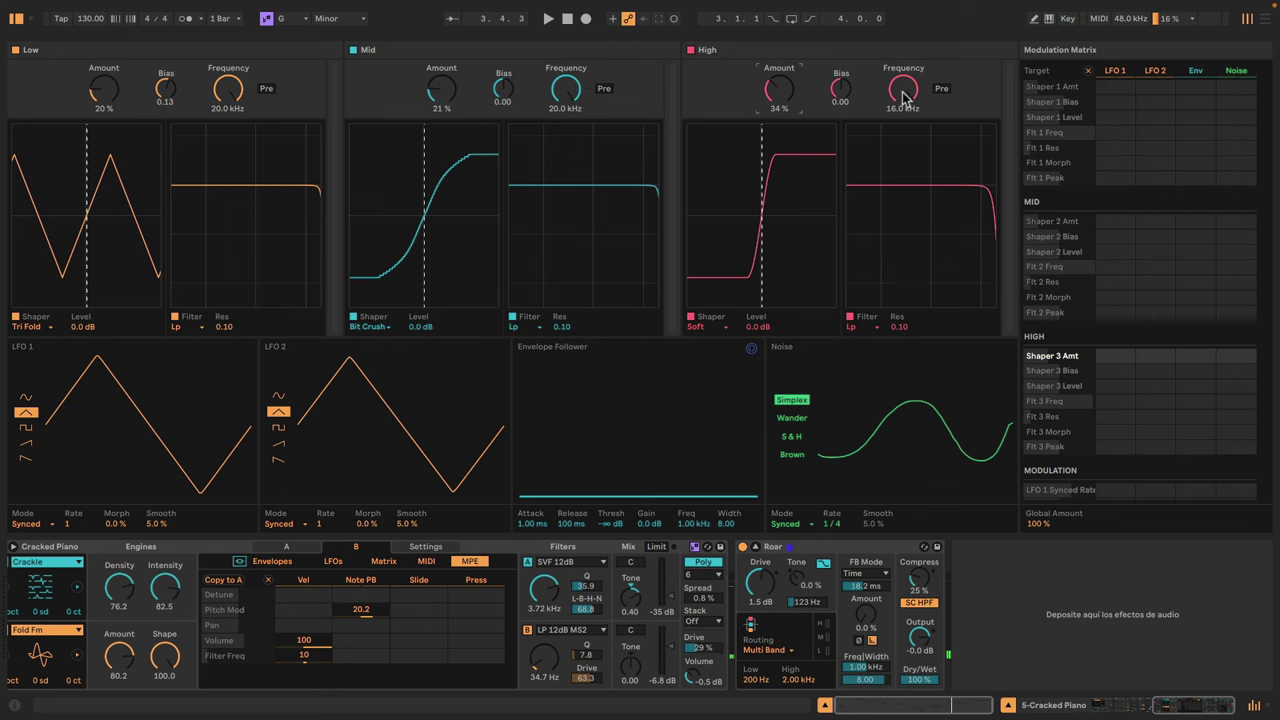
# - Set the High band's filter Frequency to 4.31 kHz and its Res to 1.00
pyautogui.moveTo(903, 90); pyautogui.dragTo(903, 130)
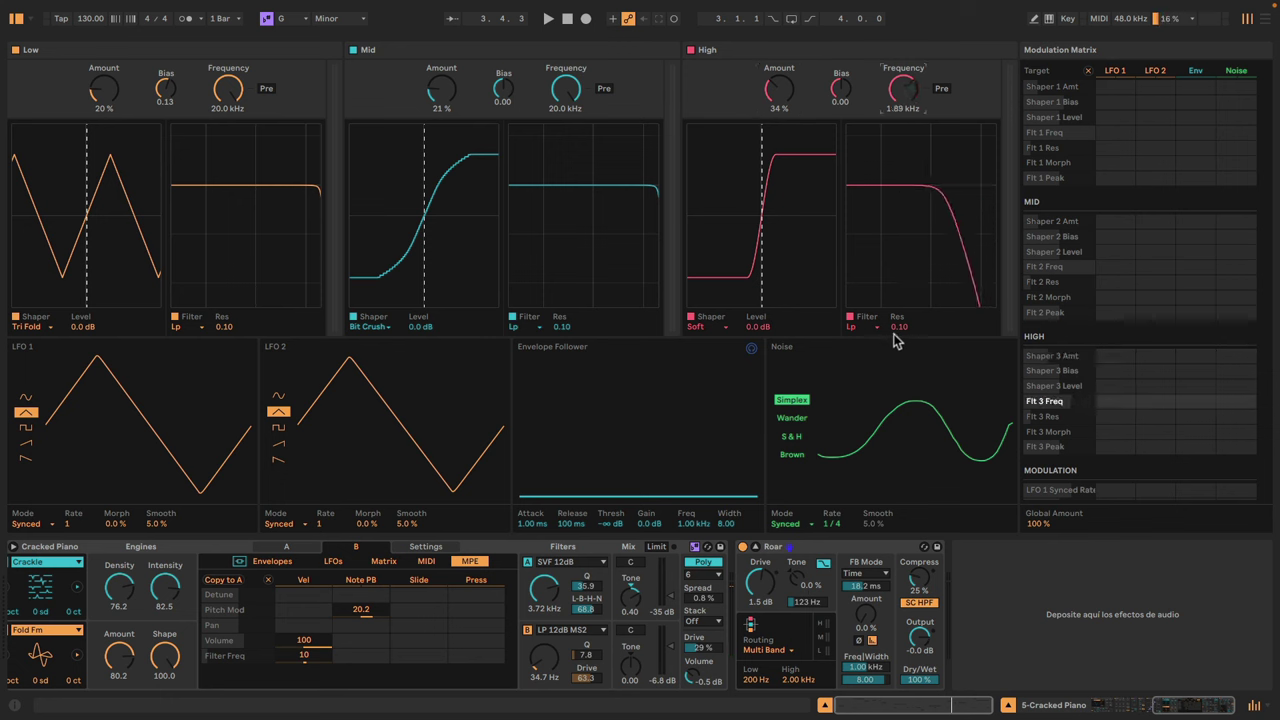
pyautogui.moveTo(894, 334); pyautogui.dragTo(894, 310)
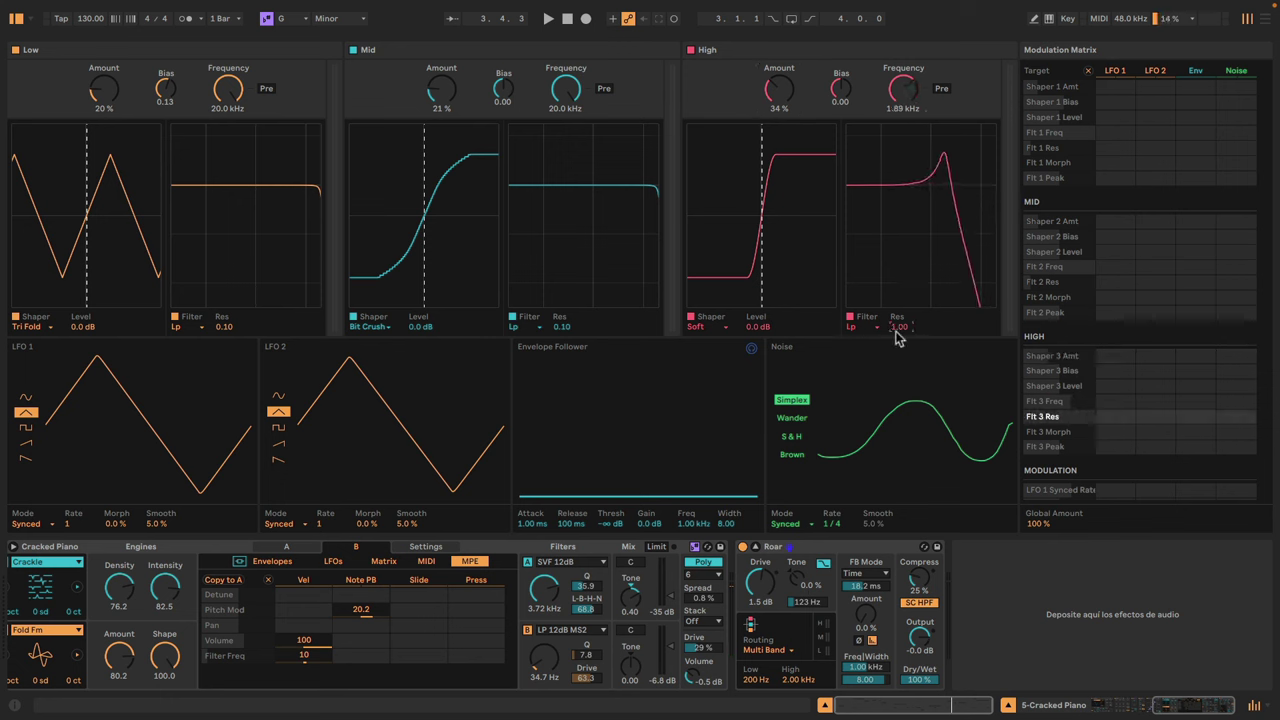
pyautogui.moveTo(902, 90); pyautogui.dragTo(902, 66)
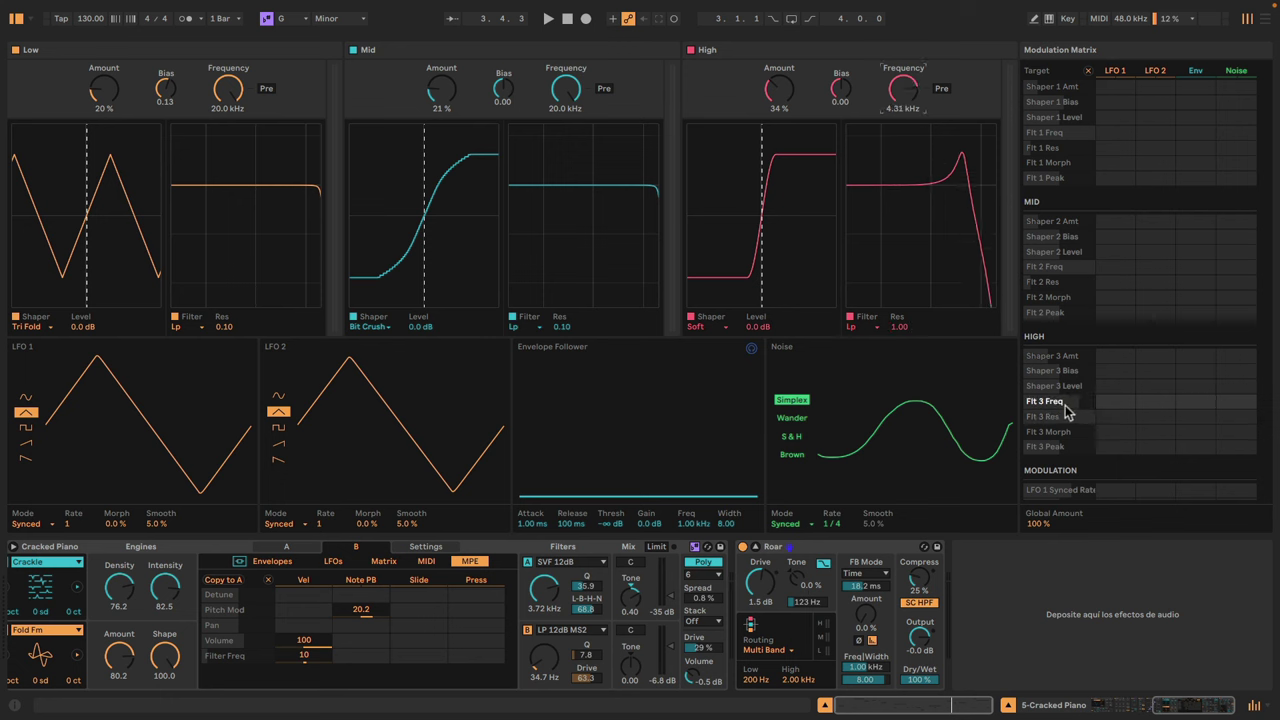
# - Modulate the High filter frequency with LFO 1 by 41, with the LFO in Free mode at a 0.22 Hz rate
pyautogui.moveTo(1153, 408); pyautogui.dragTo(1120, 360)
pyautogui.press('space')
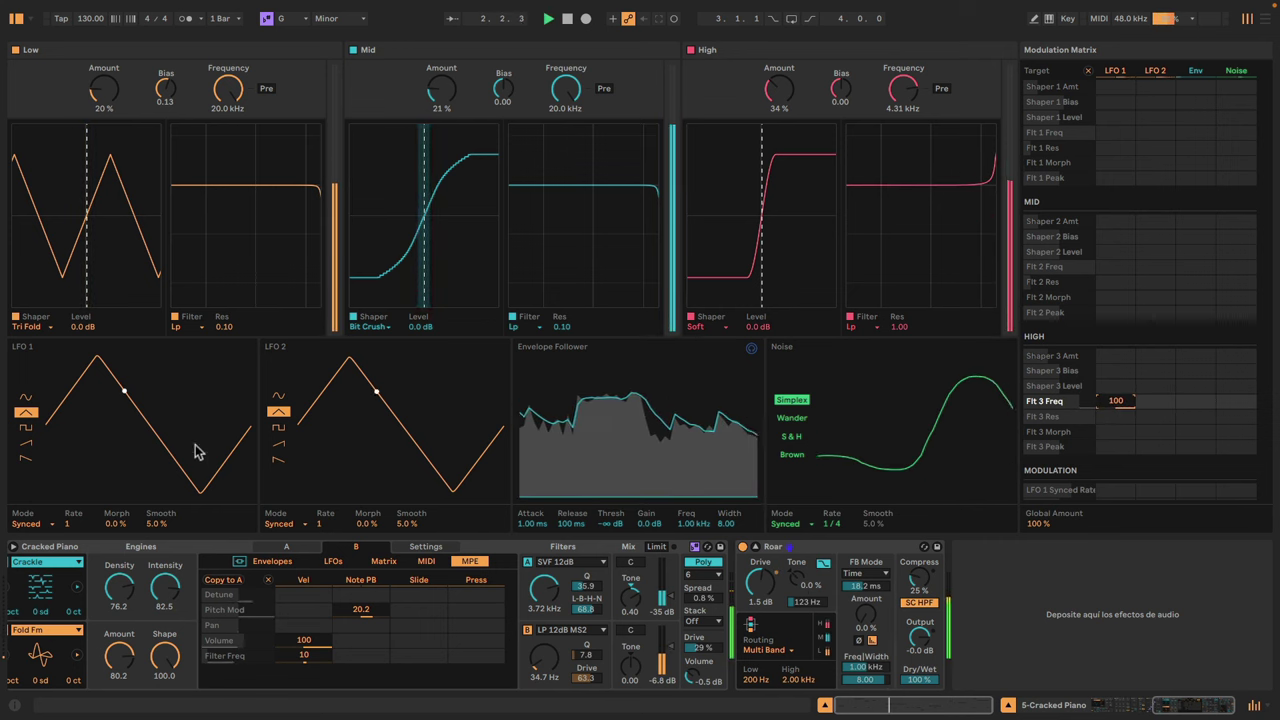
pyautogui.click(26, 523)
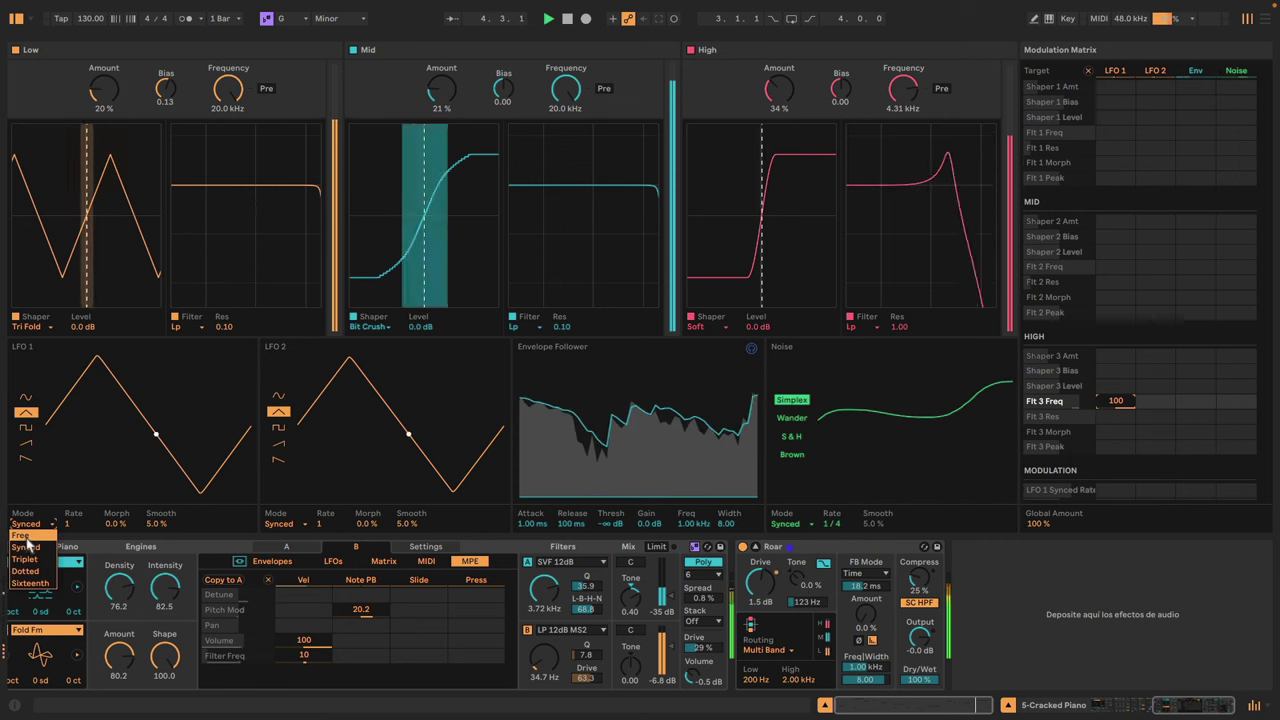
pyautogui.click(46, 535)
pyautogui.click(26, 524)
pyautogui.click(44, 532)
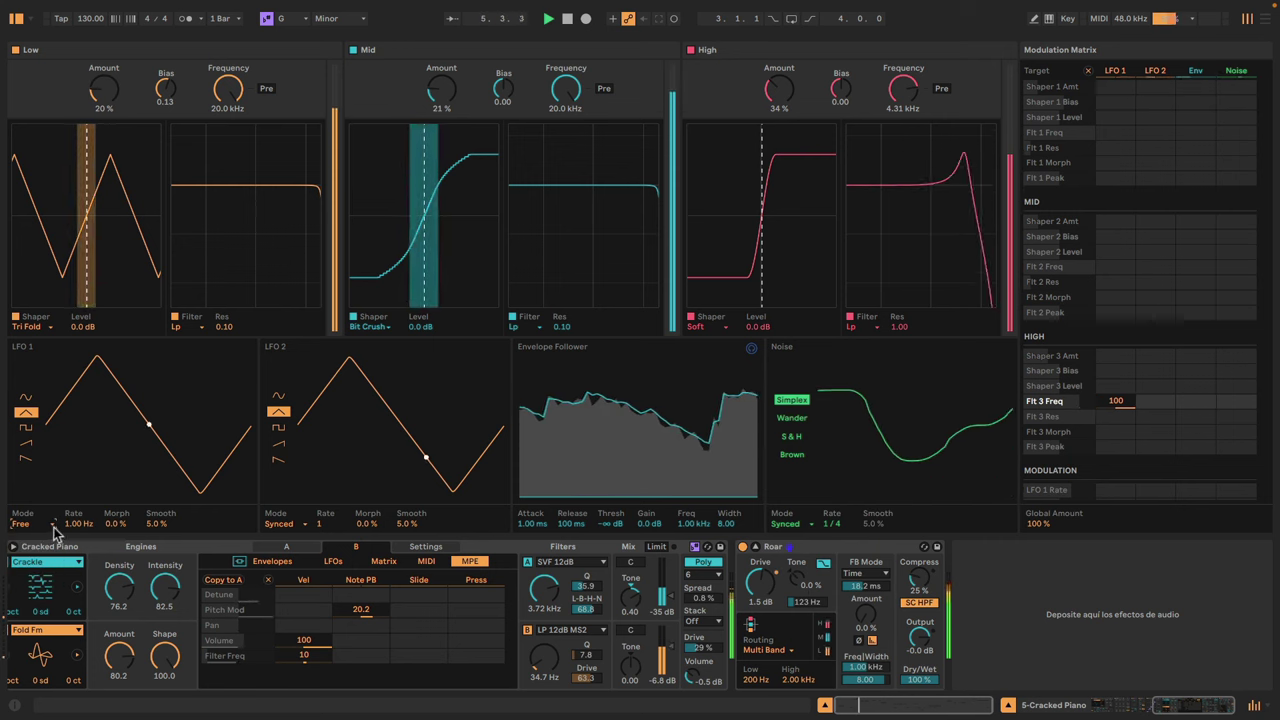
pyautogui.moveTo(78, 524)
pyautogui.mouseDown()
pyautogui.moveTo(78, 499)
pyautogui.moveTo(80, 533)
pyautogui.mouseUp()
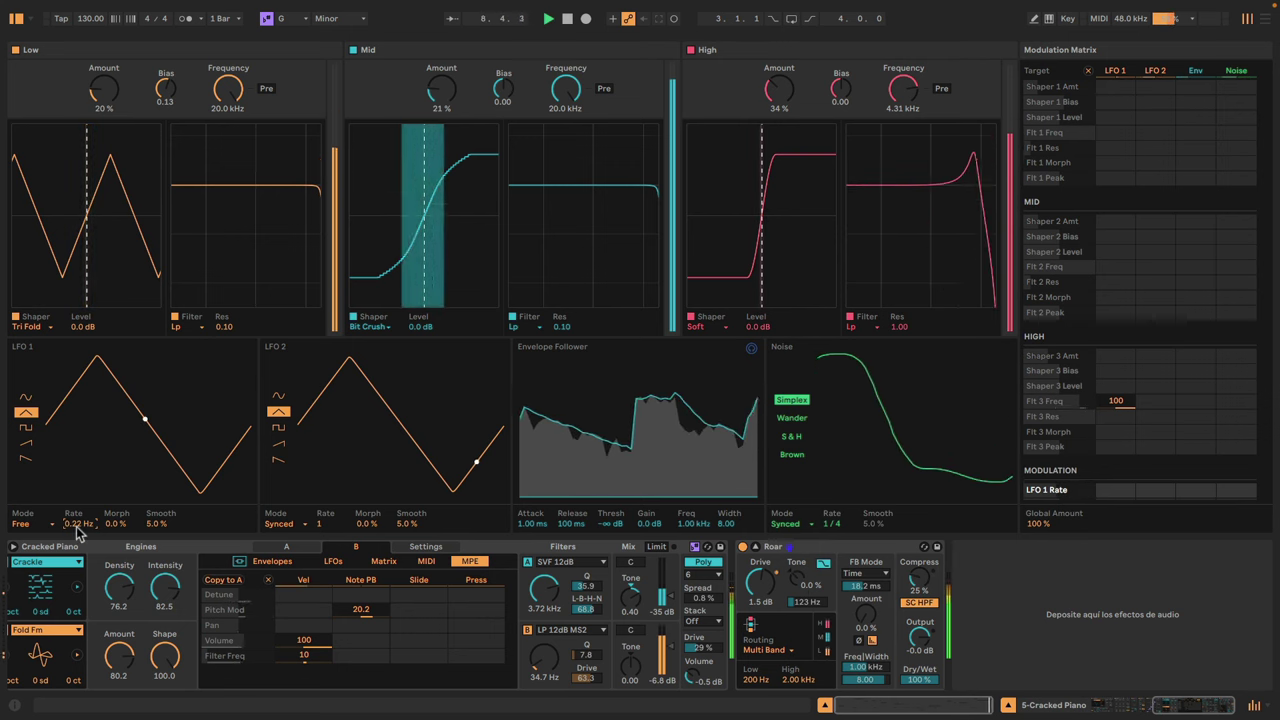
pyautogui.moveTo(1118, 400); pyautogui.dragTo(1118, 440)
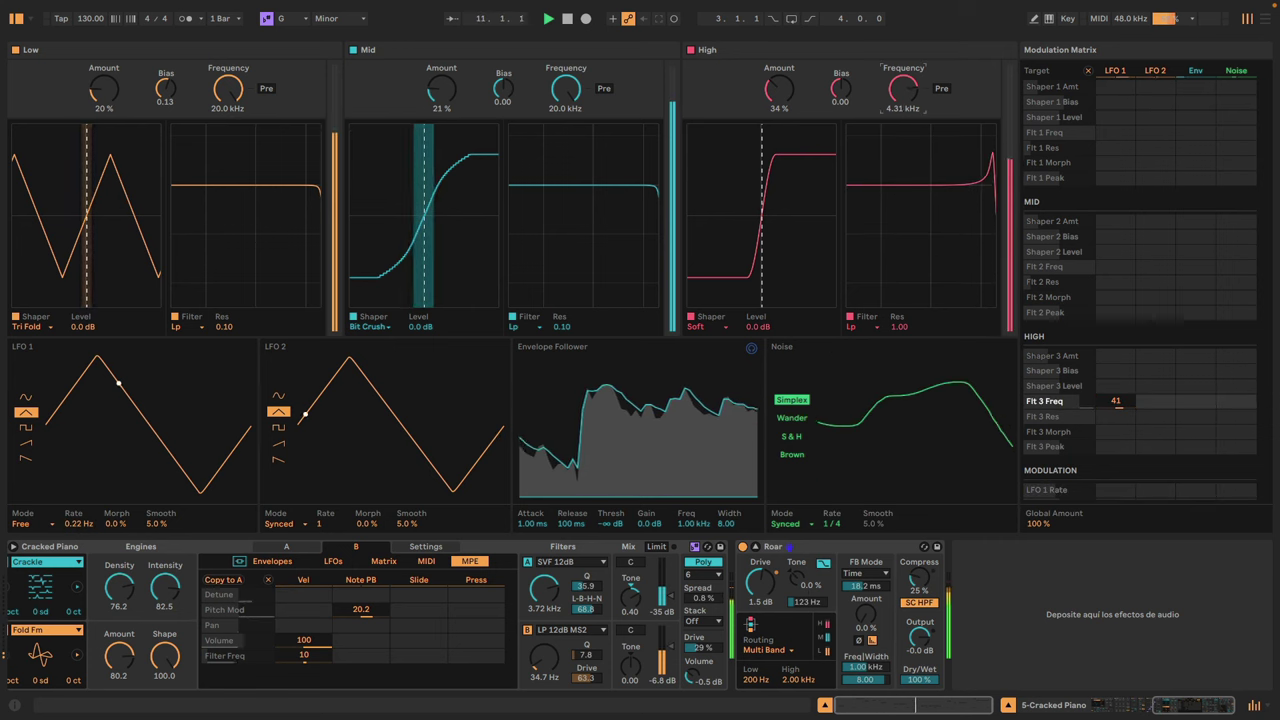
# - Set the High band's Amount to 57 %, its filter Frequency to 8.79 kHz and its Shaper to Half Rect
pyautogui.moveTo(780, 92); pyautogui.dragTo(780, 46)
pyautogui.click(700, 327)
pyautogui.click(722, 381)
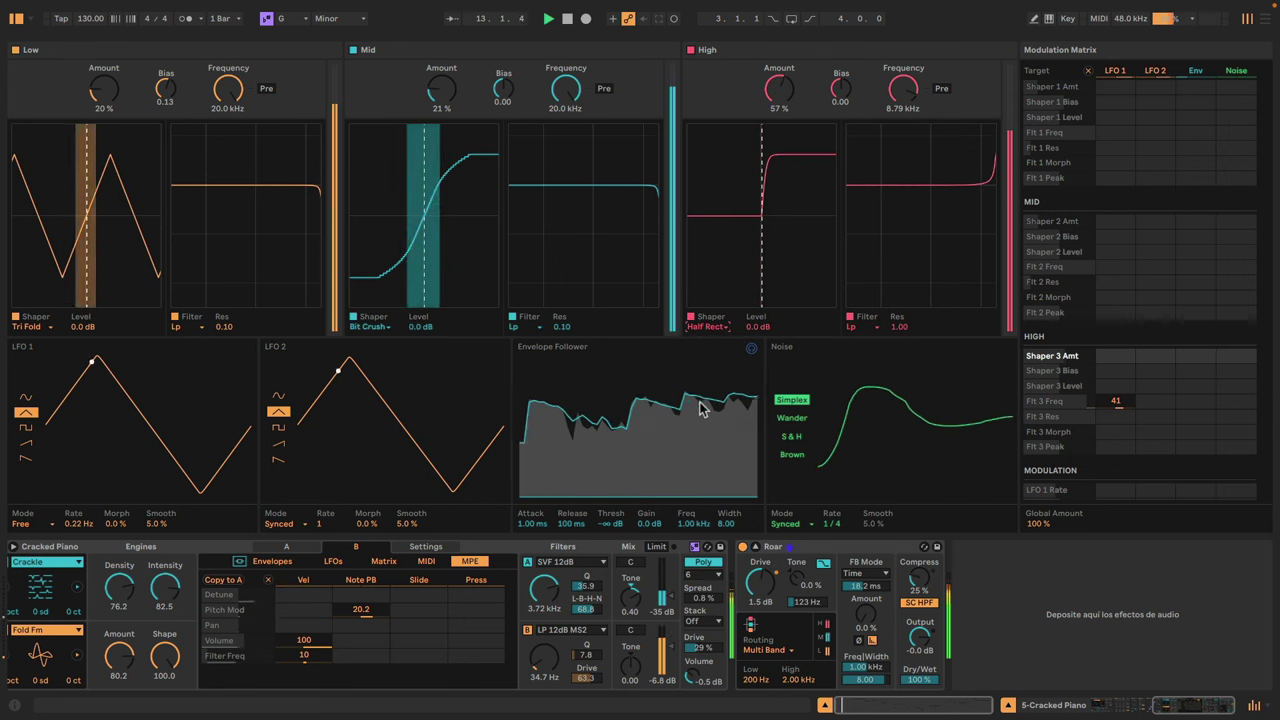
# - Try the Digital shaper on the High band, switch it to Bit Crush and set the filter Res to 0.73
pyautogui.click(707, 327)
pyautogui.click(708, 351)
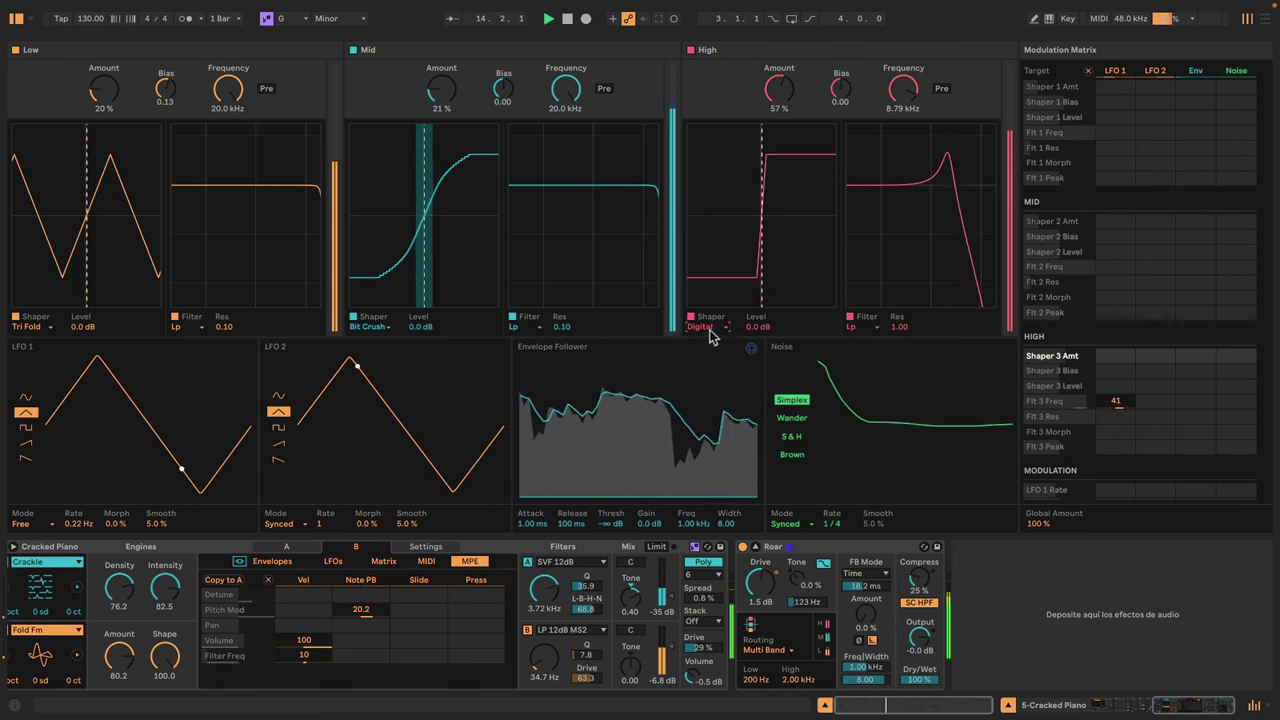
pyautogui.click(709, 328)
pyautogui.click(712, 360)
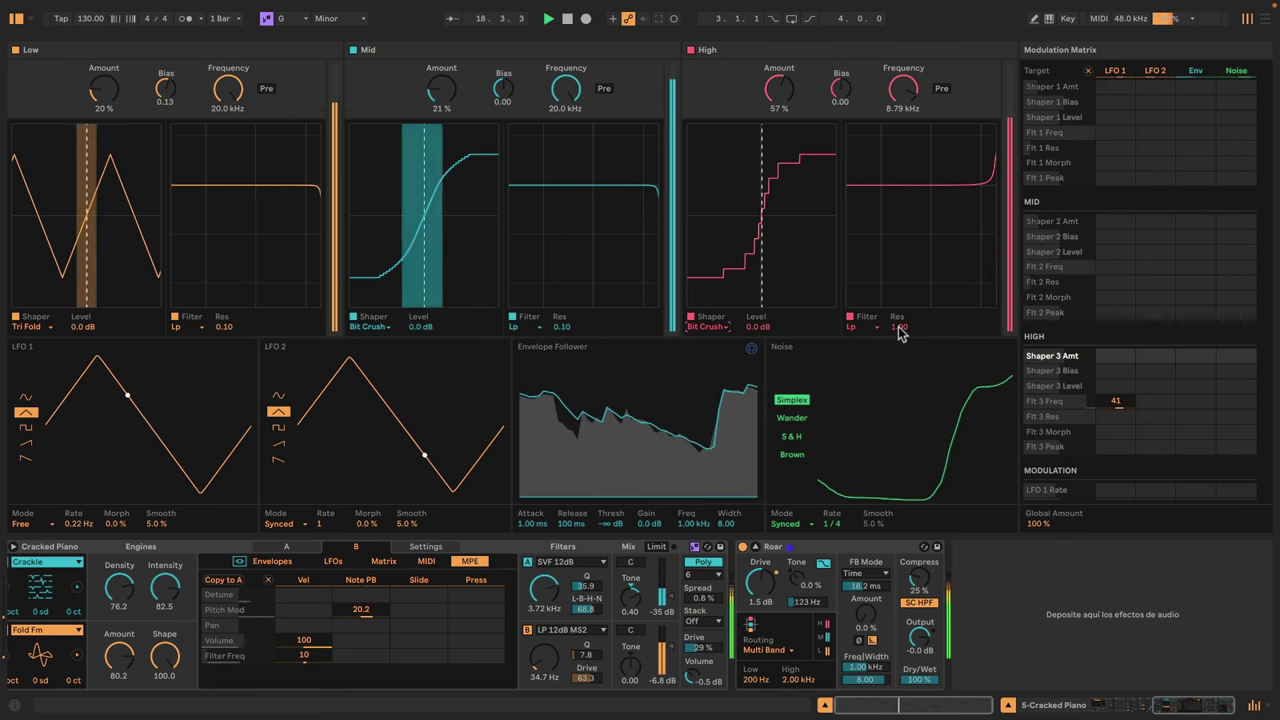
pyautogui.moveTo(900, 326); pyautogui.dragTo(898, 337)
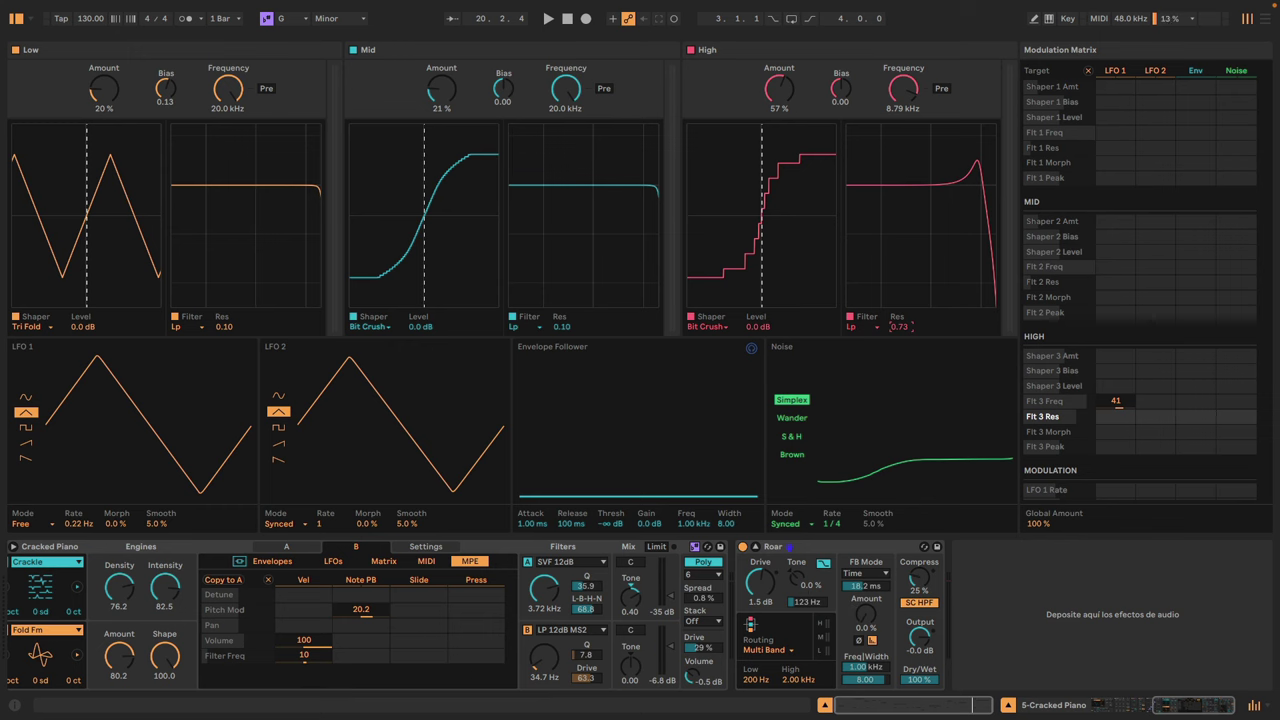
# - Examine the expanded modulation matrix of the Cracked Piano Meld device and collapse it again
pyautogui.click(13, 548)
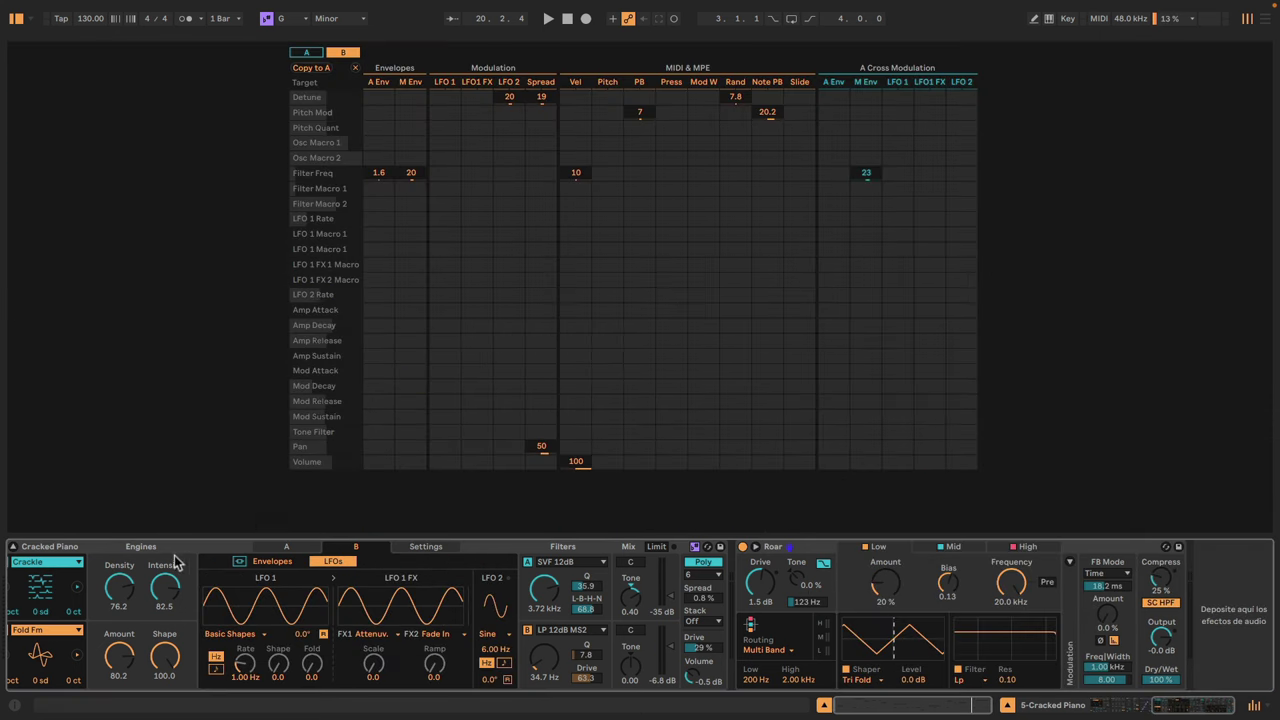
pyautogui.click(13, 547)
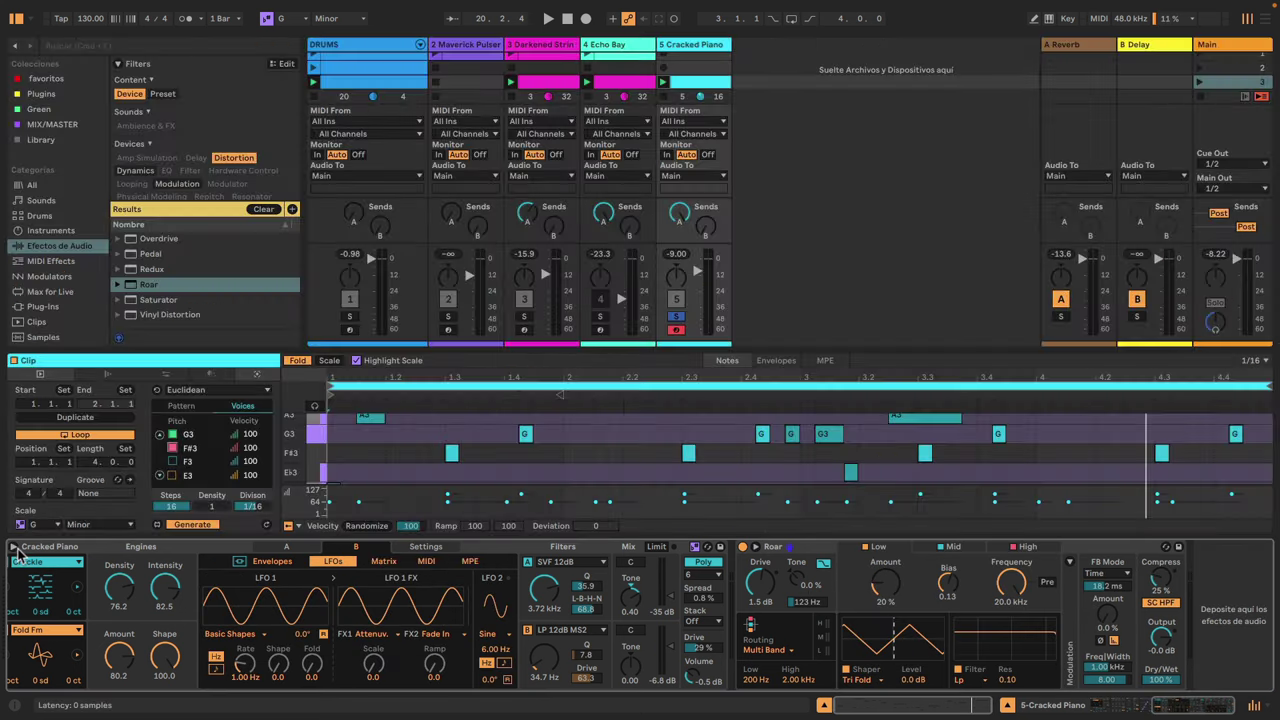
pyautogui.click(13, 548)
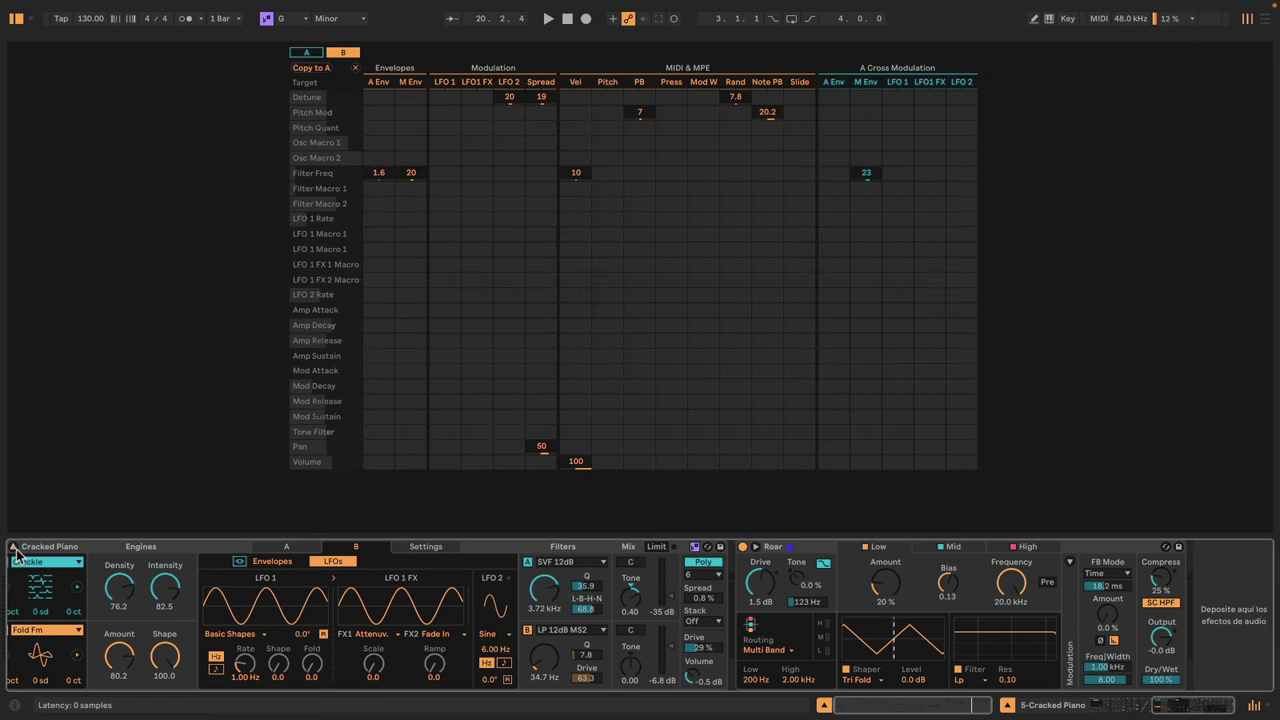
pyautogui.click(13, 548)
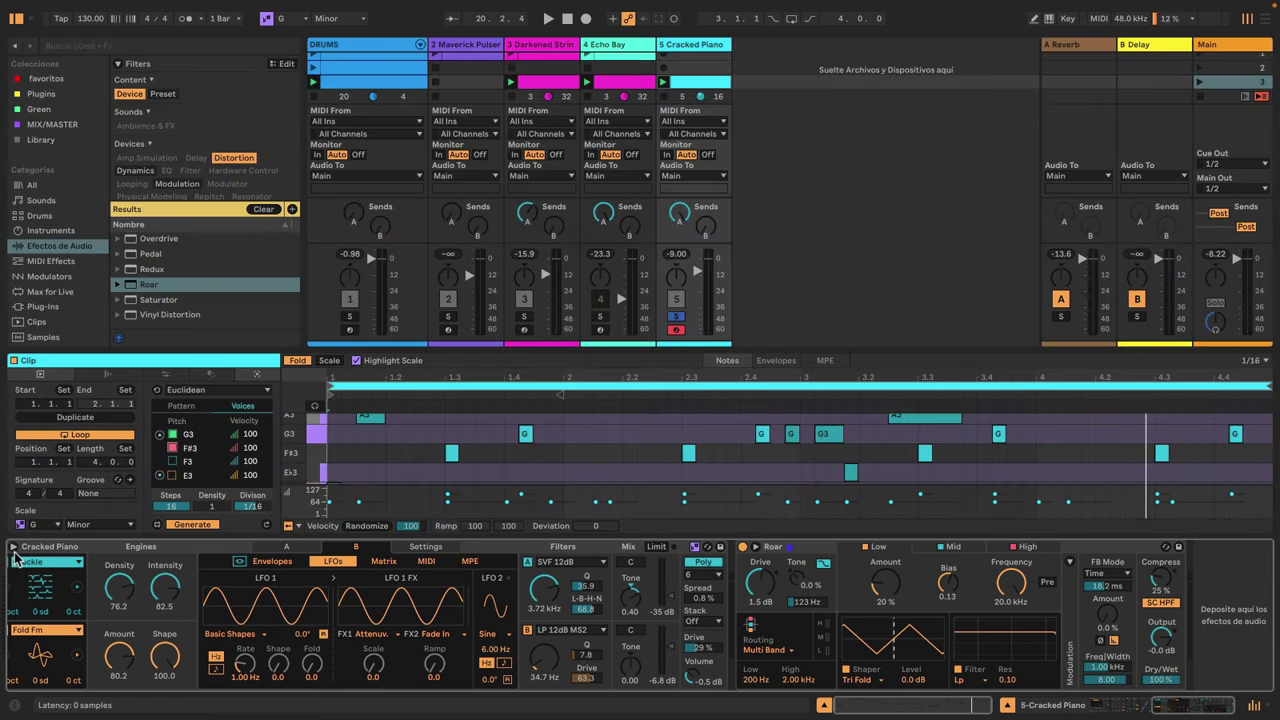
# - Add a Roar effect to the DRUMS track and set its routing to Multi Band
pyautogui.click(21, 20)
pyautogui.click(90, 55)
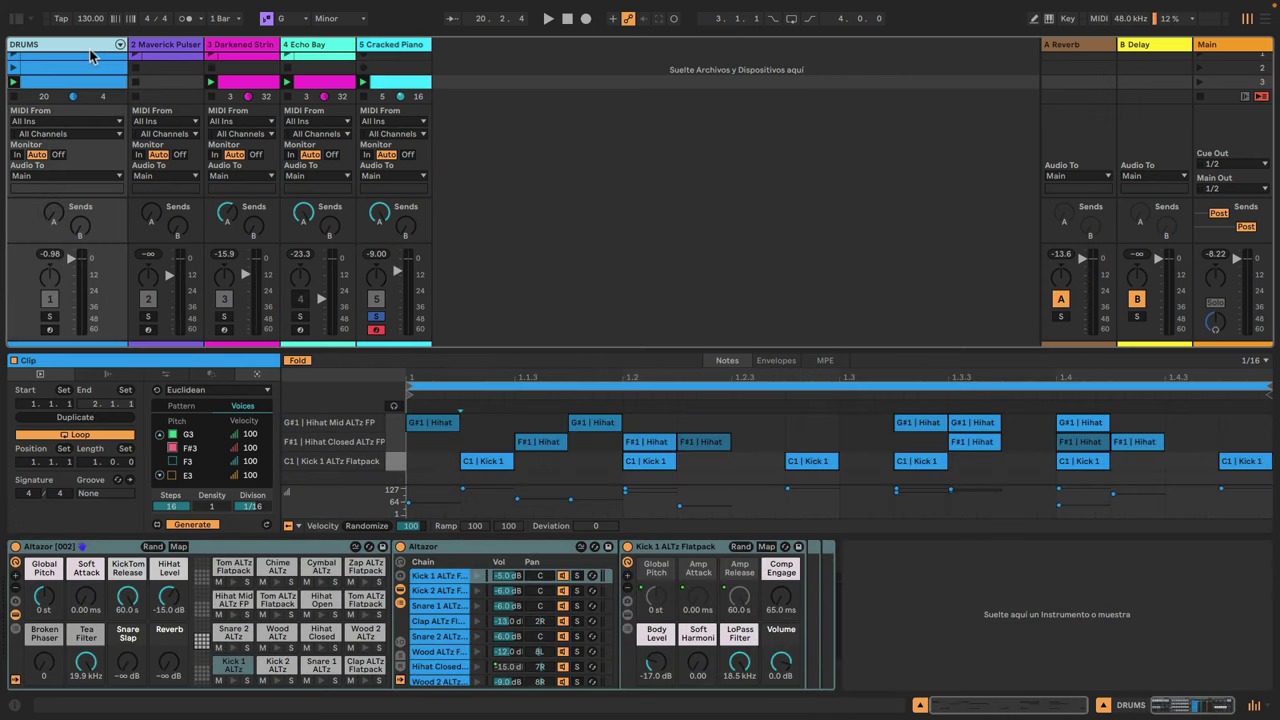
pyautogui.click(21, 20)
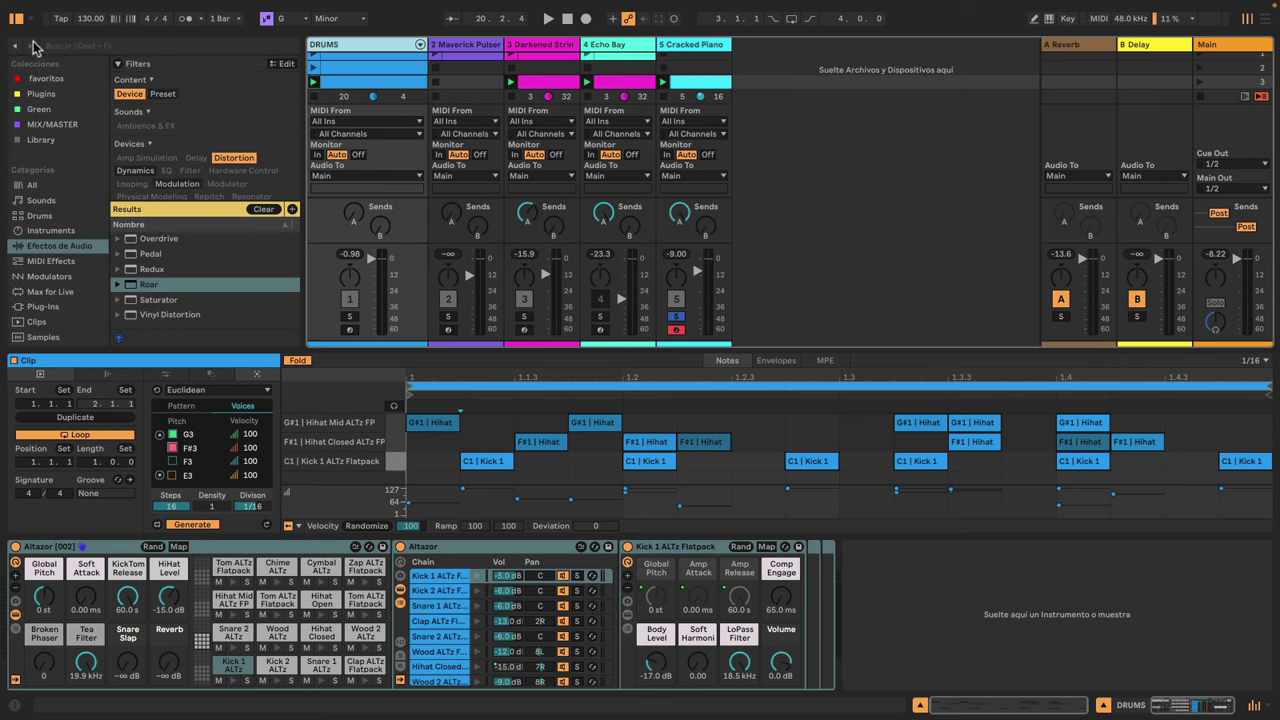
pyautogui.doubleClick(155, 289)
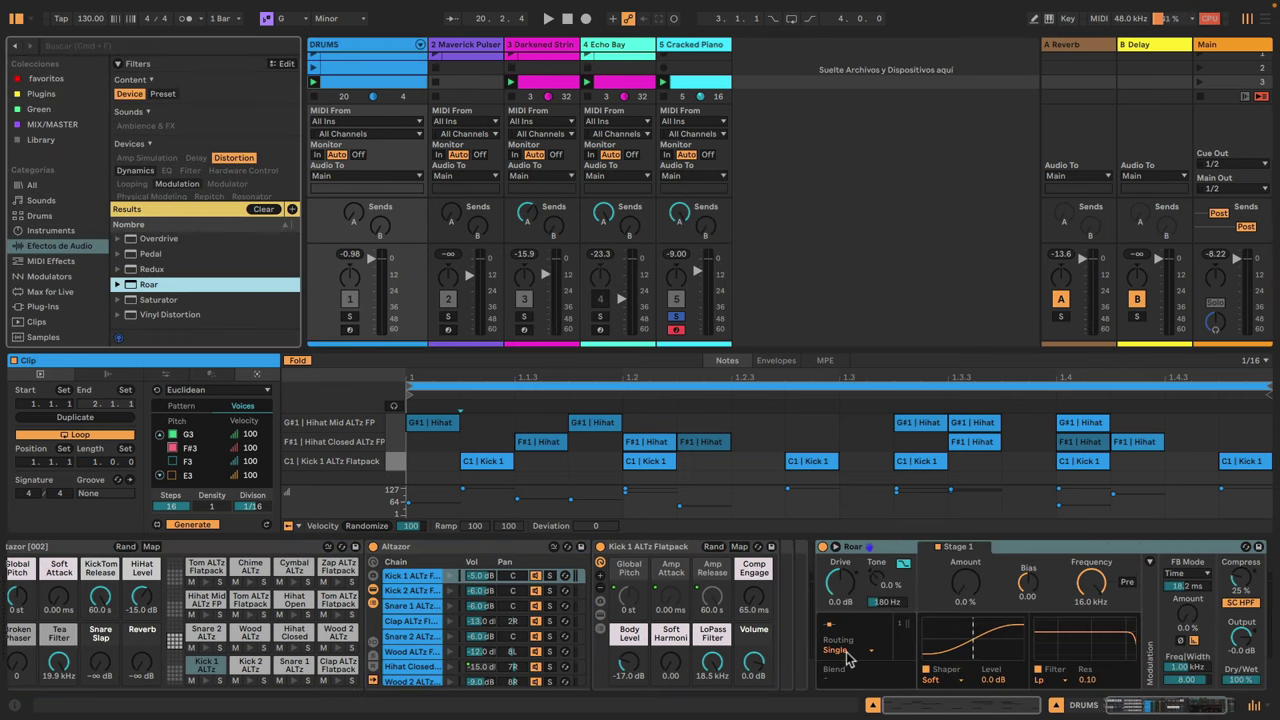
pyautogui.click(840, 650)
pyautogui.click(850, 622)
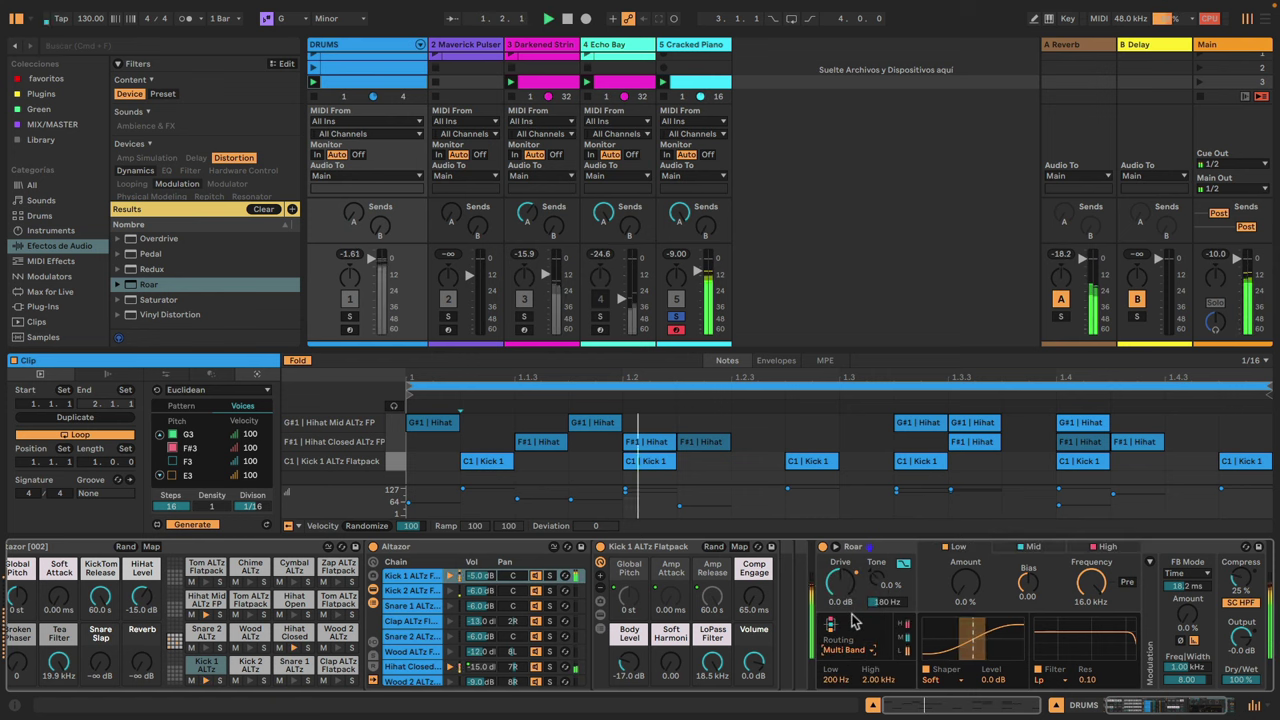
# - Move the solo from the Cracked Piano track to DRUMS and expand the display of the drums' Roar
pyautogui.click(677, 317)
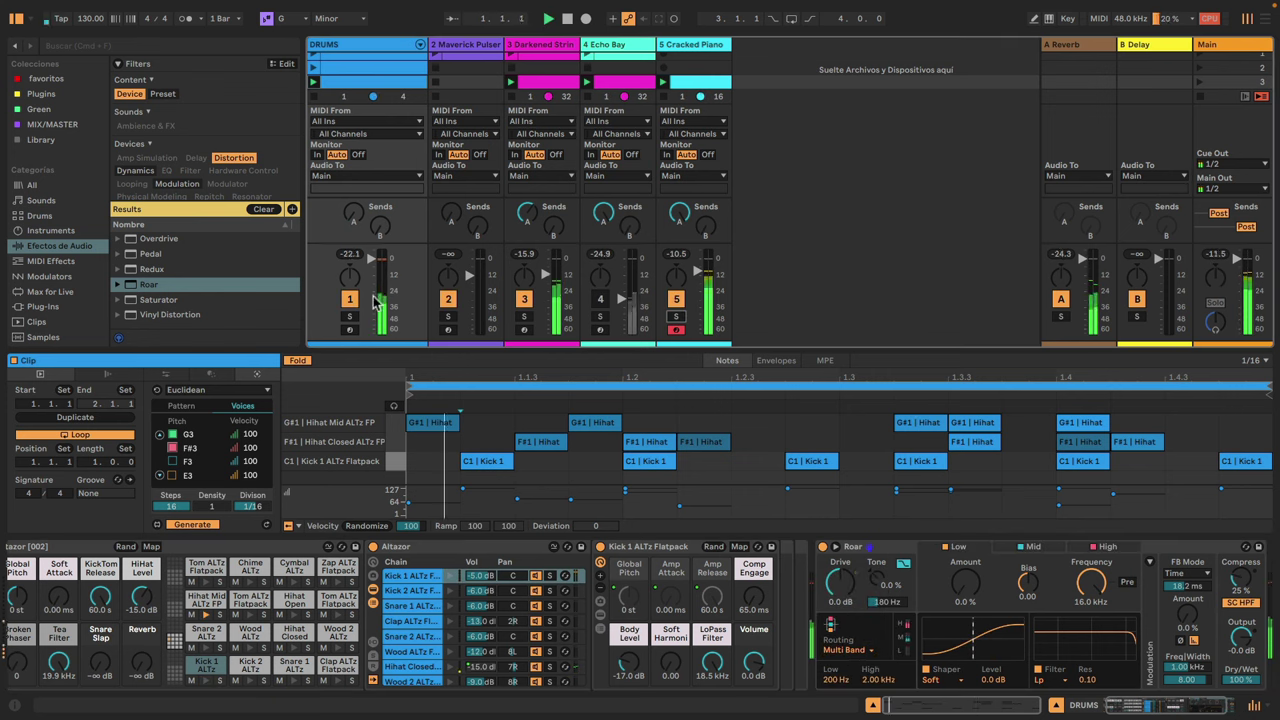
pyautogui.click(349, 316)
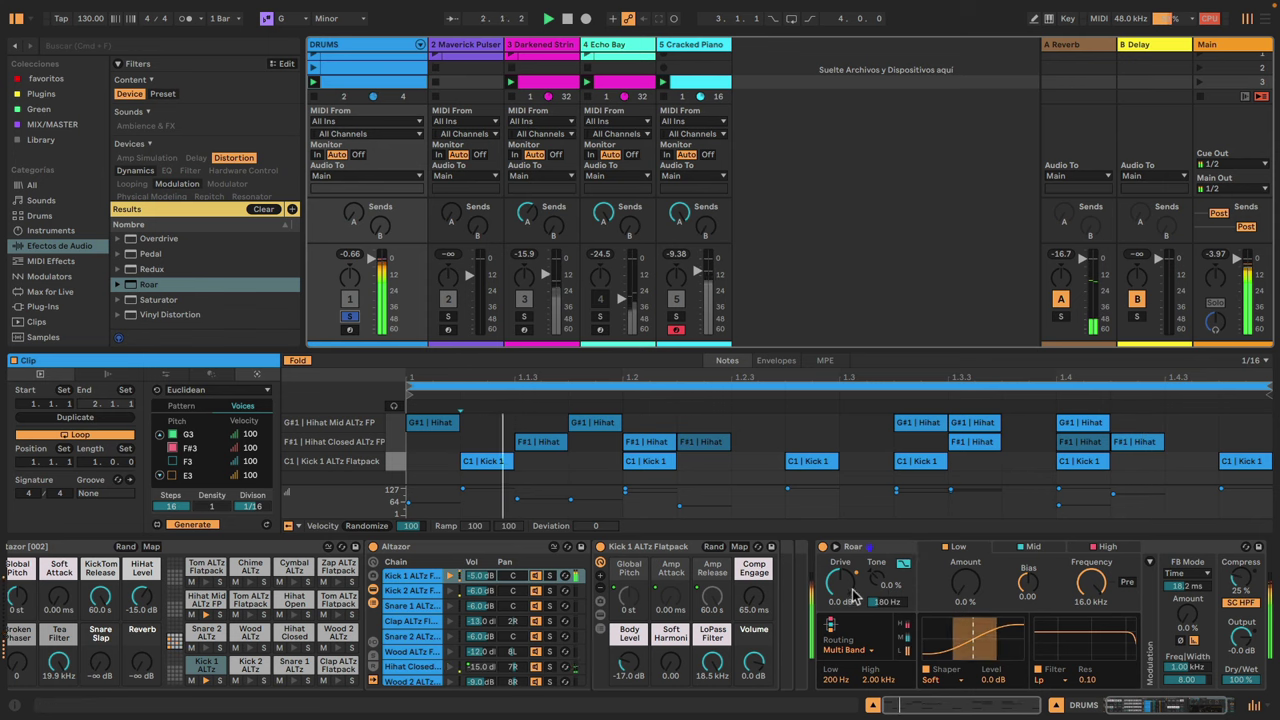
pyautogui.click(836, 547)
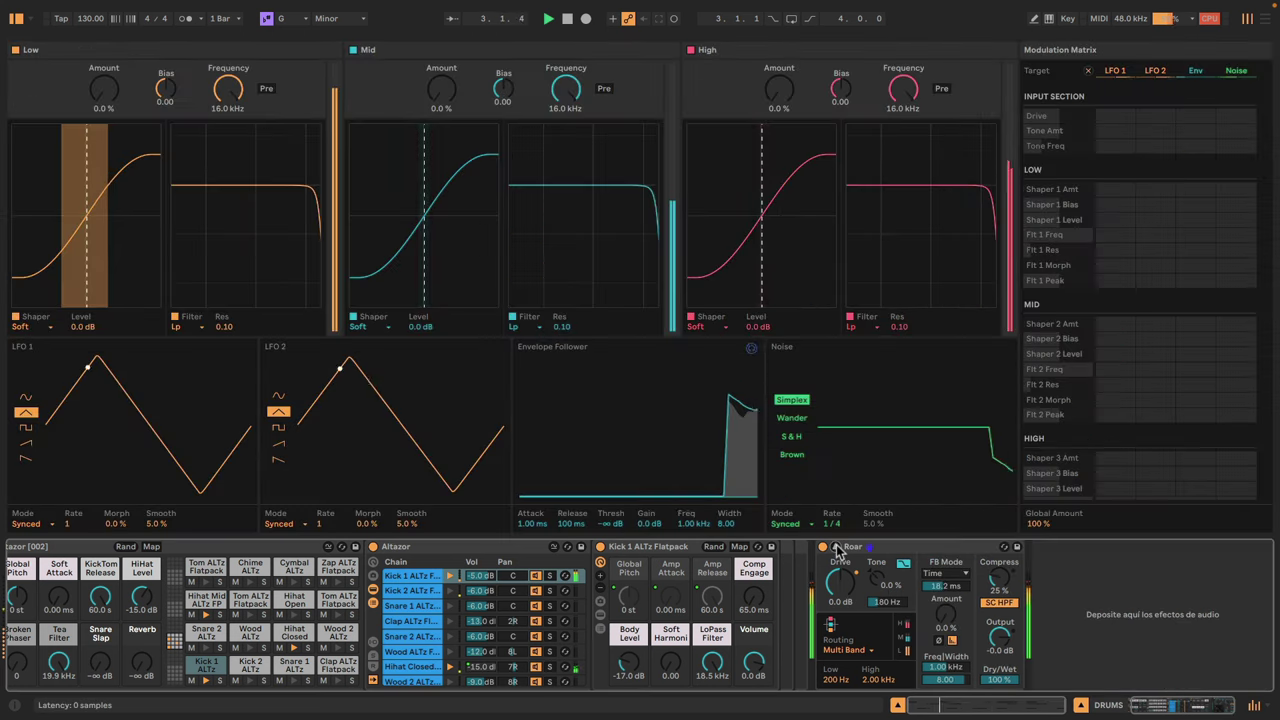
# - Set Roar's Low Amount to 21 % and Mid Amount to 17 %, raise the High Amount and lower the High filter Frequency to 5.08 kHz
pyautogui.moveTo(104, 88)
pyautogui.mouseDown()
pyautogui.moveTo(104, 46)
pyautogui.moveTo(104, 70)
pyautogui.mouseUp()
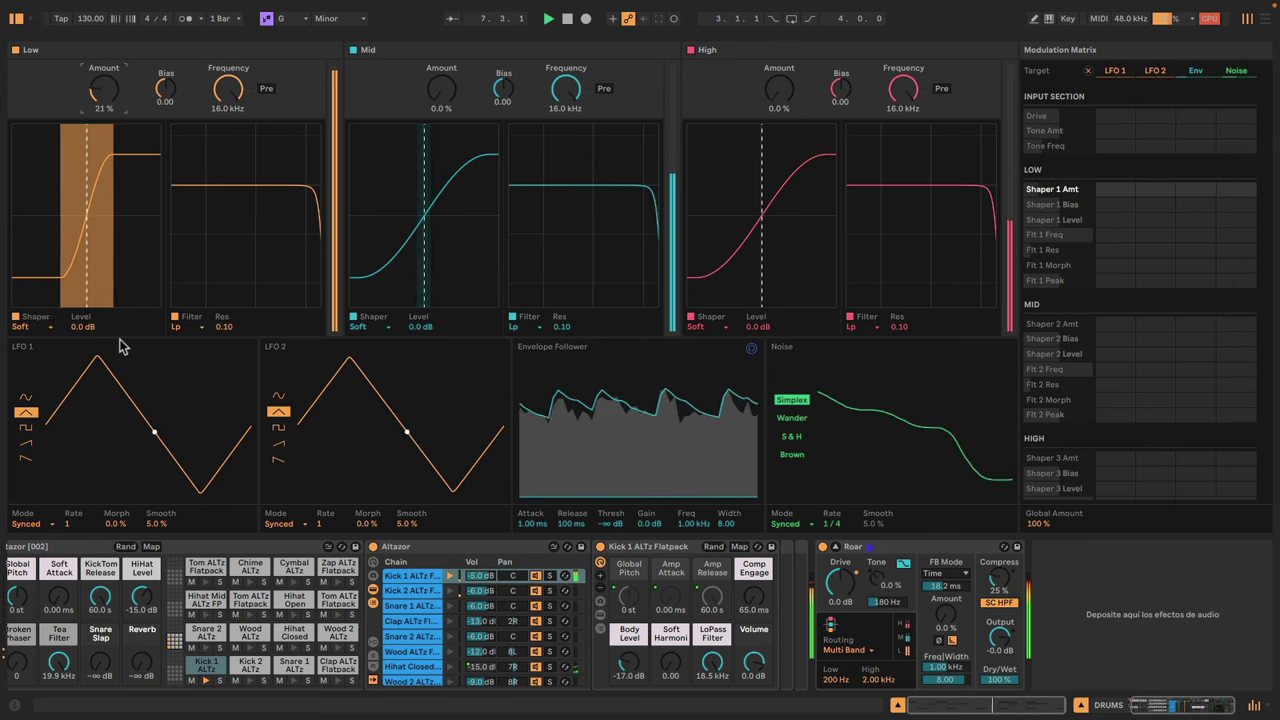
pyautogui.moveTo(441, 88); pyautogui.dragTo(441, 82)
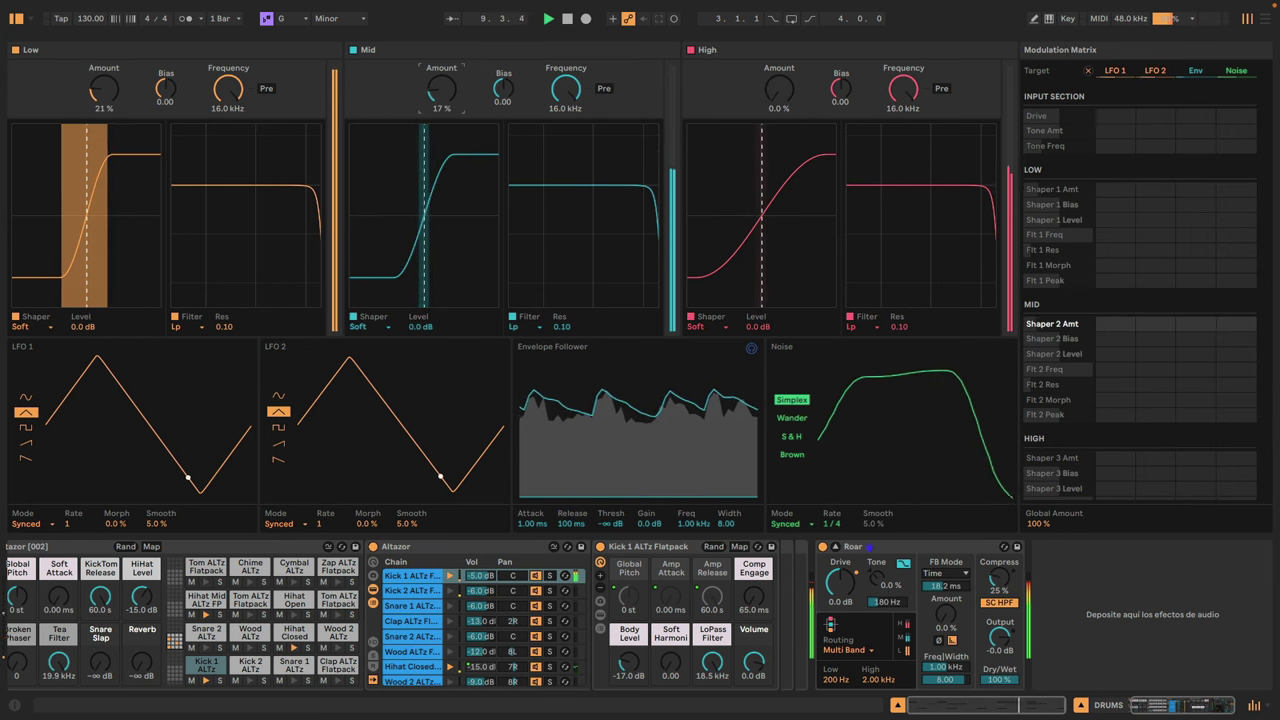
pyautogui.moveTo(779, 88); pyautogui.dragTo(779, 83)
pyautogui.moveTo(903, 88); pyautogui.dragTo(903, 100)
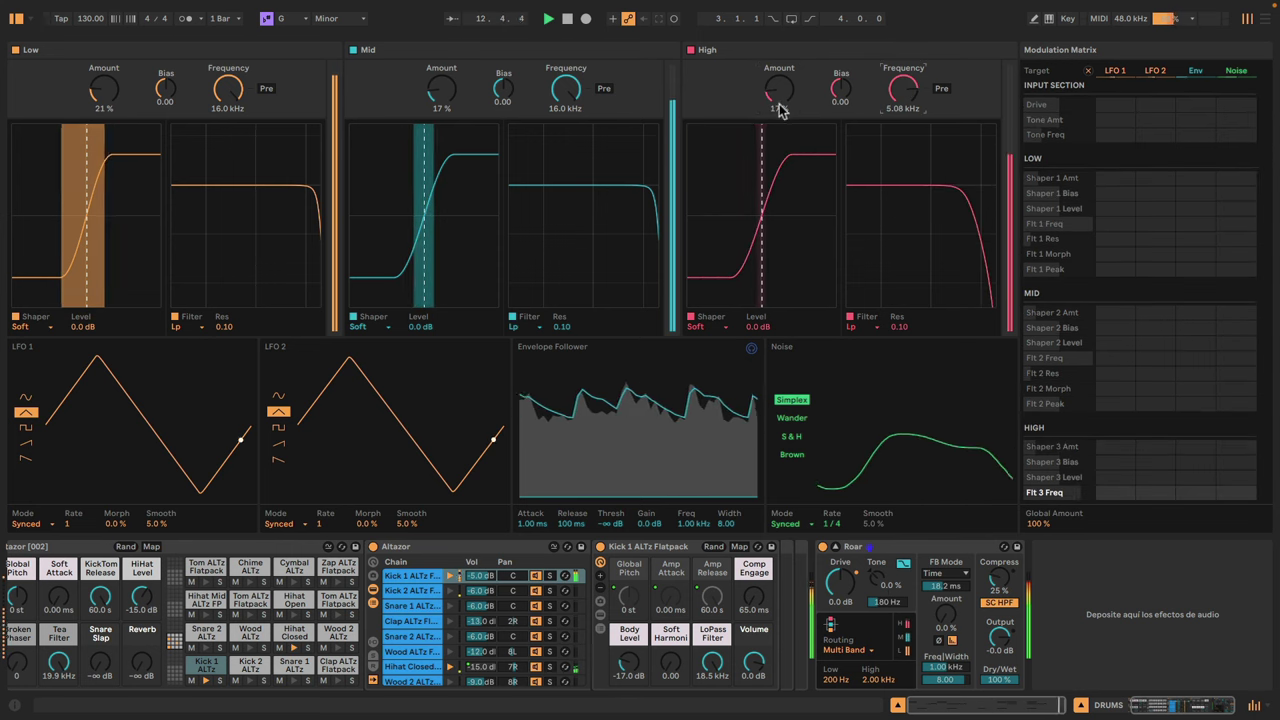
# - Change the High band's shaper to Bit Crusher and set its Amount to 6.3 %
pyautogui.click(696, 327)
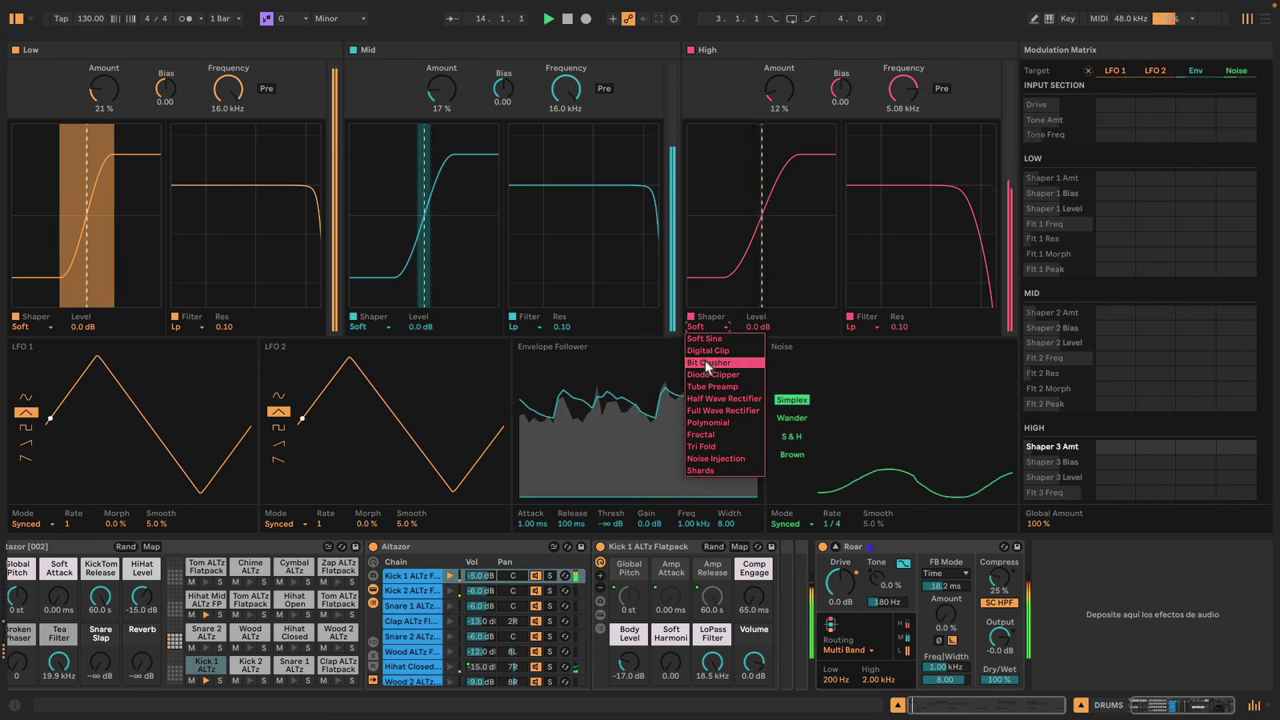
pyautogui.click(707, 363)
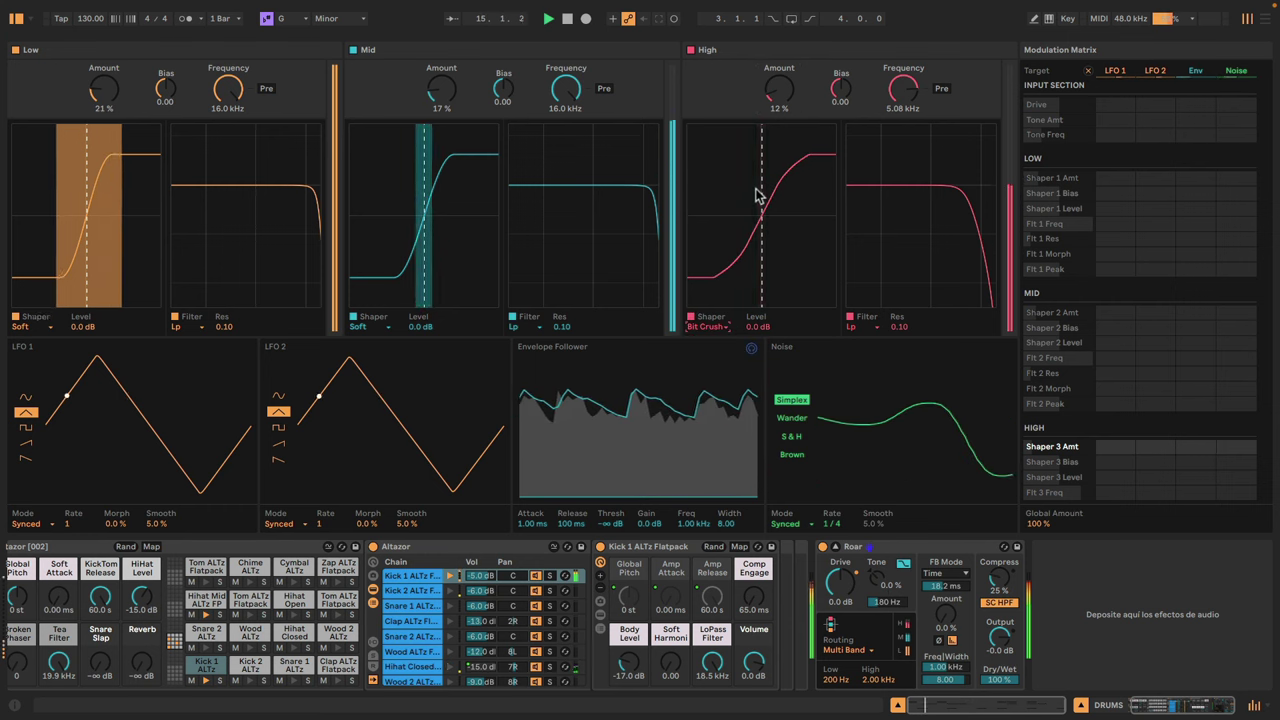
pyautogui.moveTo(782, 93); pyautogui.dragTo(782, 95)
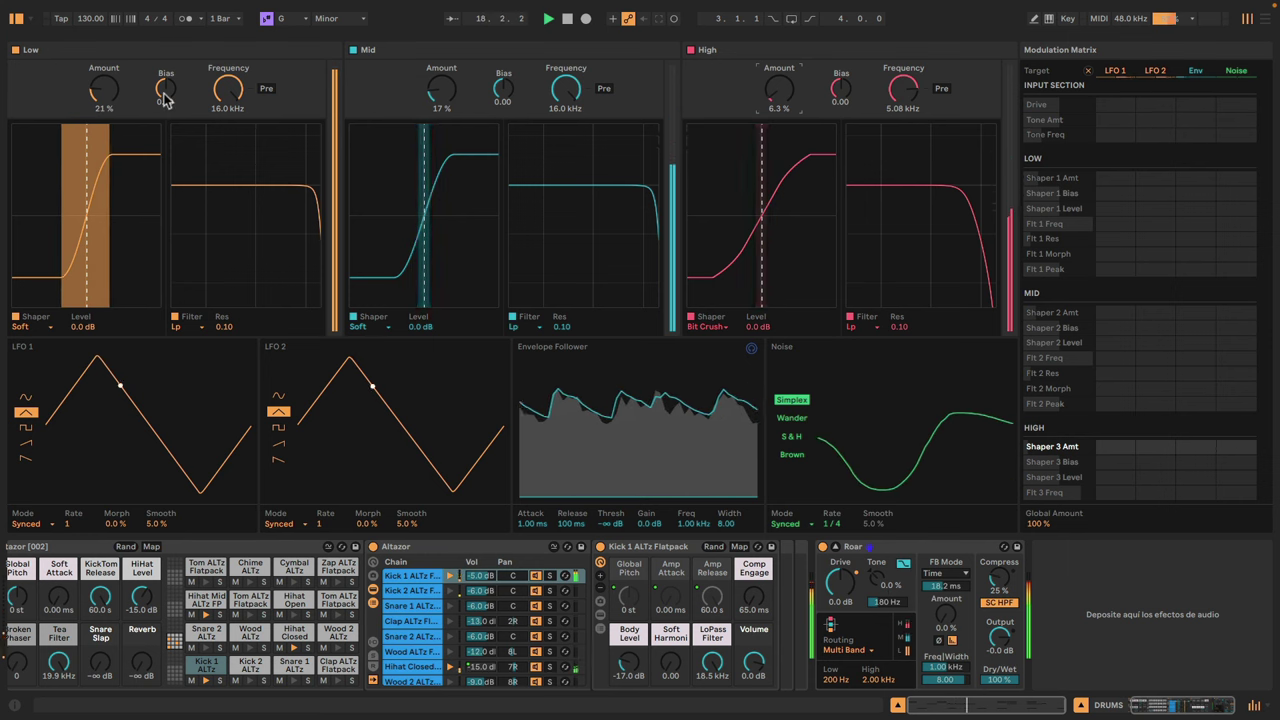
# - Set the Low band's Bias to -0.33, the Mid band's Bias to 0.21 and the Mid Amount to 6.3 %
pyautogui.moveTo(165, 95); pyautogui.dragTo(165, 109)
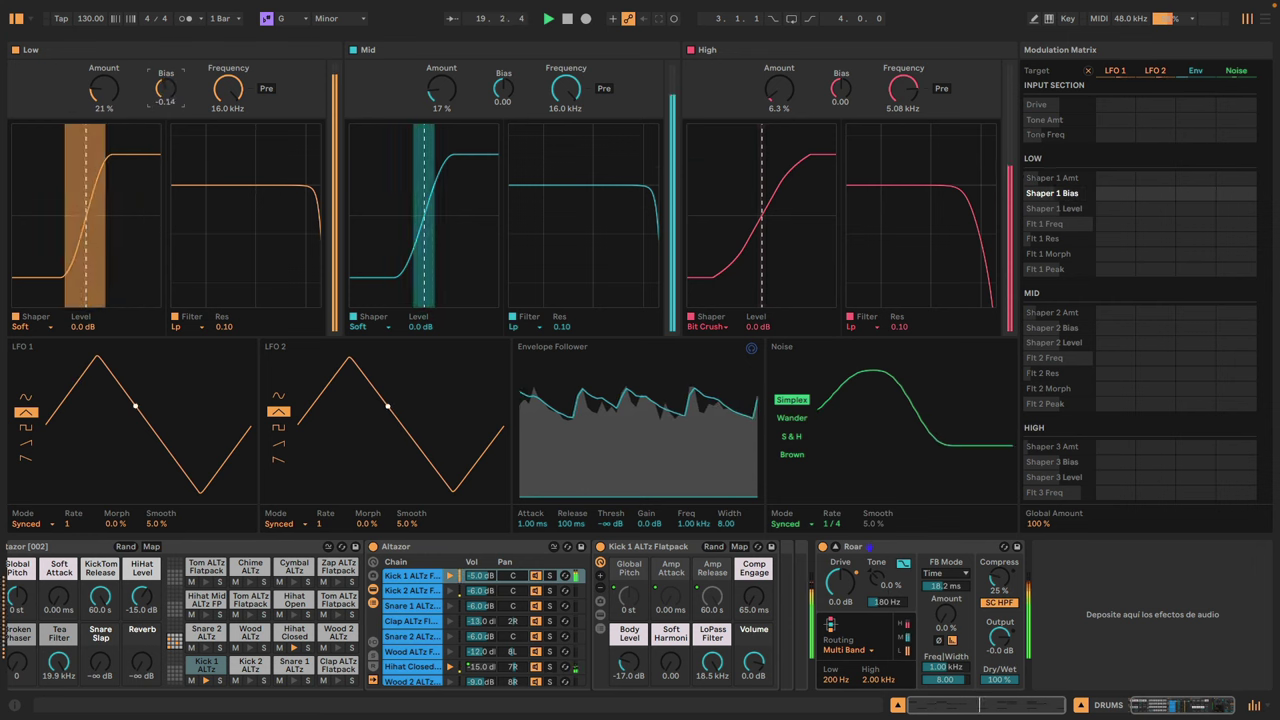
pyautogui.moveTo(165, 90); pyautogui.dragTo(165, 82)
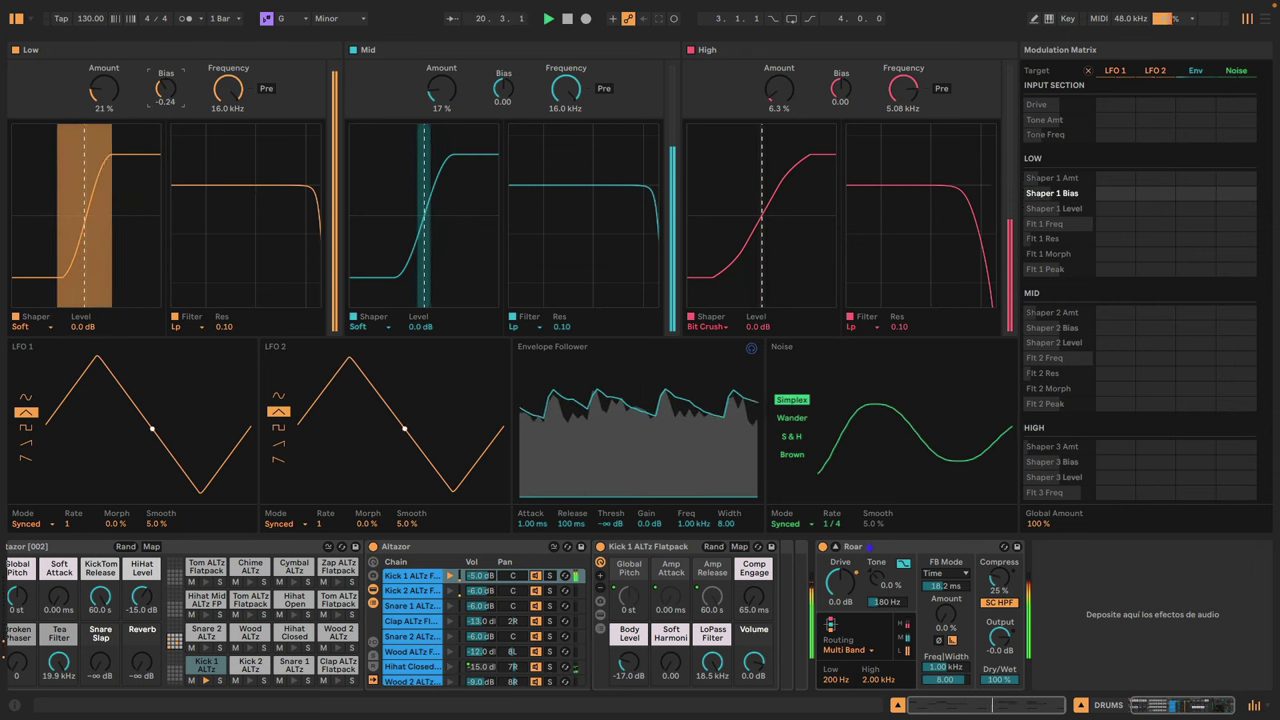
pyautogui.moveTo(503, 89); pyautogui.dragTo(441, 101)
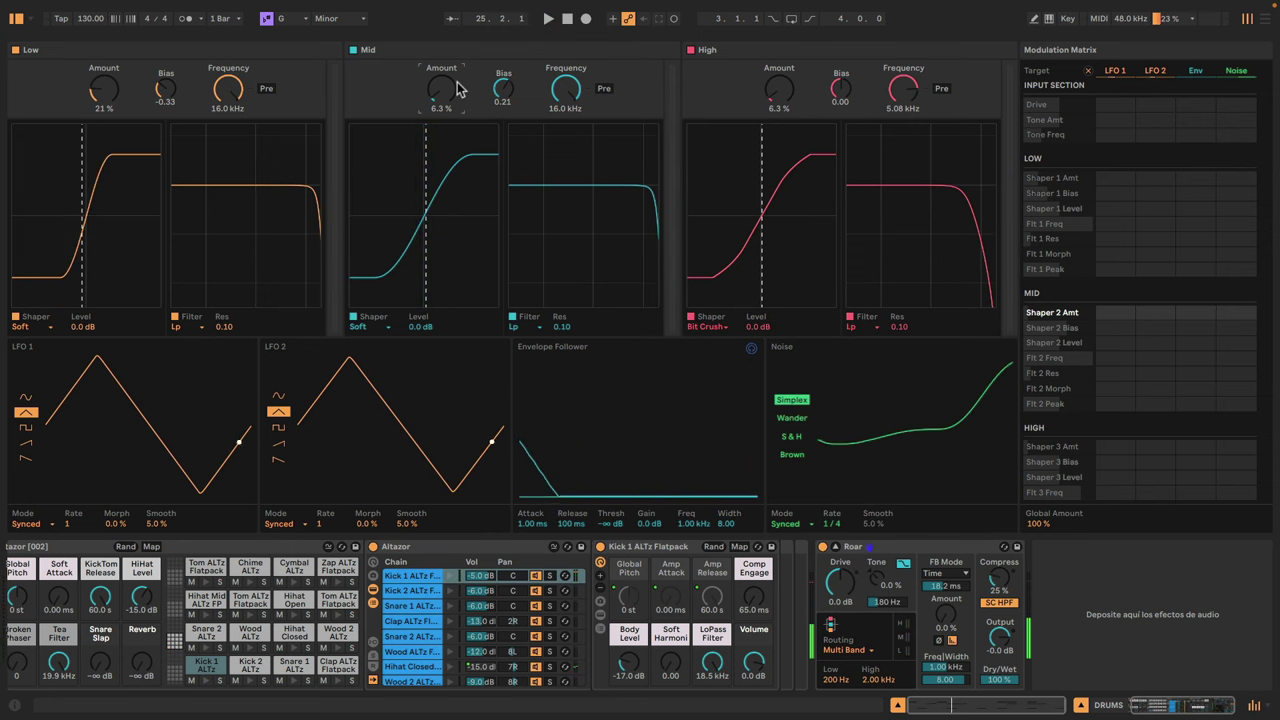
# - Switch Roar's routing to Single, then set the Stage 1 Amount to 7.9 % and the Drive to 2.3 dB during playback
pyautogui.click(847, 649)
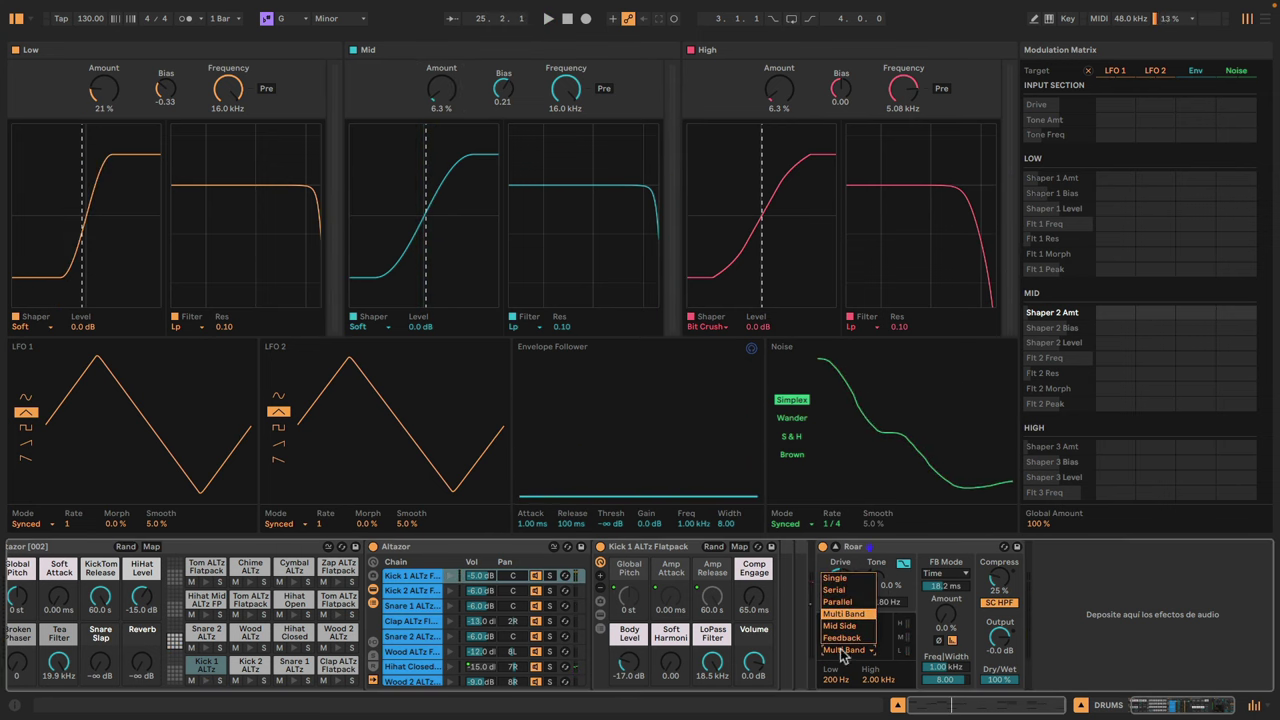
pyautogui.click(838, 579)
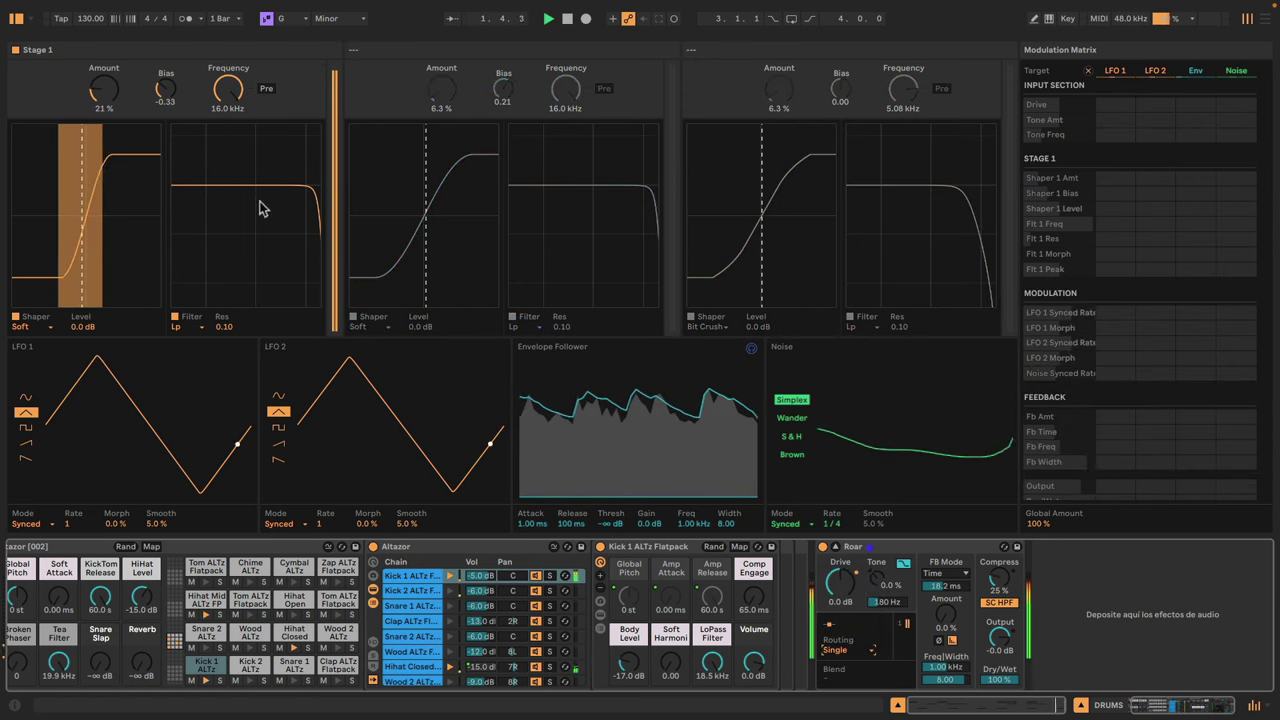
pyautogui.moveTo(104, 89); pyautogui.dragTo(104, 120)
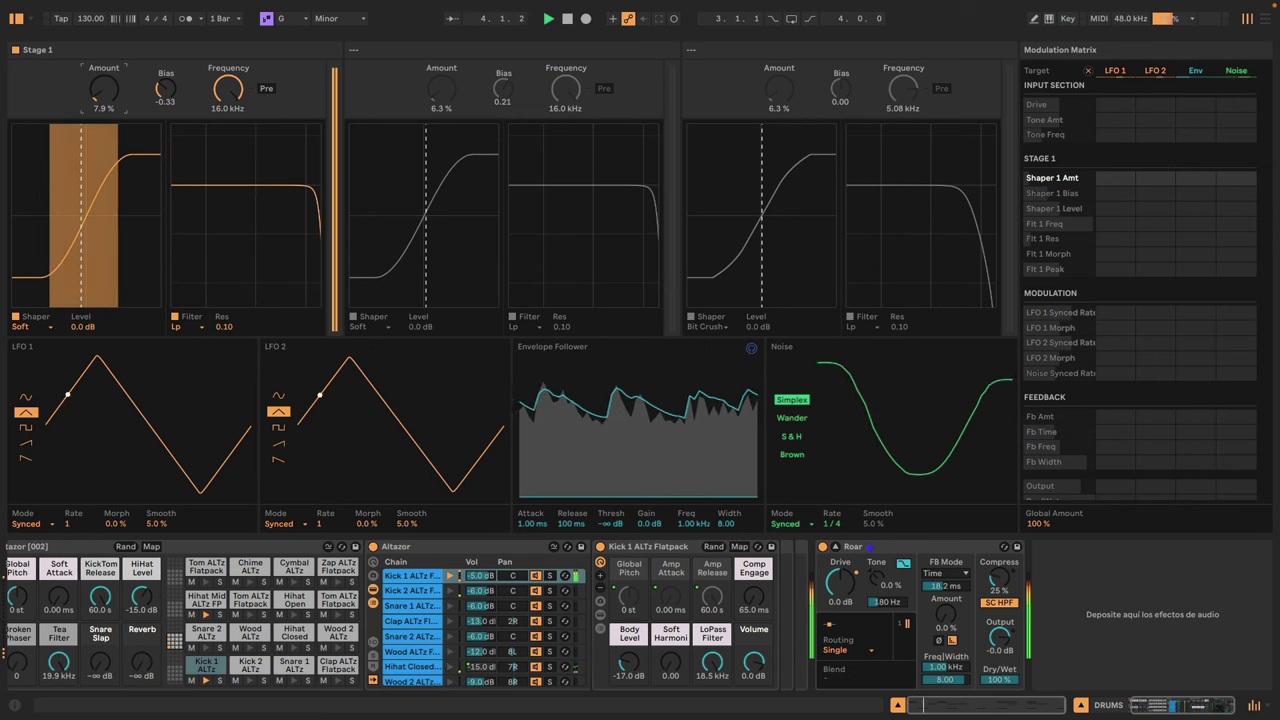
pyautogui.moveTo(845, 597)
pyautogui.mouseDown()
pyautogui.moveTo(845, 560)
pyautogui.moveTo(845, 595)
pyautogui.mouseUp()
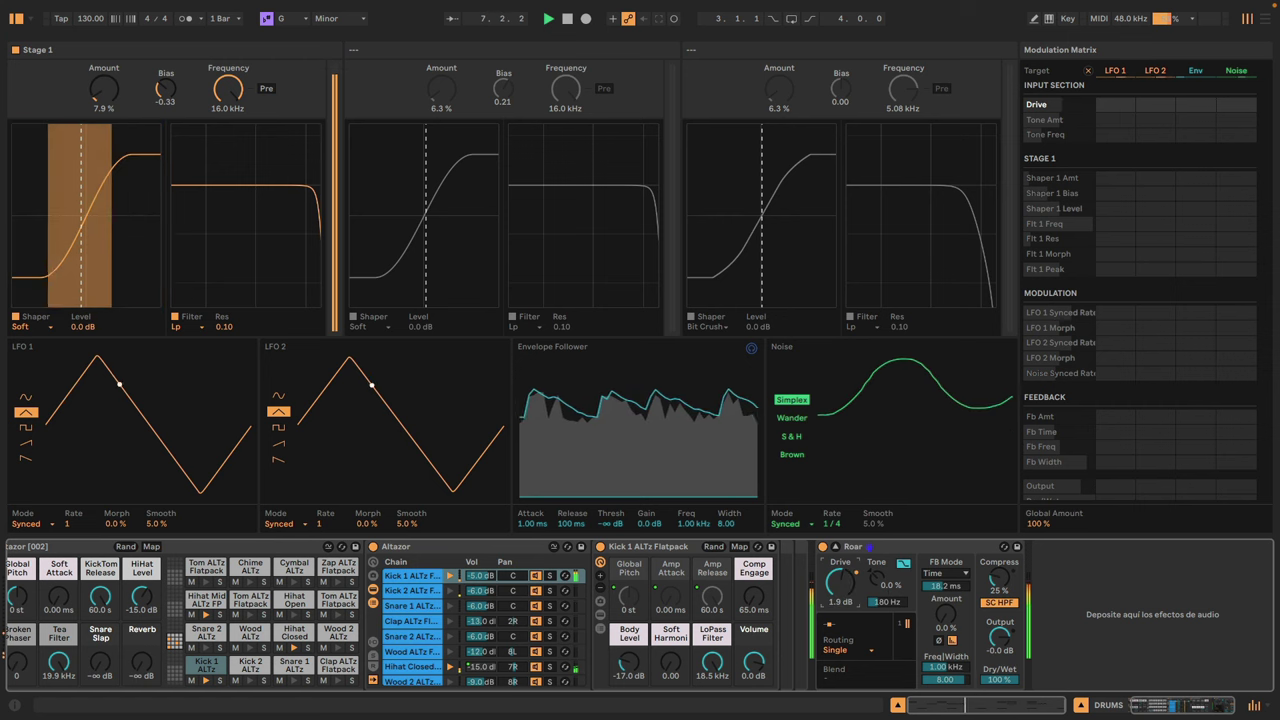
pyautogui.press('space')
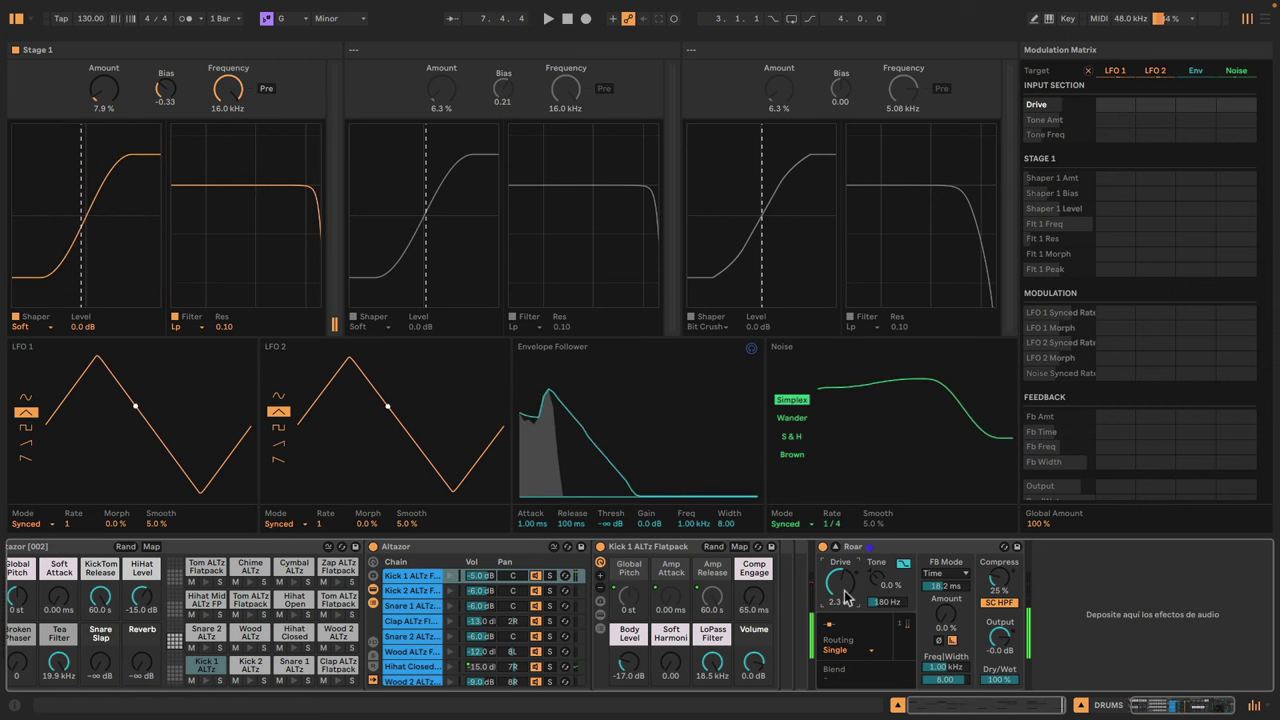
# - Return Roar's routing to Multi Band, audition it and collapse the effect's expanded display
pyautogui.click(845, 650)
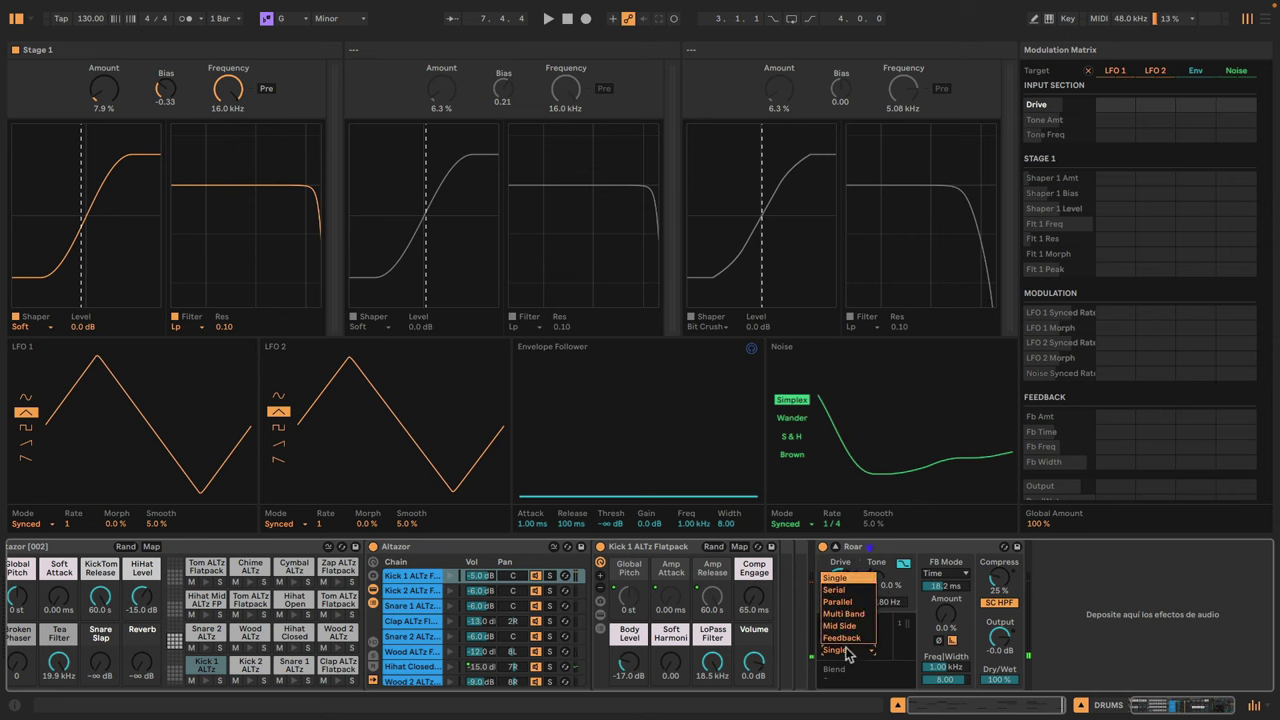
pyautogui.click(843, 614)
pyautogui.press('space')
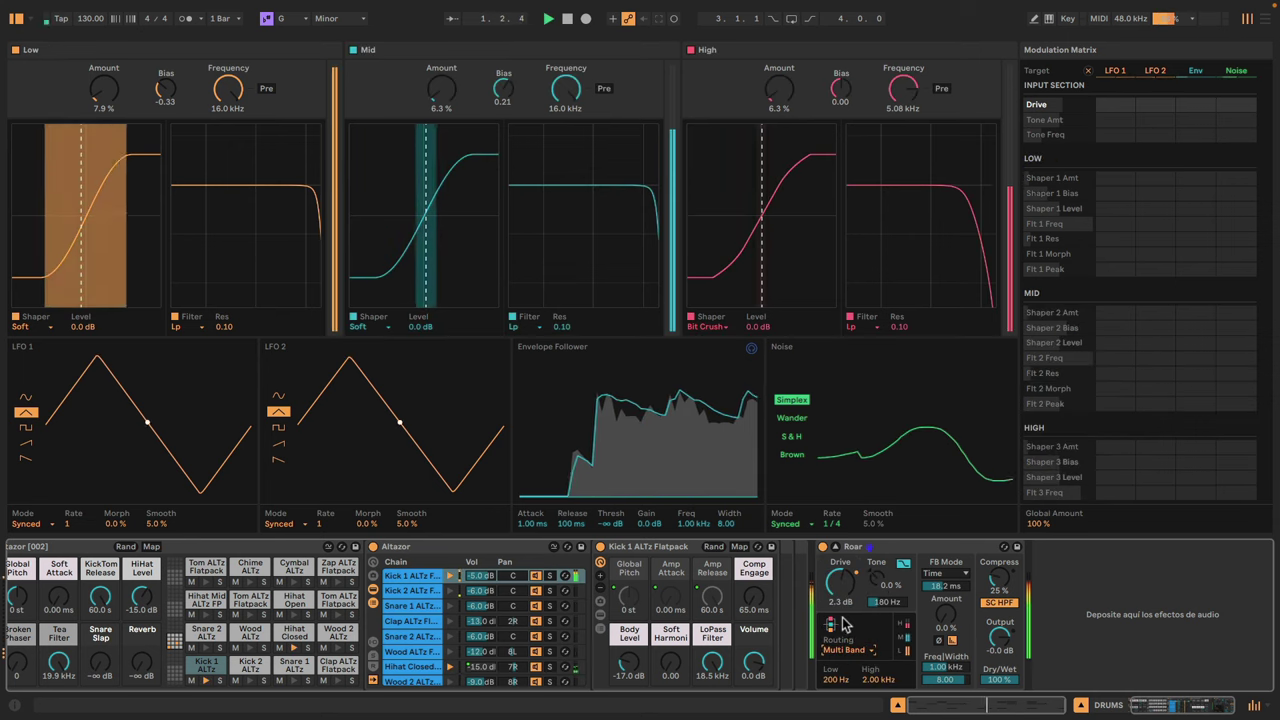
pyautogui.click(833, 550)
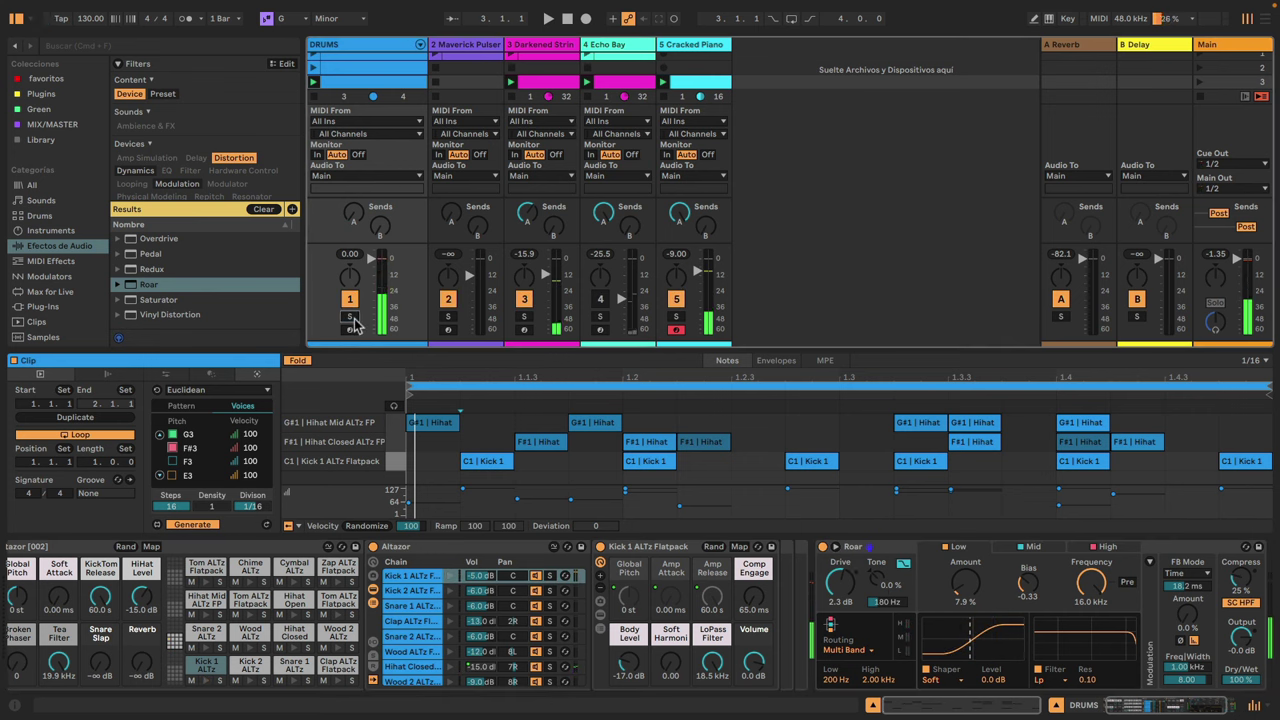
# - Play the full mix, activate the Echo Bay track and raise the Cracked Piano's B Delay send to 0.0 dB
pyautogui.press('space')
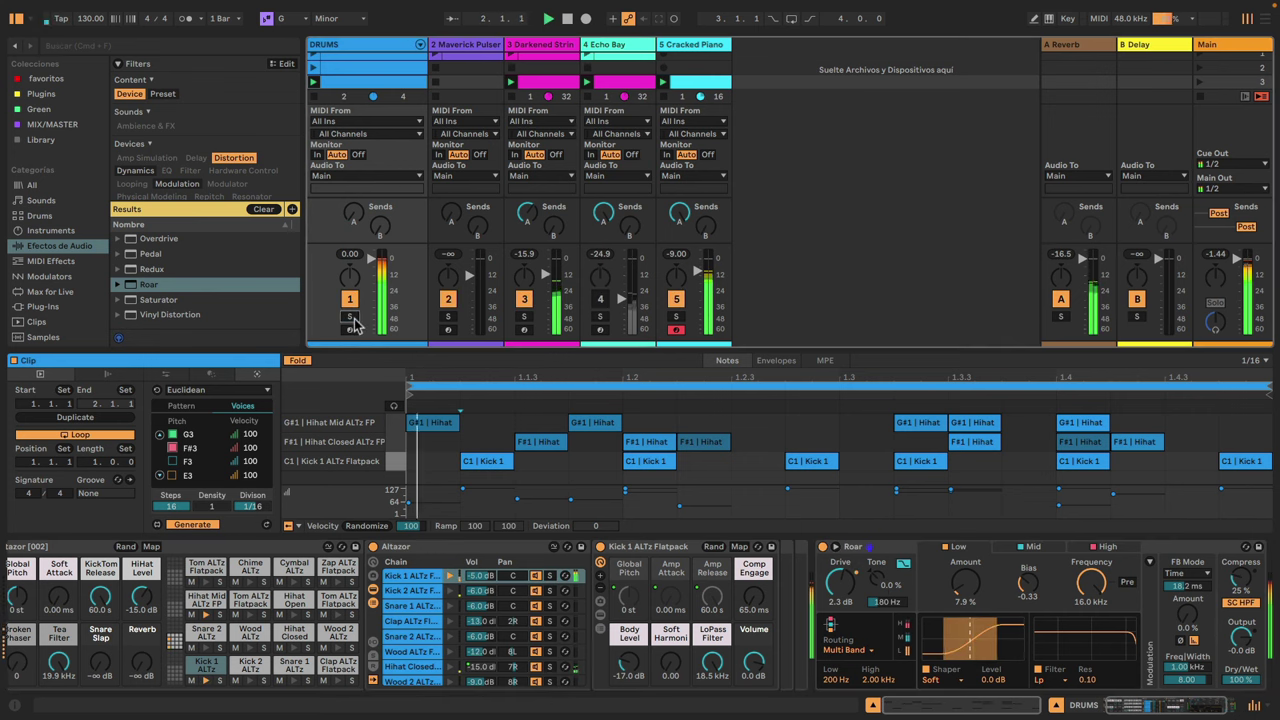
pyautogui.click(601, 299)
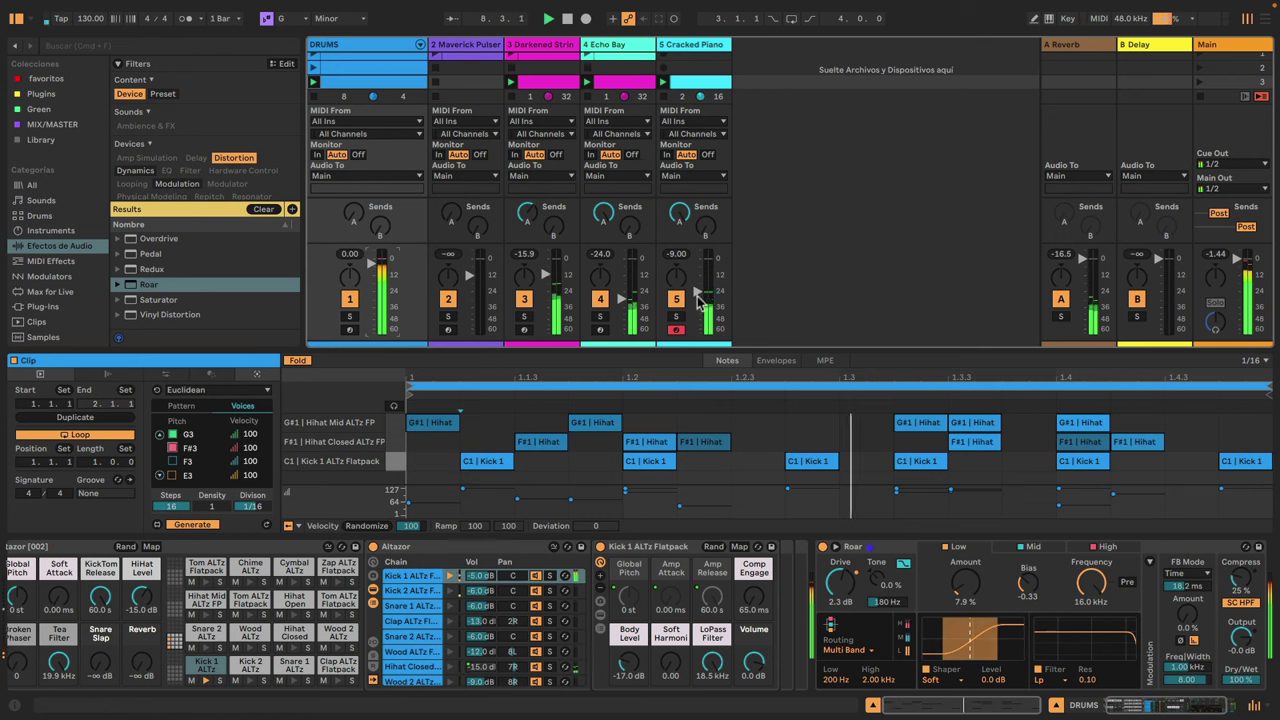
pyautogui.moveTo(701, 233); pyautogui.dragTo(701, 133)
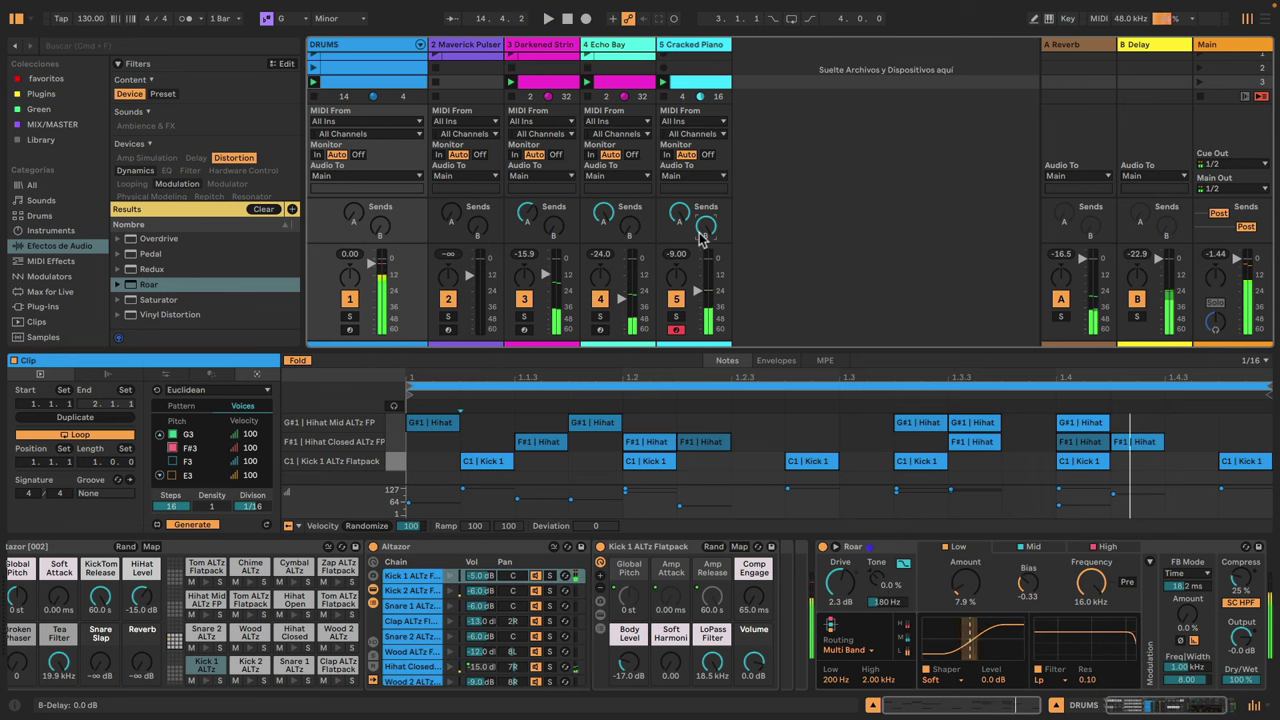
# - Hide the browser, duplicate the DRUMS track and launch the clip on the copy
pyautogui.click(21, 19)
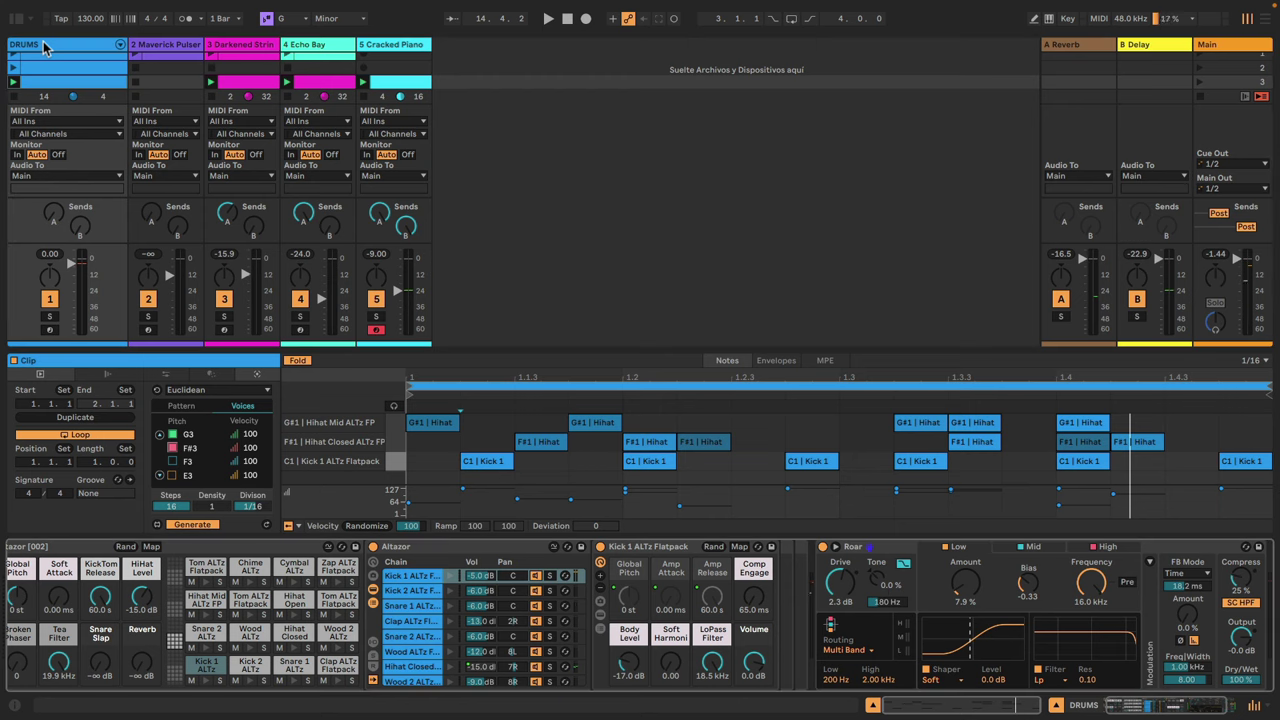
pyautogui.hotkey('ctrl', 'd')
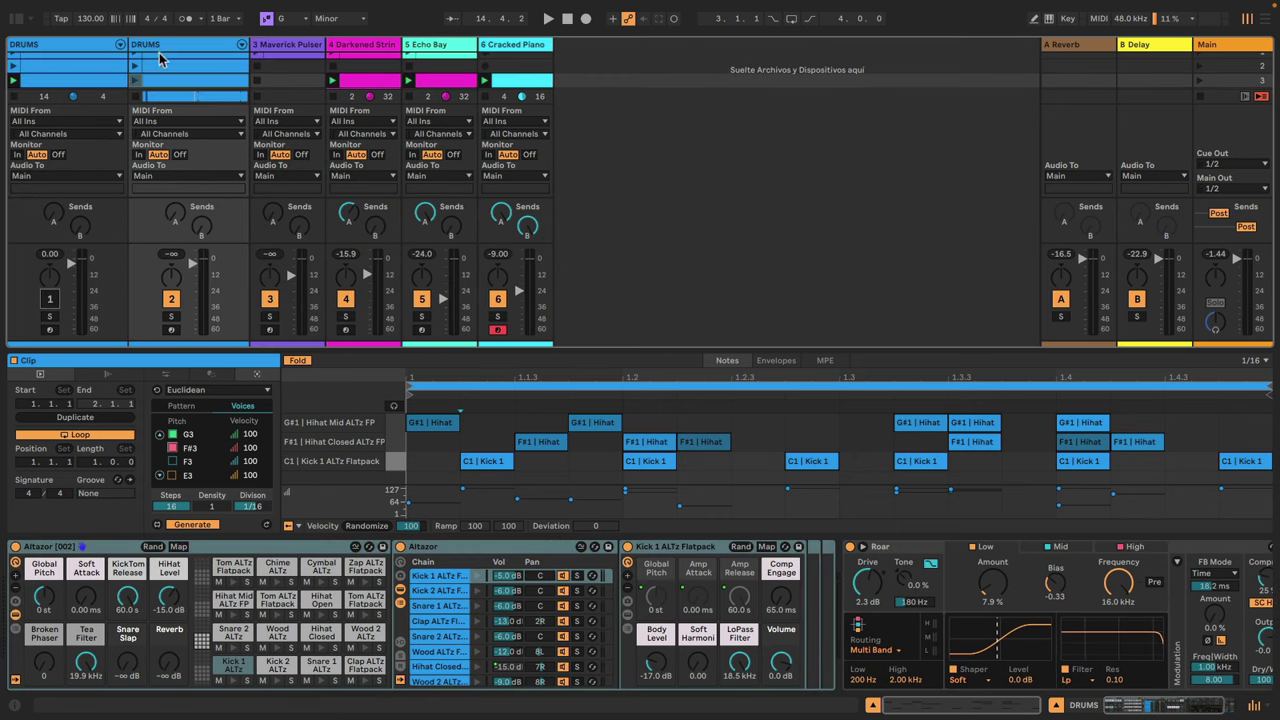
pyautogui.click(133, 82)
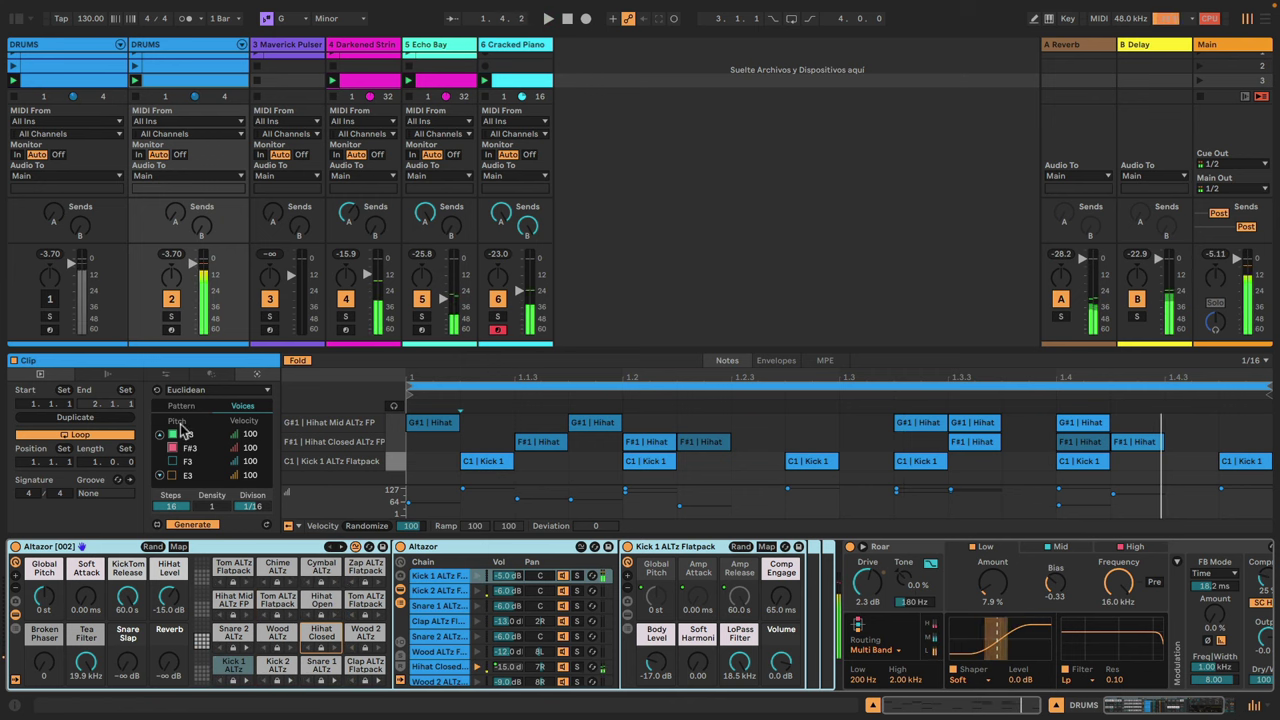
# - Solo the duplicated DRUMS track and try similar sounds for its Altazor drum rack and Kick 1 pad during playback
pyautogui.click(171, 316)
pyautogui.click(340, 548)
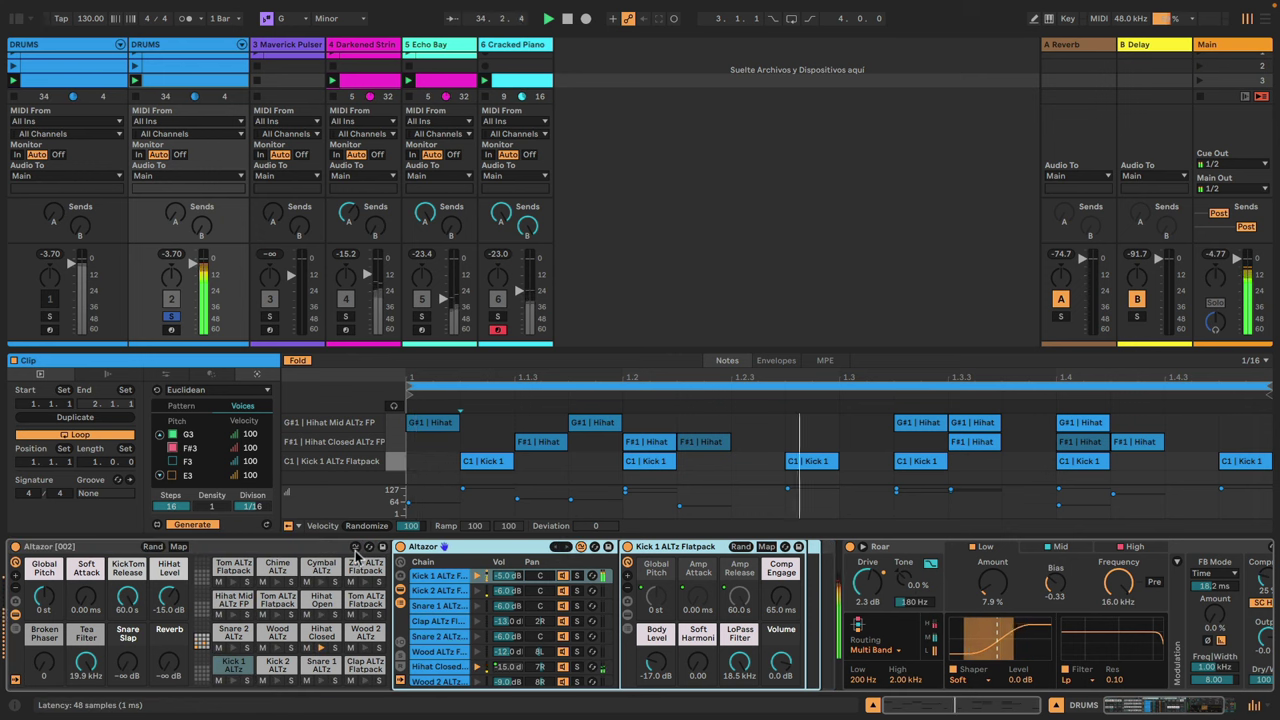
pyautogui.click(232, 668)
pyautogui.press('space')
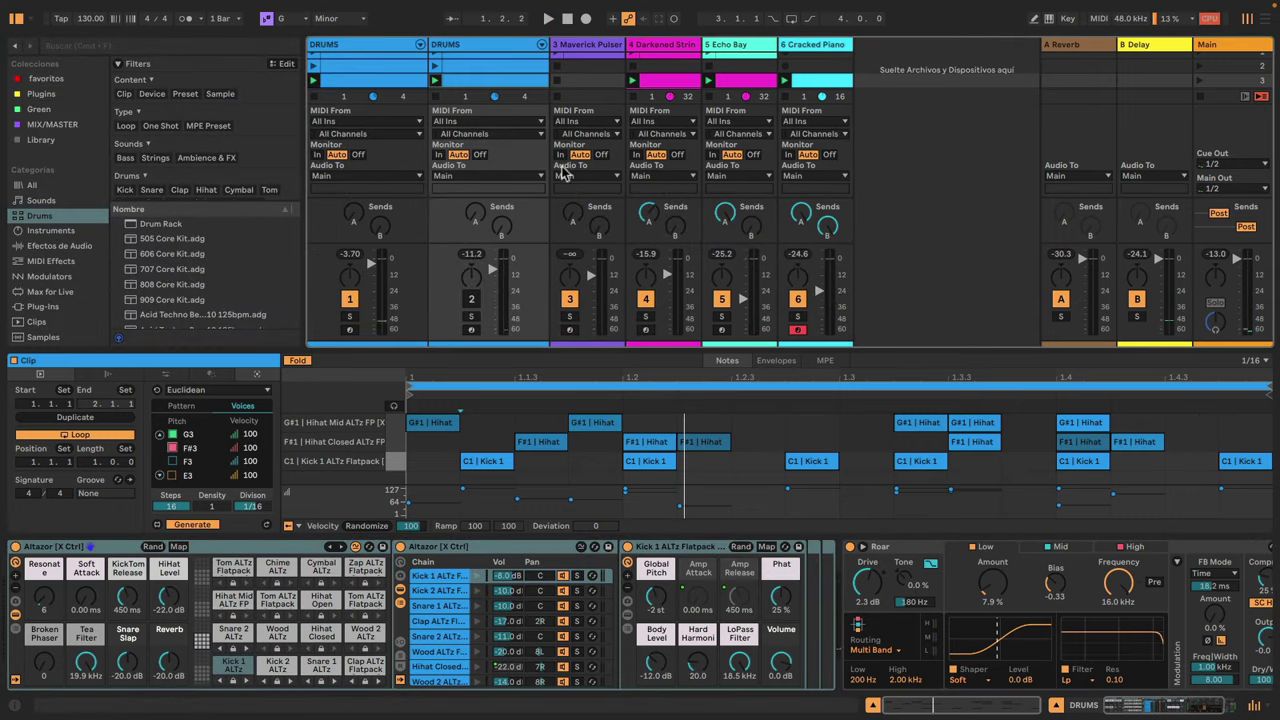
# - Search the Packs for "gran" and load Granulator III as the instrument on the duplicated DRUMS track
pyautogui.scroll(-3, 95, 180)
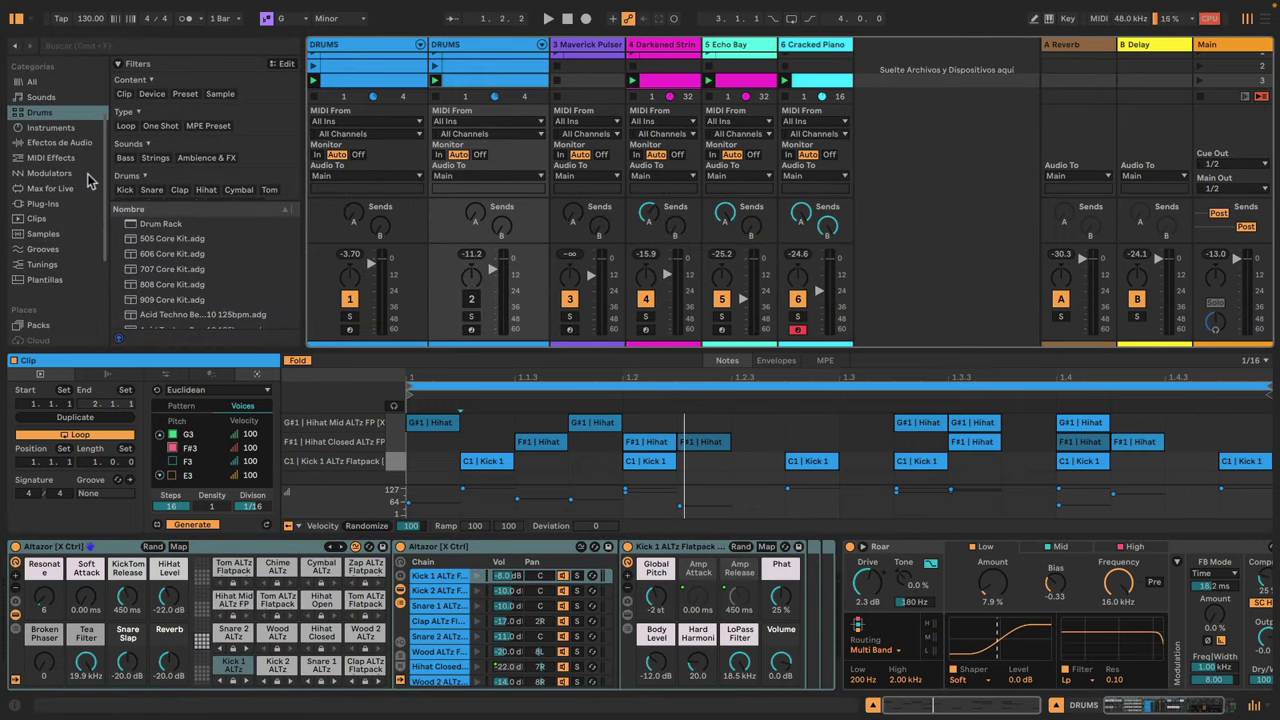
pyautogui.scroll(-2, 87, 172)
pyautogui.click(43, 270)
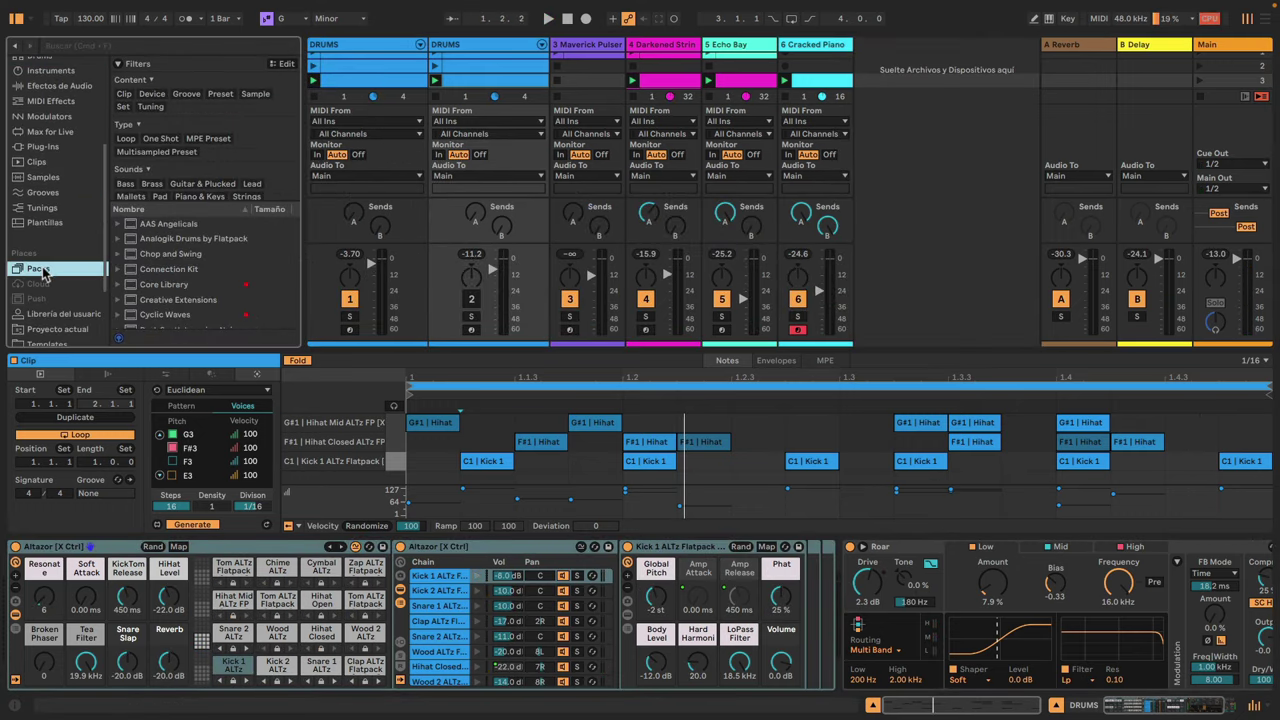
pyautogui.click(118, 64)
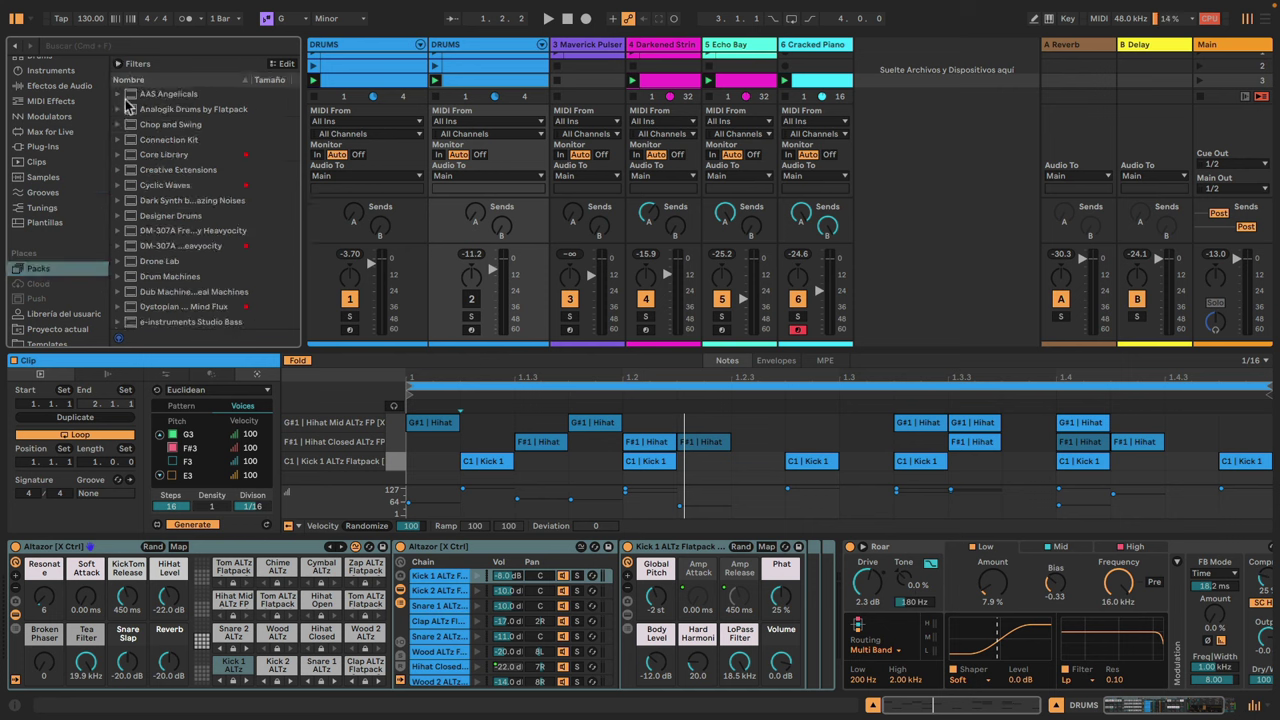
pyautogui.scroll(-2, 155, 277)
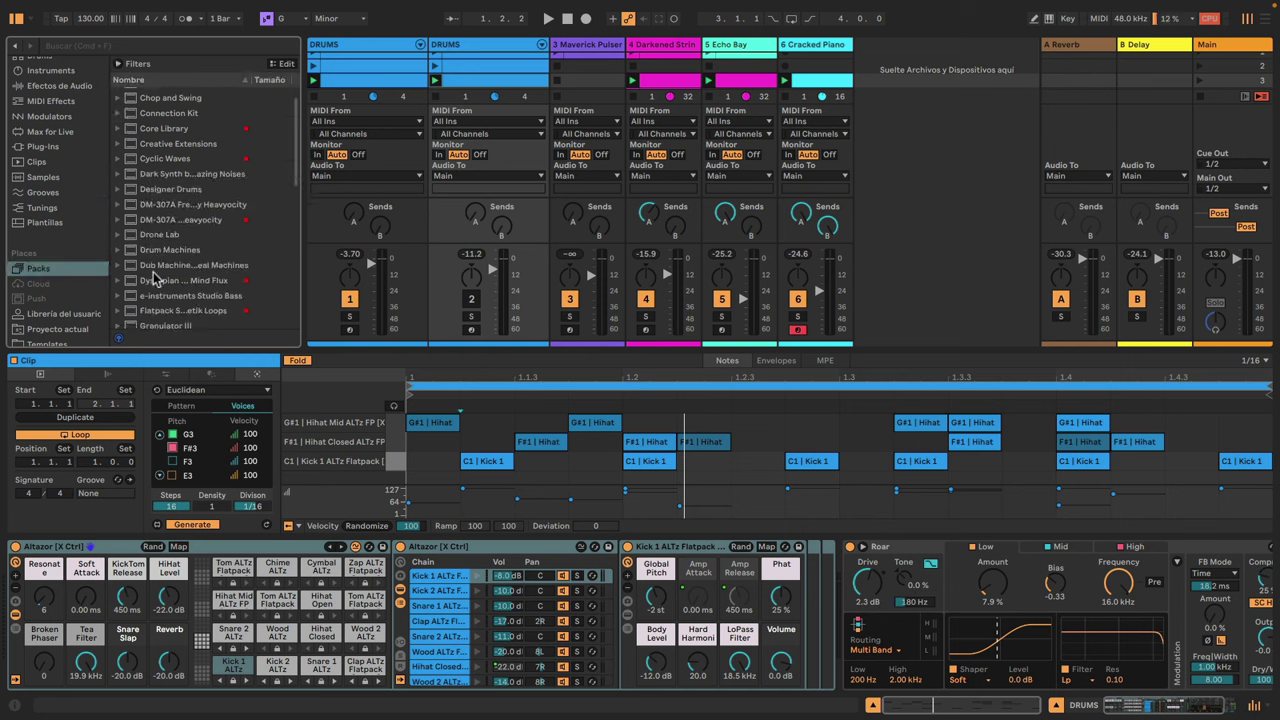
pyautogui.click(187, 187)
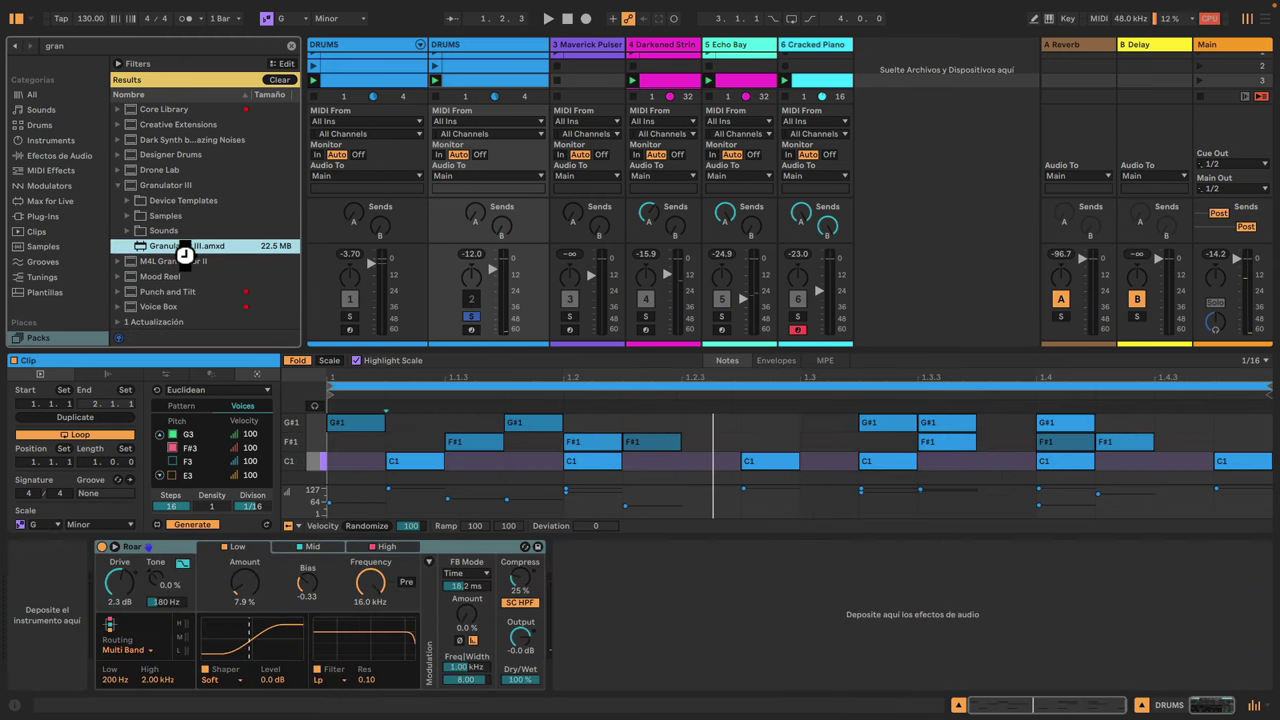
pyautogui.doubleClick(182, 248)
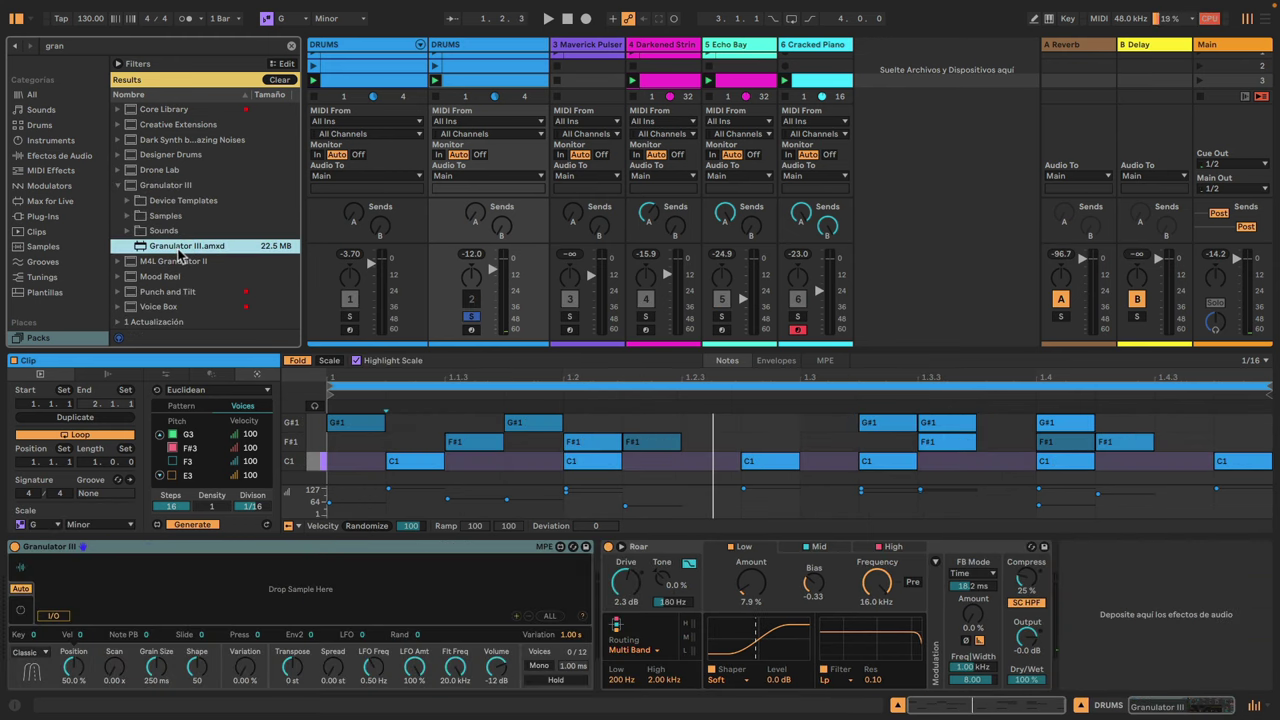
# - Set Granulator III's capture source to Ext. In, channel 1, capture a 2-second sample and play the clip with it
pyautogui.click(58, 616)
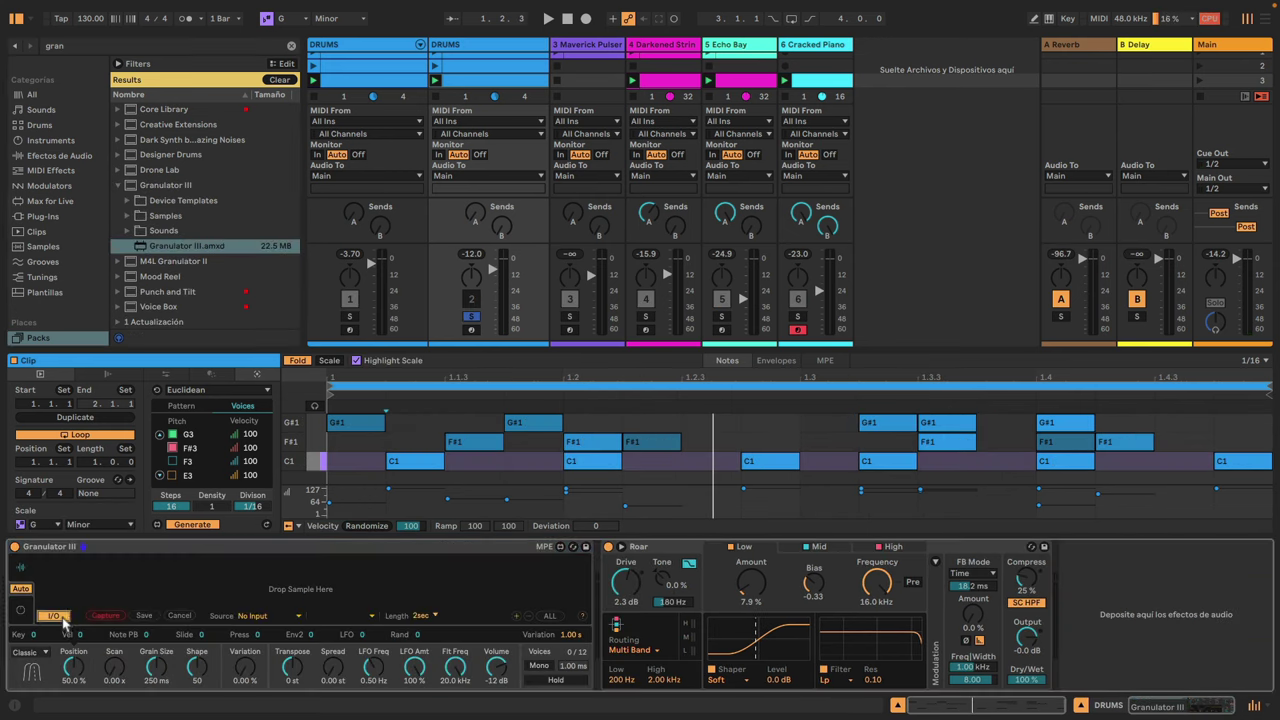
pyautogui.click(258, 616)
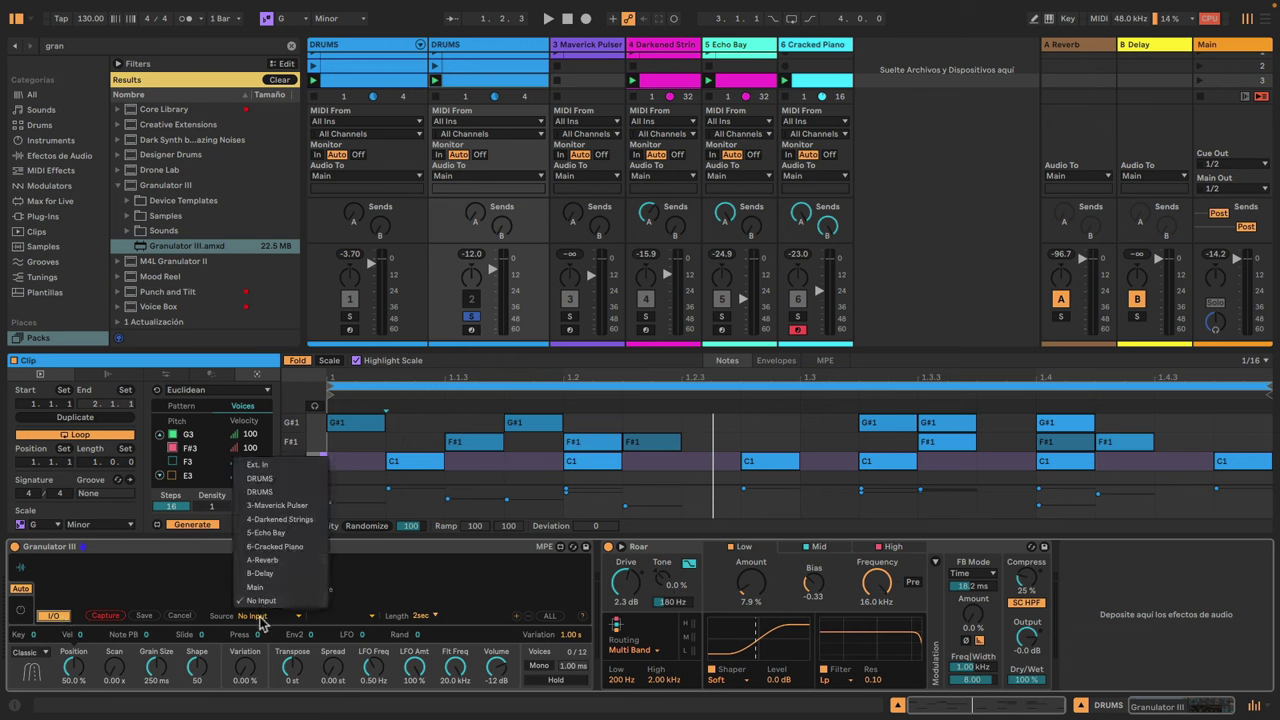
pyautogui.click(259, 466)
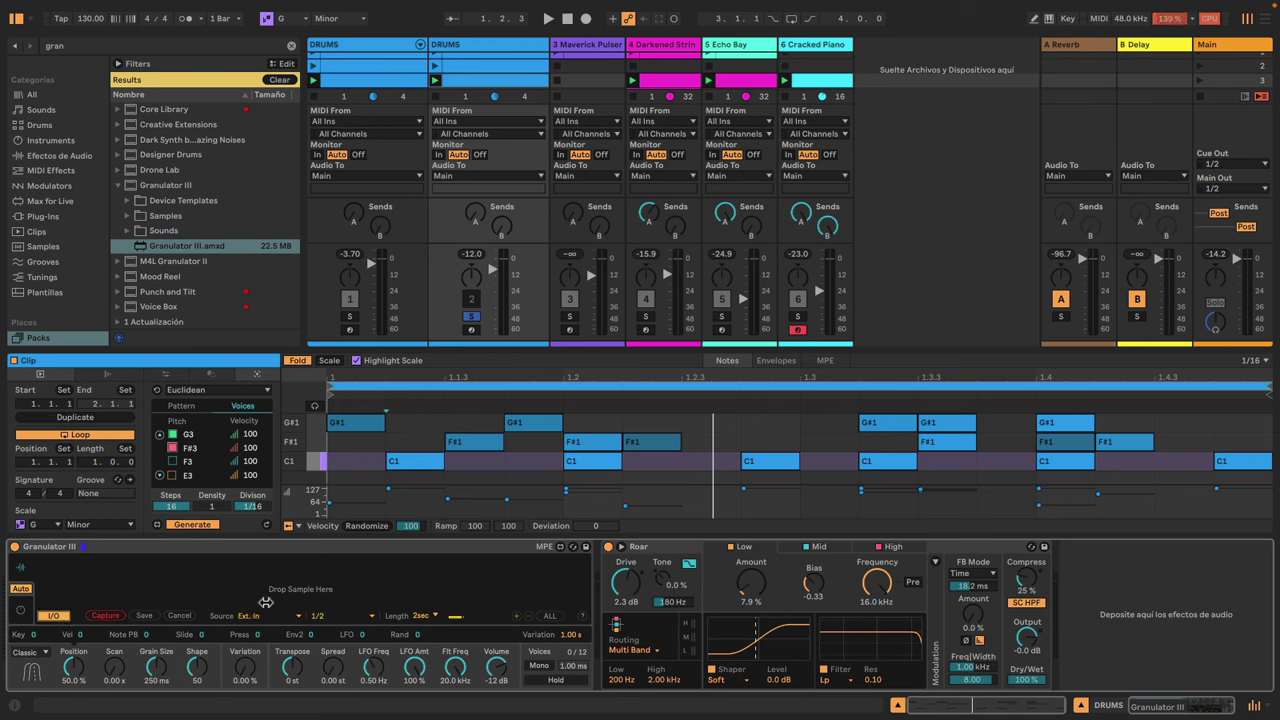
pyautogui.click(318, 616)
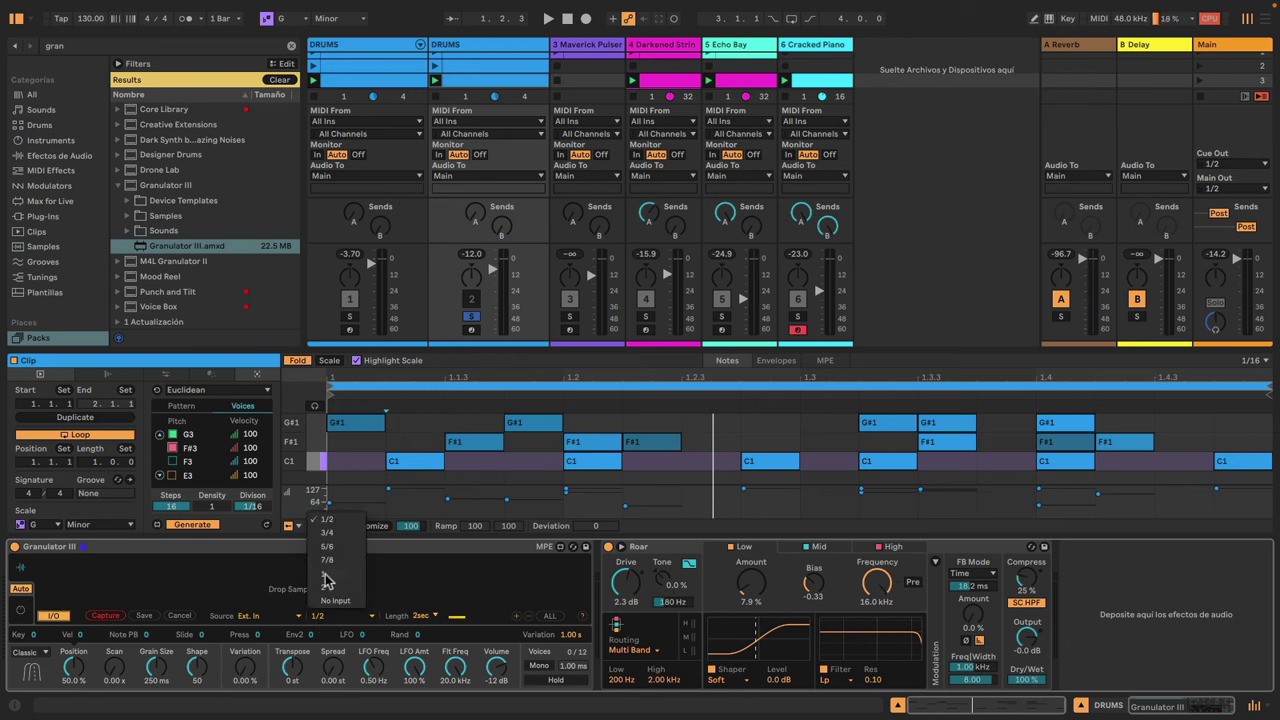
pyautogui.click(323, 574)
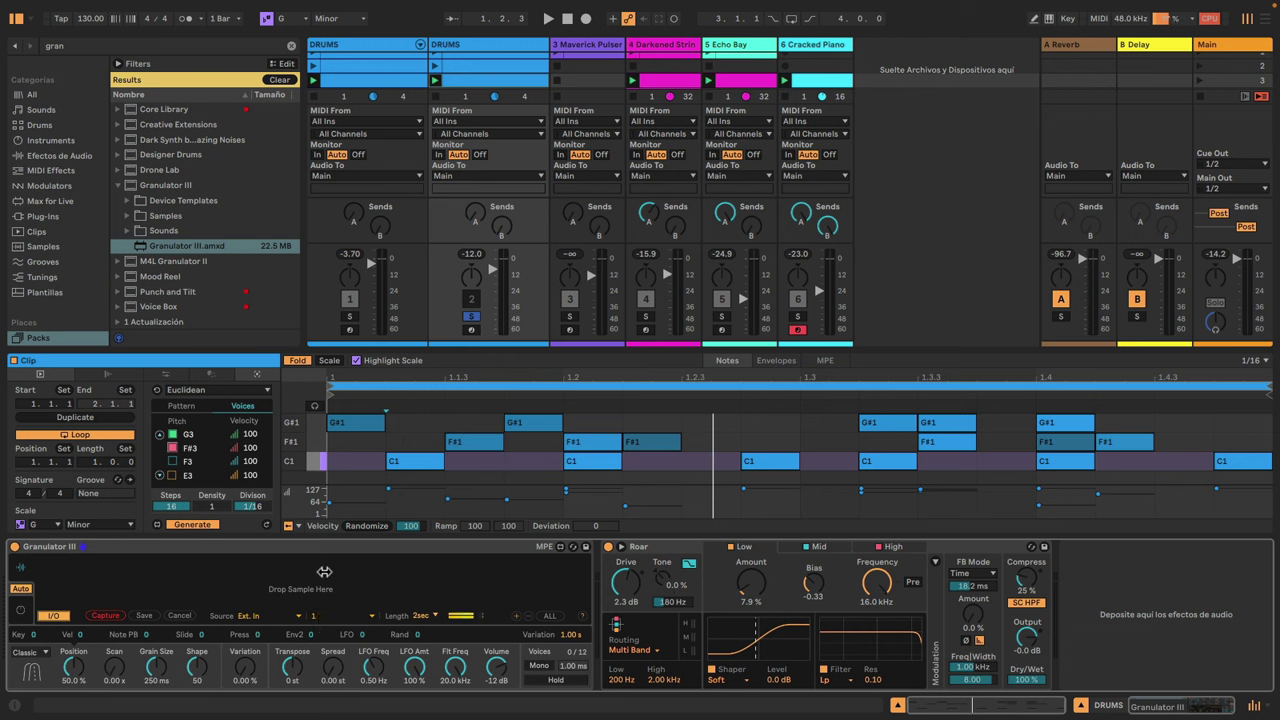
pyautogui.click(106, 616)
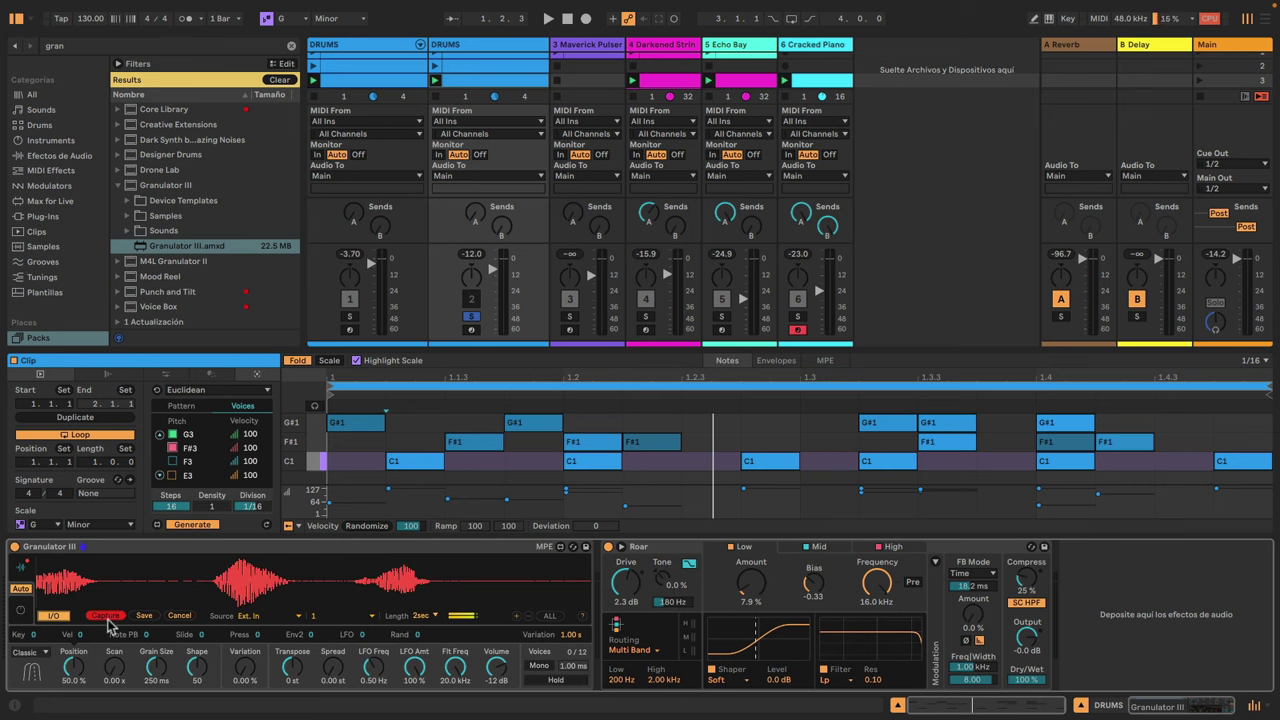
pyautogui.press('space')
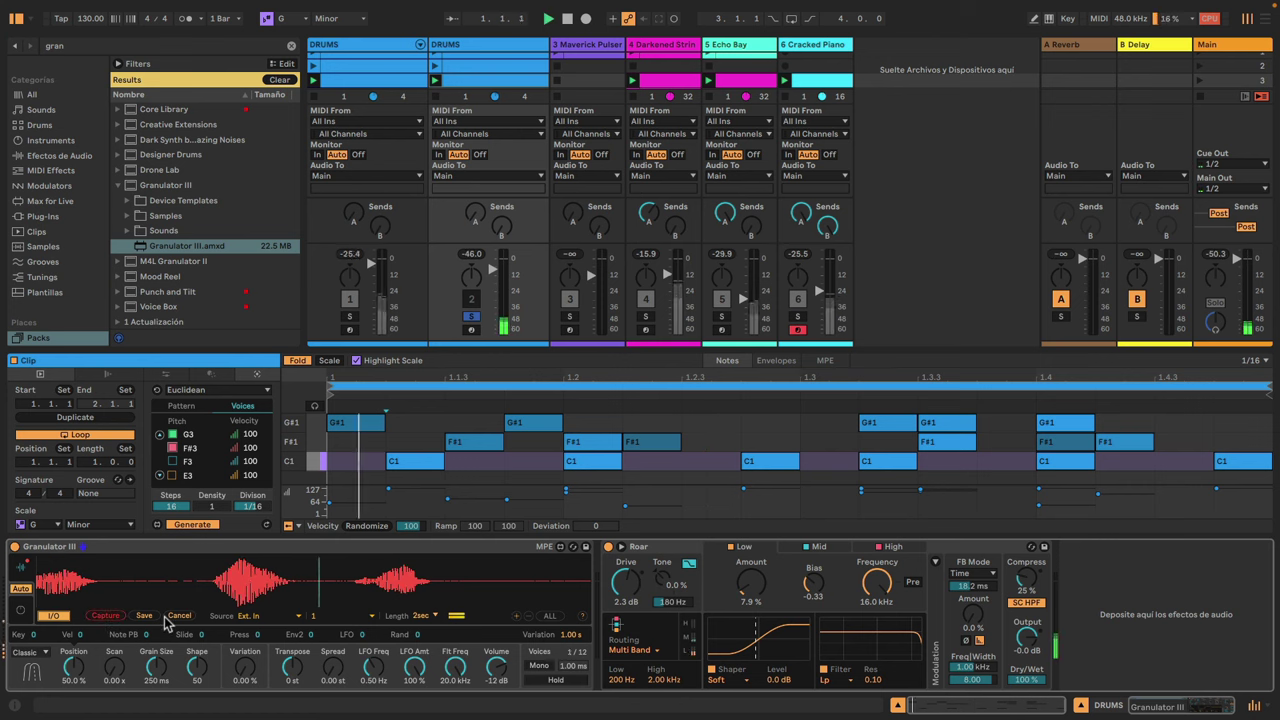
# - Set Granulator III's Shape to 98, Grain Size to 2 ms, Scan to 0.92 x, Transpose to +21 st and Spread to 1.11 st
pyautogui.moveTo(199, 669); pyautogui.dragTo(199, 612)
pyautogui.moveTo(159, 669); pyautogui.dragTo(114, 646)
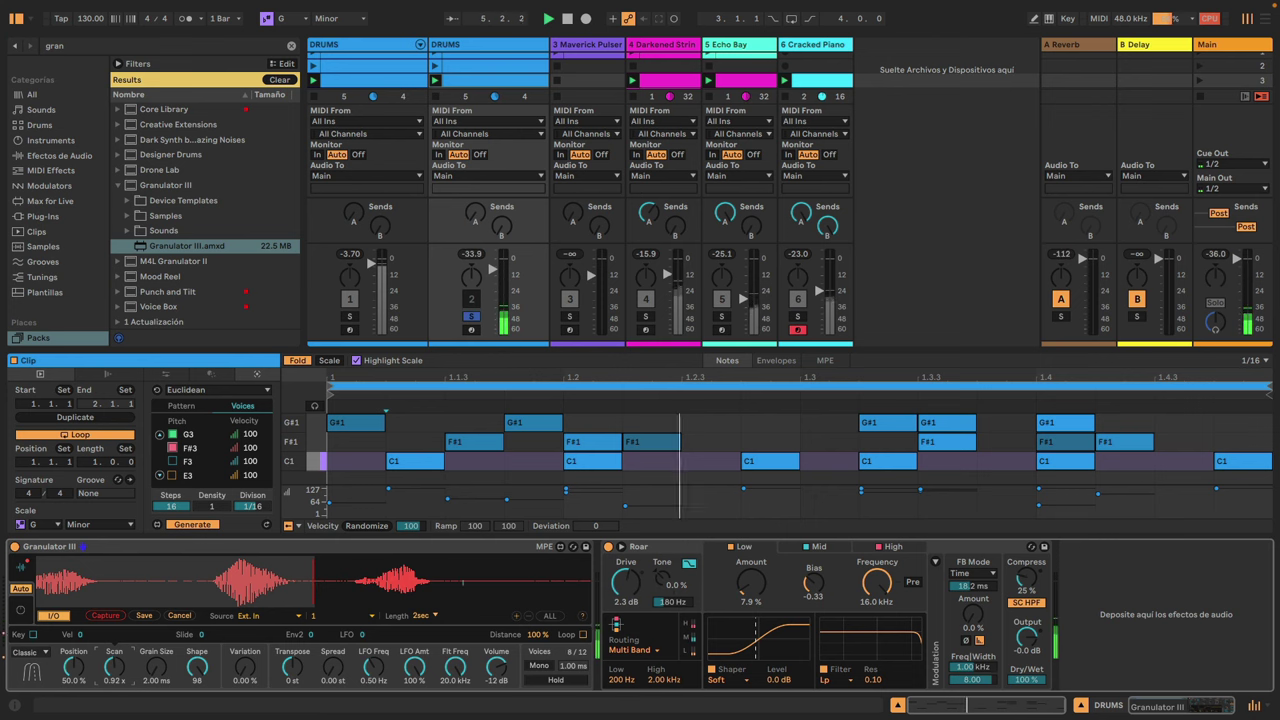
pyautogui.moveTo(292, 669); pyautogui.dragTo(292, 641)
pyautogui.moveTo(333, 679); pyautogui.dragTo(333, 672)
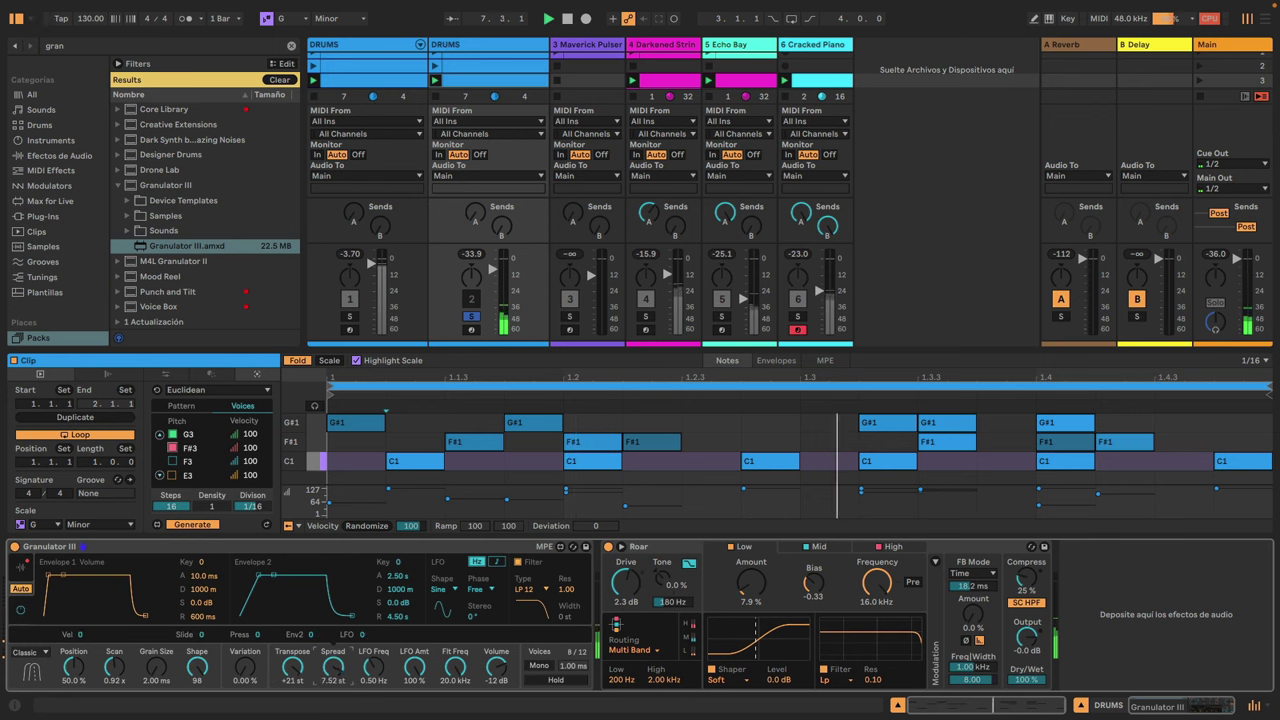
# - Unsolo the duplicated DRUMS track and set Granulator III's Volume to -4.2 dB
pyautogui.click(471, 316)
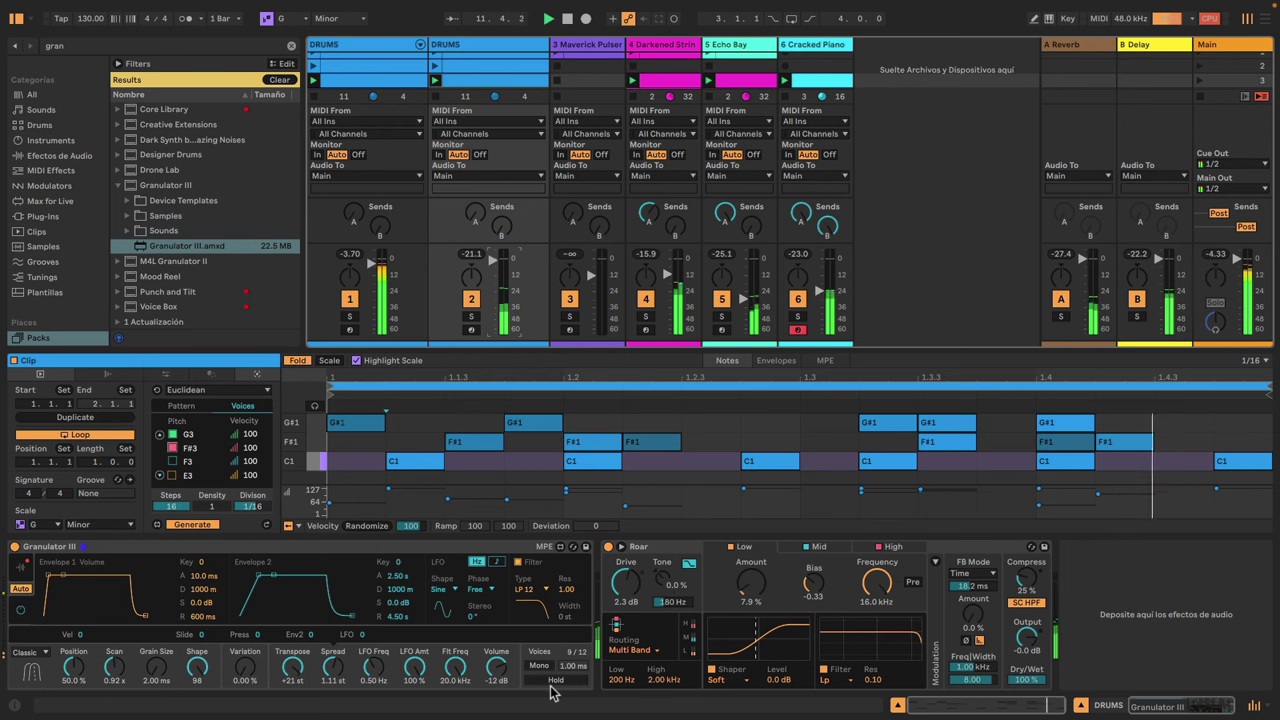
pyautogui.moveTo(490, 671)
pyautogui.mouseDown()
pyautogui.moveTo(490, 650)
pyautogui.moveTo(490, 668)
pyautogui.mouseUp()
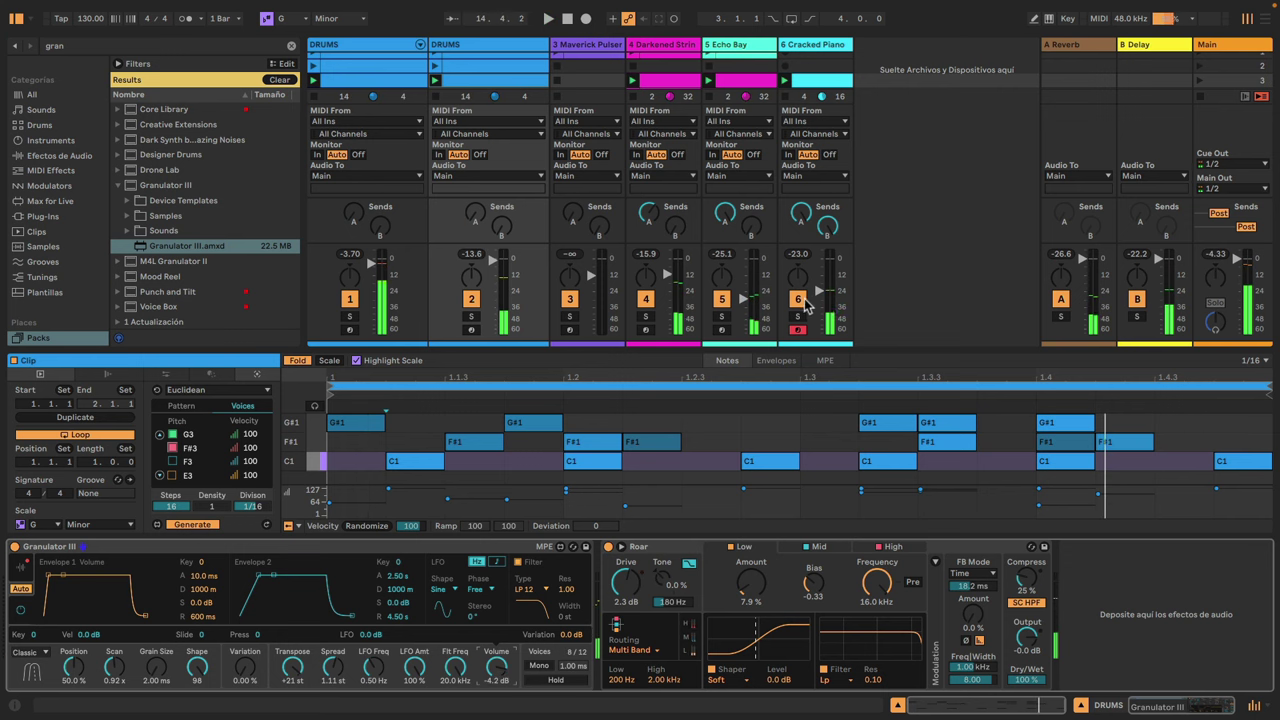
# - Mute tracks 3 to 6 and raise the duplicated DRUMS track's Reverb send to 0 dB and its Delay send partway
pyautogui.click(800, 300)
pyautogui.click(721, 299)
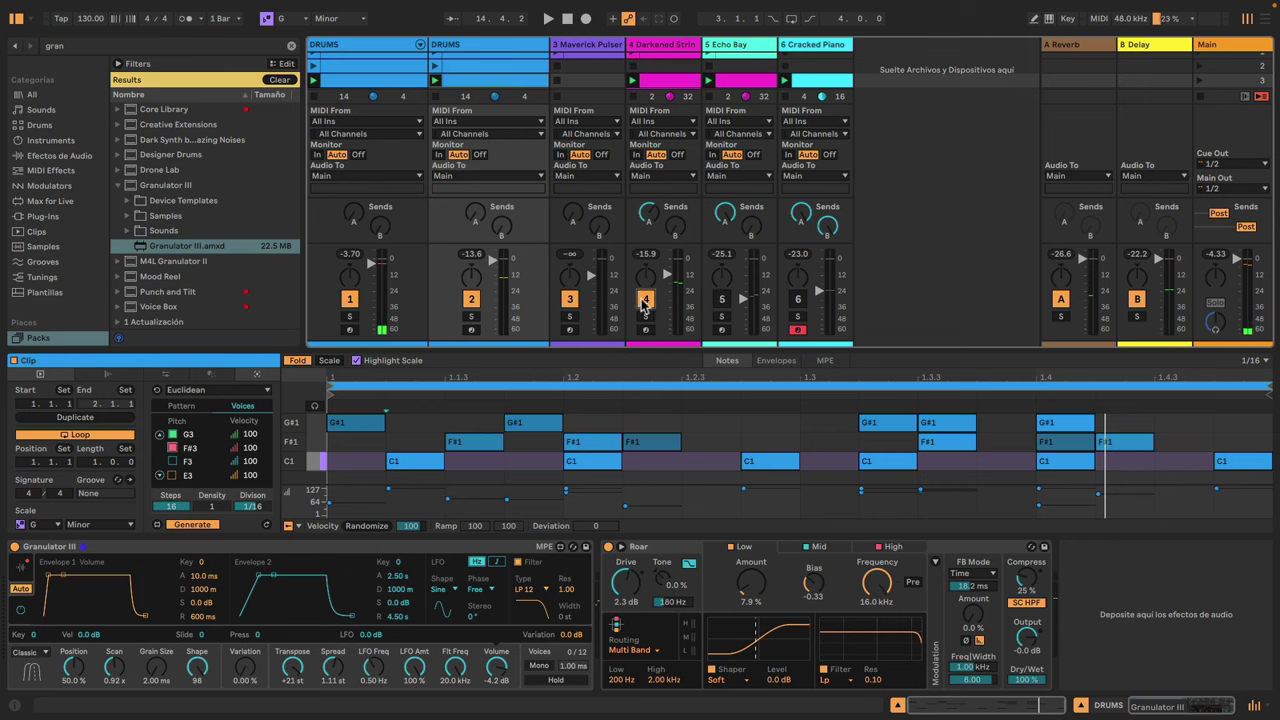
pyautogui.click(645, 301)
pyautogui.click(570, 299)
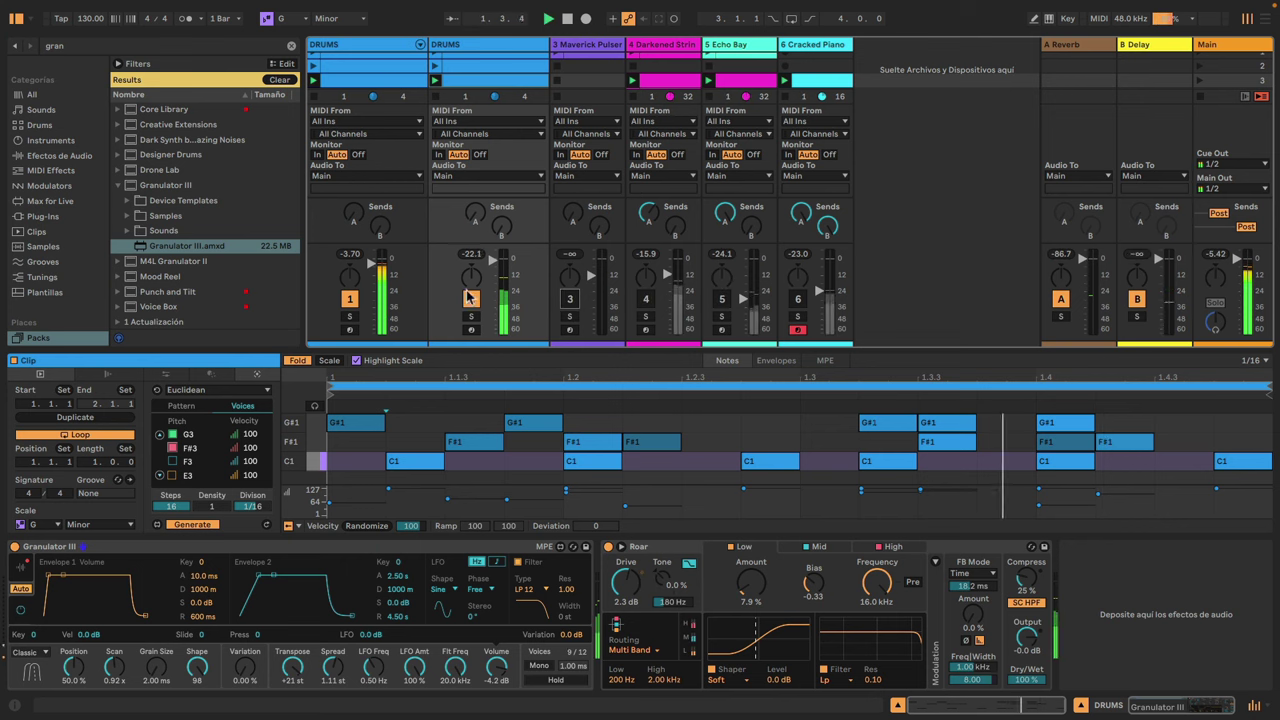
pyautogui.moveTo(475, 216); pyautogui.dragTo(475, 180)
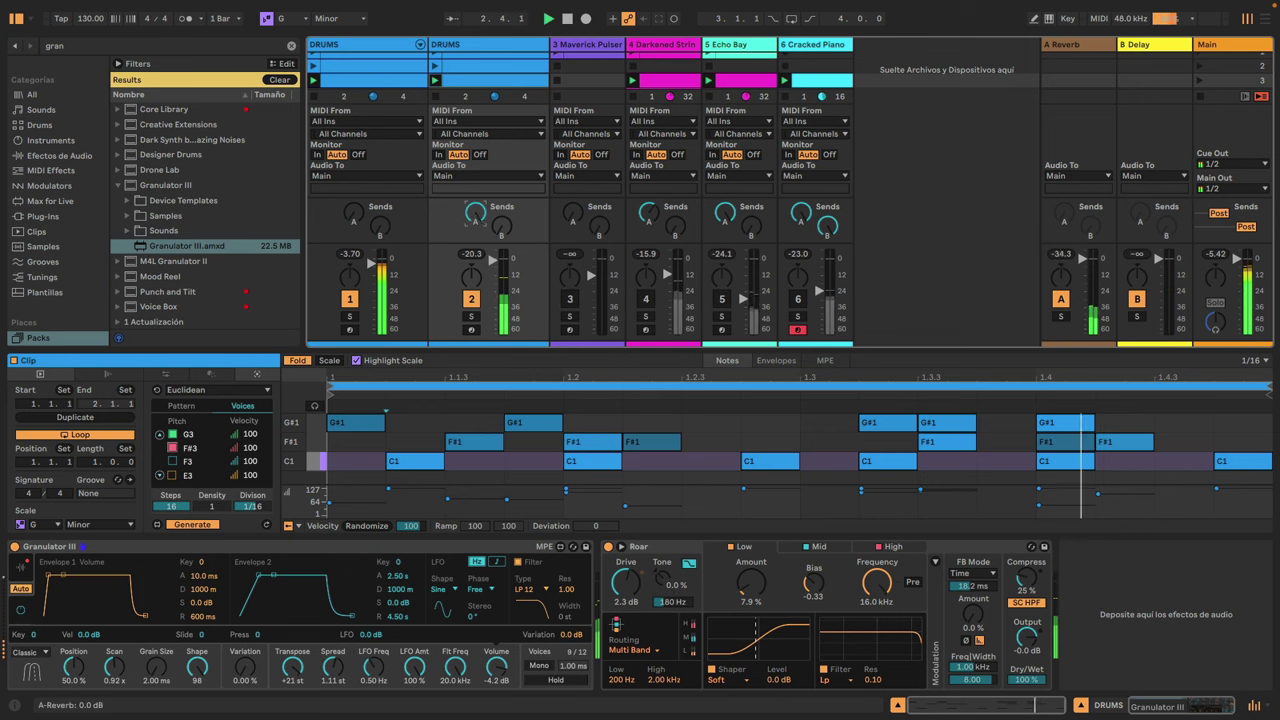
pyautogui.moveTo(501, 228); pyautogui.dragTo(501, 212)
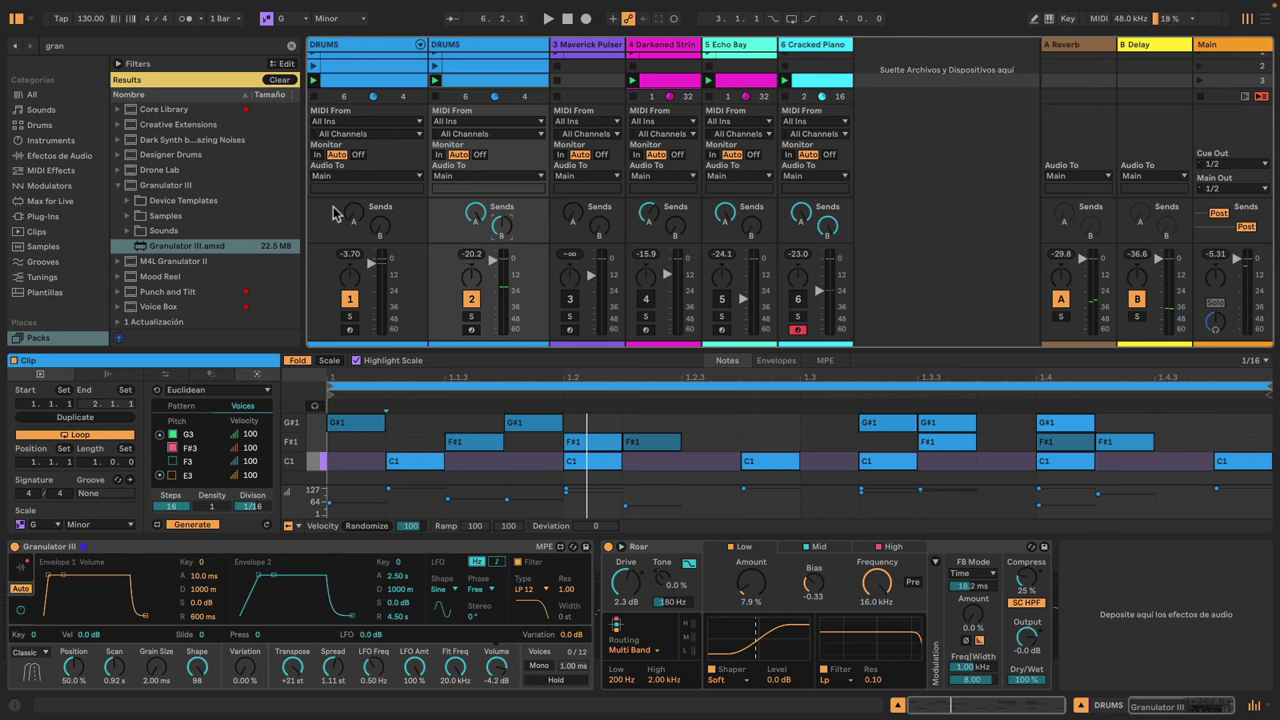
# - Clear the "gran" search and examine which Max for Live devices the Performance Pack by Iftah contains
pyautogui.click(121, 187)
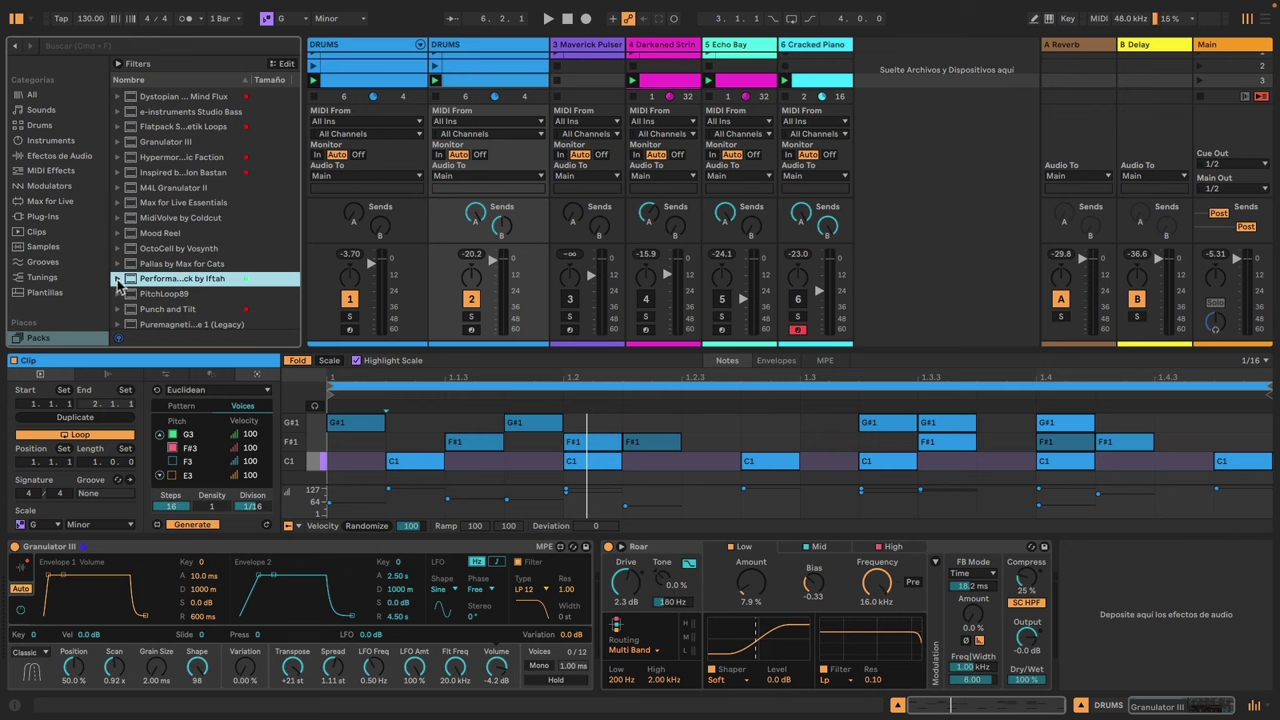
pyautogui.click(117, 279)
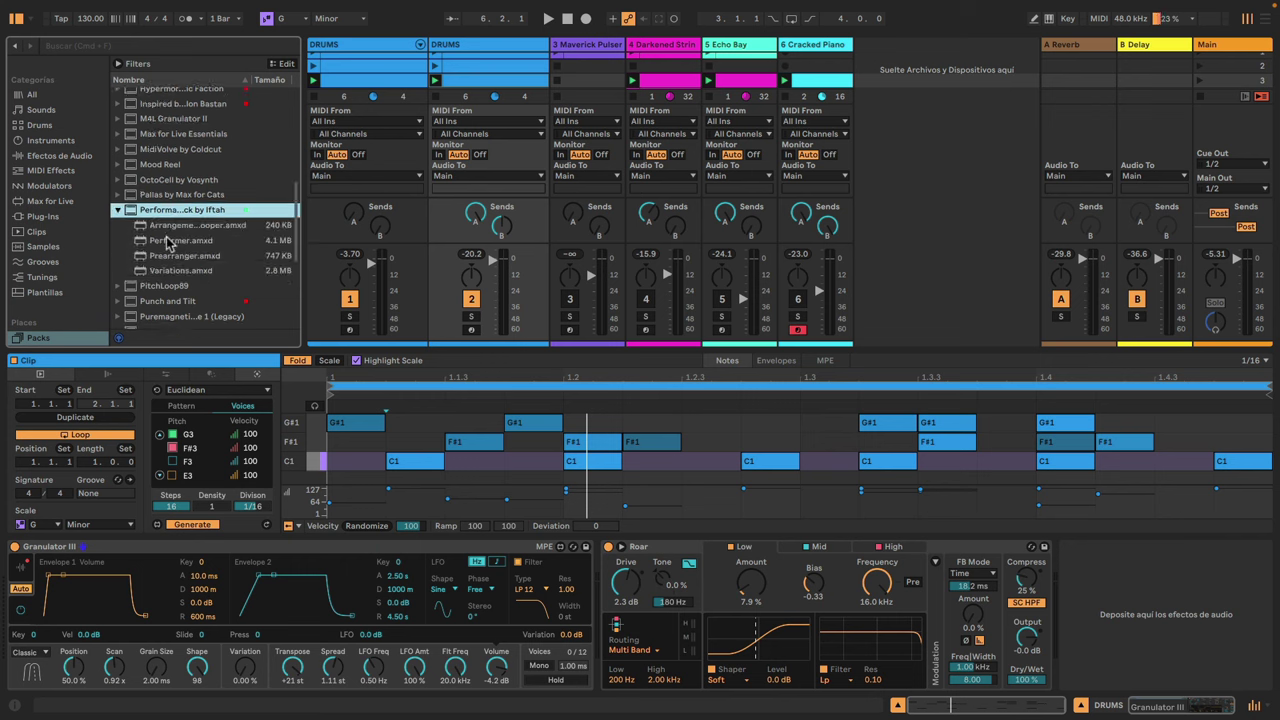
pyautogui.click(118, 211)
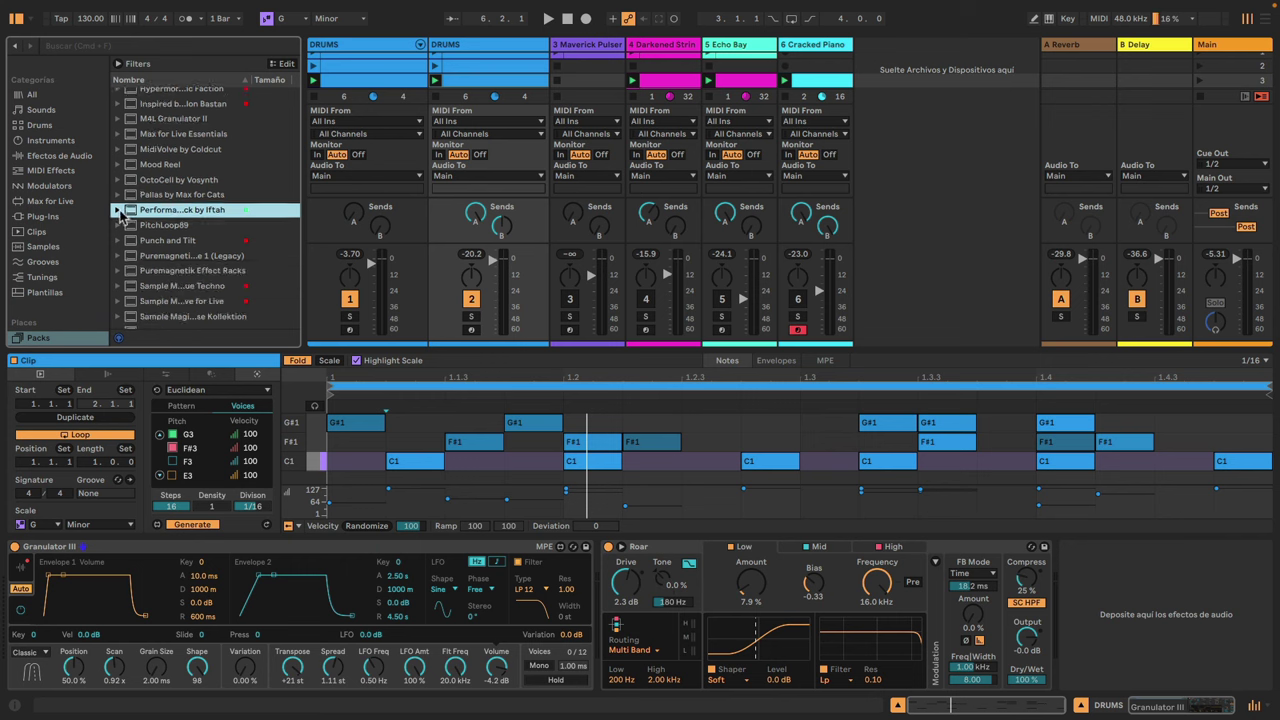